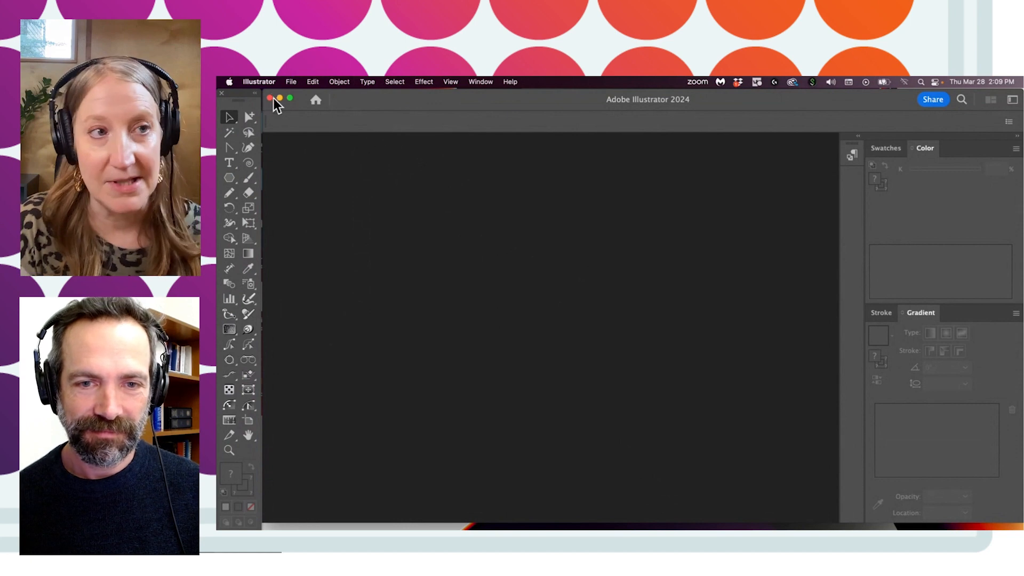
Step: Create a new 8.5 x 11 in RGB print document and hide its artboard boundaries
{"action": "left_click", "coordinate": [295, 85]}
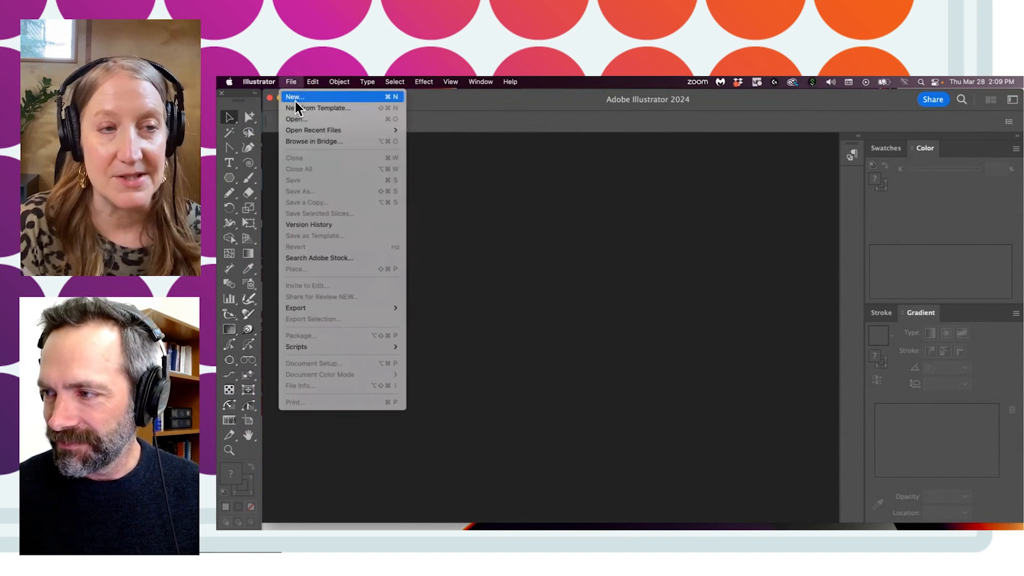
{"action": "left_click", "coordinate": [294, 100]}
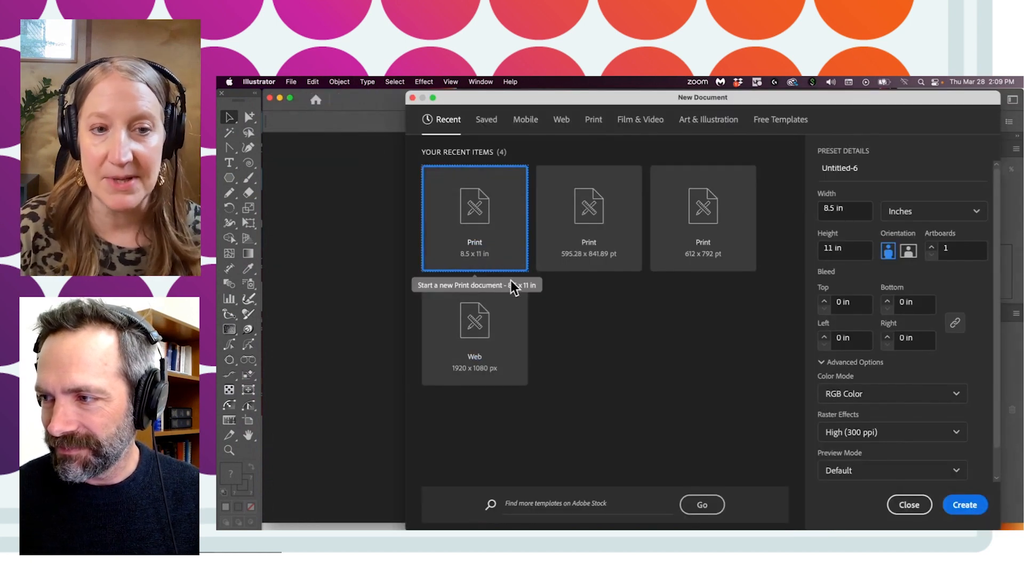
{"action": "left_click", "coordinate": [964, 506]}
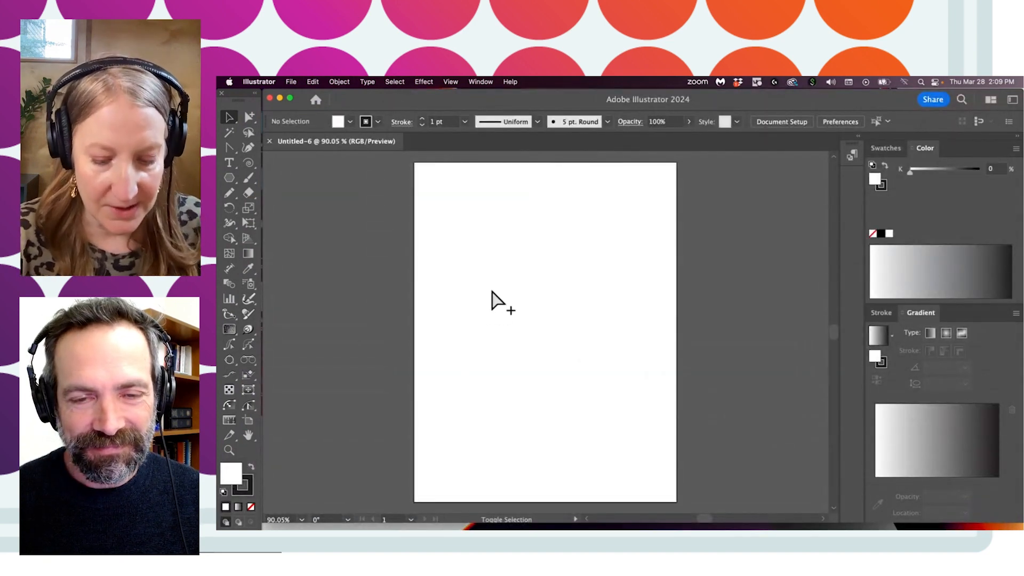
{"action": "key", "text": "super+shift+h"}
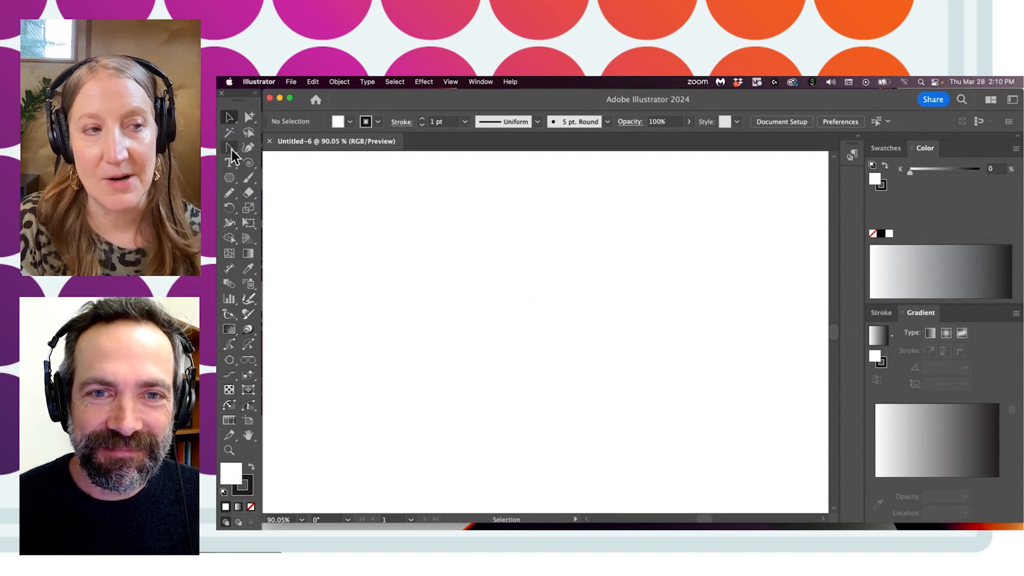
Step: Draw a single trial hexagon with the Polygon tool on the blank canvas and delete it
{"action": "left_click", "coordinate": [231, 180]}
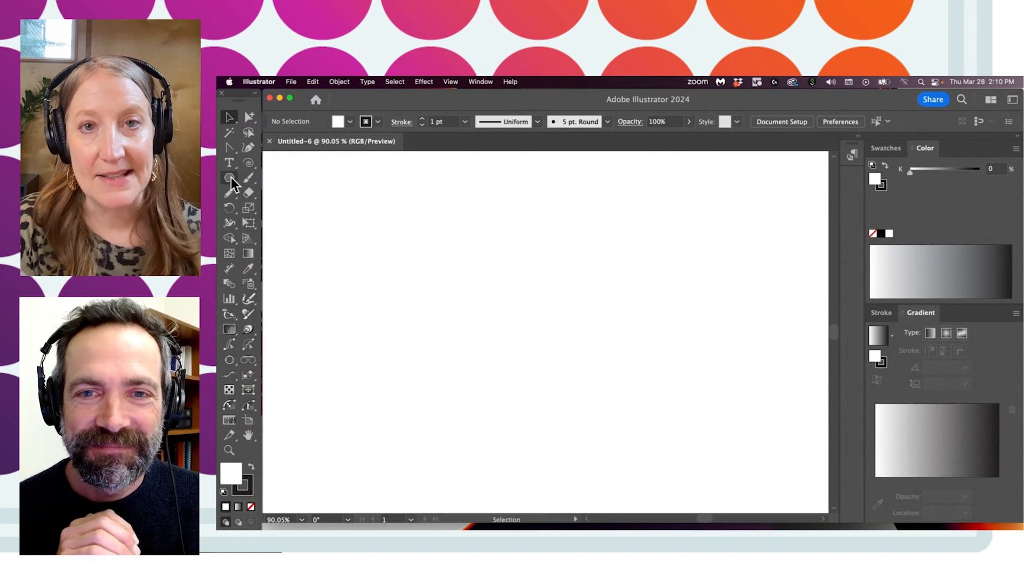
{"action": "left_click_drag", "start_coordinate": [231, 181], "coordinate": [252, 177]}
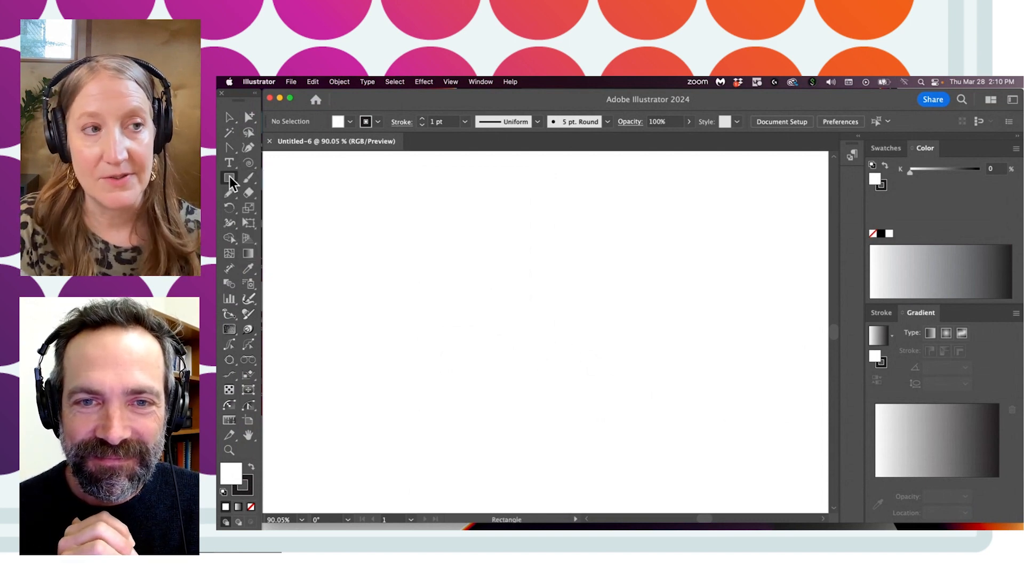
{"action": "left_click", "coordinate": [230, 178]}
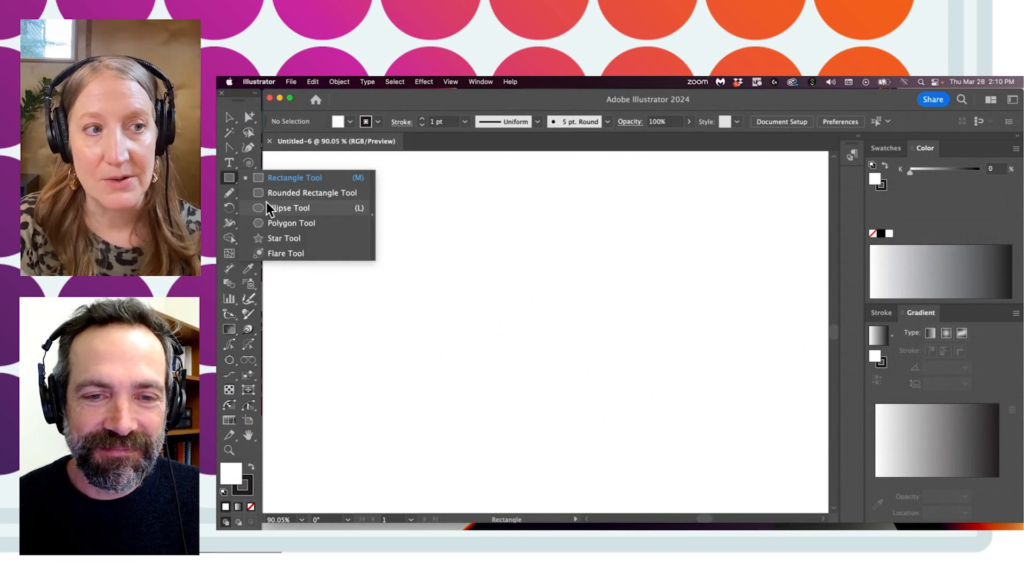
{"action": "left_click", "coordinate": [268, 222]}
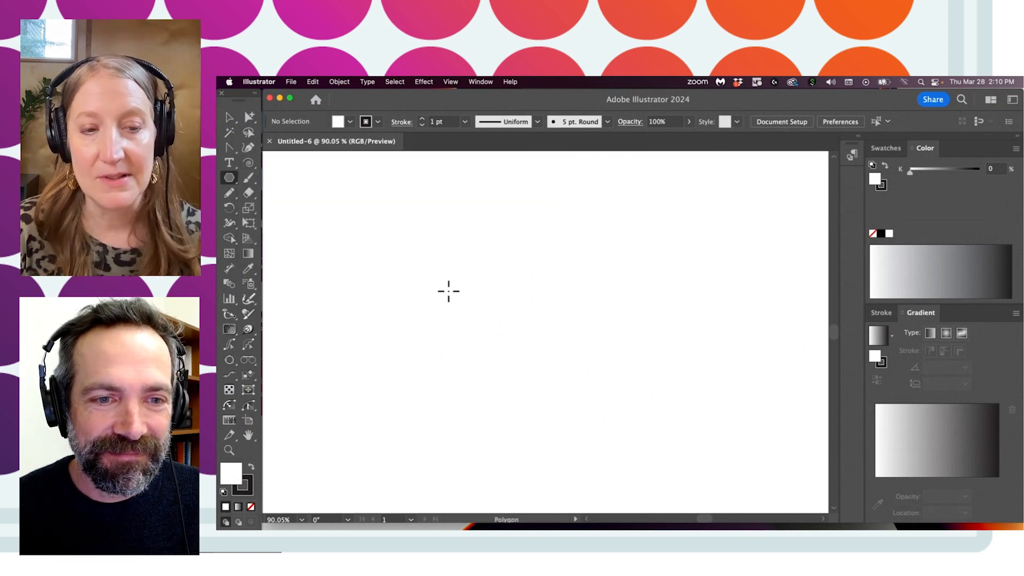
{"action": "mouse_move", "coordinate": [440, 257]}
{"action": "left_mouse_down"}
{"action": "mouse_move", "coordinate": [475, 297]}
{"action": "mouse_move", "coordinate": [466, 301]}
{"action": "left_mouse_up"}
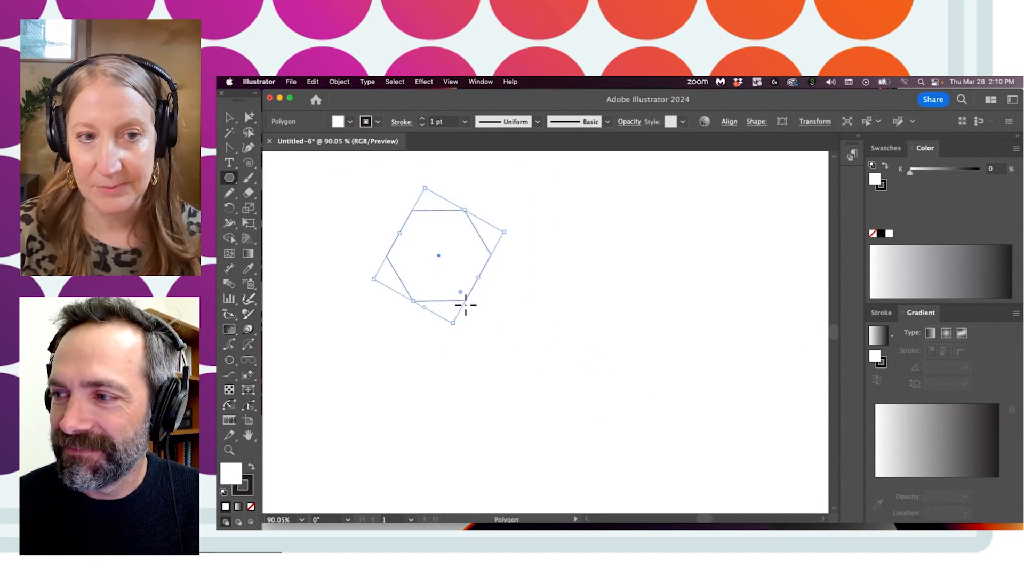
{"action": "key", "text": "BackSpace"}
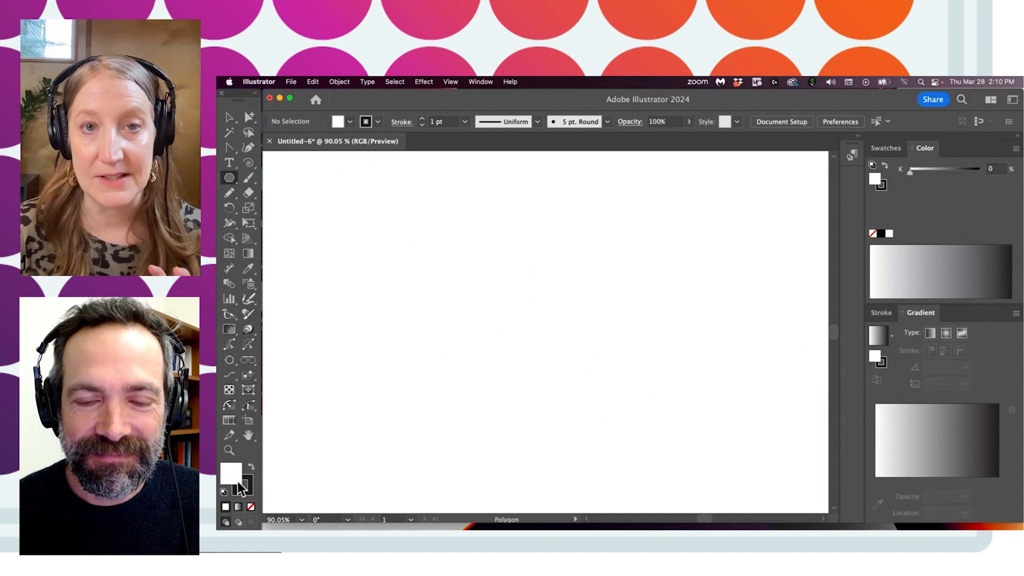
Step: Set the fill to None with the dark stroke active, and draw and undo one trial hexagon
{"action": "left_click", "coordinate": [250, 507]}
{"action": "left_click", "coordinate": [249, 492]}
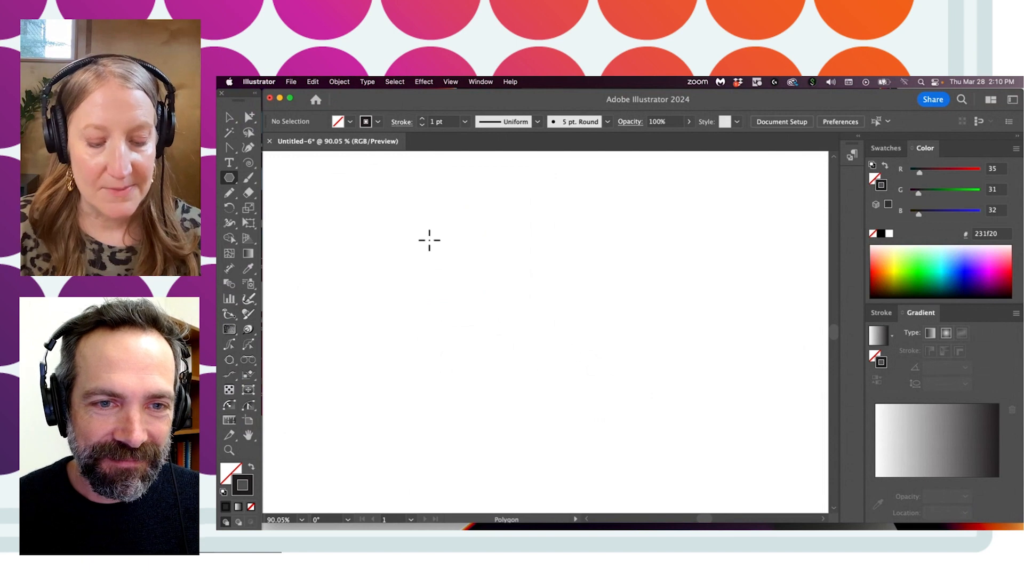
{"action": "left_click_drag", "start_coordinate": [430, 235], "coordinate": [465, 289]}
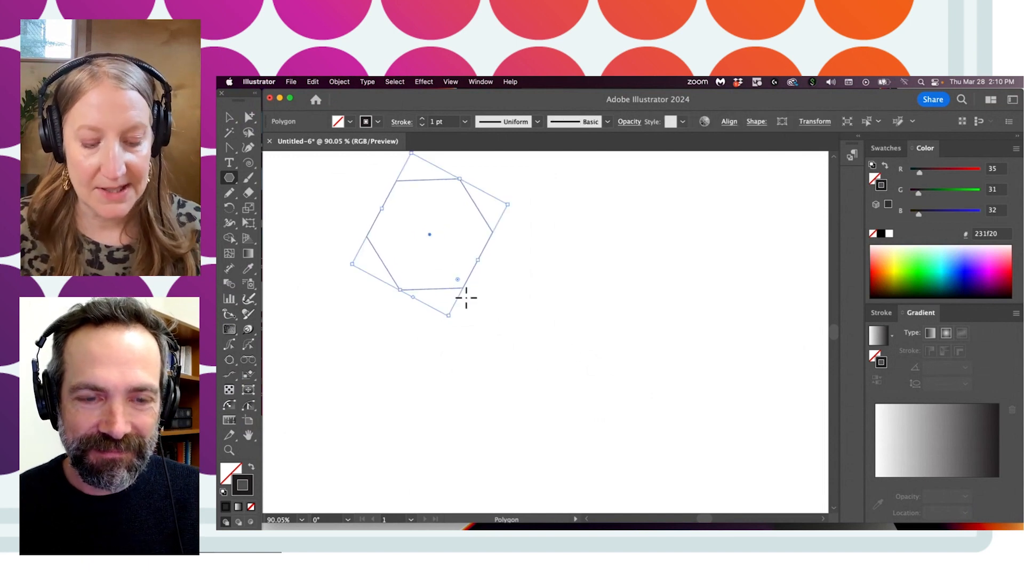
{"action": "key", "text": "ctrl+z"}
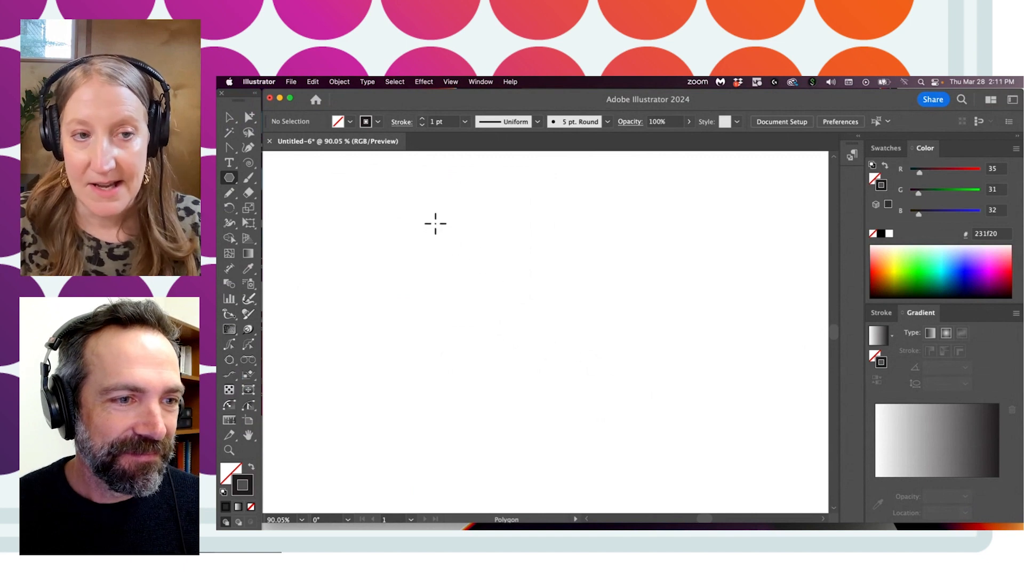
Step: Draw a rotating spiral of repeated hexagons with the Polygon tool and hide its selection edges
{"action": "mouse_move", "coordinate": [435, 223]}
{"action": "left_mouse_down"}
{"action": "mouse_move", "coordinate": [442, 245]}
{"action": "mouse_move", "coordinate": [408, 270]}
{"action": "mouse_move", "coordinate": [356, 231]}
{"action": "left_mouse_up"}
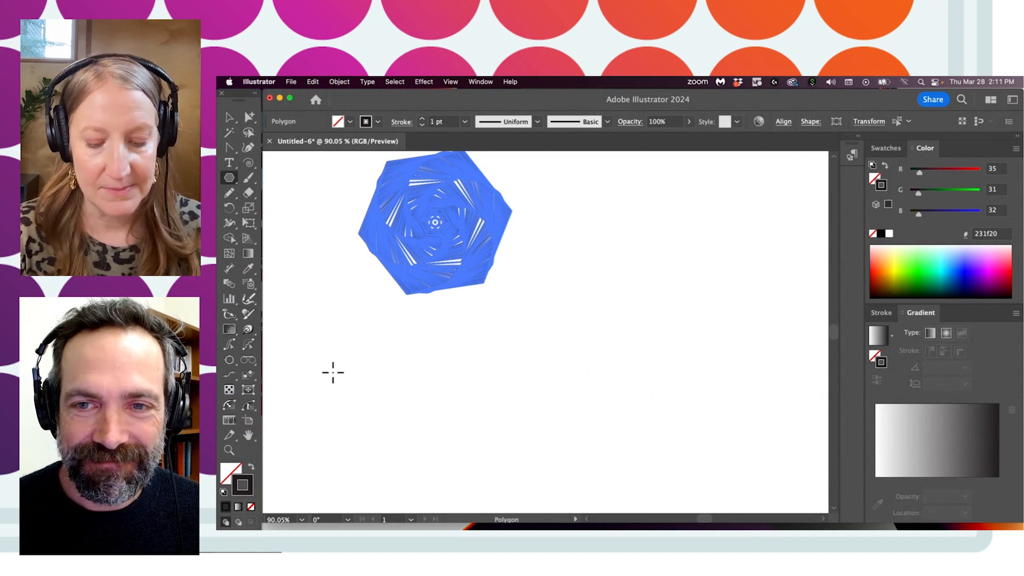
{"action": "key", "text": "super+shift+a"}
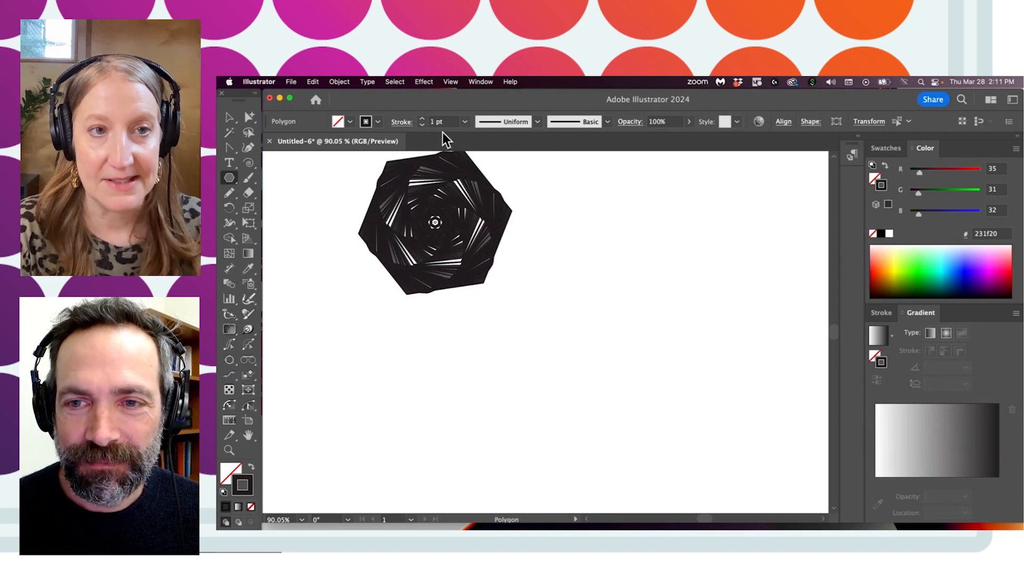
{"action": "key", "text": "super+a"}
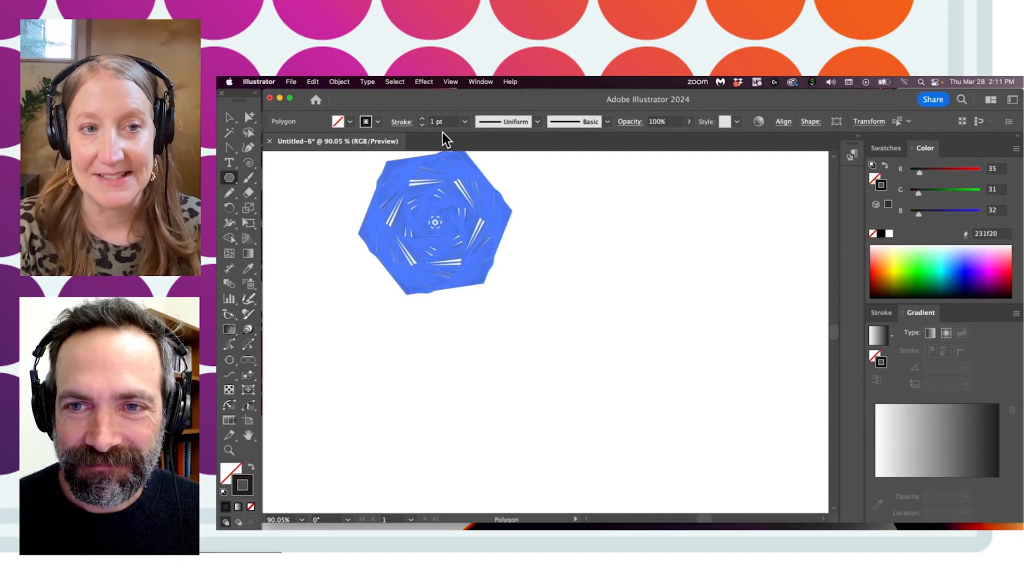
{"action": "key", "text": "super+shift+a"}
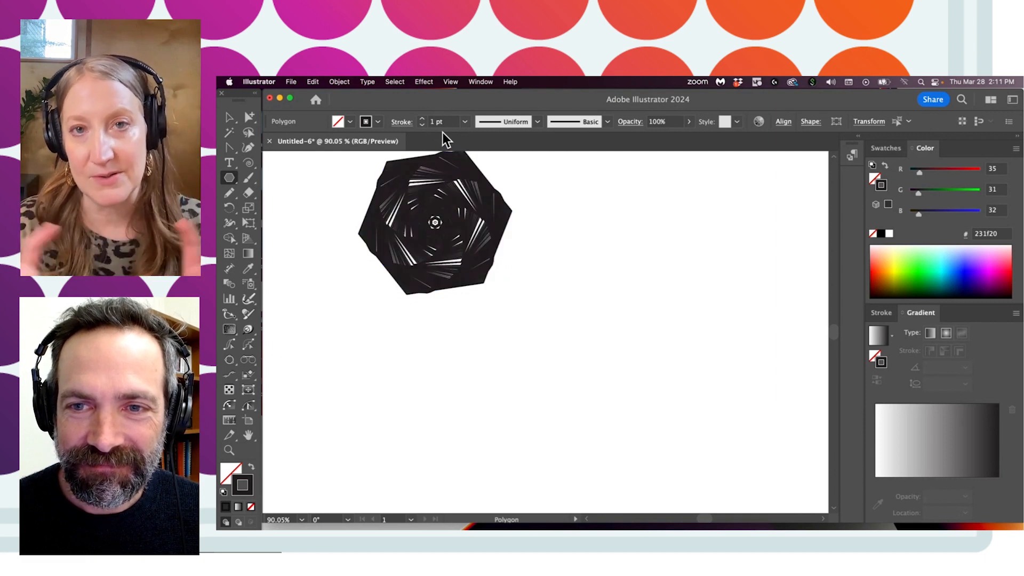
Step: Set the hexagon spiral's stroke to 0.25 pt and delete all the artwork
{"action": "left_click", "coordinate": [465, 122]}
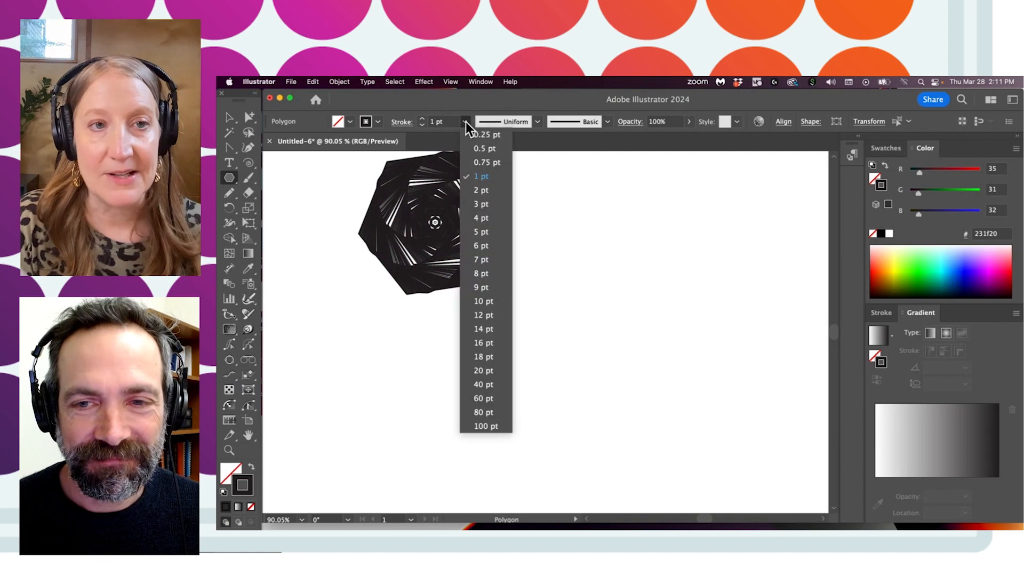
{"action": "left_click", "coordinate": [488, 135]}
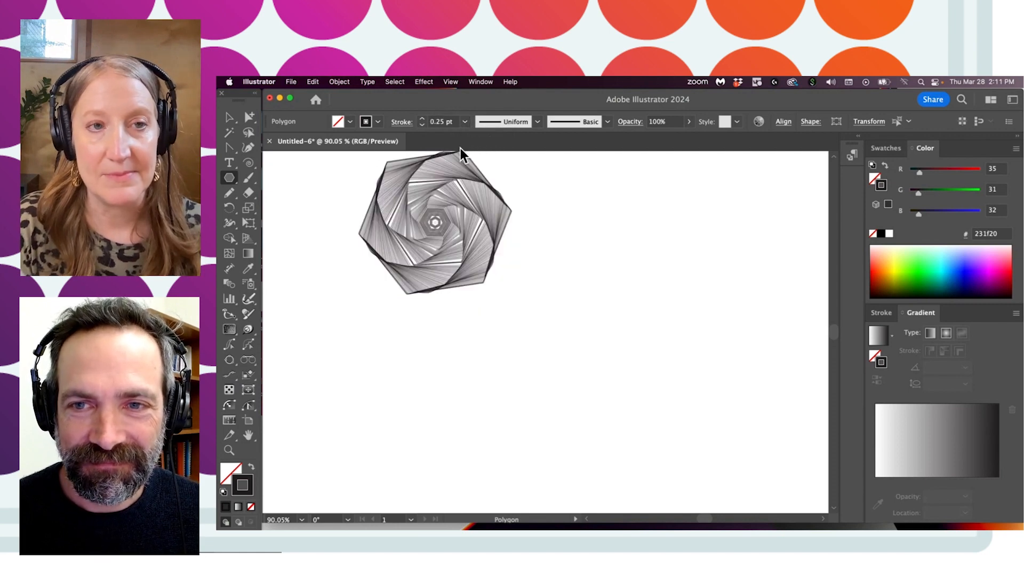
{"action": "key", "text": "space"}
{"action": "left_click_drag", "start_coordinate": [463, 295], "coordinate": [478, 352]}
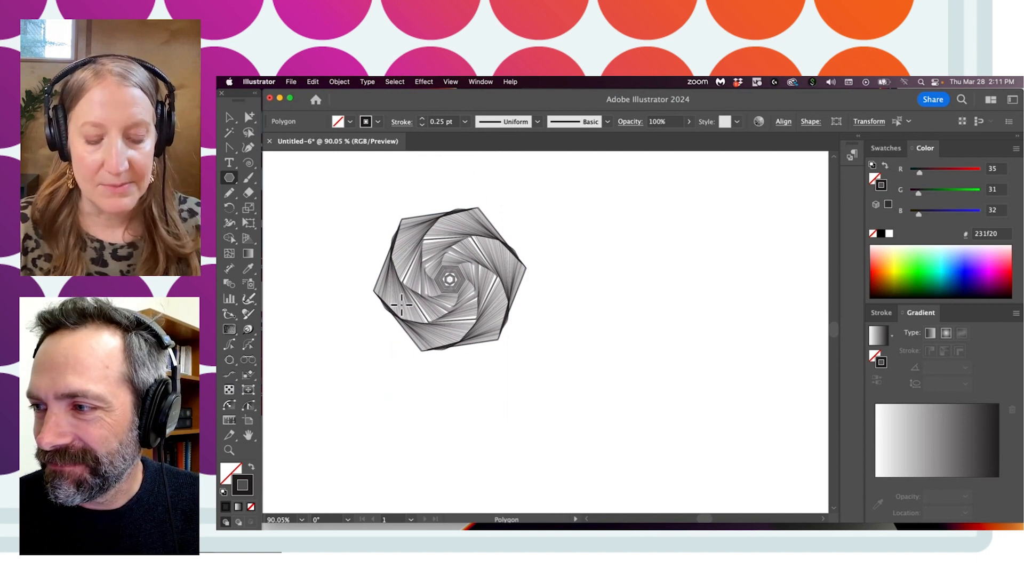
{"action": "key", "text": "super+a"}
{"action": "key", "text": "Delete"}
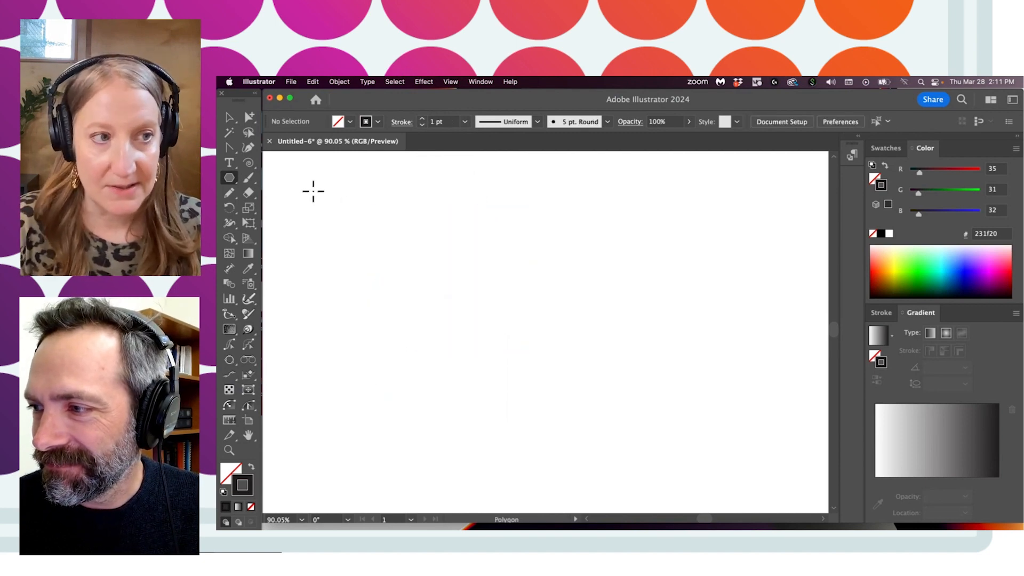
Step: Draw a larger, dense spiral of repeated hexagons and move individual hexagons out of it with the Selection tool
{"action": "left_click_drag", "start_coordinate": [229, 177], "coordinate": [265, 223]}
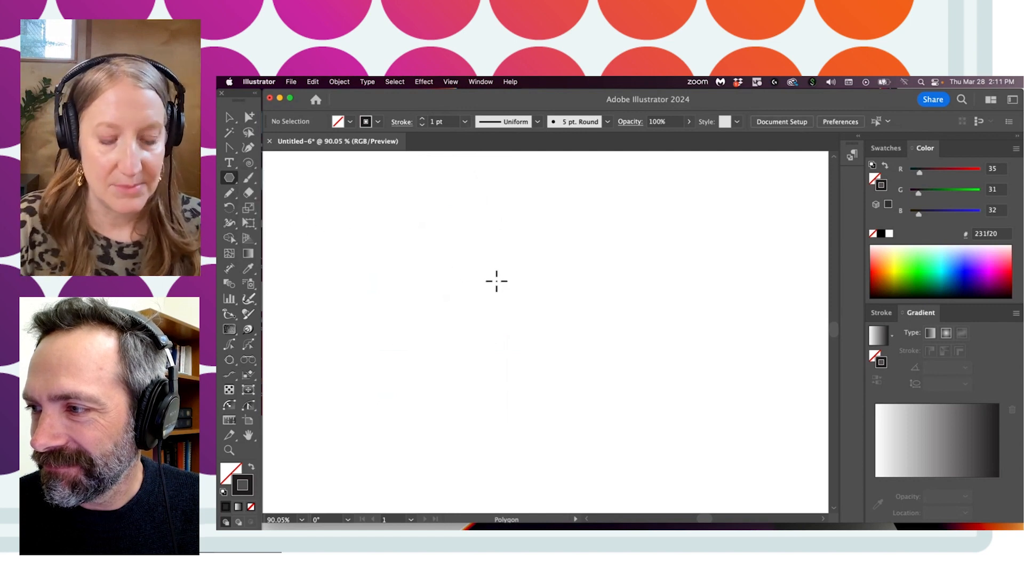
{"action": "mouse_move", "coordinate": [490, 274]}
{"action": "left_mouse_down"}
{"action": "mouse_move", "coordinate": [503, 293]}
{"action": "mouse_move", "coordinate": [465, 340]}
{"action": "mouse_move", "coordinate": [411, 334]}
{"action": "mouse_move", "coordinate": [385, 315]}
{"action": "left_mouse_up"}
{"action": "left_click", "coordinate": [230, 117]}
{"action": "left_click", "coordinate": [607, 211]}
{"action": "left_click_drag", "start_coordinate": [536, 230], "coordinate": [713, 221]}
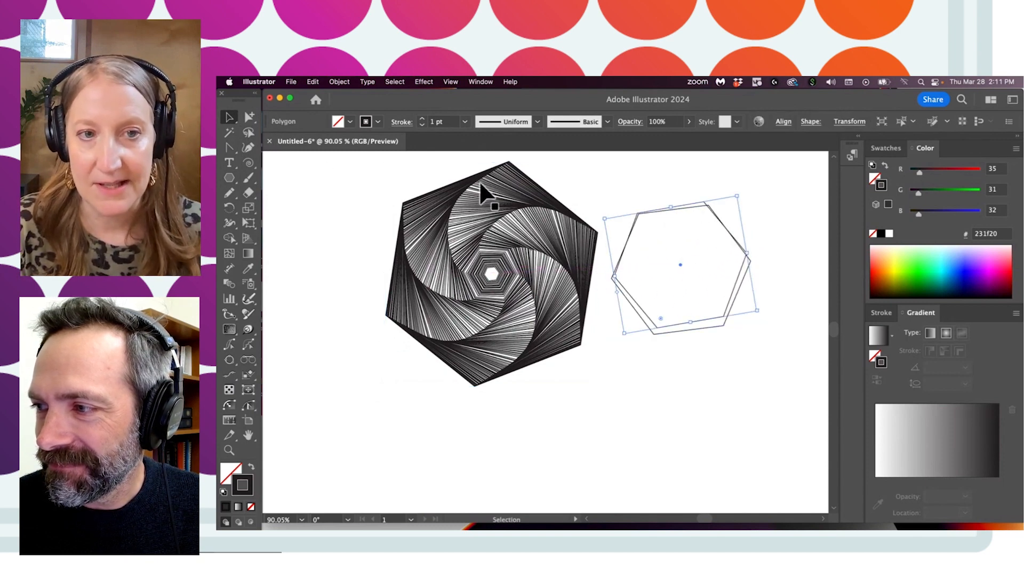
Step: Undo moving the hexagons out of the spiral and delete all the artwork
{"action": "key", "text": "Delete"}
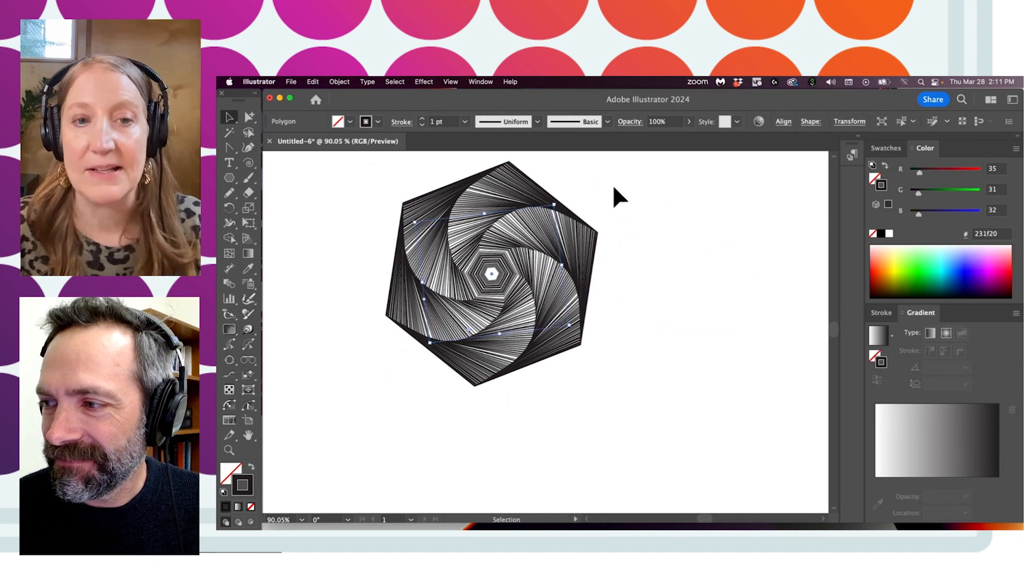
{"action": "key", "text": "super+a"}
{"action": "key", "text": "Delete"}
Step: Draw an open spiral of repeated rotated hexagons with the Polygon tool, group it, and deselect it
{"action": "left_click", "coordinate": [229, 179]}
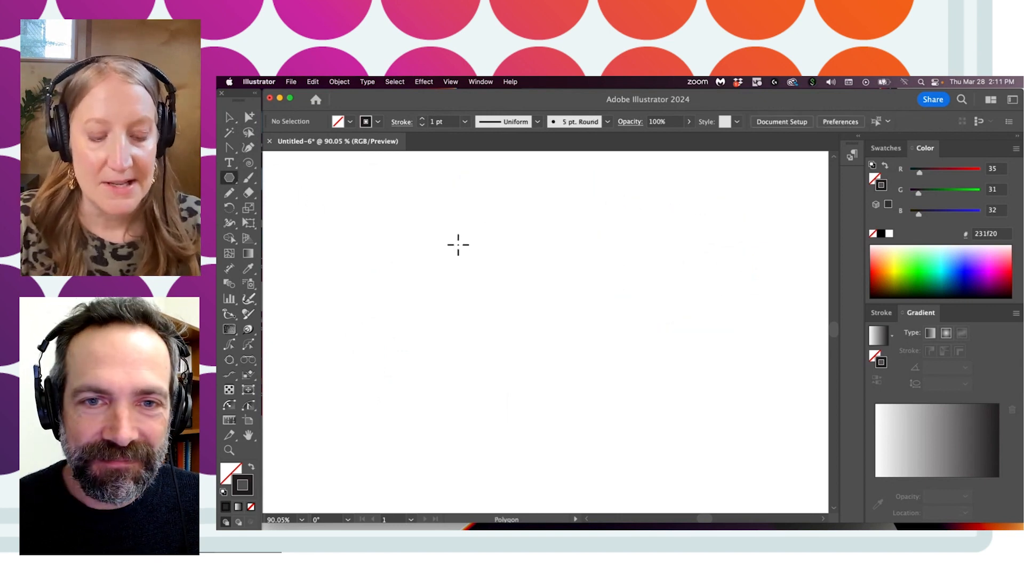
{"action": "mouse_move", "coordinate": [462, 235]}
{"action": "left_mouse_down"}
{"action": "mouse_move", "coordinate": [480, 263]}
{"action": "mouse_move", "coordinate": [461, 295]}
{"action": "mouse_move", "coordinate": [421, 304]}
{"action": "mouse_move", "coordinate": [393, 297]}
{"action": "left_mouse_up"}
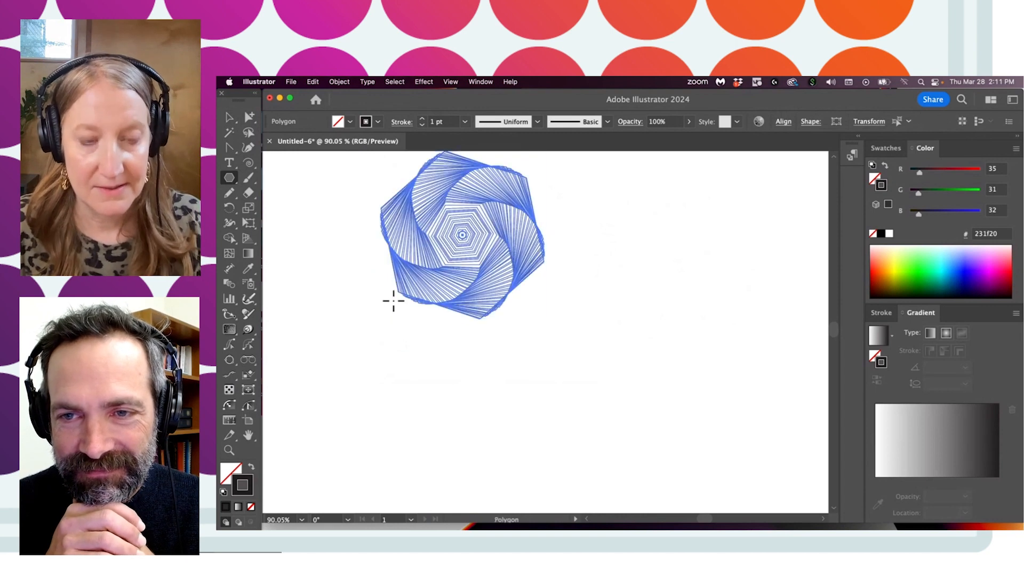
{"action": "left_click", "coordinate": [230, 117]}
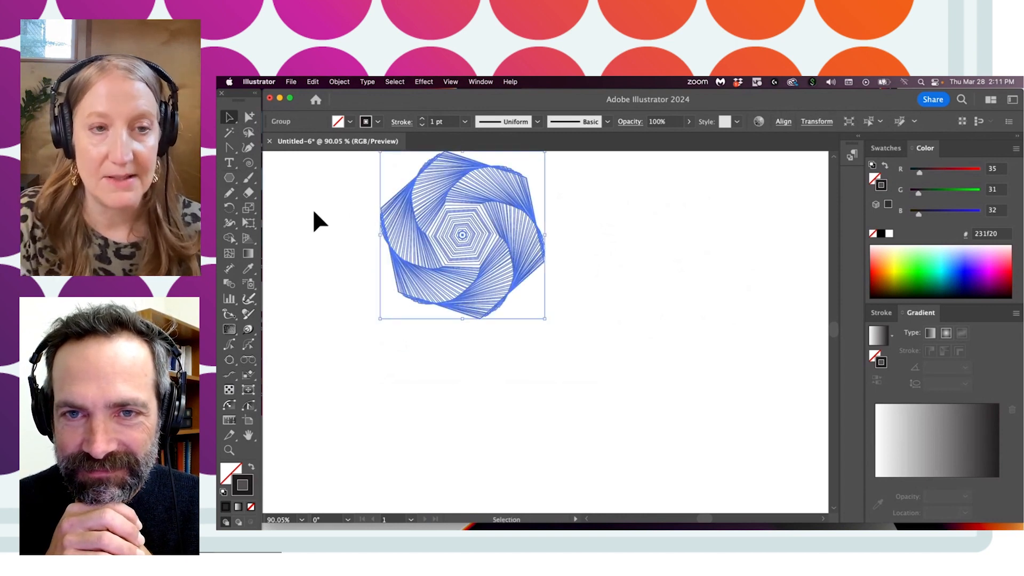
{"action": "left_click", "coordinate": [313, 220]}
Step: Move the hexagon spiral group down fully into view and set its stroke to 0.5 pt
{"action": "mouse_move", "coordinate": [457, 251]}
{"action": "left_mouse_down"}
{"action": "mouse_move", "coordinate": [590, 306]}
{"action": "mouse_move", "coordinate": [533, 356]}
{"action": "mouse_move", "coordinate": [440, 305]}
{"action": "mouse_move", "coordinate": [465, 310]}
{"action": "left_mouse_up"}
{"action": "double_click", "coordinate": [451, 125]}
{"action": "type", "text": "0.5"}
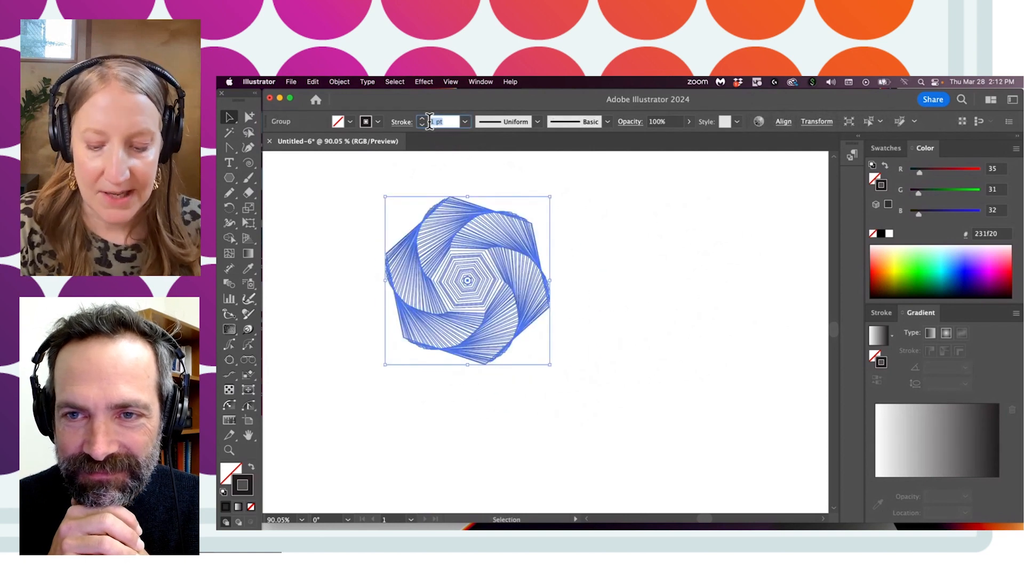
{"action": "key", "text": "Return"}
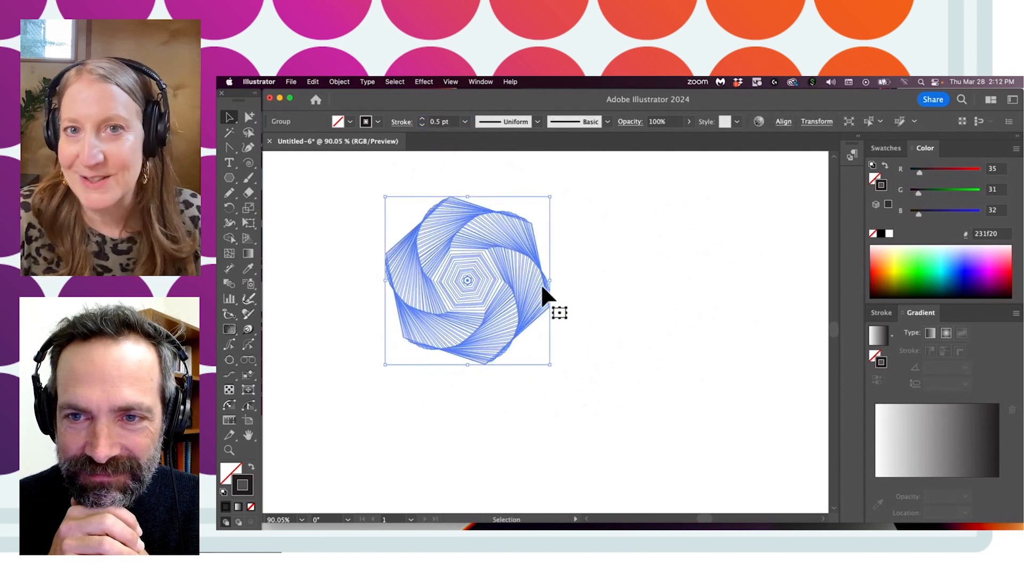
Step: Move the hexagon spiral group to the upper-left area of the canvas and deselect it
{"action": "left_click", "coordinate": [570, 266]}
{"action": "left_click_drag", "start_coordinate": [453, 269], "coordinate": [379, 231]}
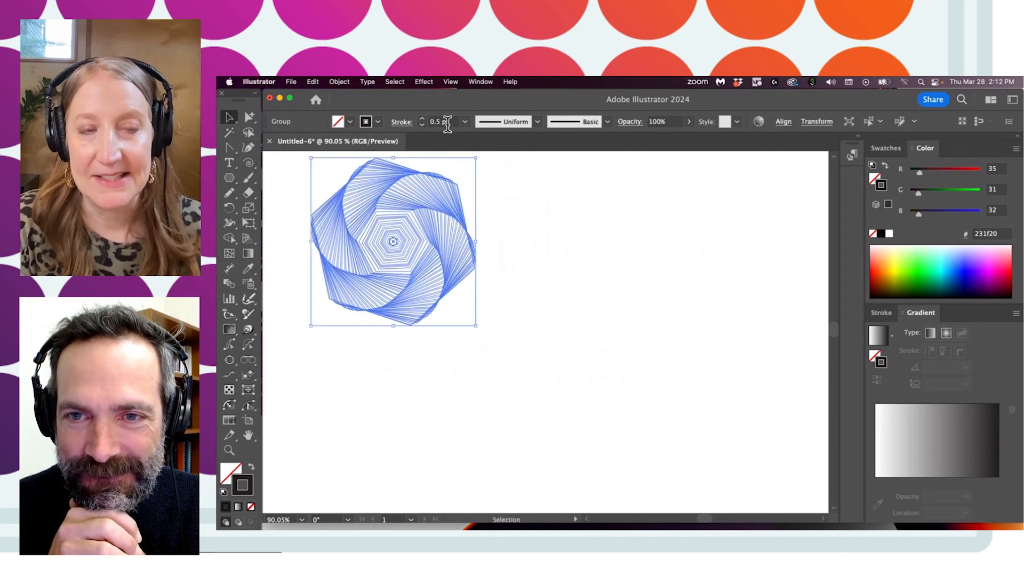
{"action": "left_click", "coordinate": [483, 230]}
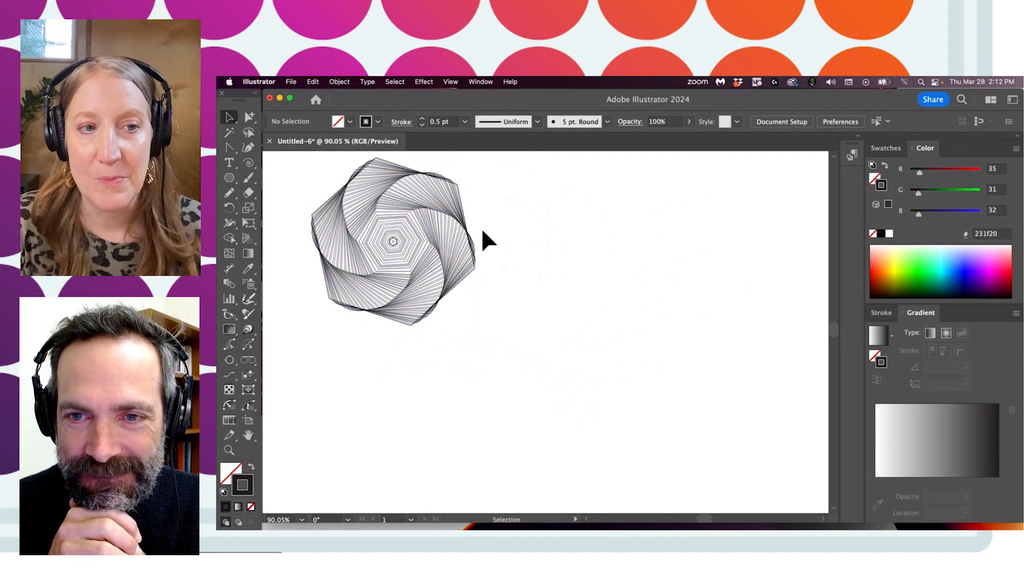
Step: Draw a trial polygon beside the spiral, raise and lower its number of sides, and delete it
{"action": "left_click_drag", "start_coordinate": [232, 176], "coordinate": [262, 220]}
{"action": "left_click_drag", "start_coordinate": [588, 257], "coordinate": [578, 316]}
{"action": "key", "text": "Up"}
{"action": "key", "text": "Up"}
{"action": "key", "text": "Up"}
{"action": "key", "text": "Up"}
{"action": "key", "text": "Up"}
{"action": "key", "text": "Up"}
{"action": "key", "text": "Up"}
{"action": "key", "text": "Up"}
{"action": "key", "text": "Up"}
{"action": "key", "text": "Up"}
{"action": "key", "text": "Down"}
{"action": "key", "text": "Down"}
{"action": "key", "text": "Down"}
{"action": "key", "text": "Down"}
{"action": "key", "text": "Down"}
{"action": "key", "text": "Down"}
{"action": "key", "text": "Down"}
{"action": "key", "text": "Down"}
{"action": "key", "text": "Down"}
{"action": "key", "text": "Down"}
{"action": "key", "text": "Down"}
{"action": "key", "text": "Down"}
{"action": "key", "text": "Down"}
{"action": "key", "text": "Up"}
{"action": "key", "text": "Up"}
{"action": "key", "text": "Up"}
{"action": "key", "text": "Up"}
{"action": "key", "text": "Up"}
{"action": "key", "text": "Up"}
{"action": "key", "text": "Up"}
{"action": "key", "text": "Up"}
{"action": "key", "text": "Up"}
{"action": "key", "text": "Up"}
{"action": "key", "text": "Delete"}
Step: Reduce the Polygon tool's side count to a triangle on a trial shape and delete that shape
{"action": "left_click", "coordinate": [229, 449]}
{"action": "left_click", "coordinate": [228, 177]}
{"action": "key", "text": "Down"}
{"action": "key", "text": "Down"}
{"action": "key", "text": "Down"}
{"action": "key", "text": "Down"}
{"action": "key", "text": "Down"}
{"action": "key", "text": "Down"}
{"action": "key", "text": "Down"}
{"action": "key", "text": "Down"}
{"action": "key", "text": "Down"}
{"action": "key", "text": "Down"}
{"action": "key", "text": "Delete"}
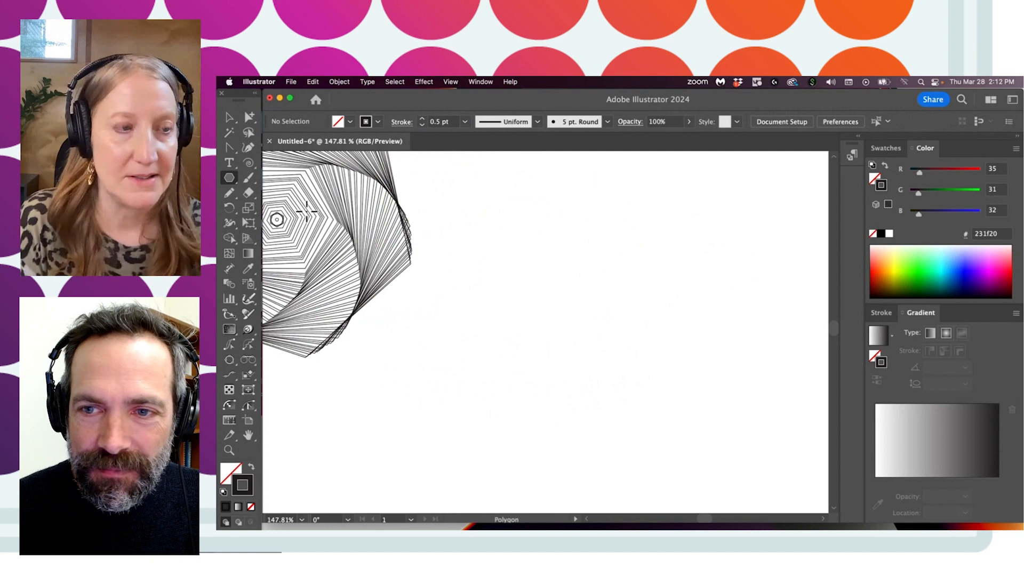
Step: Draw a swirling spiral of repeated triangles beside the hexagon spiral, group it, and hide its selection edges
{"action": "mouse_move", "coordinate": [603, 297]}
{"action": "left_mouse_down"}
{"action": "mouse_move", "coordinate": [559, 340]}
{"action": "mouse_move", "coordinate": [476, 317]}
{"action": "mouse_move", "coordinate": [463, 283]}
{"action": "mouse_move", "coordinate": [473, 234]}
{"action": "mouse_move", "coordinate": [572, 193]}
{"action": "mouse_move", "coordinate": [633, 215]}
{"action": "mouse_move", "coordinate": [641, 284]}
{"action": "mouse_move", "coordinate": [564, 317]}
{"action": "left_mouse_up"}
{"action": "left_click", "coordinate": [230, 117]}
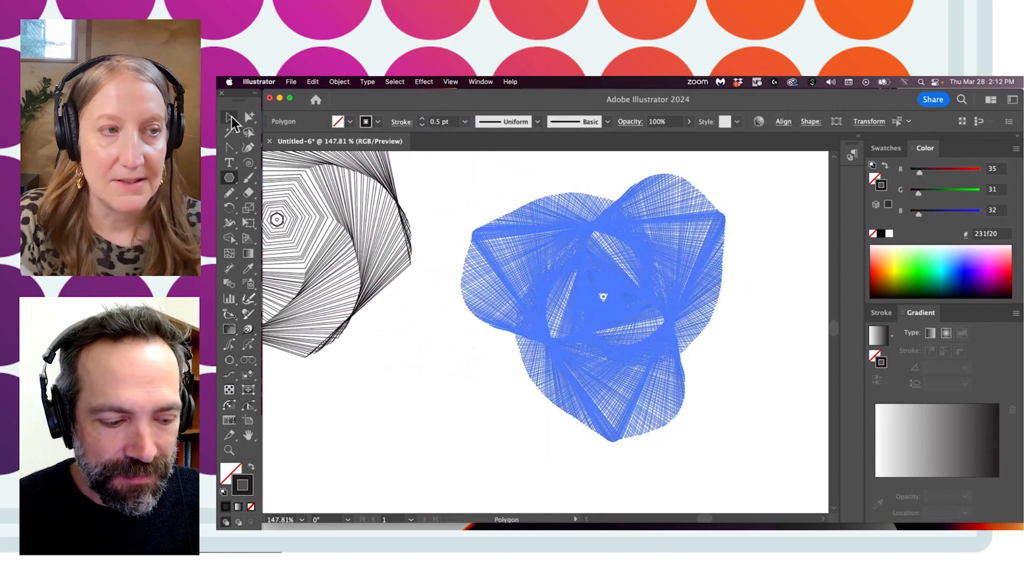
{"action": "key", "text": "super+g"}
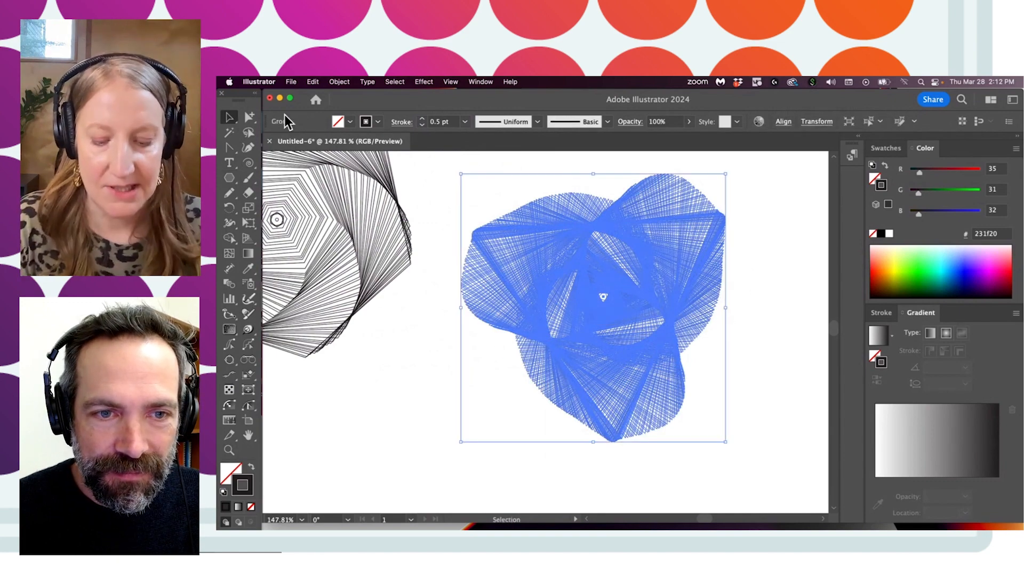
{"action": "key", "text": "super+h"}
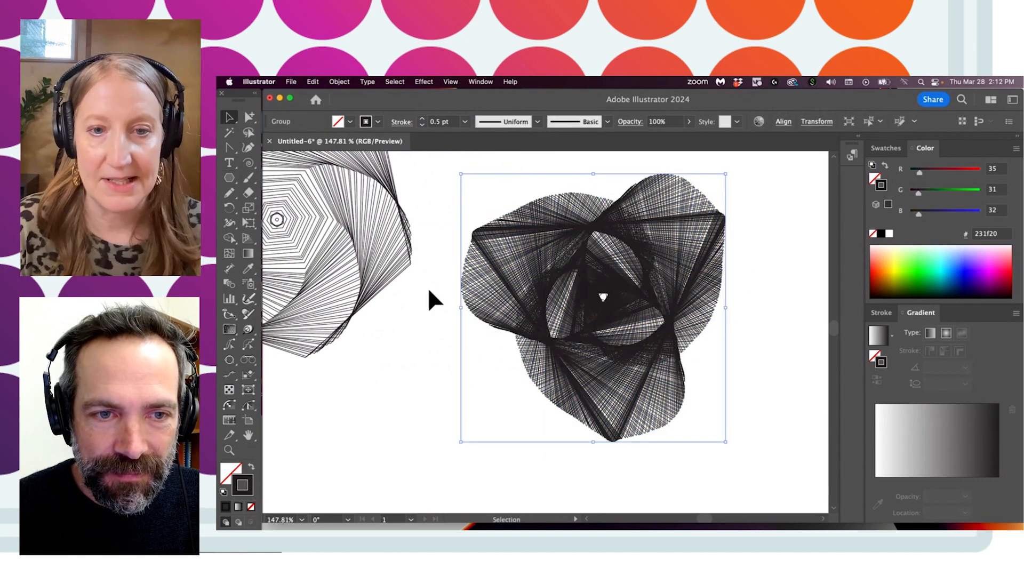
Step: Draw a looping pattern of repeated ellipses below the hexagon spiral and group it
{"action": "left_click", "coordinate": [228, 451]}
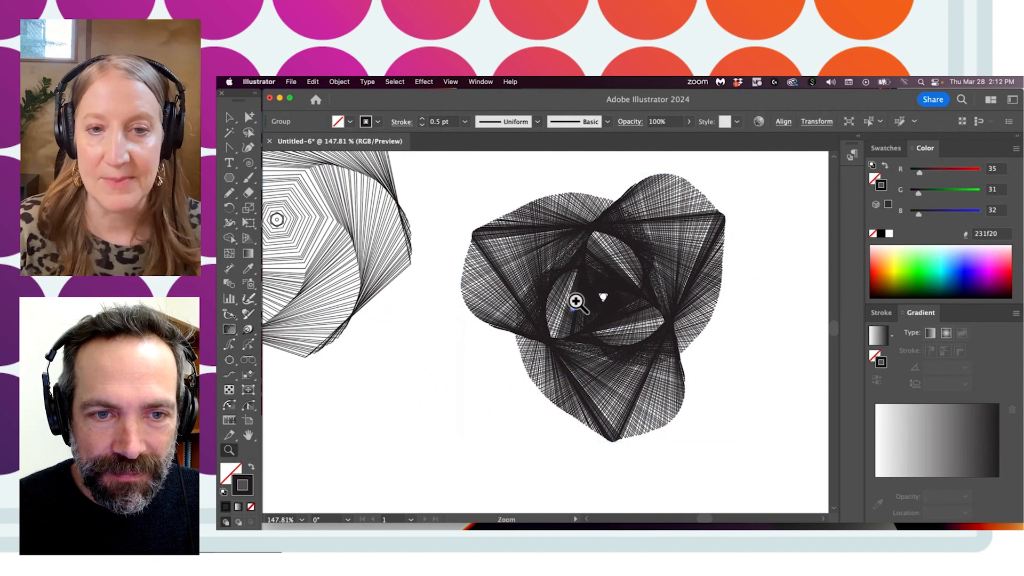
{"action": "left_click_drag", "start_coordinate": [587, 290], "coordinate": [553, 304]}
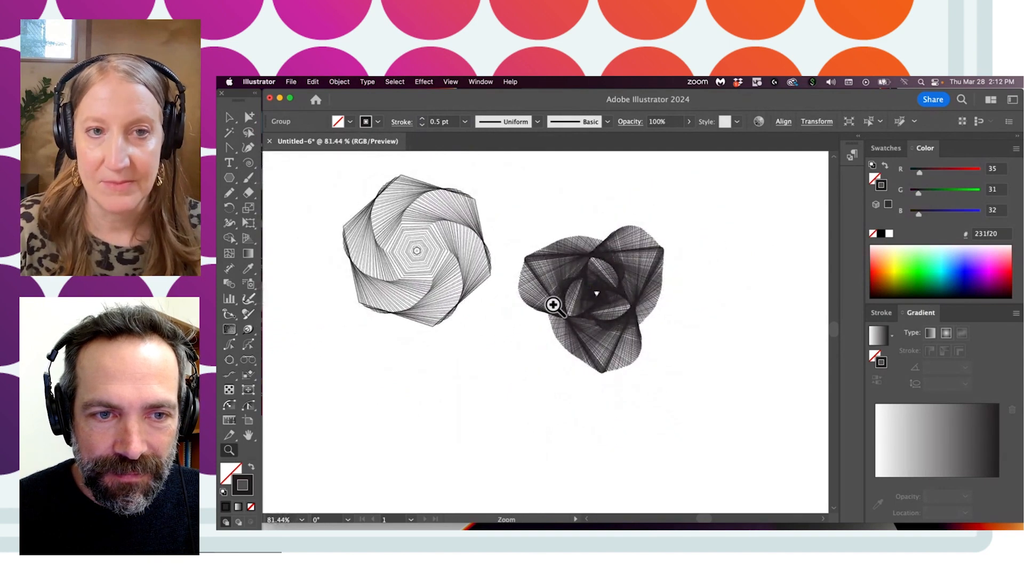
{"action": "left_click_drag", "start_coordinate": [230, 178], "coordinate": [288, 165]}
{"action": "mouse_move", "coordinate": [448, 391]}
{"action": "left_mouse_down"}
{"action": "mouse_move", "coordinate": [459, 427]}
{"action": "mouse_move", "coordinate": [441, 442]}
{"action": "mouse_move", "coordinate": [393, 421]}
{"action": "mouse_move", "coordinate": [416, 345]}
{"action": "mouse_move", "coordinate": [491, 327]}
{"action": "mouse_move", "coordinate": [540, 372]}
{"action": "mouse_move", "coordinate": [520, 446]}
{"action": "mouse_move", "coordinate": [436, 482]}
{"action": "mouse_move", "coordinate": [334, 432]}
{"action": "mouse_move", "coordinate": [316, 348]}
{"action": "left_mouse_up"}
{"action": "left_click", "coordinate": [230, 117]}
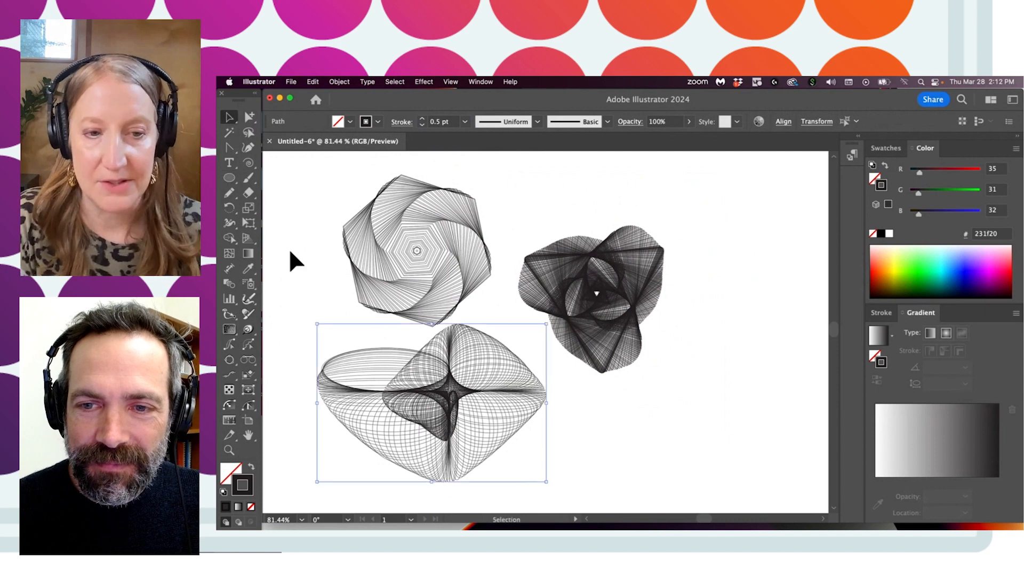
{"action": "left_click", "coordinate": [290, 258]}
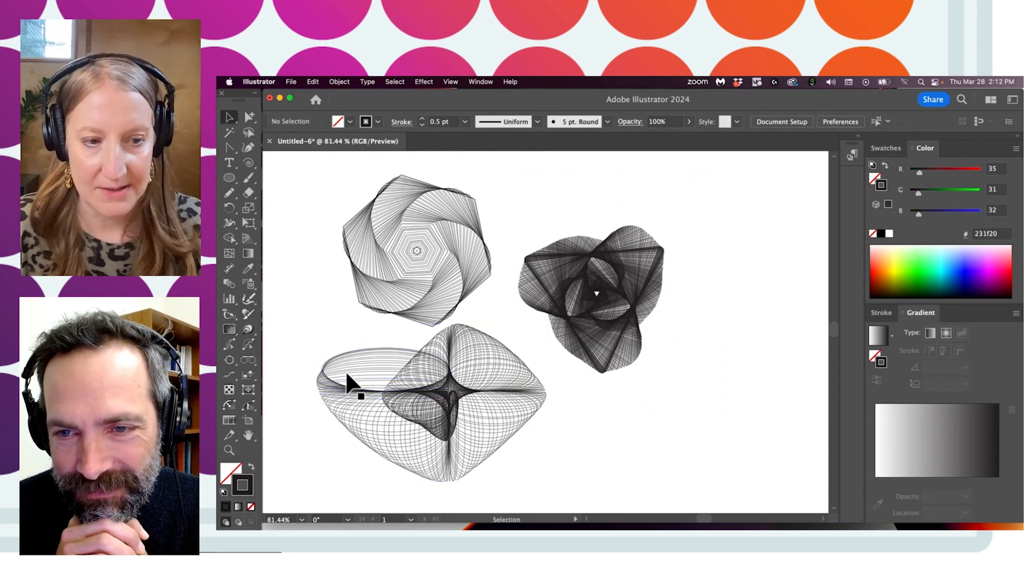
Step: Select the ellipse pattern to check it as one group with its edges shown, and deselect it
{"action": "left_click", "coordinate": [362, 372]}
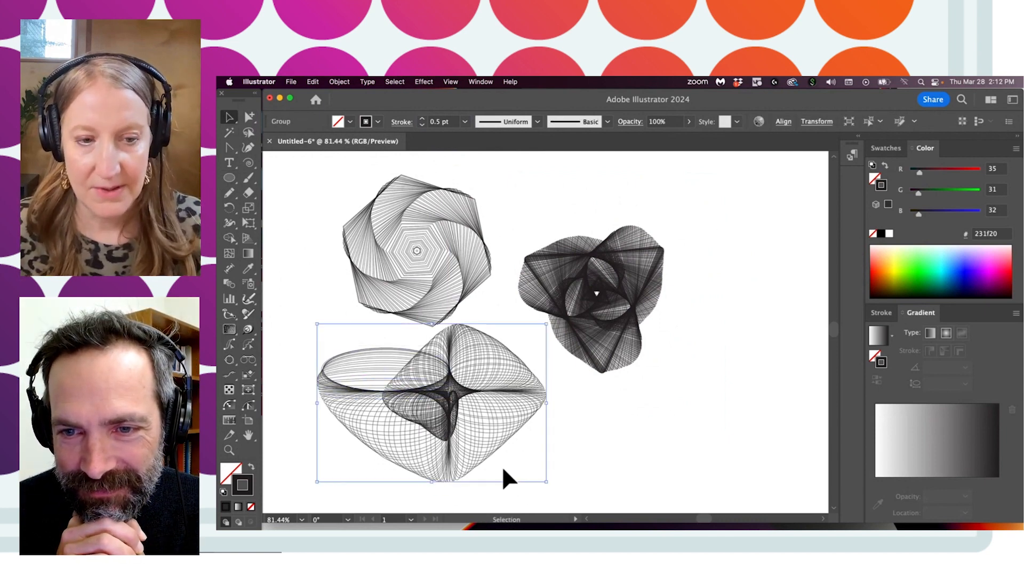
{"action": "left_click", "coordinate": [575, 464]}
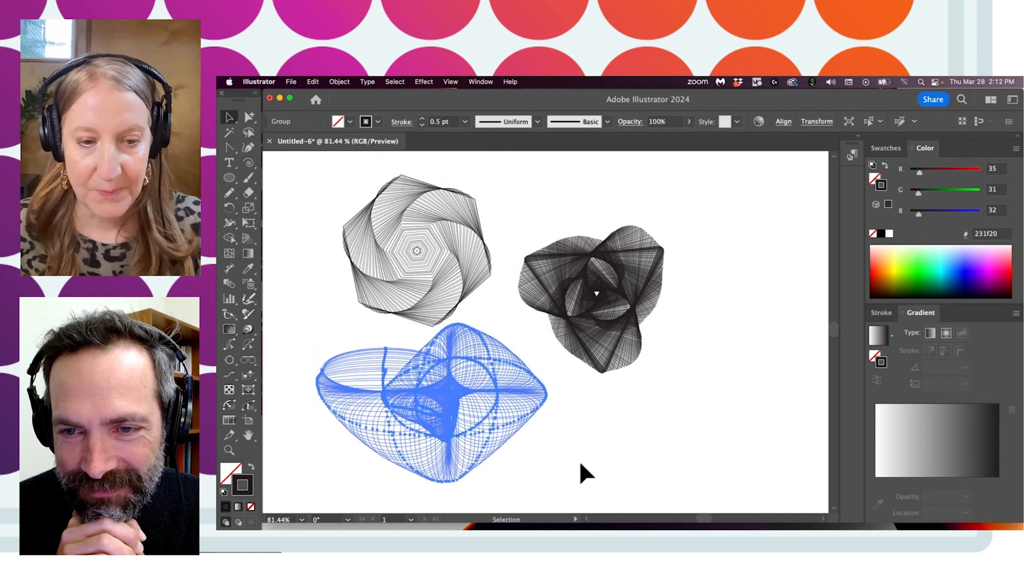
{"action": "left_click", "coordinate": [449, 401]}
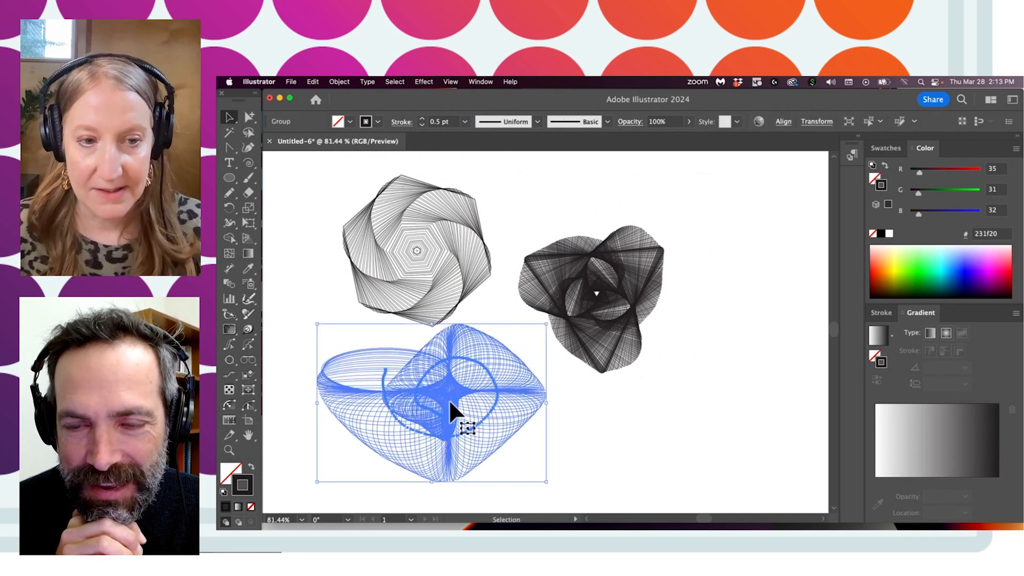
{"action": "left_click", "coordinate": [574, 443]}
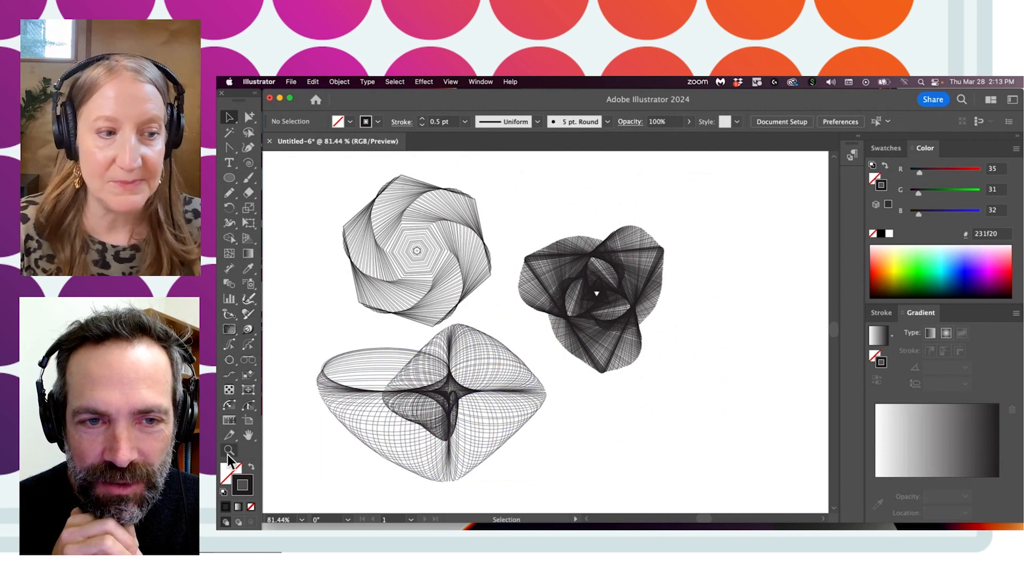
Step: Draw a second pattern of repeated ellipses beside the triangle spiral, group it, and hide its selection edges
{"action": "scroll", "coordinate": [469, 361], "scroll_direction": "down", "scroll_amount": 3}
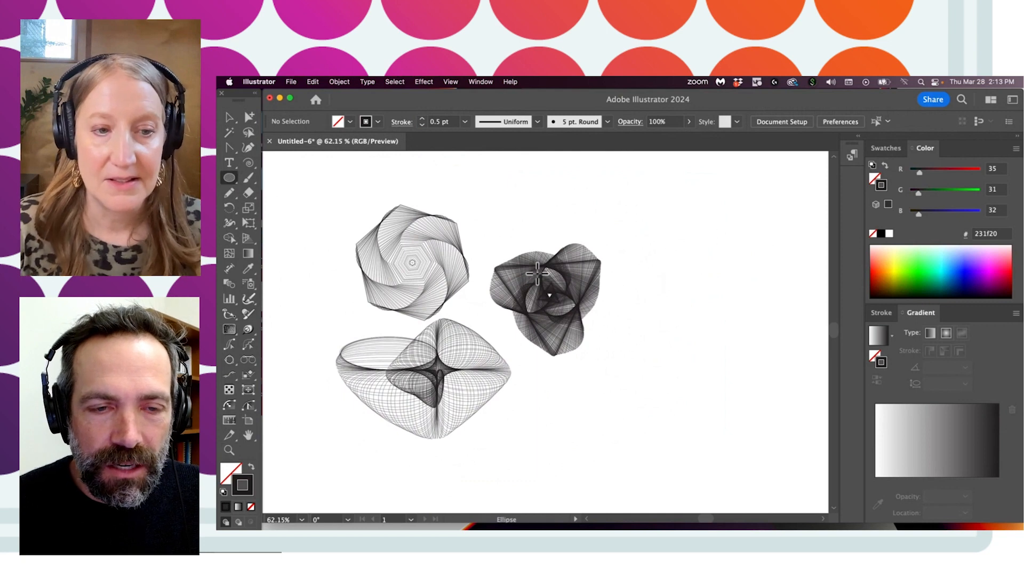
{"action": "mouse_move", "coordinate": [675, 258]}
{"action": "left_mouse_down"}
{"action": "mouse_move", "coordinate": [680, 281]}
{"action": "mouse_move", "coordinate": [670, 298]}
{"action": "mouse_move", "coordinate": [634, 281]}
{"action": "mouse_move", "coordinate": [658, 233]}
{"action": "mouse_move", "coordinate": [674, 219]}
{"action": "mouse_move", "coordinate": [703, 224]}
{"action": "mouse_move", "coordinate": [737, 266]}
{"action": "mouse_move", "coordinate": [729, 322]}
{"action": "mouse_move", "coordinate": [653, 382]}
{"action": "mouse_move", "coordinate": [606, 349]}
{"action": "left_mouse_up"}
{"action": "key", "text": "super+g"}
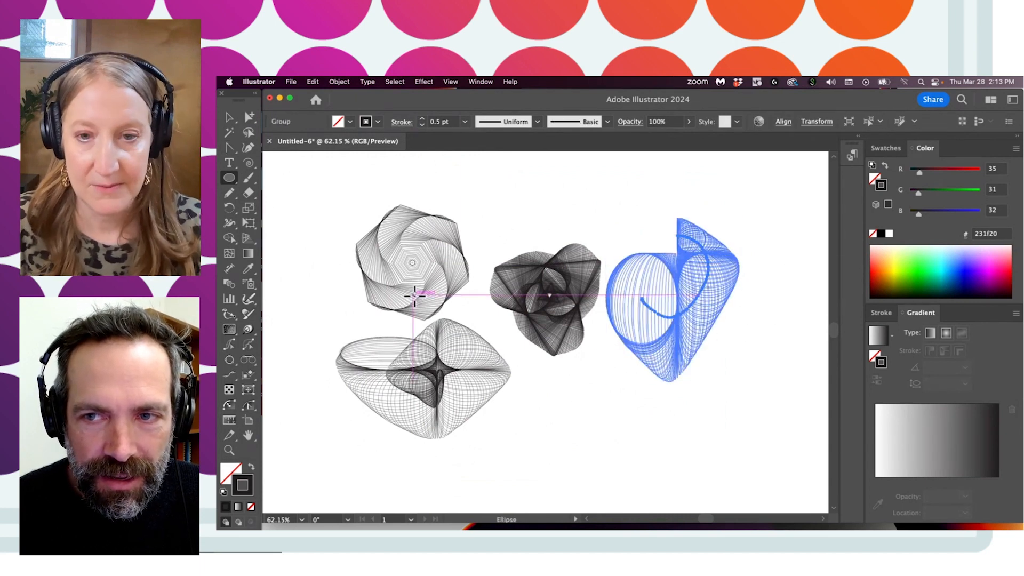
{"action": "key", "text": "super+h"}
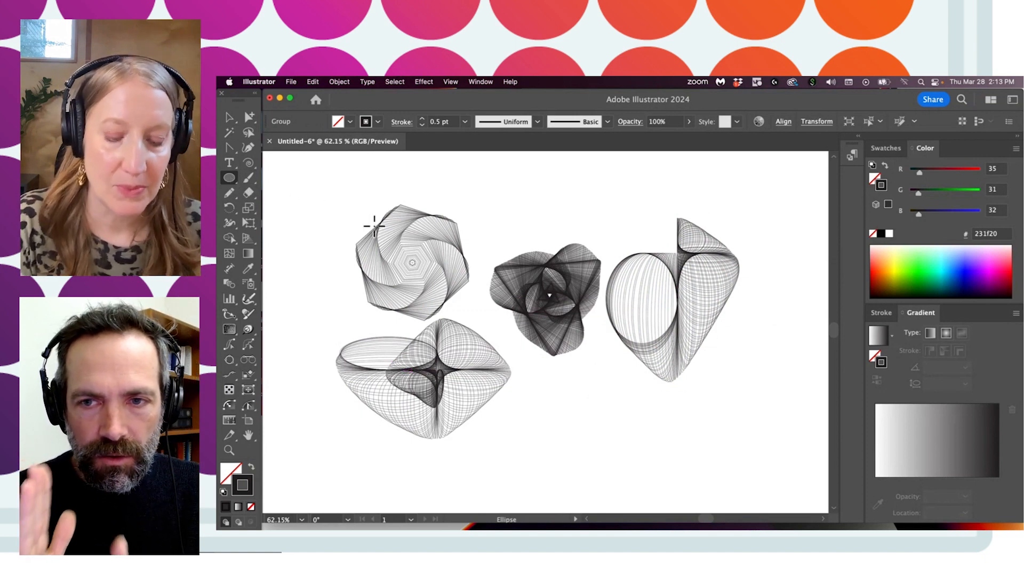
Step: Draw a trial pattern of repeated rectangles above the groups and delete it together with the second ellipse pattern
{"action": "key", "text": "space"}
{"action": "left_click_drag", "start_coordinate": [488, 219], "coordinate": [515, 354]}
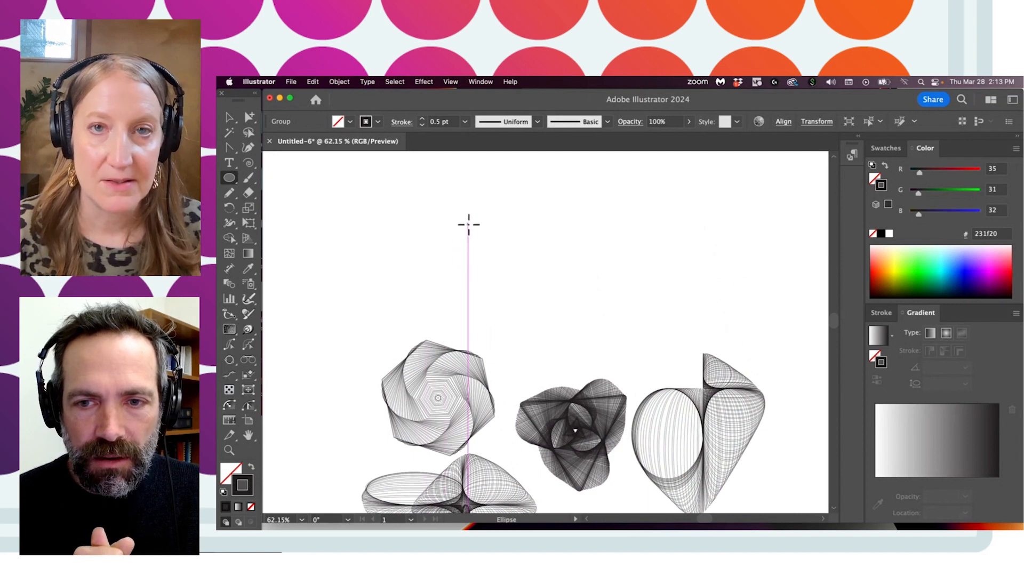
{"action": "left_click", "coordinate": [230, 180]}
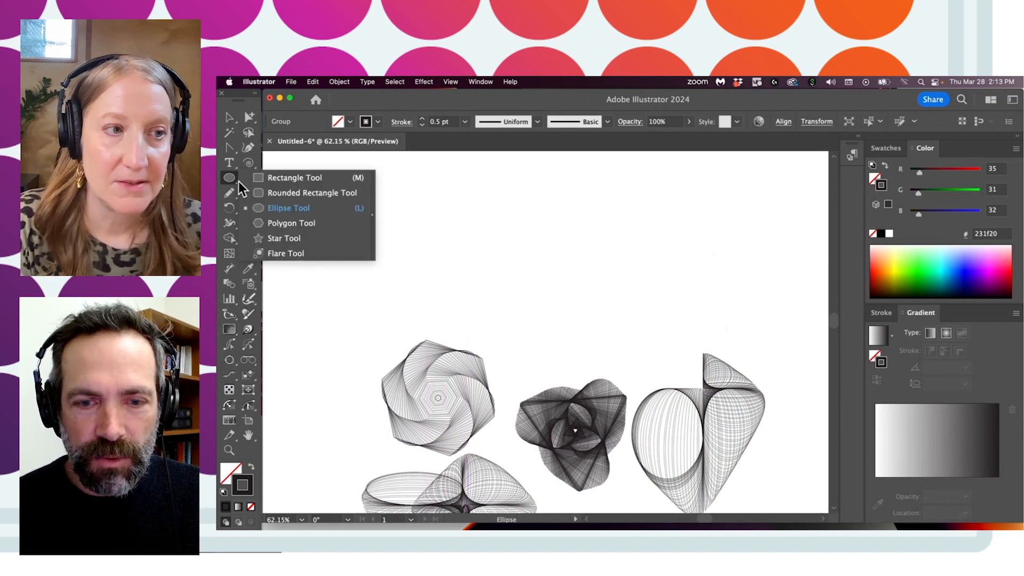
{"action": "left_click", "coordinate": [288, 178]}
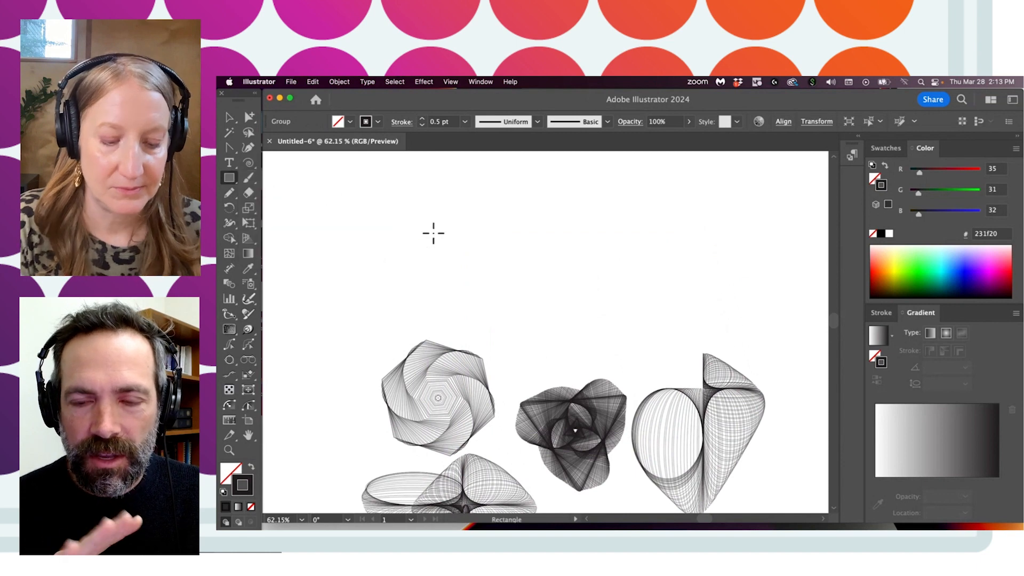
{"action": "mouse_move", "coordinate": [579, 216]}
{"action": "left_mouse_down"}
{"action": "mouse_move", "coordinate": [586, 277]}
{"action": "mouse_move", "coordinate": [457, 279]}
{"action": "mouse_move", "coordinate": [569, 179]}
{"action": "mouse_move", "coordinate": [743, 267]}
{"action": "mouse_move", "coordinate": [565, 336]}
{"action": "mouse_move", "coordinate": [355, 275]}
{"action": "mouse_move", "coordinate": [330, 200]}
{"action": "mouse_move", "coordinate": [307, 209]}
{"action": "mouse_move", "coordinate": [313, 277]}
{"action": "mouse_move", "coordinate": [293, 377]}
{"action": "left_mouse_up"}
{"action": "left_click", "coordinate": [229, 117]}
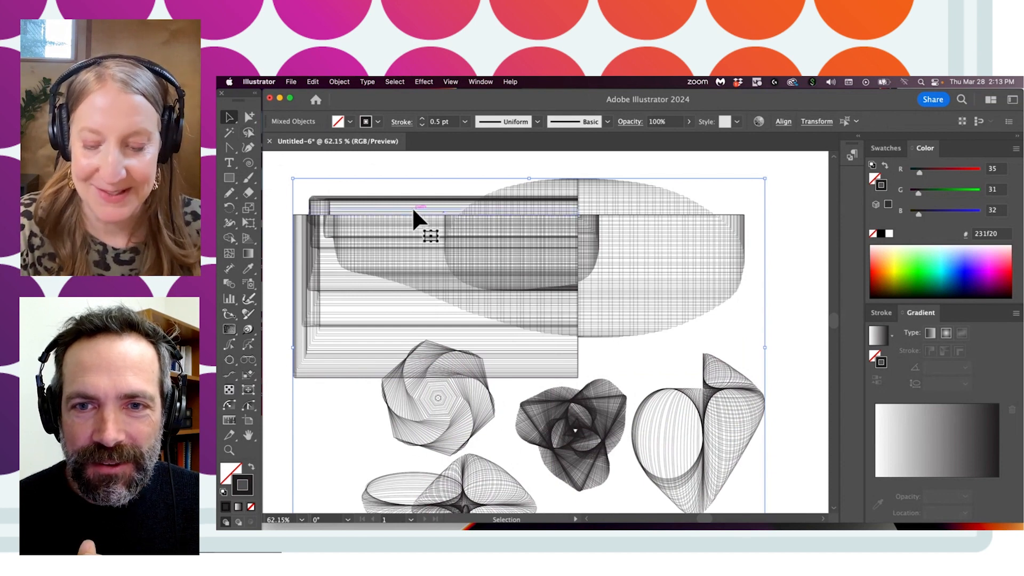
{"action": "key", "text": "Delete"}
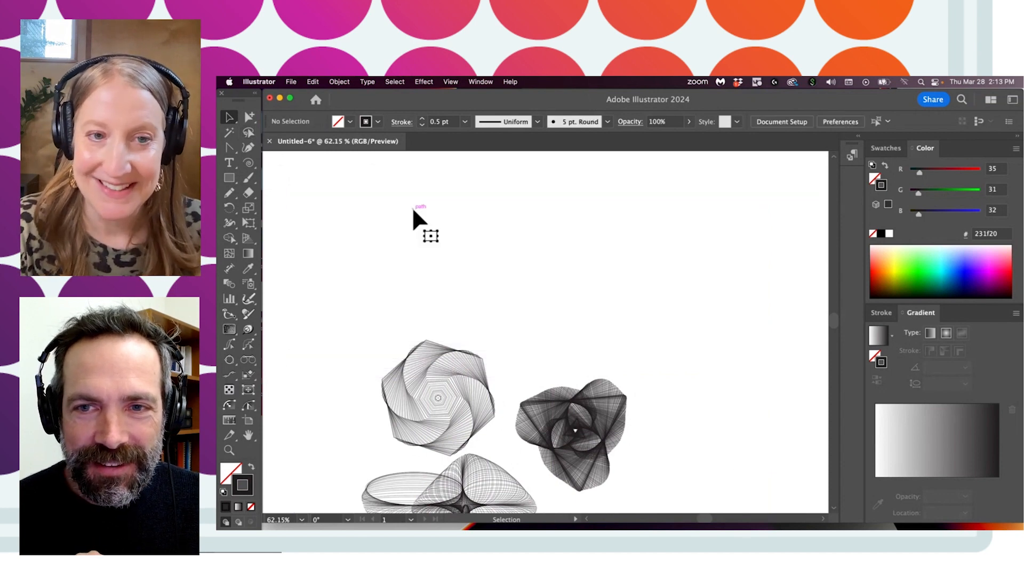
Step: Draw a swirling pattern of repeated five-pointed stars above the hexagon spiral and group it
{"action": "left_click", "coordinate": [229, 177]}
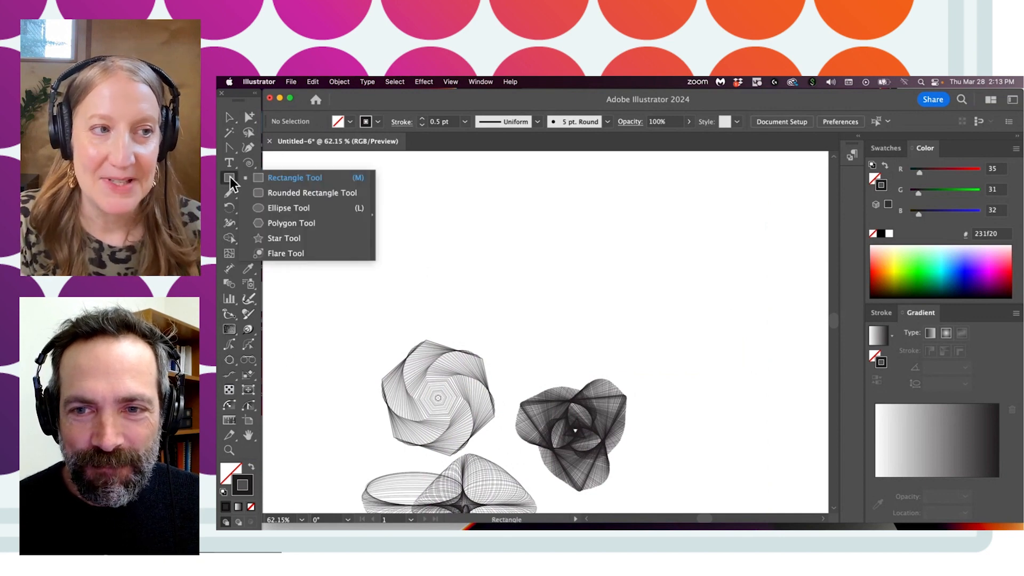
{"action": "left_click", "coordinate": [268, 238]}
{"action": "mouse_move", "coordinate": [510, 241]}
{"action": "left_mouse_down"}
{"action": "mouse_move", "coordinate": [507, 270]}
{"action": "mouse_move", "coordinate": [420, 269]}
{"action": "mouse_move", "coordinate": [412, 208]}
{"action": "left_mouse_up"}
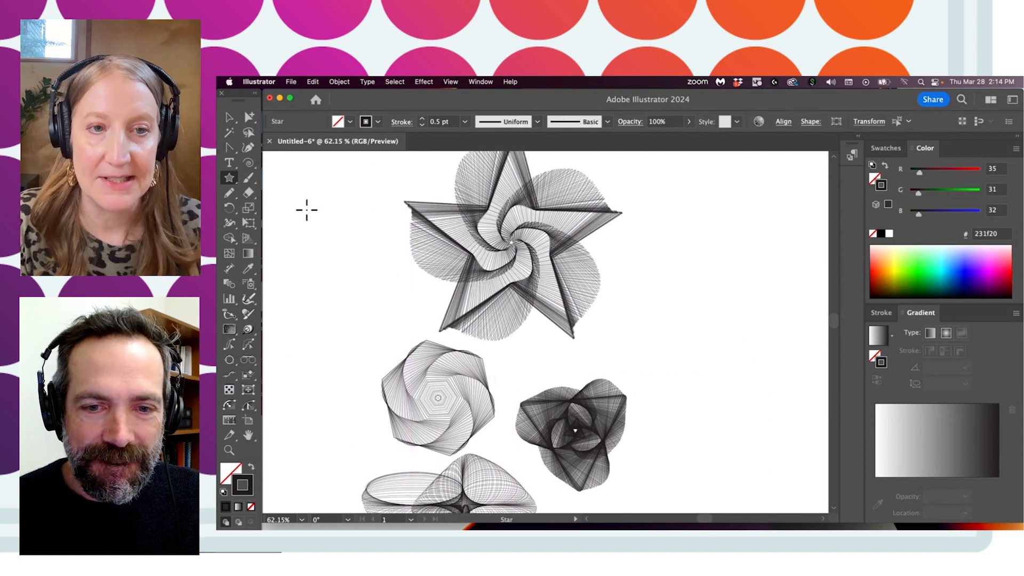
{"action": "key", "text": "v"}
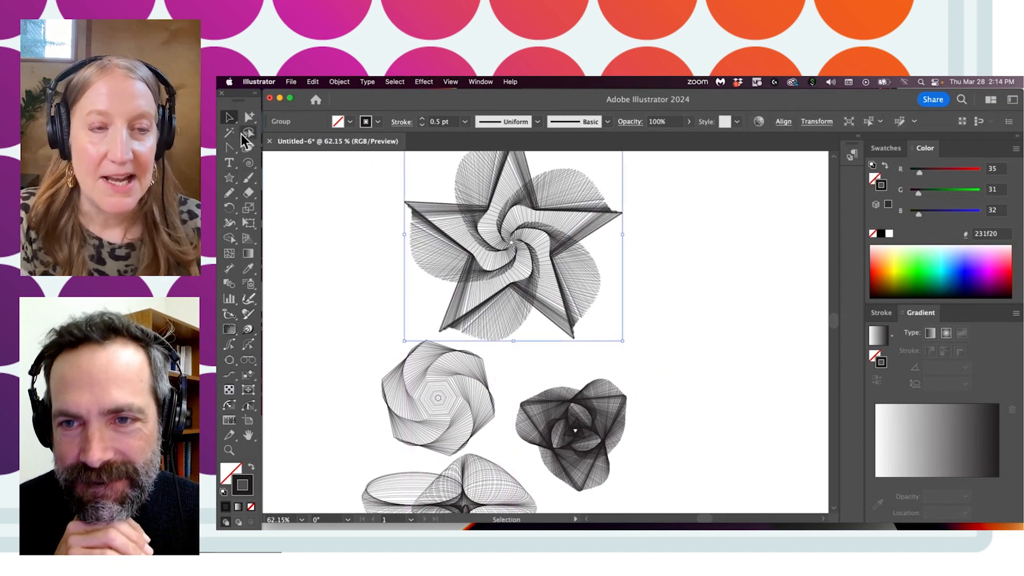
Step: Draw a star about 3.94 in wide beside the five-pointed swirl and adjust its point count until it has many narrow points
{"action": "left_click", "coordinate": [230, 177]}
{"action": "left_click_drag", "start_coordinate": [670, 257], "coordinate": [674, 300]}
{"action": "key", "text": "Up"}
{"action": "key", "text": "Up"}
{"action": "key", "text": "Up"}
{"action": "key", "text": "Up"}
{"action": "key", "text": "Up"}
{"action": "key", "text": "Up"}
{"action": "key", "text": "Up"}
{"action": "key", "text": "Up"}
{"action": "key", "text": "Up"}
{"action": "key", "text": "Up"}
{"action": "key", "text": "Up"}
{"action": "key", "text": "Up"}
{"action": "key", "text": "Up"}
{"action": "key", "text": "Up"}
{"action": "key", "text": "Up"}
{"action": "key", "text": "Up"}
{"action": "key", "text": "Up"}
{"action": "key", "text": "Up"}
{"action": "key", "text": "Up"}
{"action": "key", "text": "Up"}
{"action": "key", "text": "Down"}
{"action": "key", "text": "Down"}
{"action": "key", "text": "Down"}
{"action": "key", "text": "Down"}
{"action": "key", "text": "Down"}
{"action": "key", "text": "Down"}
{"action": "key", "text": "Down"}
{"action": "key", "text": "Down"}
{"action": "key", "text": "Down"}
{"action": "key", "text": "Down"}
{"action": "key", "text": "Up"}
{"action": "key", "text": "Up"}
{"action": "key", "text": "Up"}
{"action": "key", "text": "Up"}
{"action": "key", "text": "Up"}
{"action": "key", "text": "Up"}
{"action": "key", "text": "Up"}
{"action": "key", "text": "Up"}
{"action": "key", "text": "Up"}
{"action": "key", "text": "Up"}
{"action": "key", "text": "Up"}
{"action": "key", "text": "Up"}
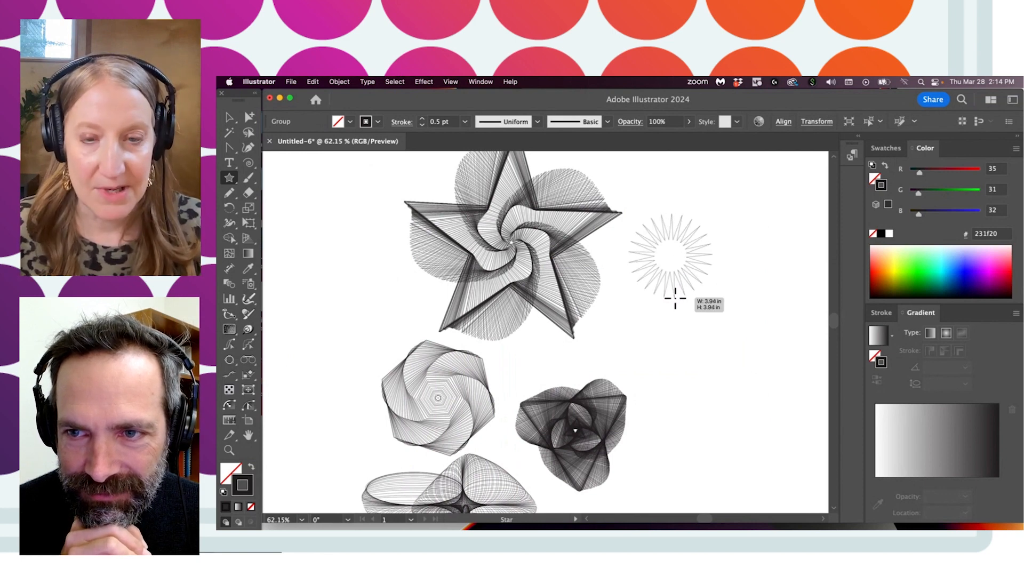
Step: Repeat the many-pointed star into a dense rosette, group it, and move it farther away from the five-pointed swirl
{"action": "key", "text": "grave"}
{"action": "left_click_drag", "start_coordinate": [675, 298], "coordinate": [671, 270]}
{"action": "left_click", "coordinate": [229, 118]}
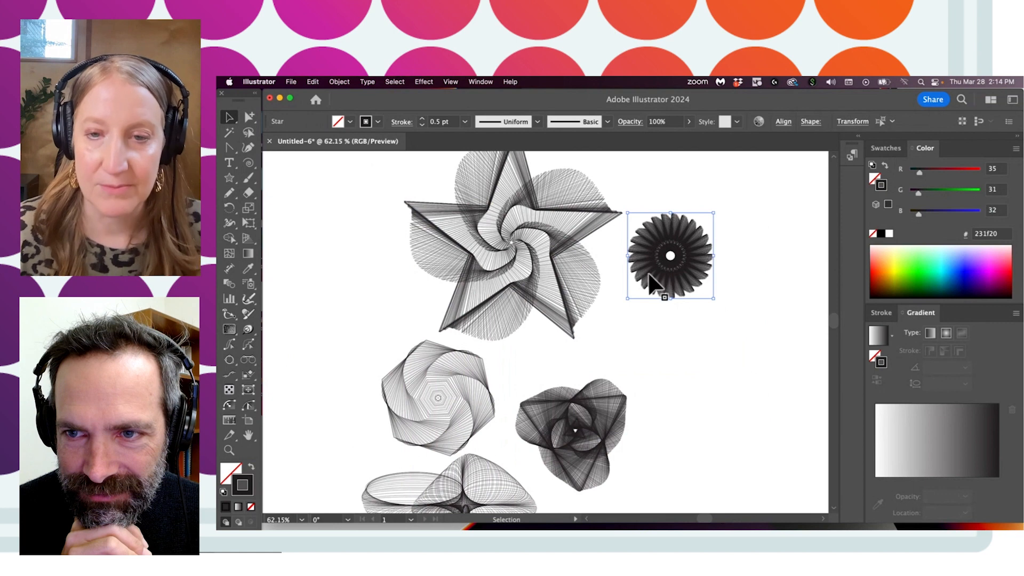
{"action": "key", "text": "super+g"}
{"action": "mouse_move", "coordinate": [644, 282]}
{"action": "left_mouse_down"}
{"action": "mouse_move", "coordinate": [663, 298]}
{"action": "mouse_move", "coordinate": [696, 236]}
{"action": "mouse_move", "coordinate": [734, 229]}
{"action": "left_mouse_up"}
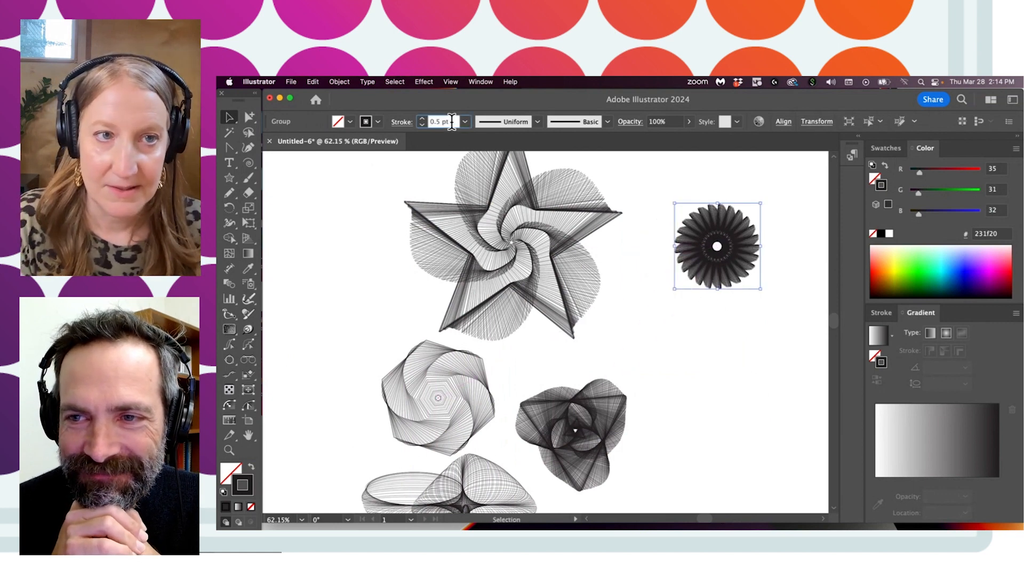
Step: Set the rosette's stroke weight to 0.25 pt and deselect it
{"action": "type", "text": "0.25"}
{"action": "key", "text": "Return"}
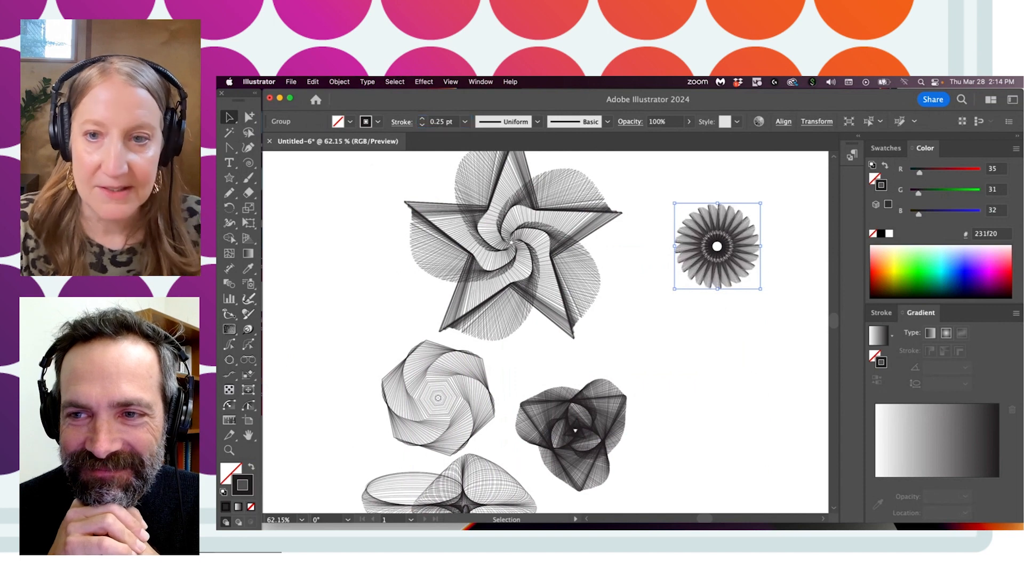
{"action": "left_click", "coordinate": [658, 189]}
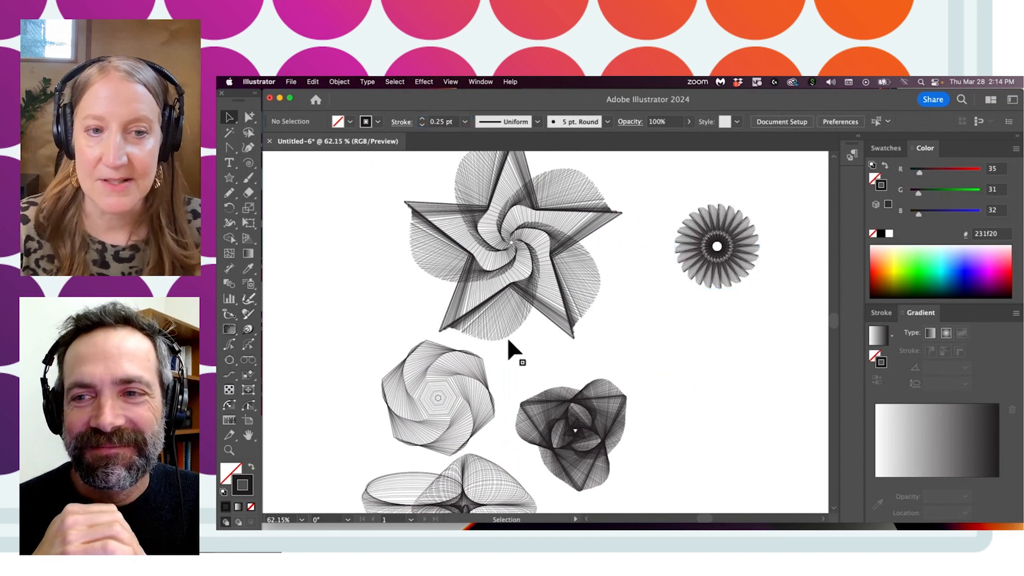
Step: Fill the hexagon spiral group with the yellow swatch
{"action": "left_click_drag", "start_coordinate": [523, 240], "coordinate": [499, 293]}
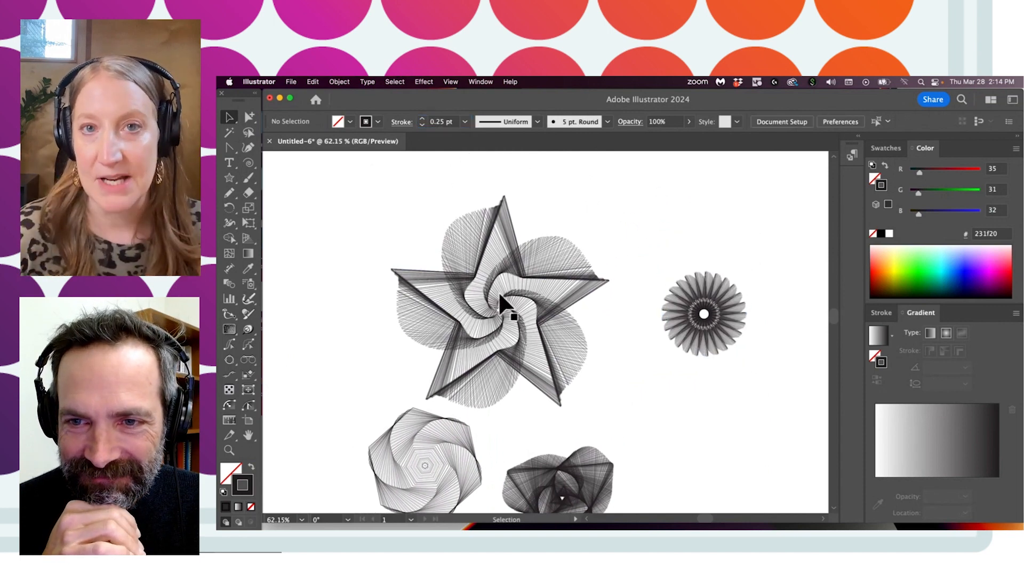
{"action": "left_click_drag", "start_coordinate": [557, 346], "coordinate": [568, 245]}
{"action": "left_click_drag", "start_coordinate": [560, 307], "coordinate": [590, 255]}
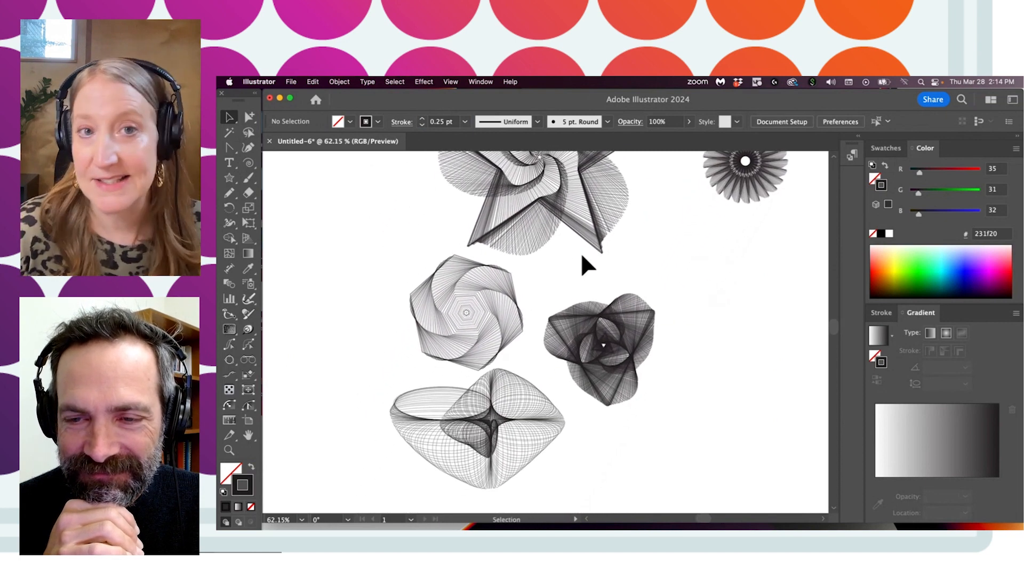
{"action": "scroll", "coordinate": [527, 321], "scroll_direction": "down", "scroll_amount": 3}
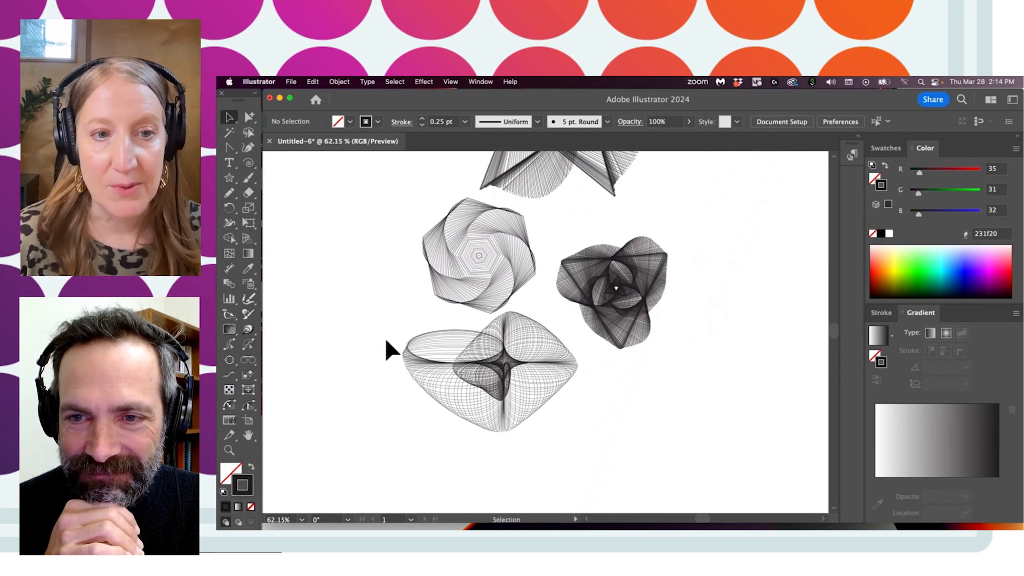
{"action": "left_click", "coordinate": [508, 302]}
{"action": "left_click", "coordinate": [236, 468]}
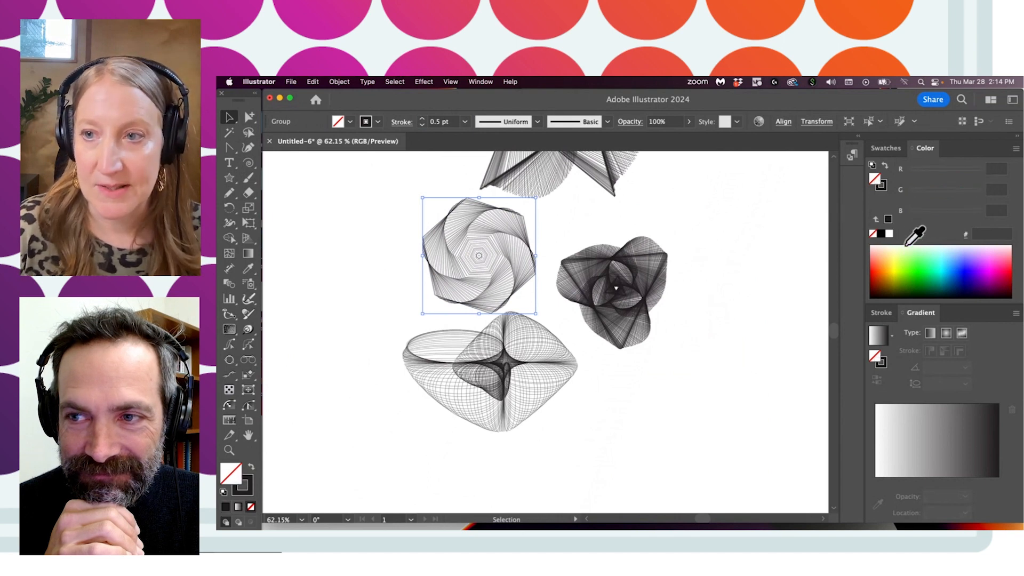
{"action": "left_click", "coordinate": [888, 149]}
{"action": "left_click", "coordinate": [917, 187]}
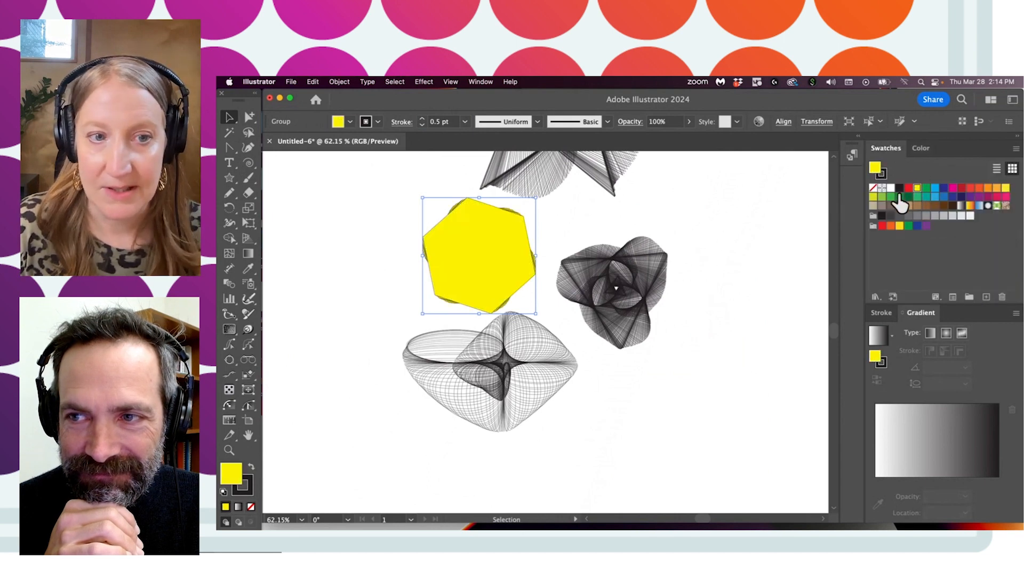
Step: Pull several individual hexagons out of the yellow group with the Group Selection tool to expose the stacked shapes
{"action": "left_click", "coordinate": [299, 173]}
{"action": "left_click_drag", "start_coordinate": [473, 249], "coordinate": [421, 268]}
{"action": "key", "text": "super+z"}
{"action": "left_click", "coordinate": [249, 117], "text": "alt"}
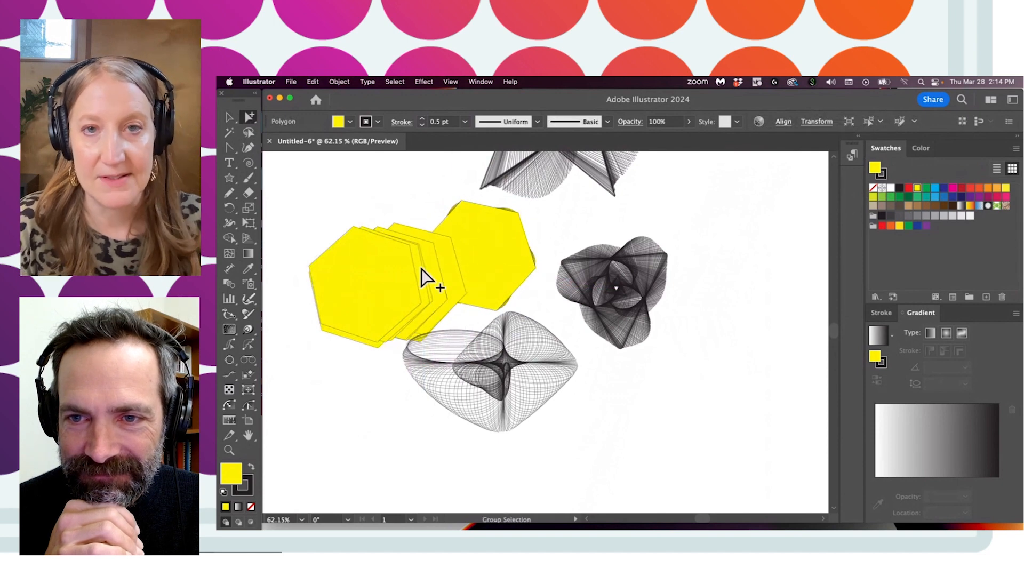
Step: Undo the hexagon moves and the yellow fill, and deselect the hexagon spiral
{"action": "key", "text": "super+z"}
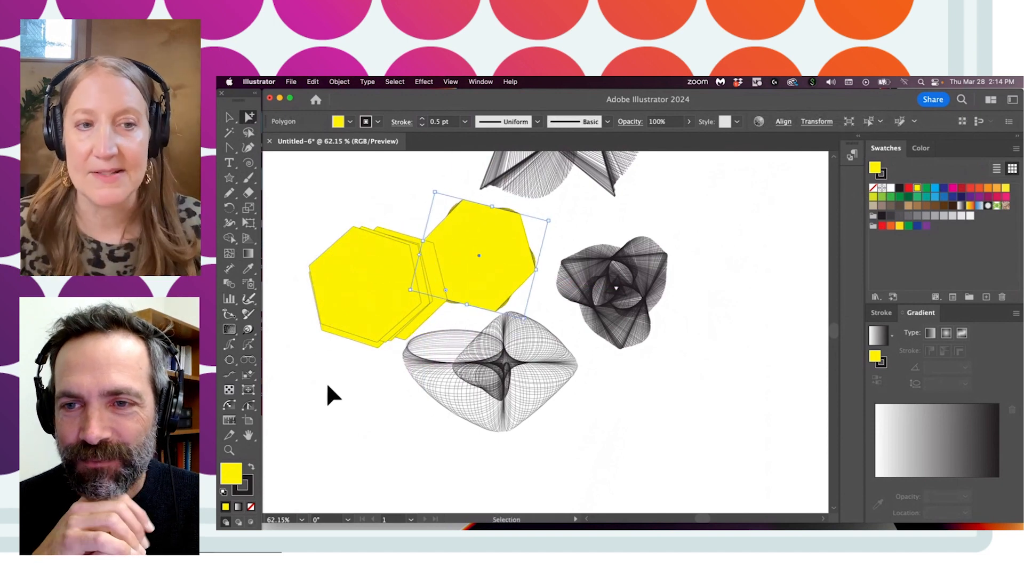
{"action": "key", "text": "super+z"}
{"action": "key", "text": "super+z"}
{"action": "key", "text": "super+z"}
{"action": "key", "text": "super+z"}
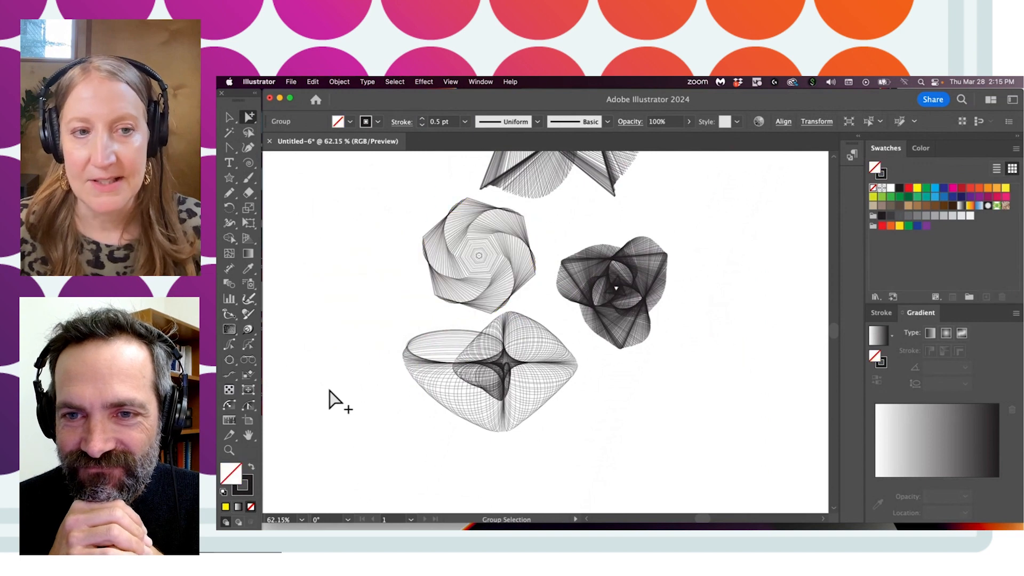
{"action": "left_click", "coordinate": [329, 399]}
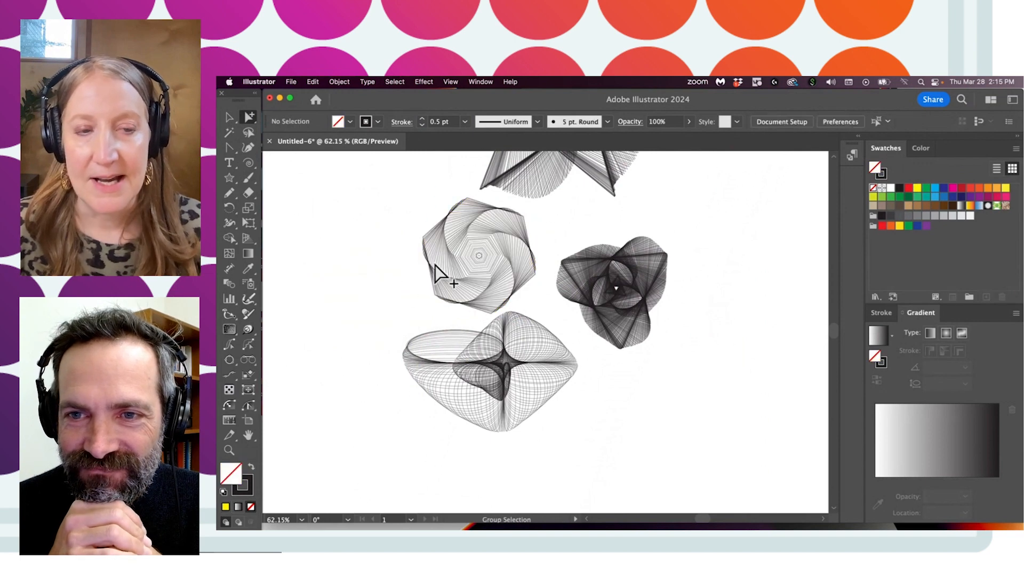
Step: Hide the selection edges and apply the white-to-black linear gradient to the stroke of the ellipse pattern
{"action": "left_click", "coordinate": [229, 117]}
{"action": "left_click", "coordinate": [467, 365]}
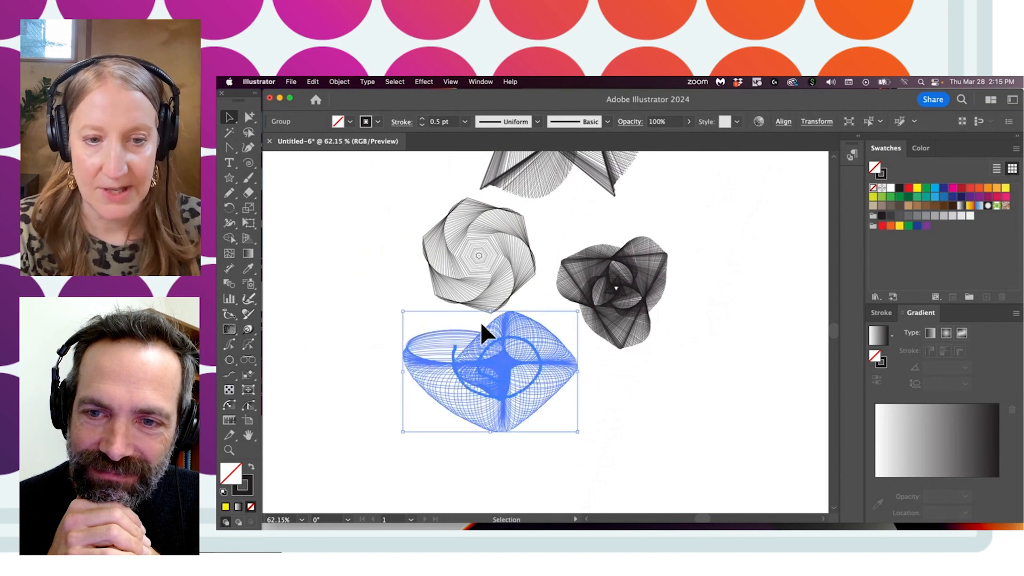
{"action": "key", "text": "super+h"}
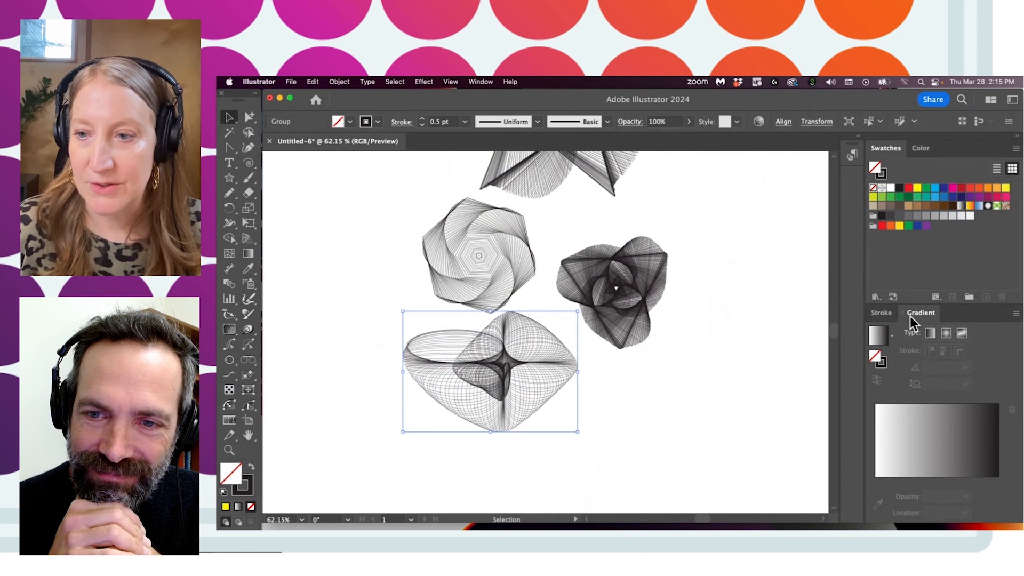
{"action": "left_click", "coordinate": [880, 365]}
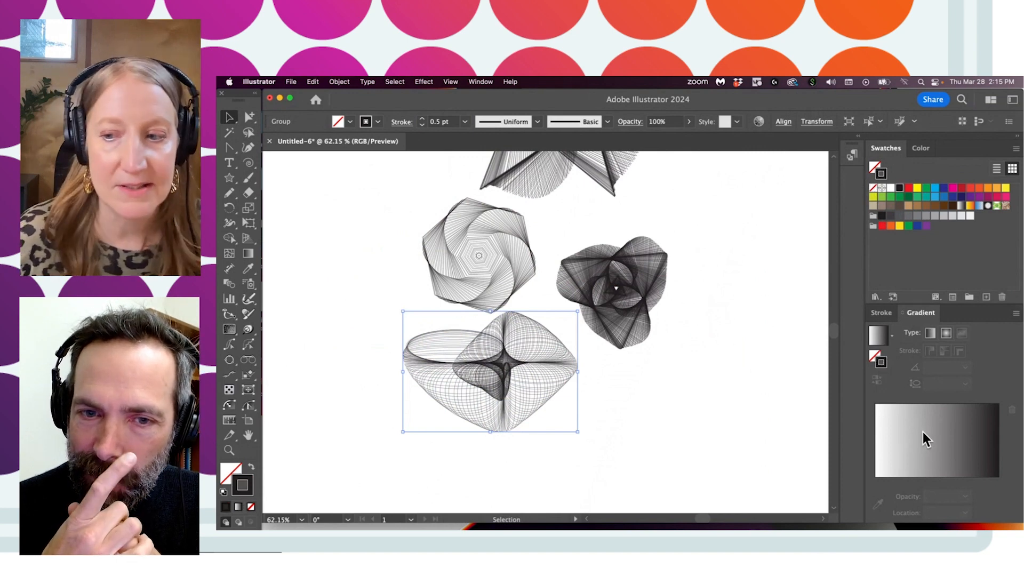
{"action": "left_click", "coordinate": [923, 431]}
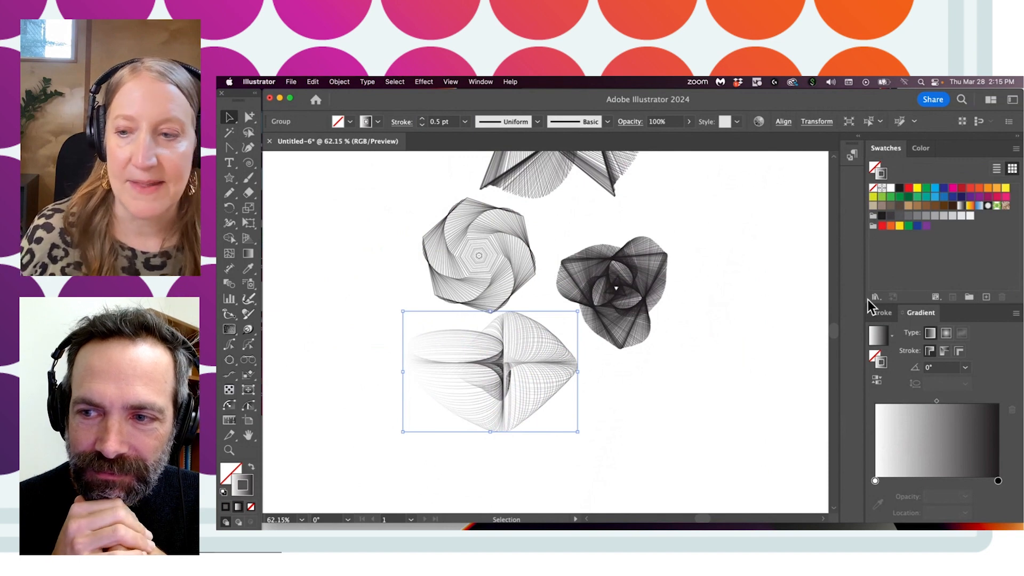
Step: Recolour the ellipse pattern's stroke gradient with a cyan start stop and a magenta end stop
{"action": "left_click_drag", "start_coordinate": [952, 190], "coordinate": [962, 425]}
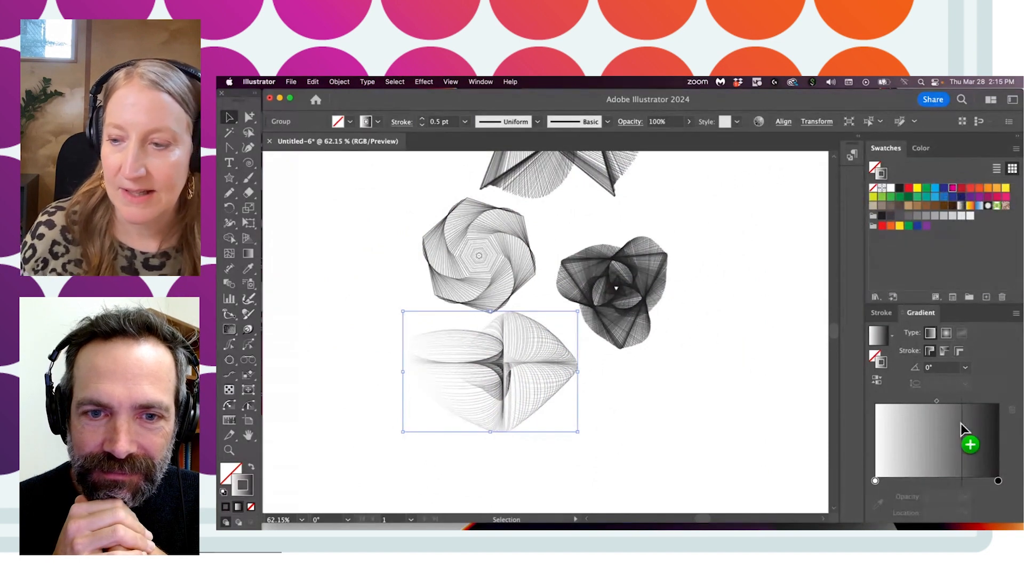
{"action": "left_click_drag", "start_coordinate": [995, 480], "coordinate": [997, 481]}
{"action": "mouse_move", "coordinate": [936, 193]}
{"action": "left_mouse_down"}
{"action": "mouse_move", "coordinate": [856, 436]}
{"action": "mouse_move", "coordinate": [876, 479]}
{"action": "left_mouse_up"}
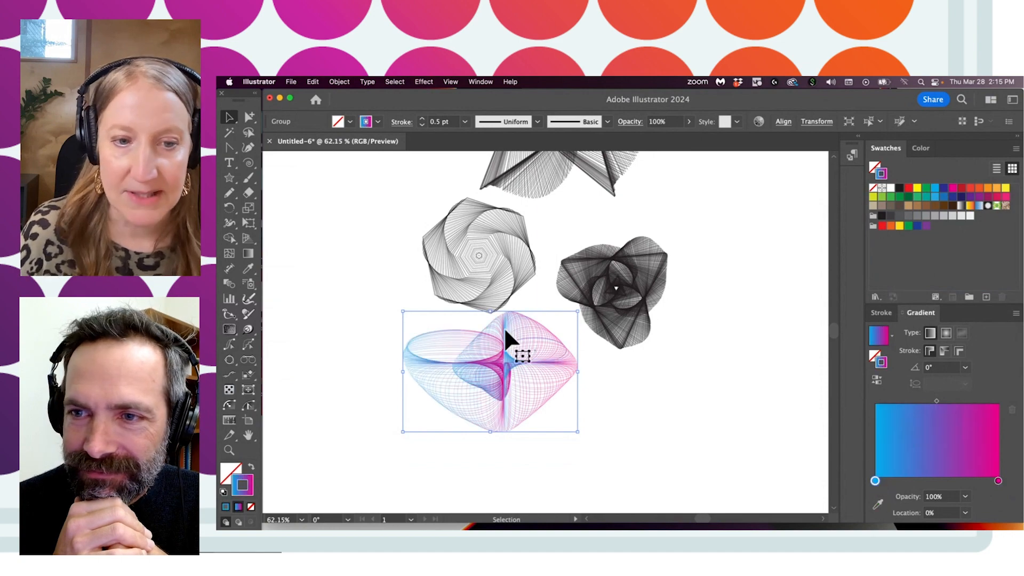
Step: Set the gradient ellipse pattern's stroke weight to 1 pt
{"action": "left_click", "coordinate": [229, 451]}
{"action": "left_click_drag", "start_coordinate": [492, 354], "coordinate": [530, 333]}
{"action": "left_click_drag", "start_coordinate": [528, 354], "coordinate": [515, 314]}
{"action": "left_click_drag", "start_coordinate": [544, 283], "coordinate": [505, 331]}
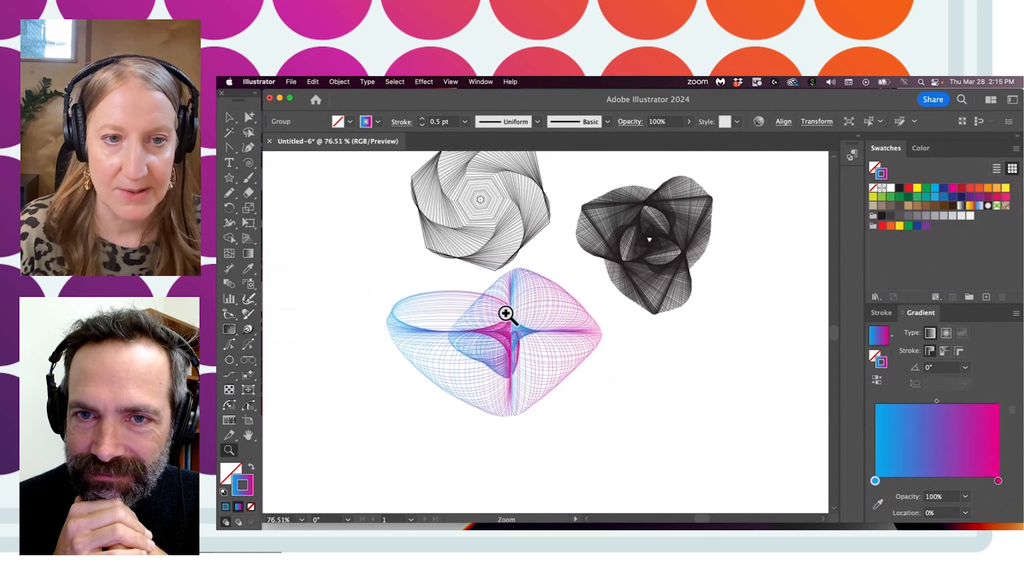
{"action": "key", "text": "v"}
{"action": "left_click", "coordinate": [419, 289]}
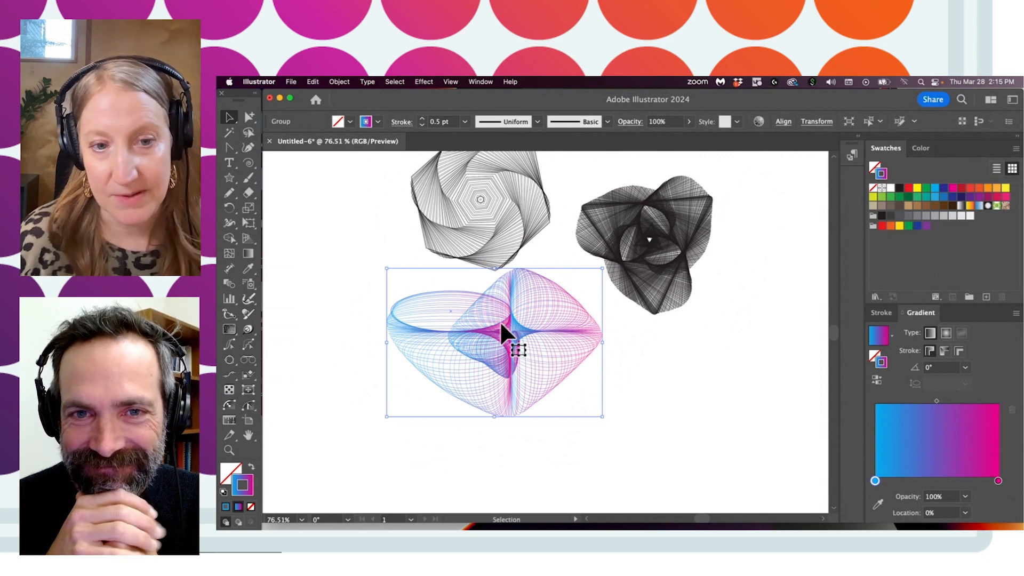
{"action": "left_click_drag", "start_coordinate": [453, 122], "coordinate": [439, 121]}
{"action": "type", "text": "1"}
{"action": "key", "text": "Return"}
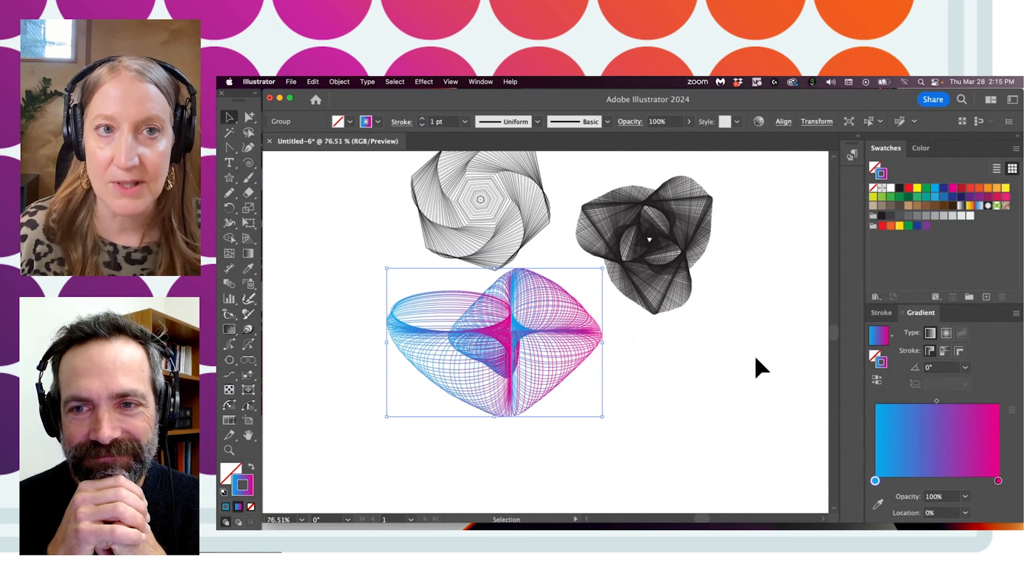
Step: Try the gradient along the stroke on the ellipse pattern, and switch it back to within the stroke
{"action": "left_click", "coordinate": [945, 351]}
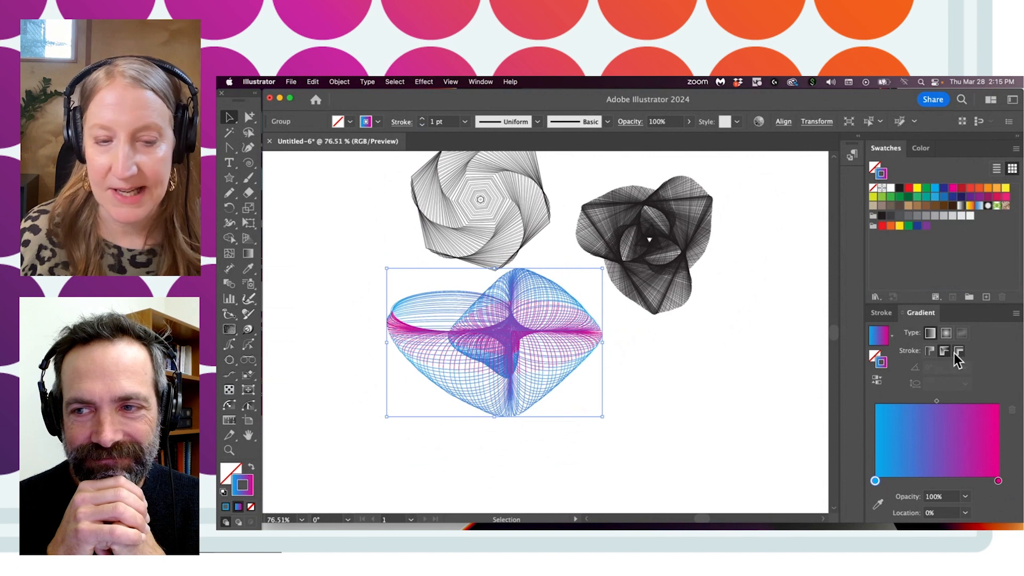
{"action": "left_click", "coordinate": [945, 352]}
{"action": "left_click", "coordinate": [930, 350]}
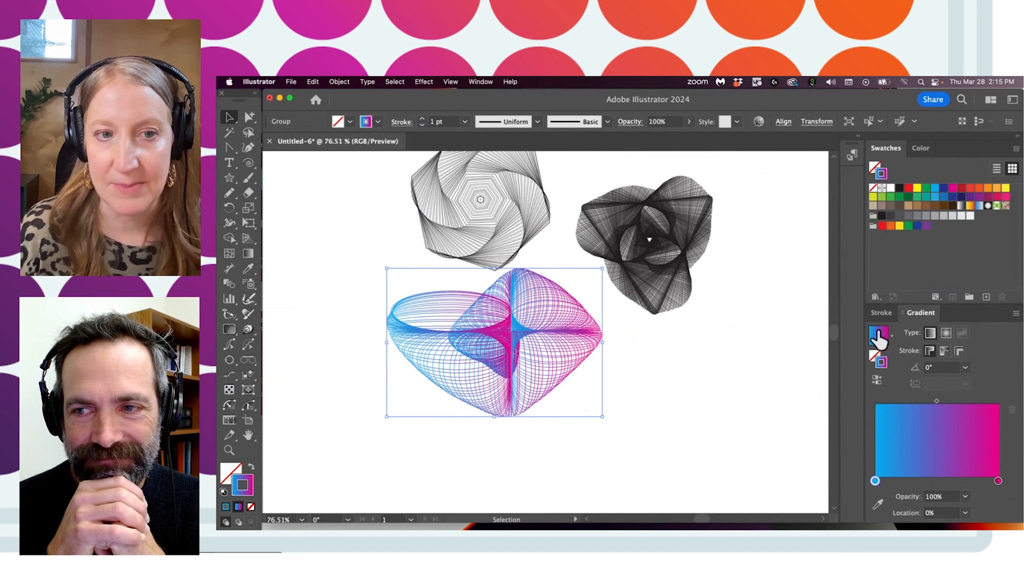
Step: Apply the cyan-to-magenta gradient to the stroke of the hexagon spiral
{"action": "scroll", "coordinate": [517, 256], "scroll_direction": "up", "scroll_amount": 3}
{"action": "left_click", "coordinate": [427, 301]}
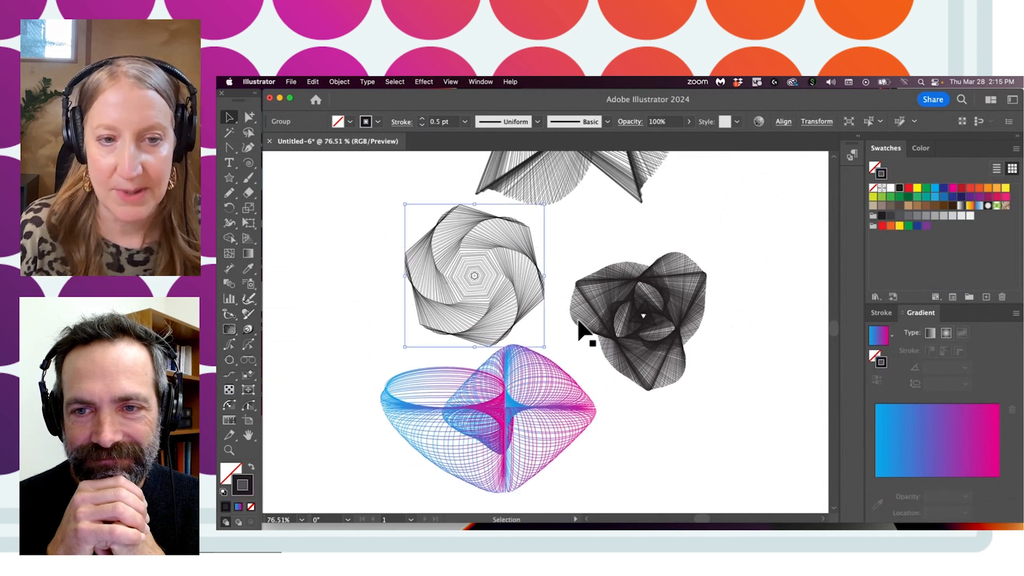
{"action": "left_click", "coordinate": [902, 428]}
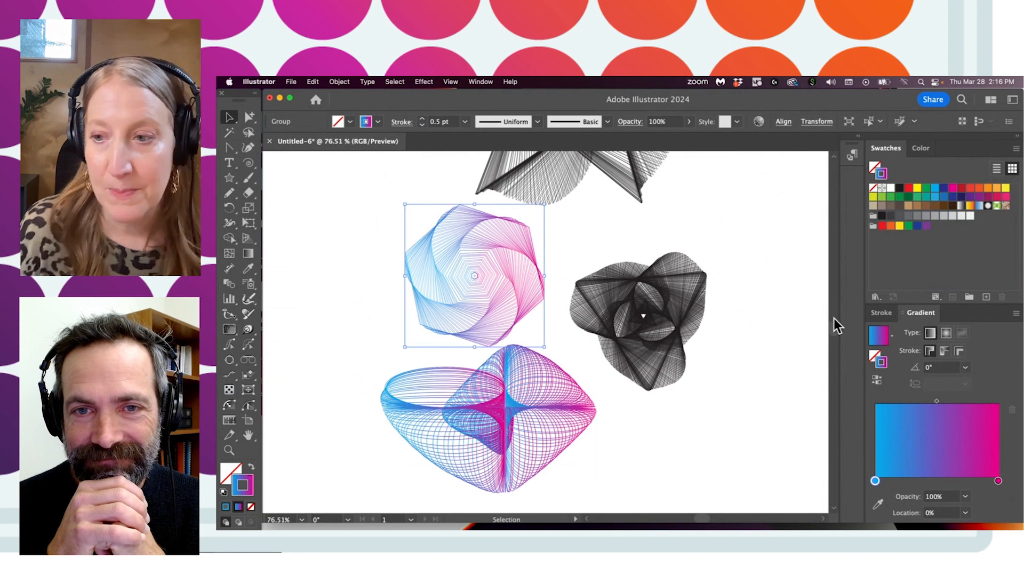
Step: Try the gradient along and across the hexagon spiral's stroke, inspect it up close, and restore it within the stroke
{"action": "left_click", "coordinate": [944, 351]}
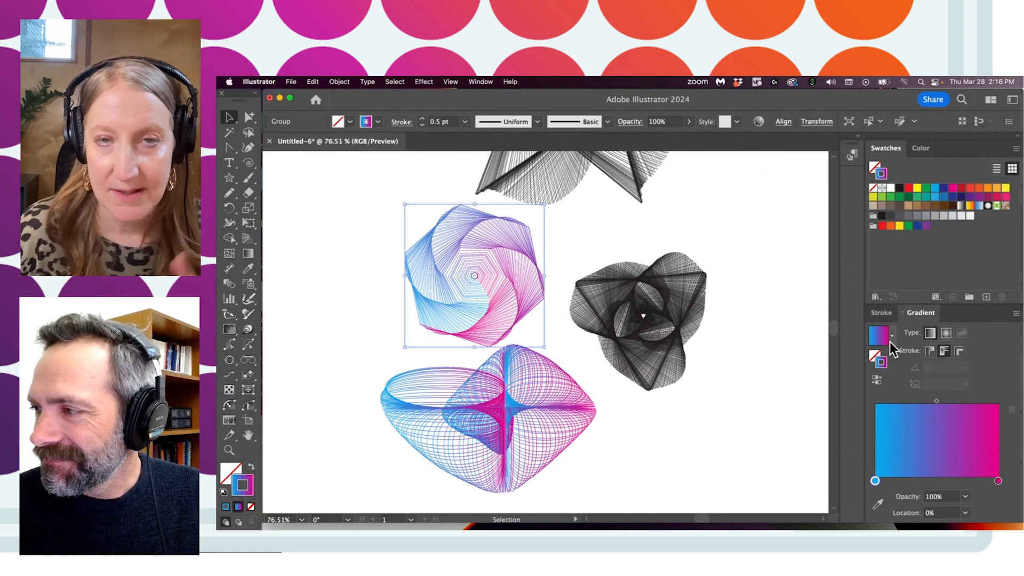
{"action": "left_click", "coordinate": [958, 351]}
{"action": "left_click", "coordinate": [227, 450]}
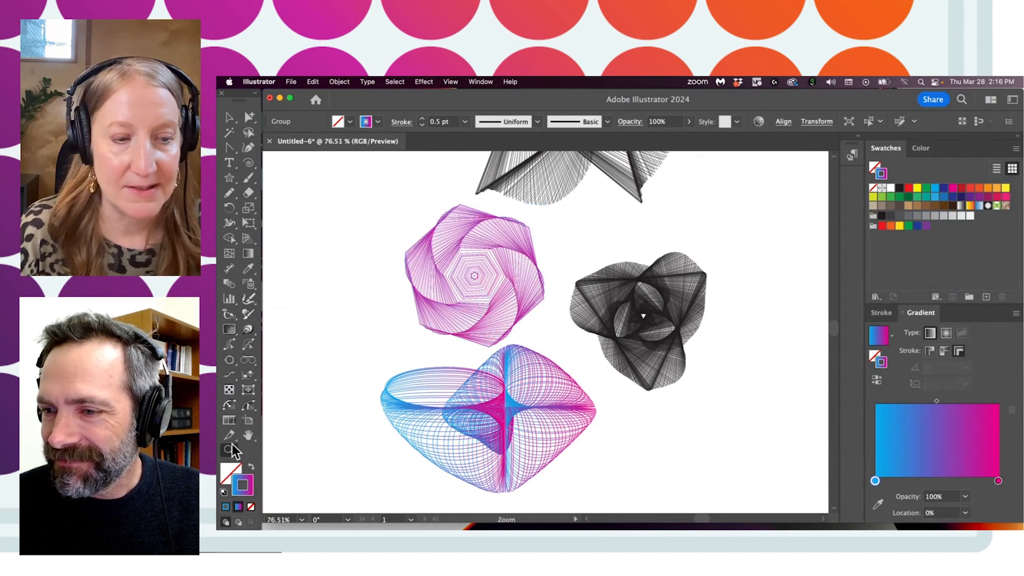
{"action": "left_click_drag", "start_coordinate": [441, 277], "coordinate": [715, 304]}
{"action": "left_click_drag", "start_coordinate": [591, 269], "coordinate": [413, 288]}
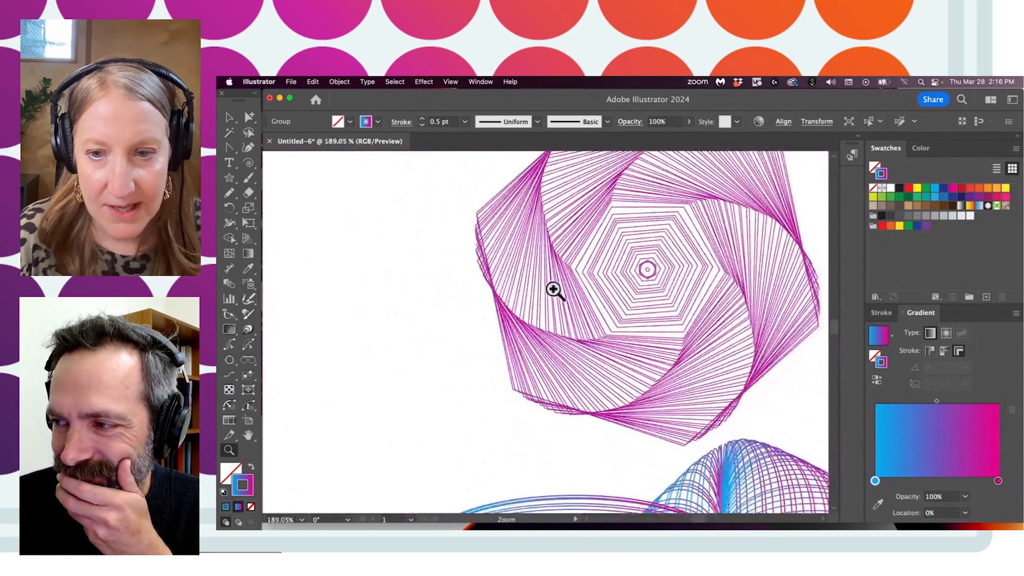
{"action": "left_click_drag", "start_coordinate": [553, 289], "coordinate": [501, 300]}
{"action": "left_click_drag", "start_coordinate": [592, 276], "coordinate": [483, 281]}
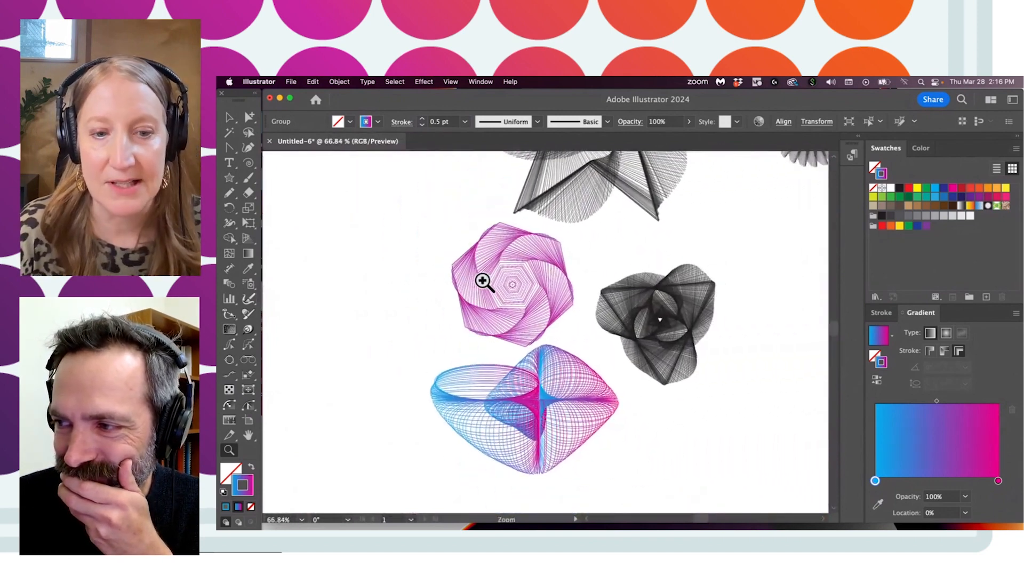
{"action": "scroll", "coordinate": [483, 281], "scroll_direction": "up", "scroll_amount": 1}
{"action": "key", "text": "v"}
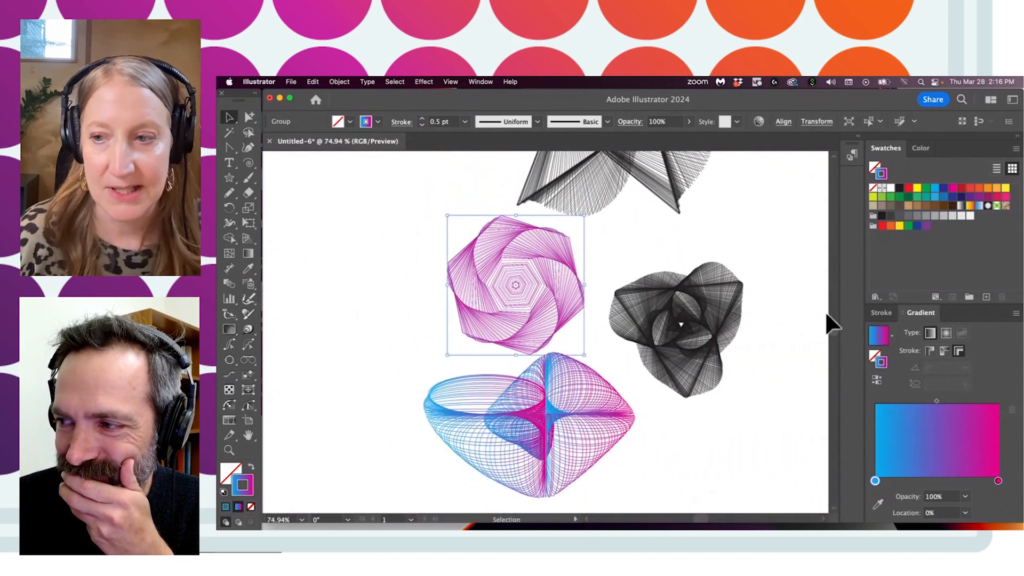
{"action": "left_click", "coordinate": [944, 350]}
{"action": "left_click", "coordinate": [928, 349]}
Step: Set the hexagon spiral's stroke weight to 1 pt and deselect it
{"action": "left_click", "coordinate": [465, 121]}
{"action": "left_click", "coordinate": [479, 166]}
{"action": "left_click", "coordinate": [361, 322]}
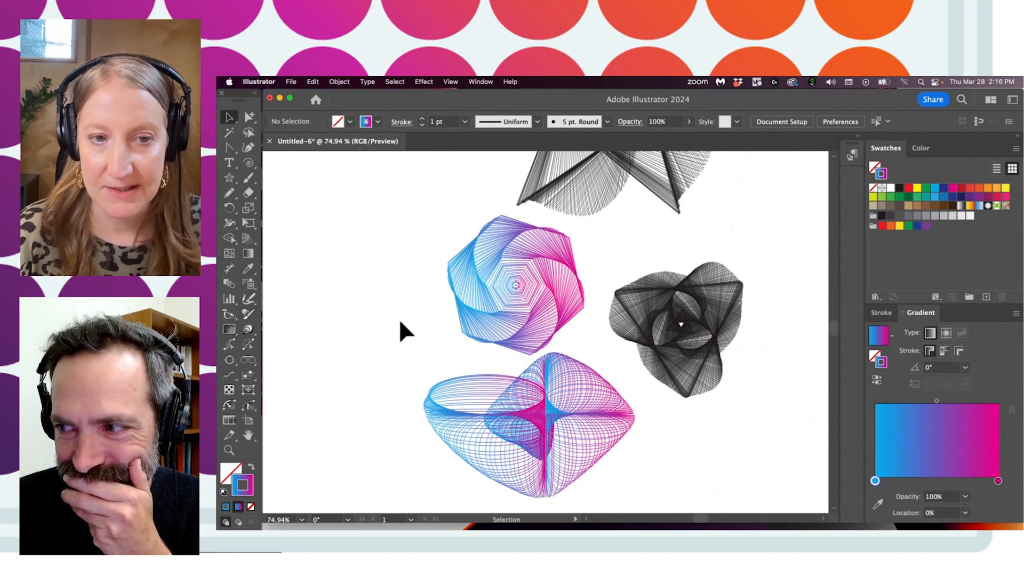
Step: Apply the cyan-to-magenta gradient to the stroke of the star pattern and inspect its lines up close
{"action": "key", "text": "z"}
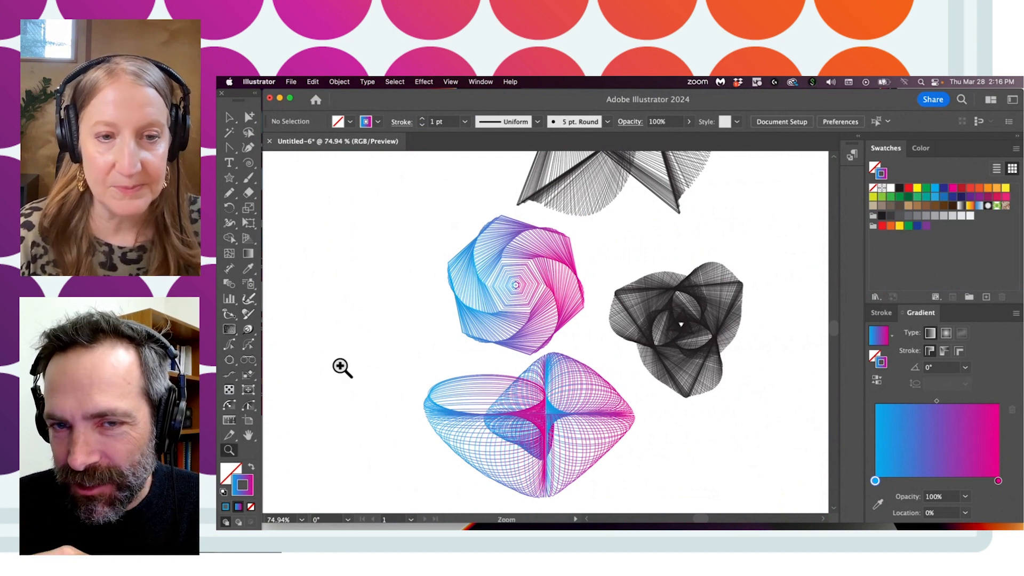
{"action": "left_click_drag", "start_coordinate": [526, 288], "coordinate": [453, 318]}
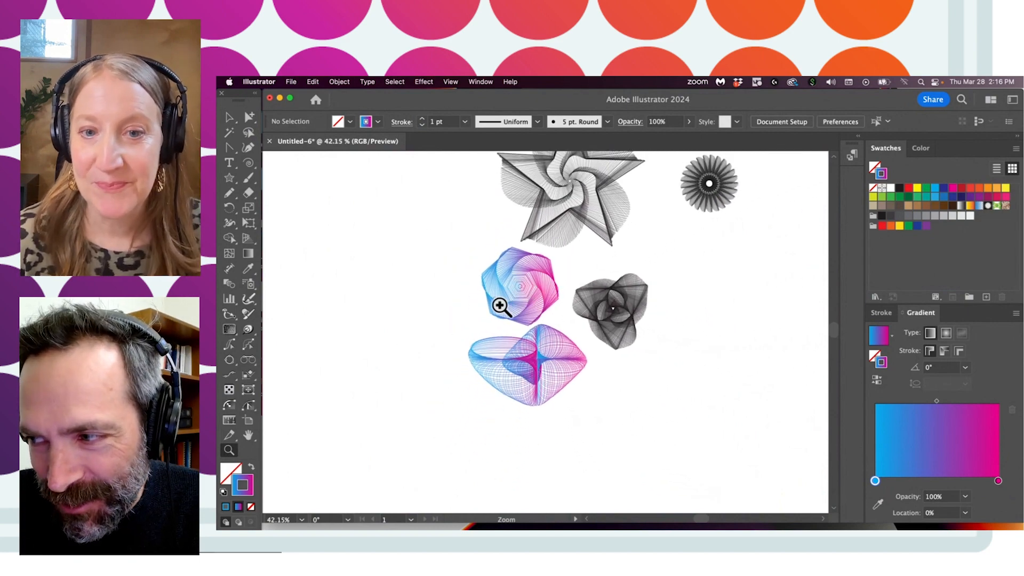
{"action": "scroll", "coordinate": [533, 272], "scroll_direction": "up", "scroll_amount": 5}
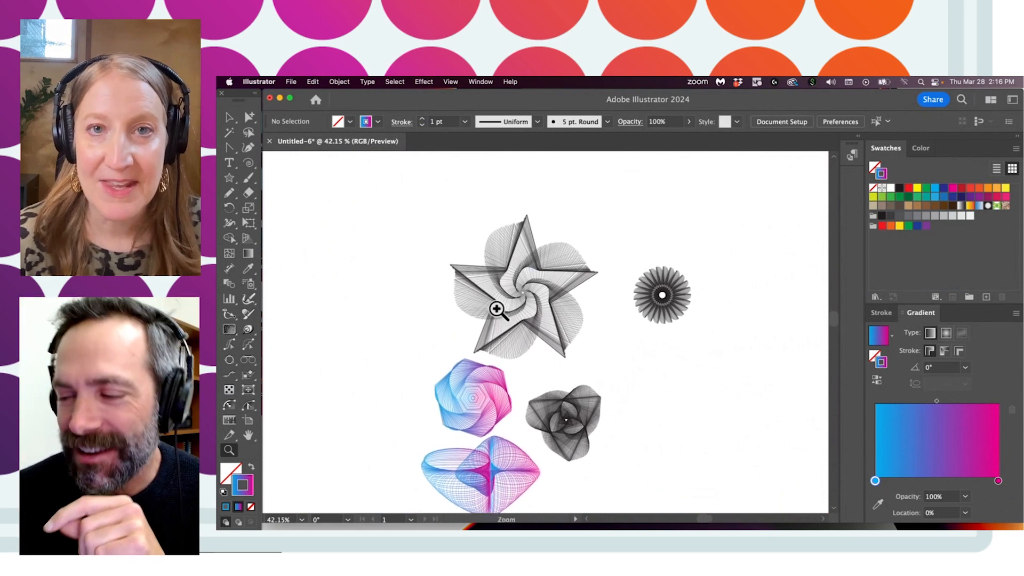
{"action": "key", "text": "v"}
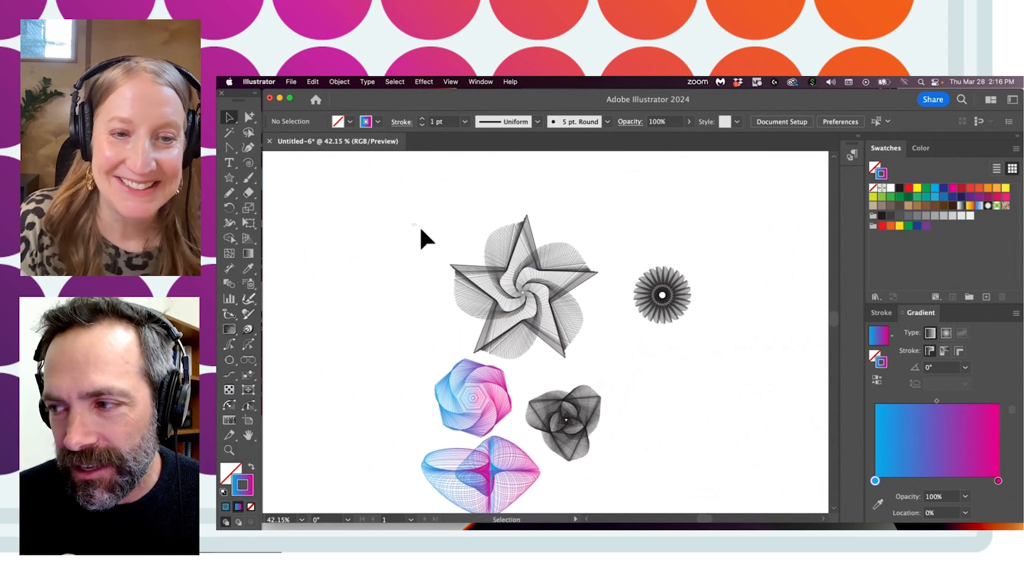
{"action": "left_click", "coordinate": [523, 301]}
{"action": "left_click", "coordinate": [903, 443]}
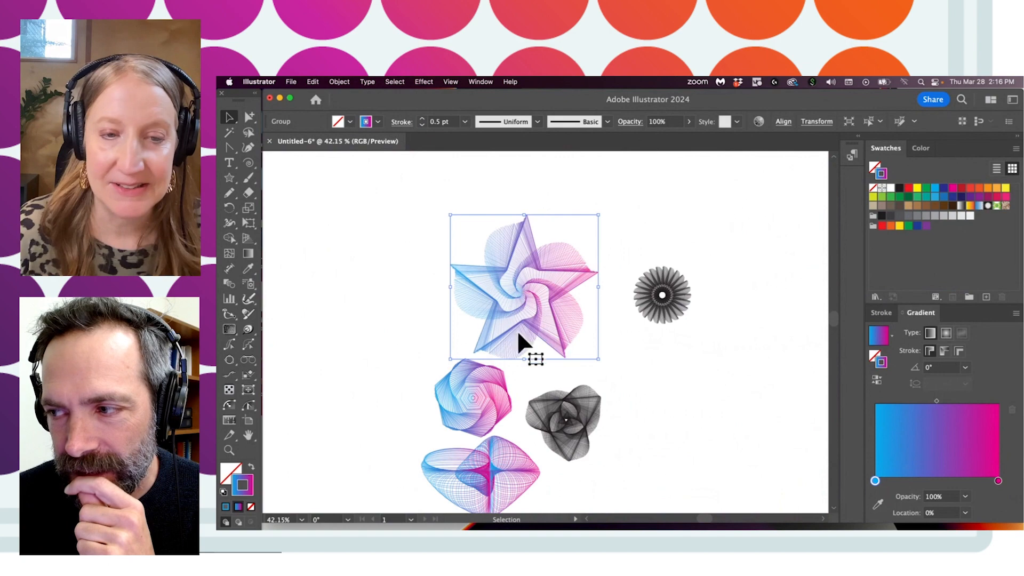
{"action": "key", "text": "z"}
{"action": "left_click_drag", "start_coordinate": [507, 278], "coordinate": [608, 270]}
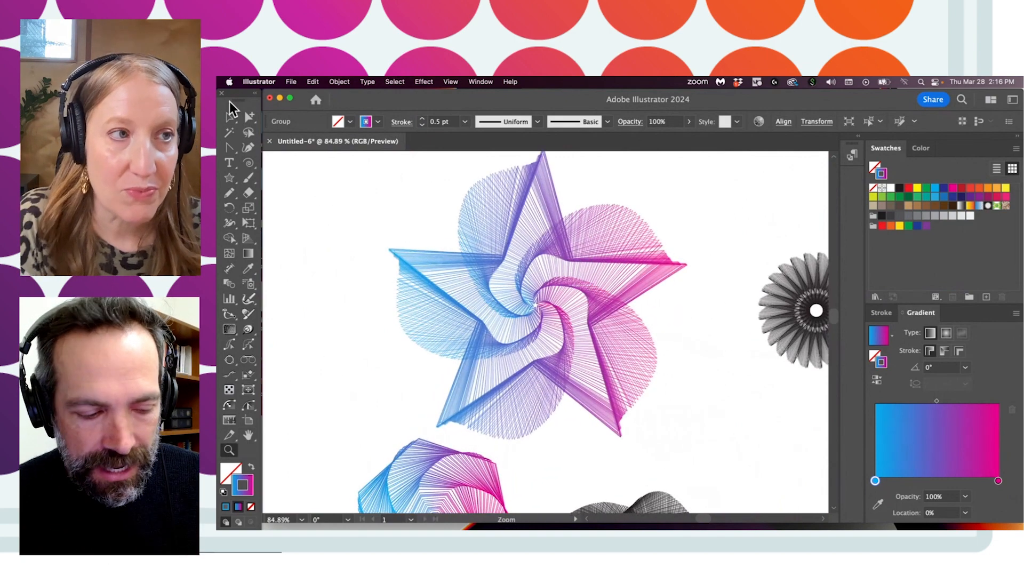
{"action": "left_click", "coordinate": [230, 116]}
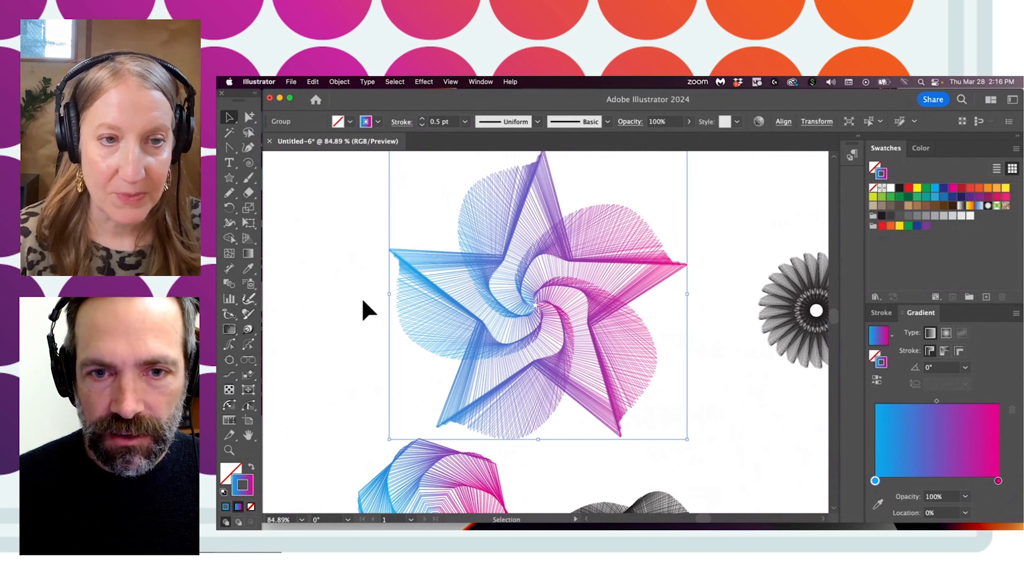
Step: Draw a spiral with the Spiral tool in the empty area above the black rosette
{"action": "left_click", "coordinate": [229, 450]}
{"action": "left_click_drag", "start_coordinate": [432, 308], "coordinate": [364, 366]}
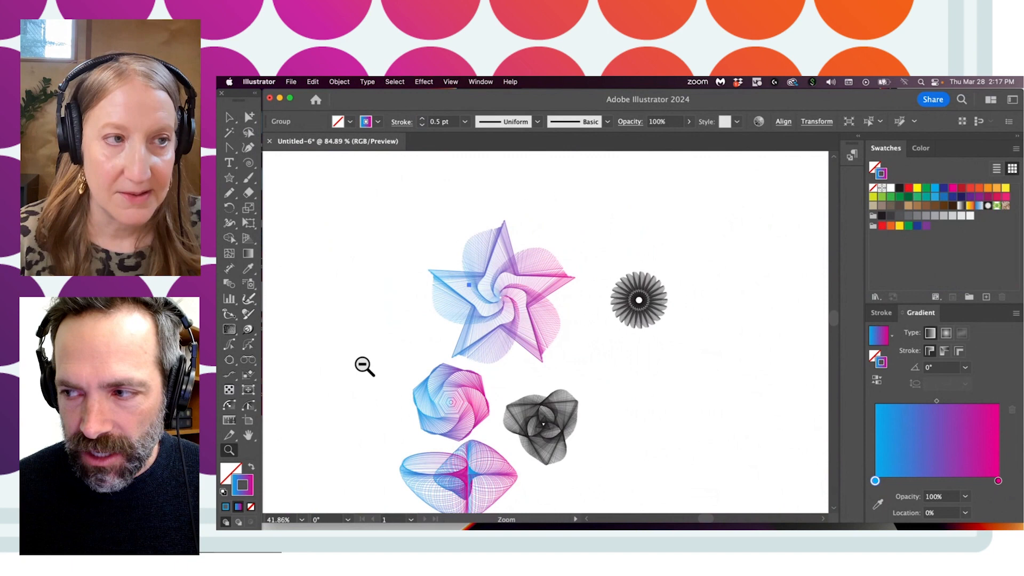
{"action": "scroll", "coordinate": [398, 352], "scroll_direction": "up", "scroll_amount": 5}
{"action": "left_click", "coordinate": [248, 163]}
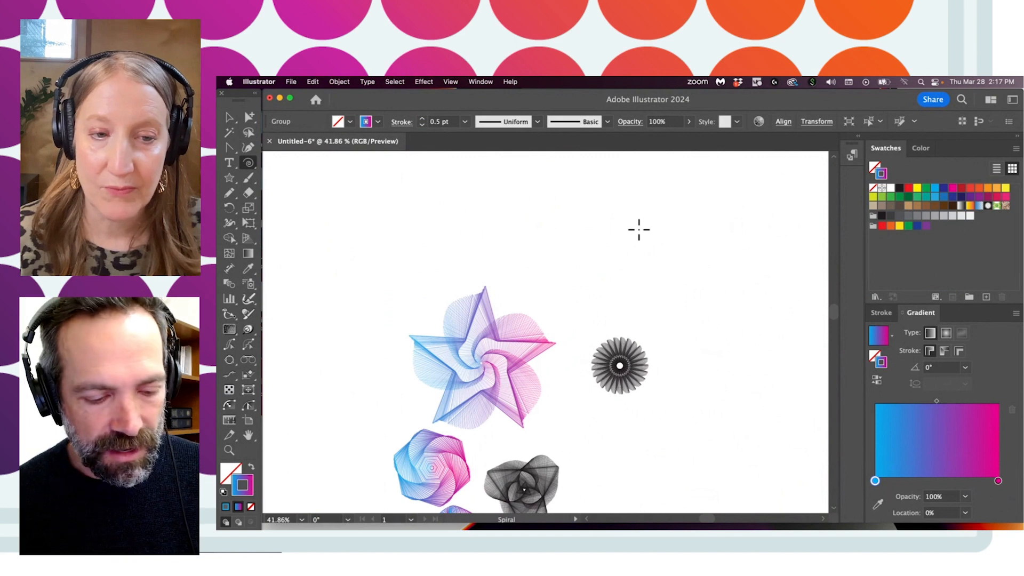
{"action": "left_click_drag", "start_coordinate": [641, 235], "coordinate": [724, 219]}
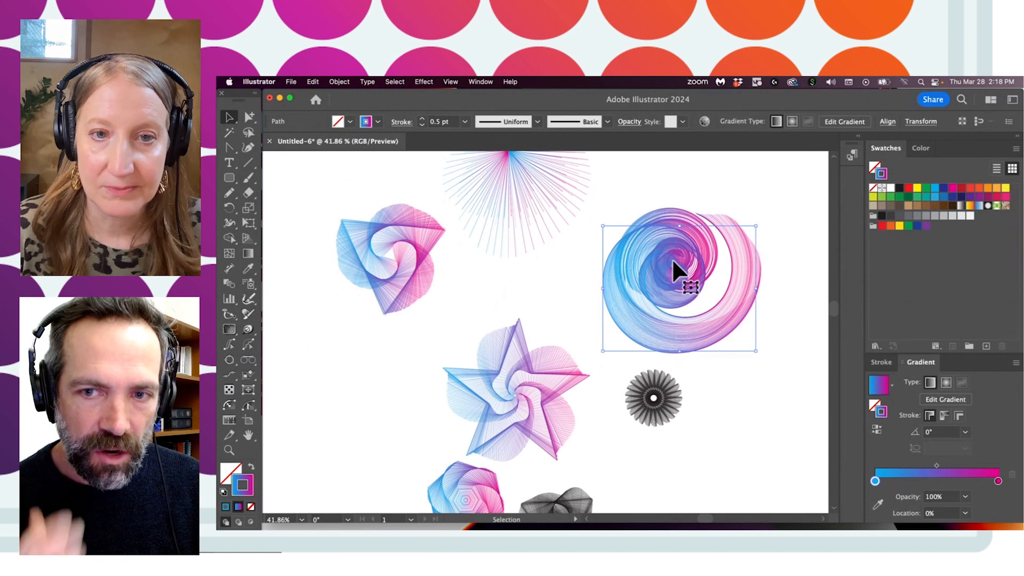
Step: Bring empty canvas beside the spiral pattern into view and switch from the Rounded Rectangle tool to the Star tool
{"action": "scroll", "coordinate": [672, 258], "scroll_direction": "right", "scroll_amount": 6}
{"action": "scroll", "coordinate": [672, 258], "scroll_direction": "up", "scroll_amount": 3}
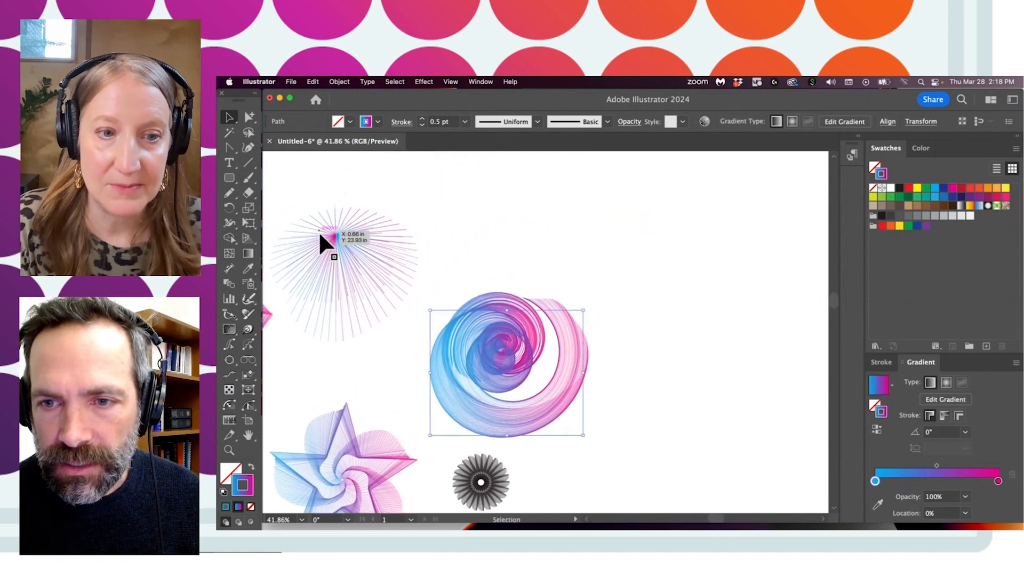
{"action": "left_click", "coordinate": [229, 178]}
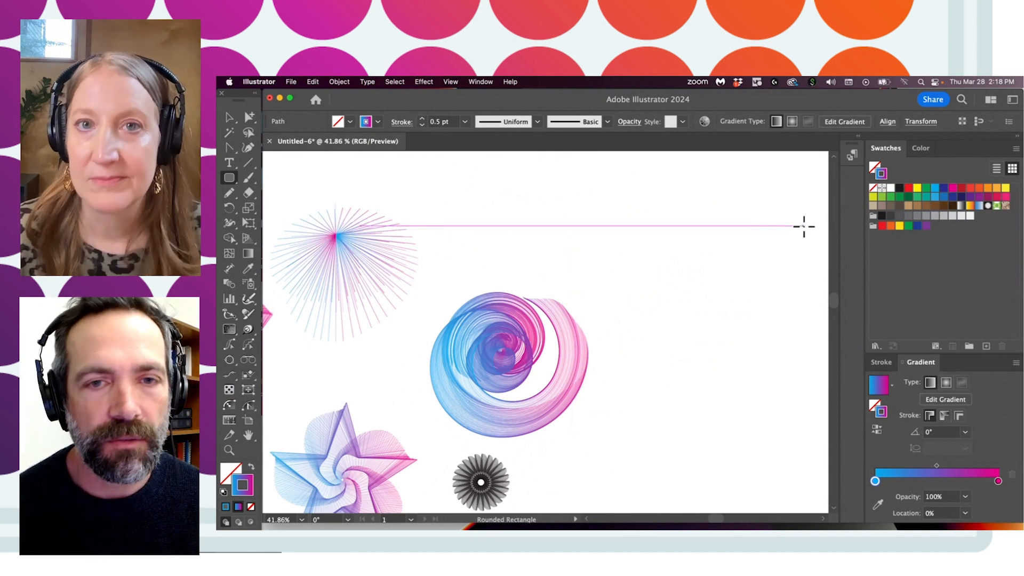
{"action": "left_click", "coordinate": [230, 118]}
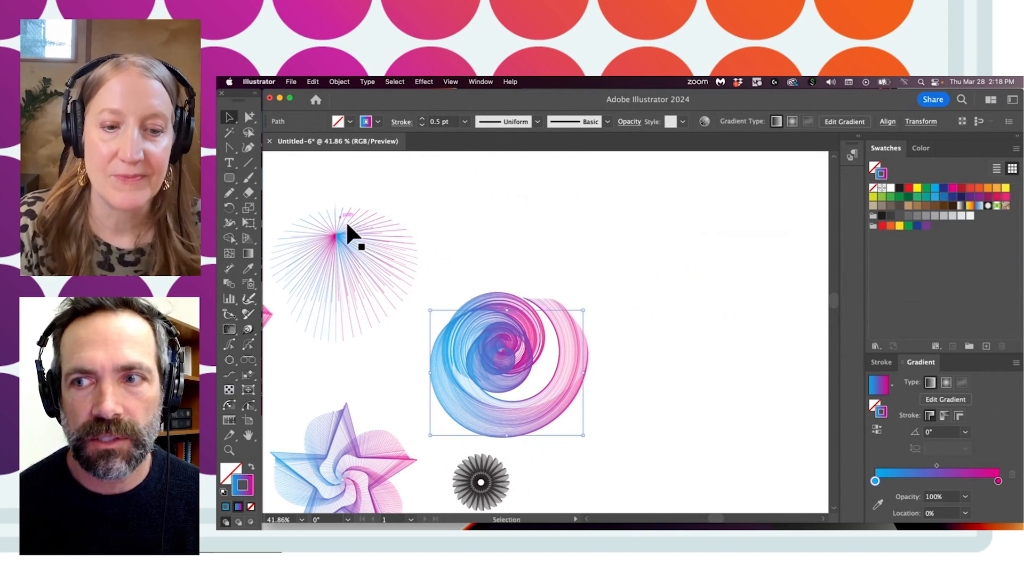
{"action": "left_click", "coordinate": [229, 177]}
{"action": "left_click", "coordinate": [279, 238]}
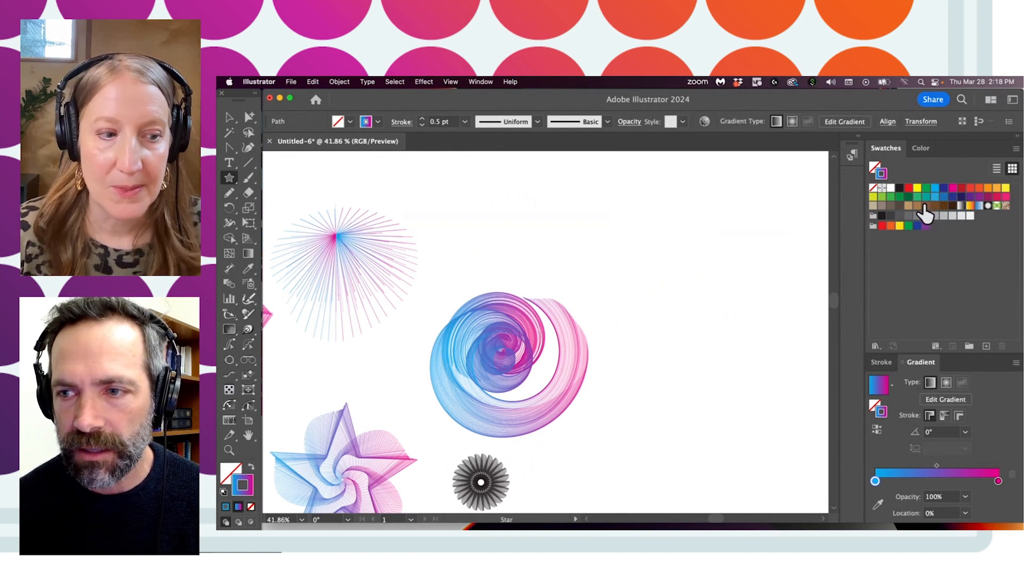
Step: Browse the list of available swatch libraries, including the Gradients and Color Books collections, and close it
{"action": "left_click", "coordinate": [875, 346]}
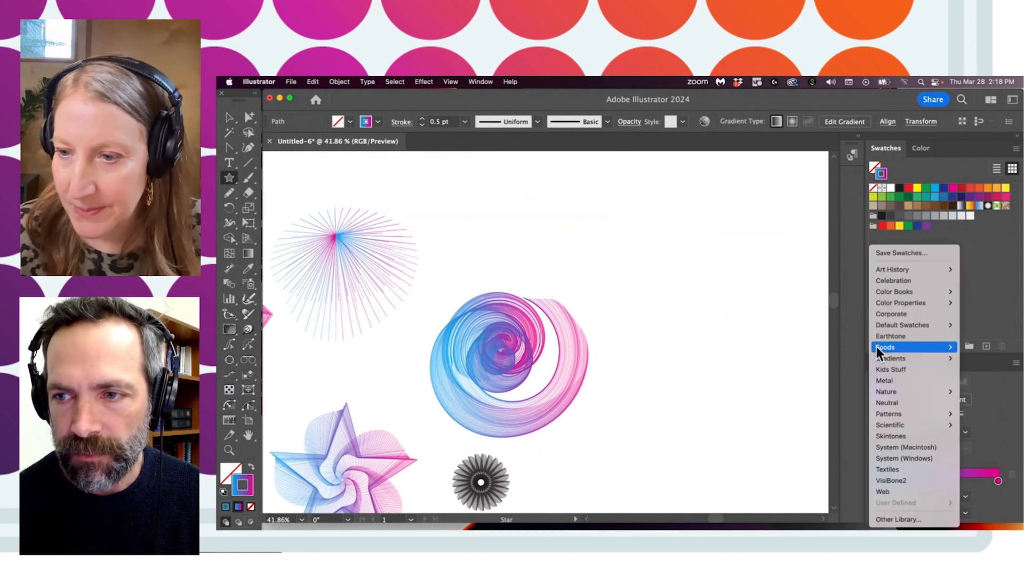
{"action": "mouse_move", "coordinate": [876, 347]}
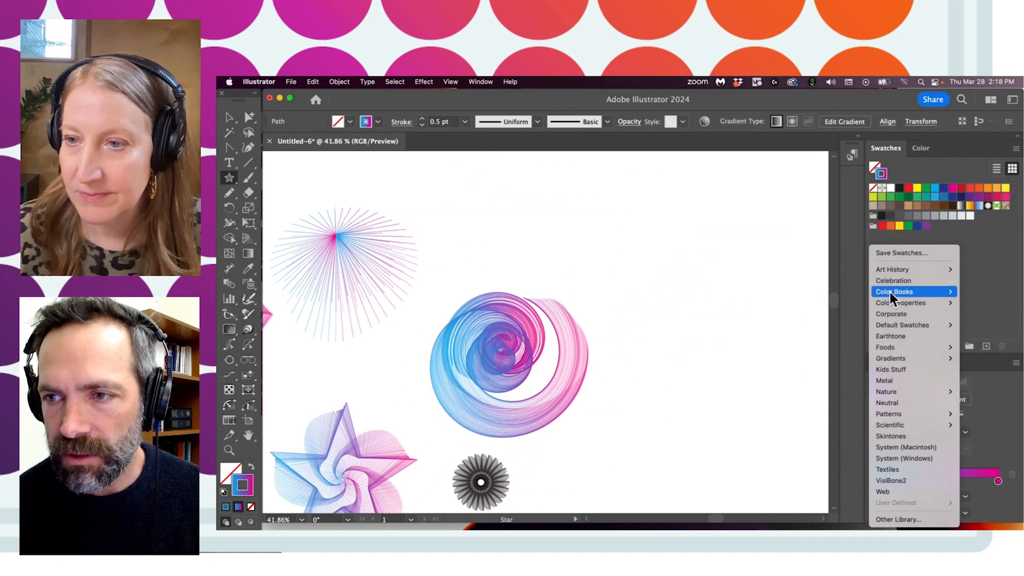
{"action": "mouse_move", "coordinate": [884, 325]}
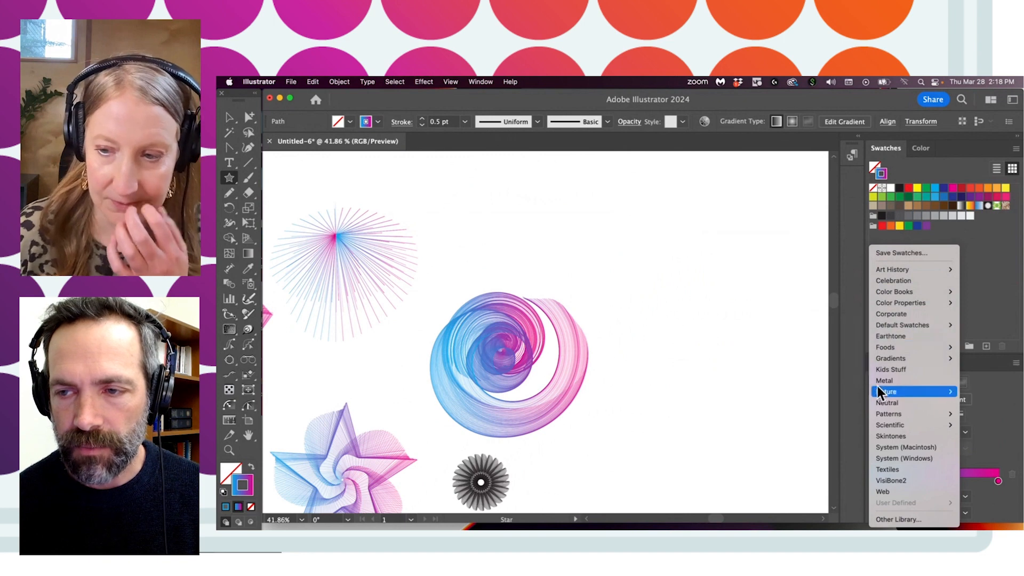
{"action": "mouse_move", "coordinate": [875, 417]}
{"action": "mouse_move", "coordinate": [893, 358]}
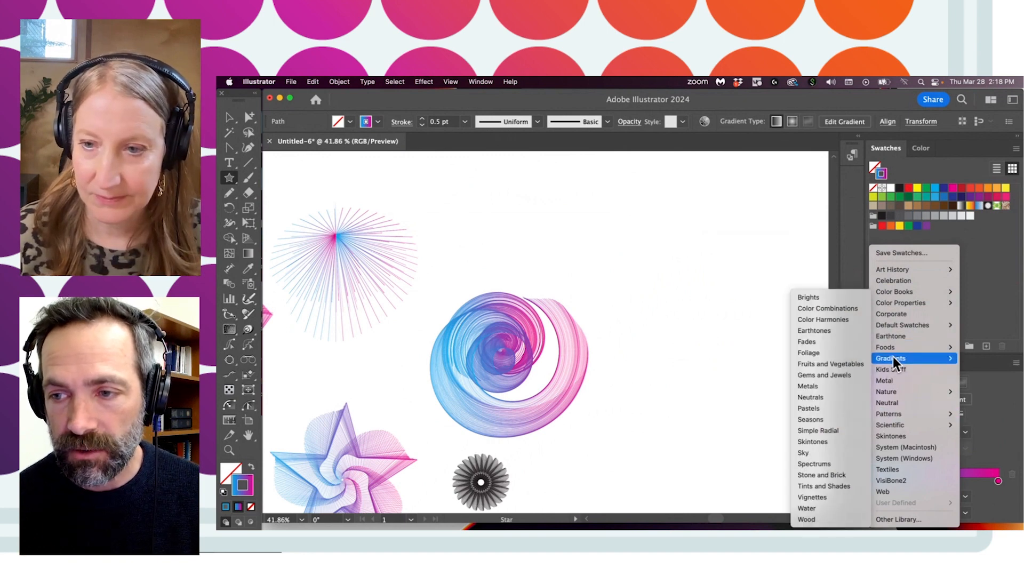
{"action": "mouse_move", "coordinate": [898, 303]}
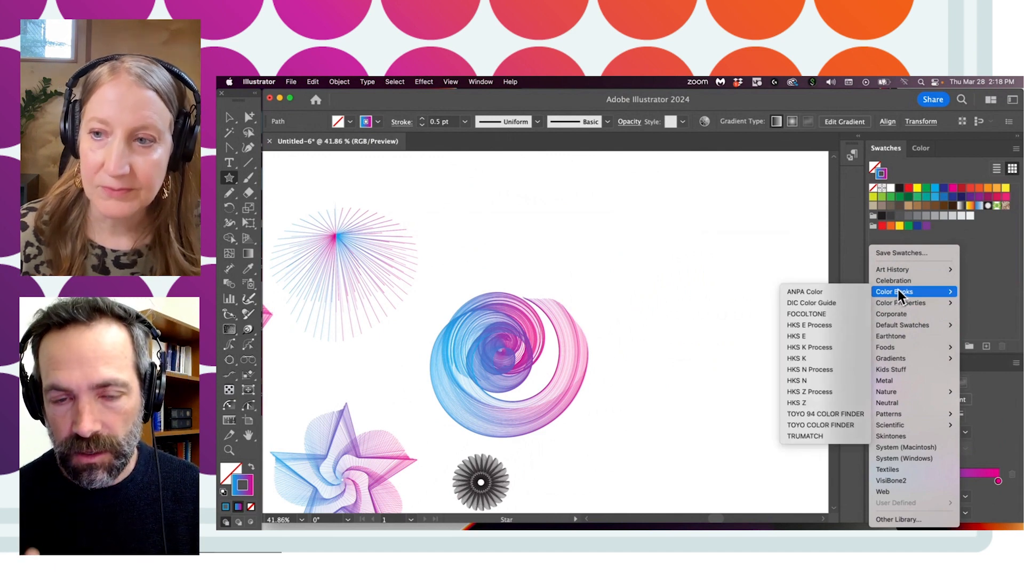
{"action": "mouse_move", "coordinate": [906, 270]}
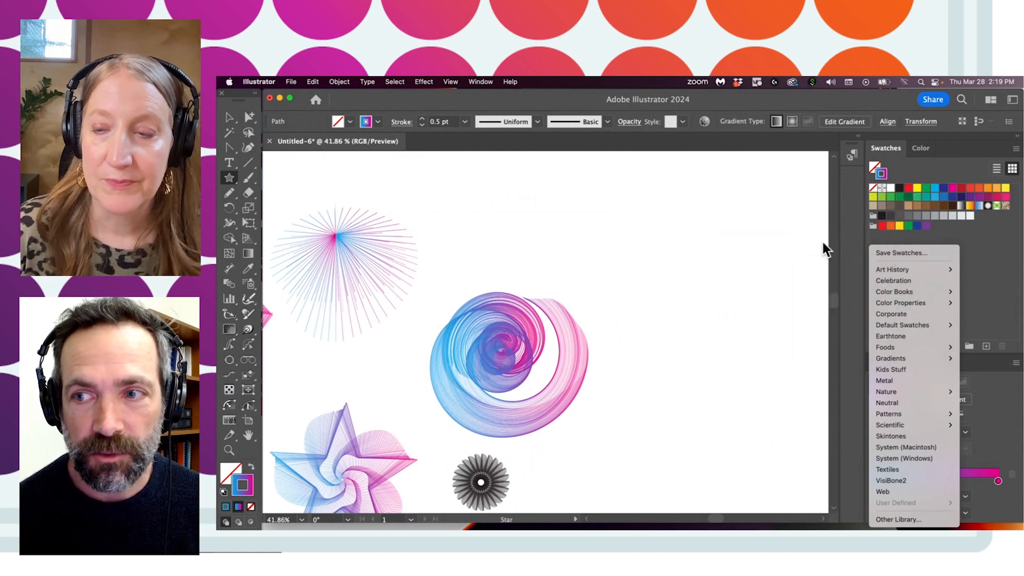
{"action": "left_click", "coordinate": [742, 245]}
{"action": "left_click", "coordinate": [734, 246]}
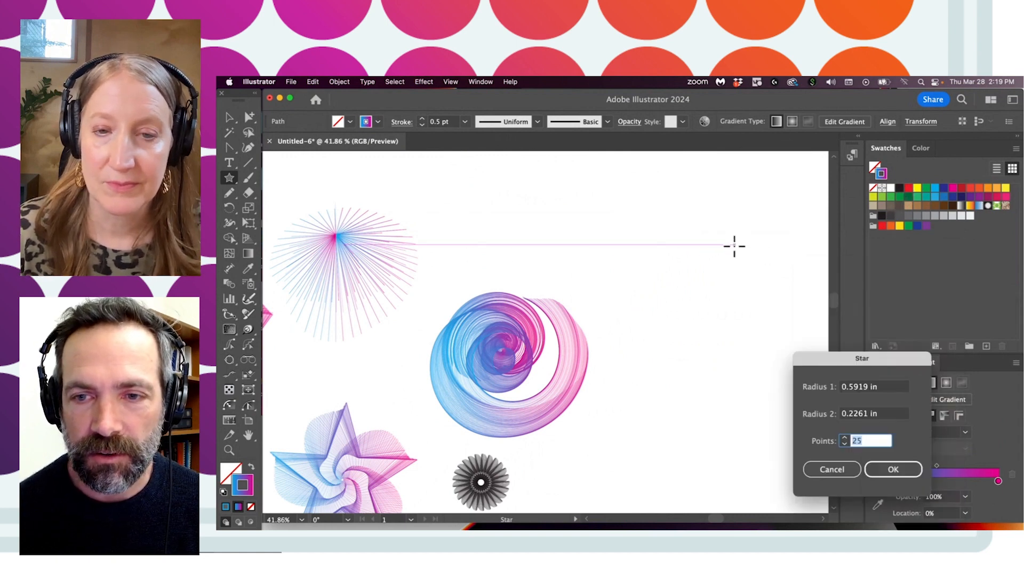
{"action": "left_click", "coordinate": [824, 464]}
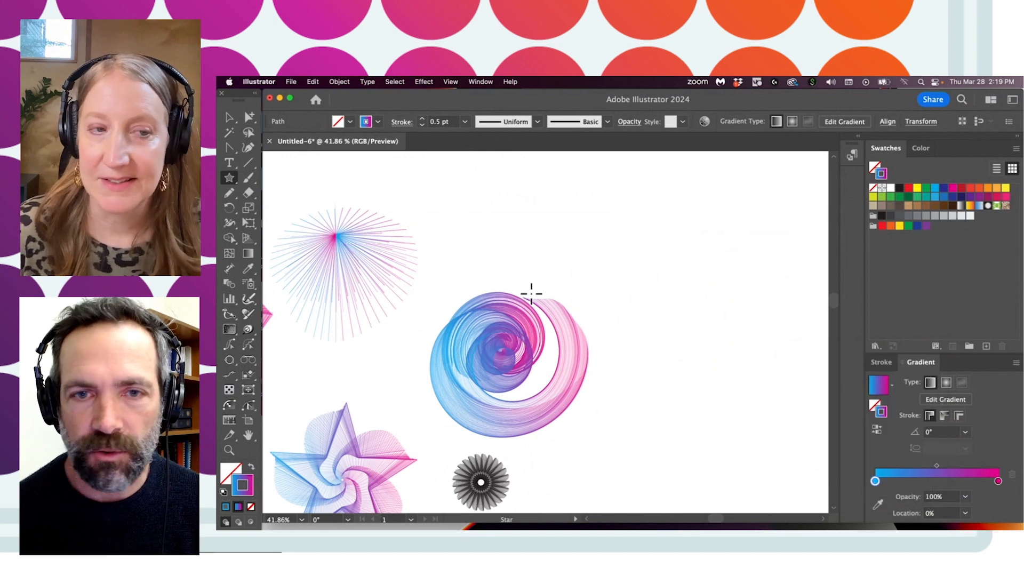
{"action": "left_click", "coordinate": [229, 117]}
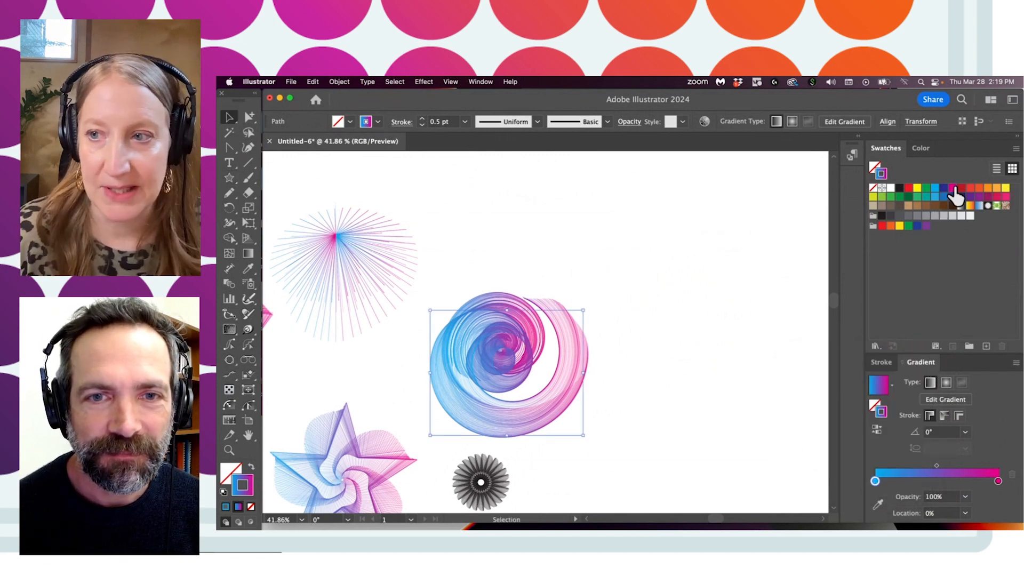
Step: Draw a horizontal line in the empty area above the spiral pattern and set its stroke weight to 9 pt
{"action": "left_click", "coordinate": [247, 164]}
{"action": "left_click_drag", "start_coordinate": [499, 221], "coordinate": [672, 221]}
{"action": "left_click", "coordinate": [434, 122]}
{"action": "type", "text": "9"}
{"action": "key", "text": "Return"}
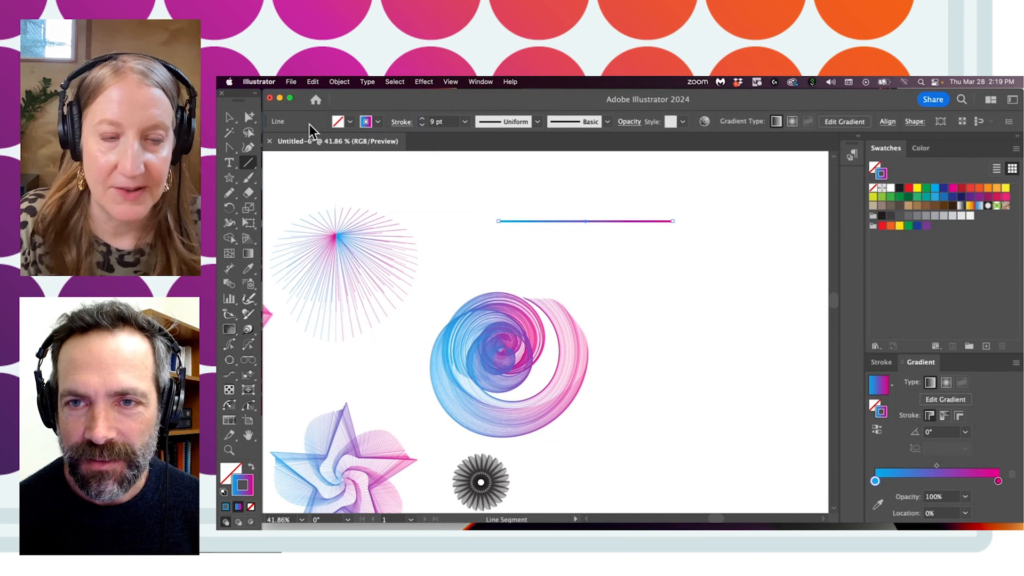
Step: Change the horizontal line's stroke gradient to run from green to red and set its weight to 20 pt
{"action": "left_click", "coordinate": [249, 118]}
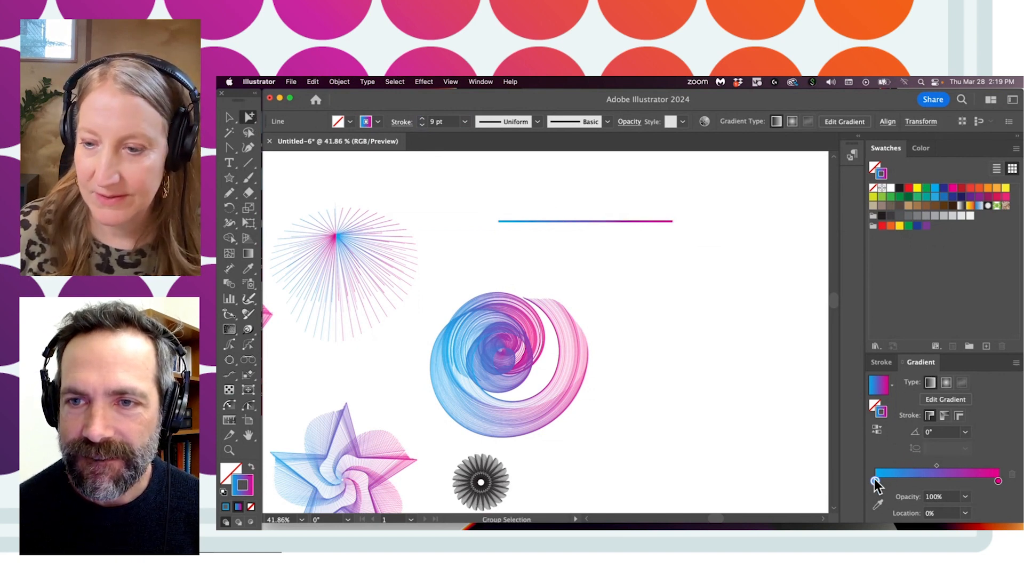
{"action": "left_click_drag", "start_coordinate": [926, 190], "coordinate": [875, 482]}
{"action": "left_click_drag", "start_coordinate": [911, 190], "coordinate": [998, 479]}
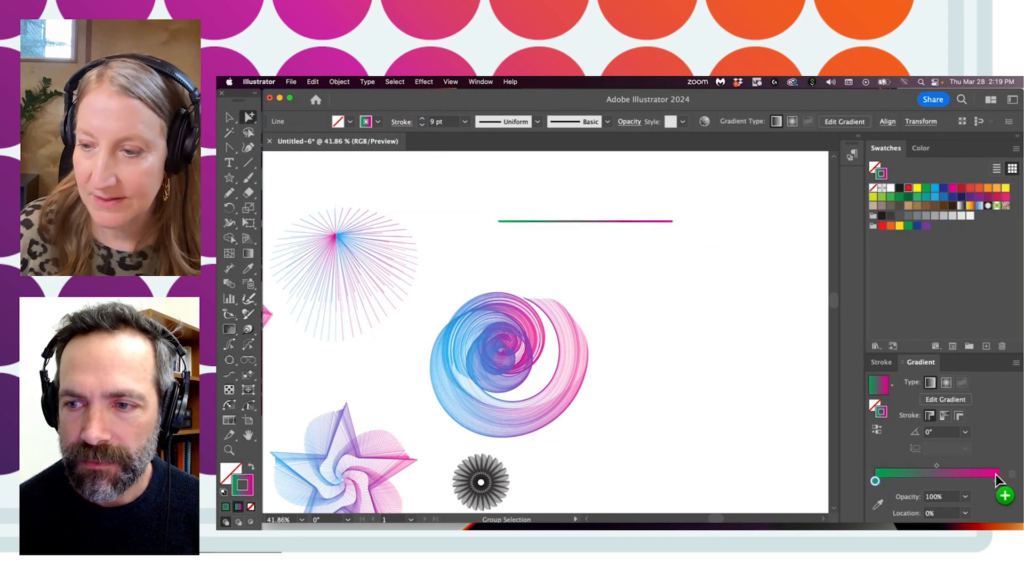
{"action": "left_click", "coordinate": [464, 123]}
{"action": "left_click", "coordinate": [478, 370]}
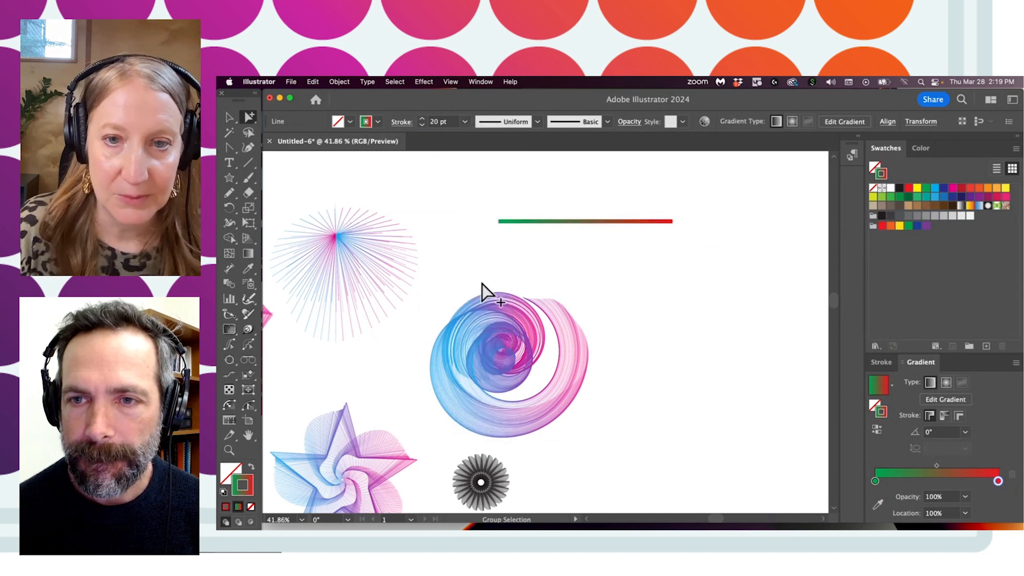
Step: Delete the thick green-to-red line above the spiral pattern
{"action": "left_click", "coordinate": [481, 262]}
{"action": "left_click_drag", "start_coordinate": [482, 273], "coordinate": [444, 256]}
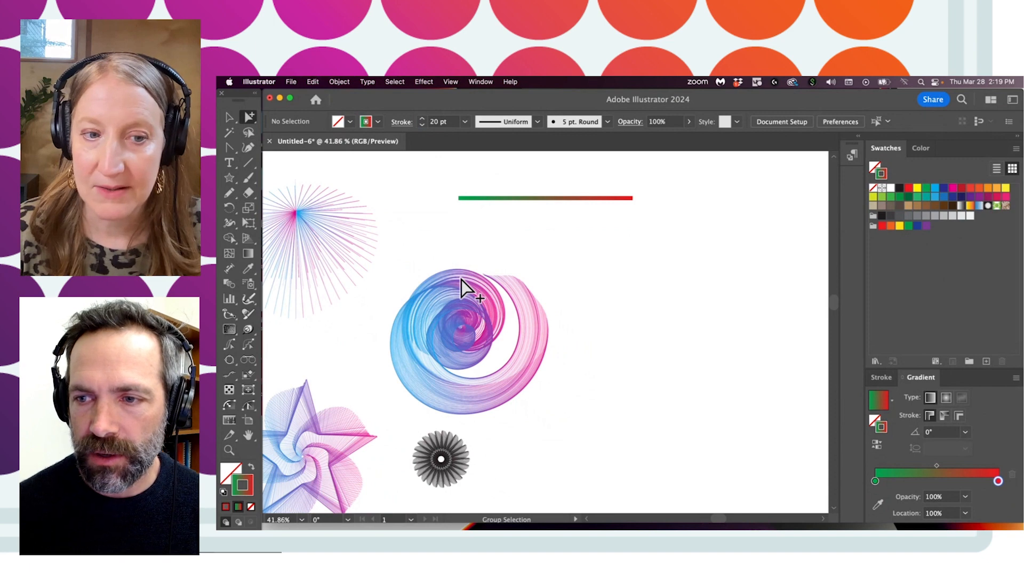
{"action": "left_click", "coordinate": [549, 198]}
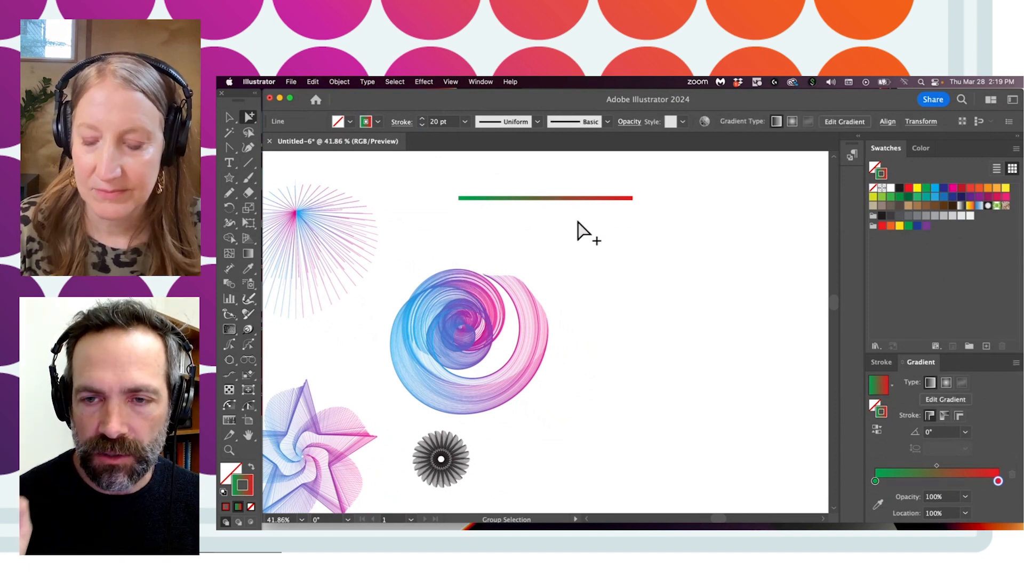
{"action": "key", "text": "Delete"}
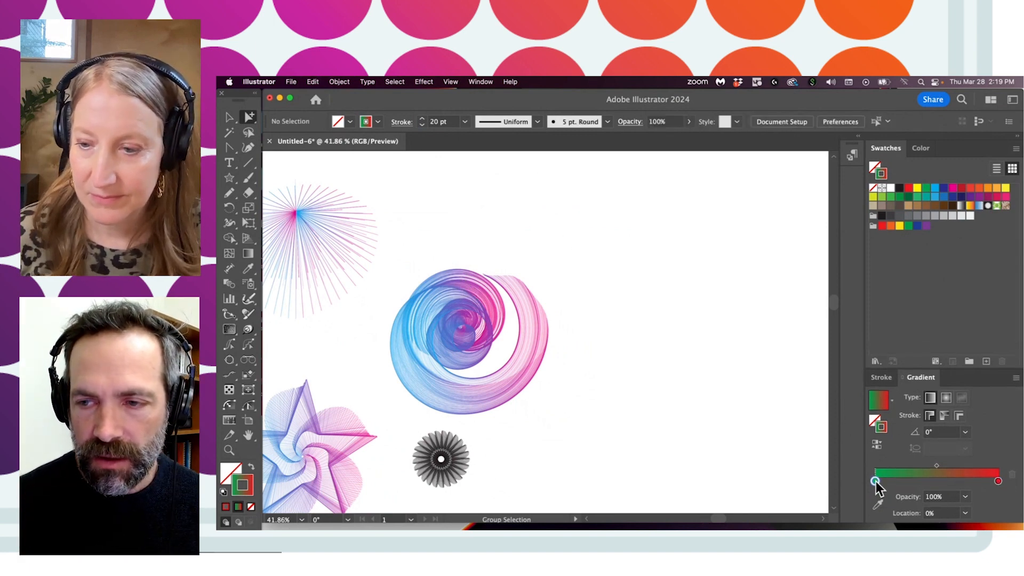
Step: Set the gradient's first colour stop to blue 0000ff and try its swatch and colour-picking options
{"action": "double_click", "coordinate": [875, 481]}
{"action": "left_click_drag", "start_coordinate": [946, 399], "coordinate": [888, 369]}
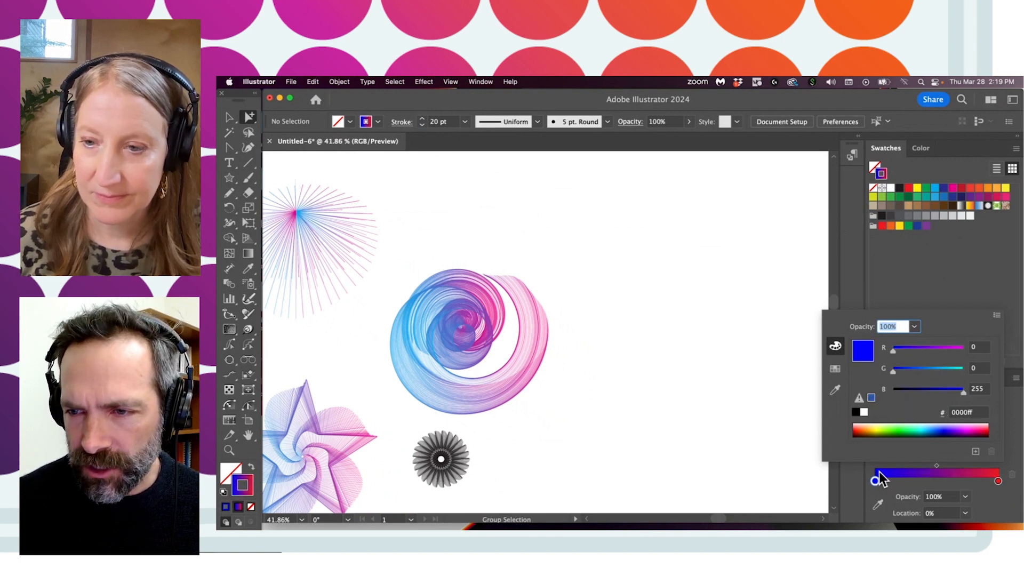
{"action": "left_click", "coordinate": [836, 364]}
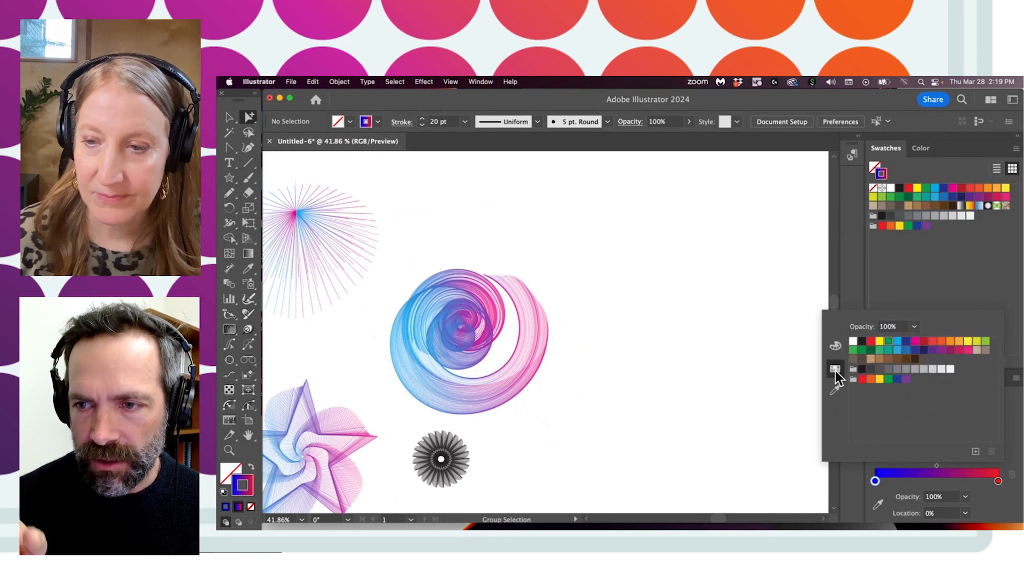
{"action": "left_click", "coordinate": [835, 391]}
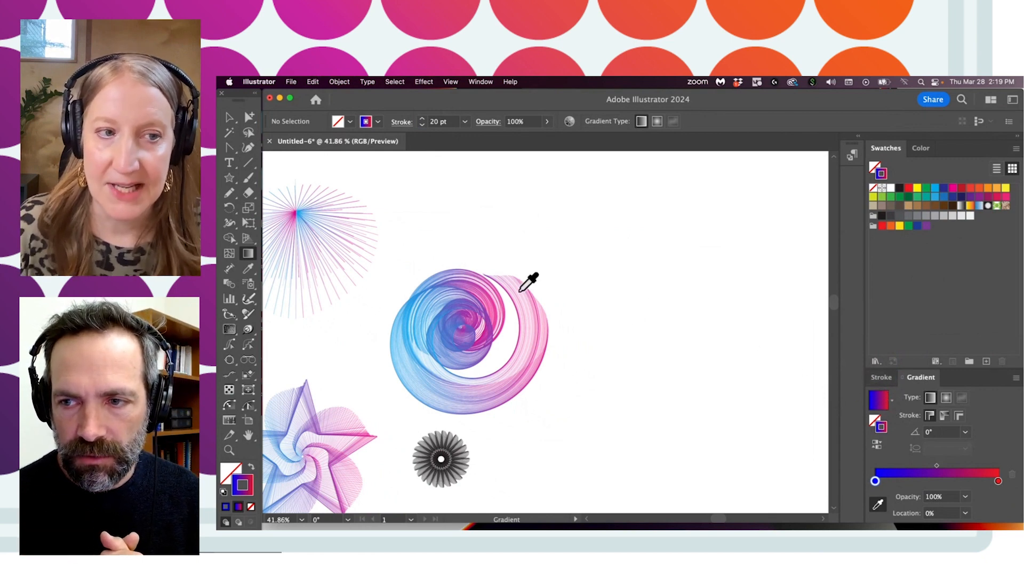
{"action": "key", "text": "v"}
Step: Move the hexagon spiral to the left of the star pattern and place the ellipse pattern below it
{"action": "key", "text": "space"}
{"action": "left_click_drag", "start_coordinate": [447, 237], "coordinate": [629, 210]}
{"action": "left_click_drag", "start_coordinate": [560, 271], "coordinate": [603, 207]}
{"action": "scroll", "coordinate": [602, 206], "scroll_direction": "down", "scroll_amount": 5}
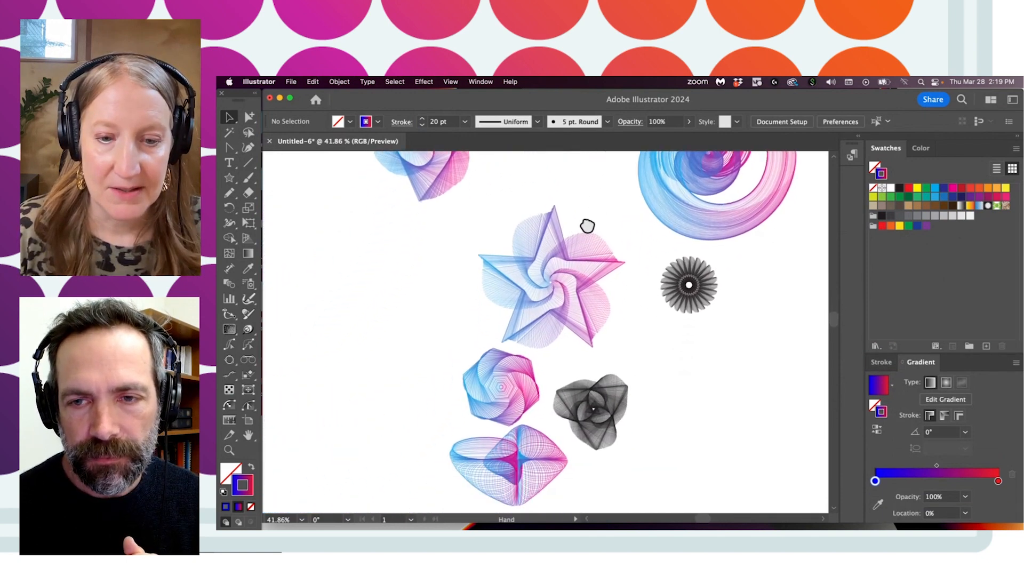
{"action": "left_click", "coordinate": [492, 357]}
{"action": "left_click_drag", "start_coordinate": [516, 347], "coordinate": [423, 232]}
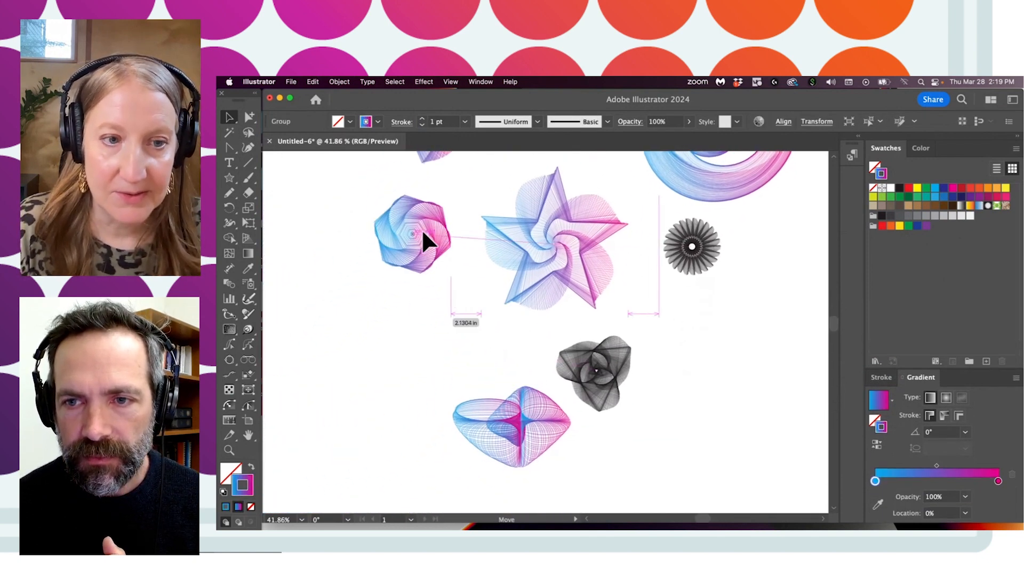
{"action": "left_click", "coordinate": [537, 438]}
{"action": "left_click_drag", "start_coordinate": [538, 438], "coordinate": [463, 361]}
Step: Delete the radial burst of lines above the star pattern
{"action": "key", "text": "space"}
{"action": "scroll", "coordinate": [428, 419], "scroll_direction": "up", "scroll_amount": 6}
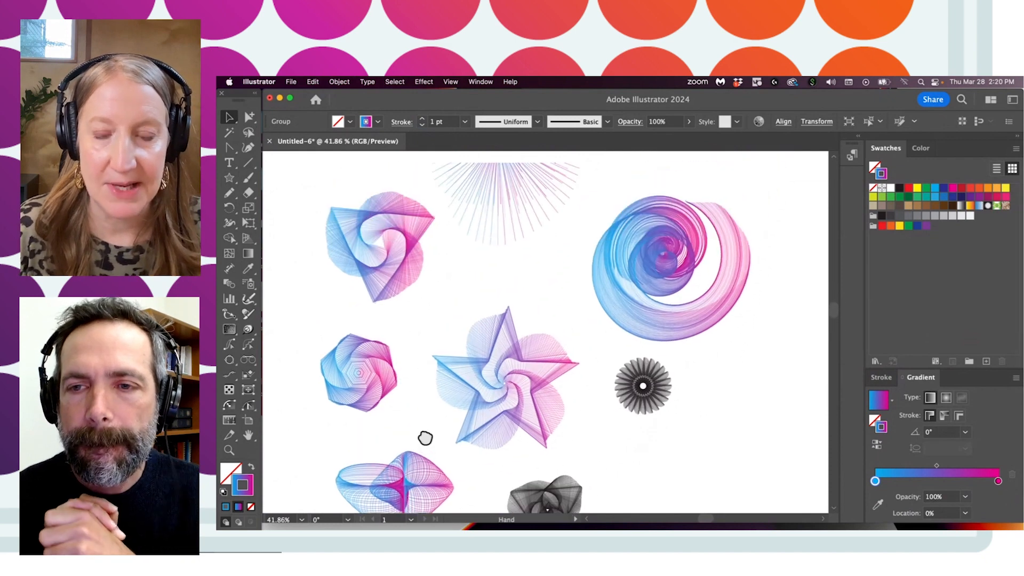
{"action": "scroll", "coordinate": [534, 304], "scroll_direction": "right", "scroll_amount": 3}
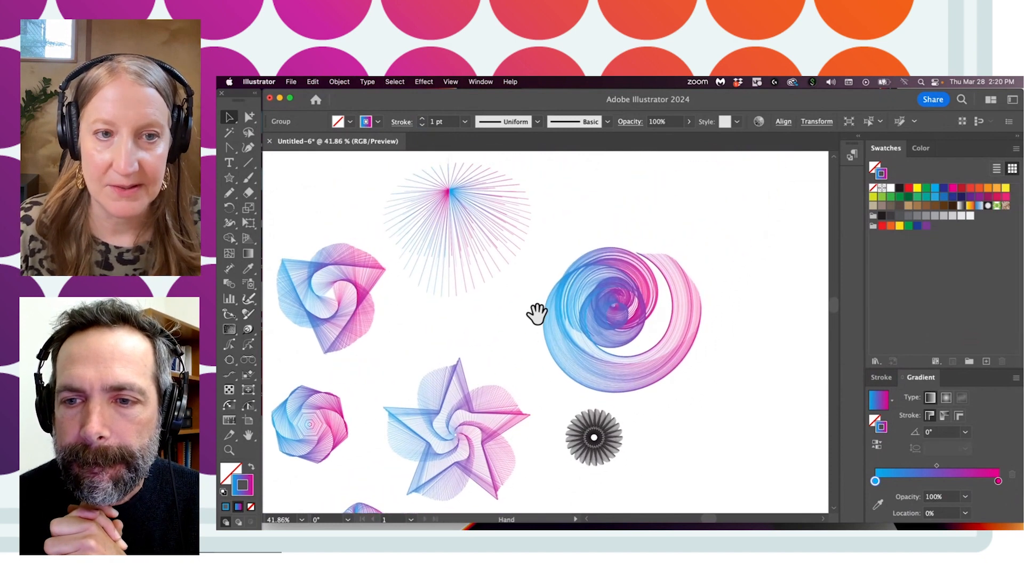
{"action": "left_click", "coordinate": [414, 222]}
{"action": "key", "text": "Delete"}
Step: Move the large spiral pattern up and left, closer to the triangular rosette
{"action": "scroll", "coordinate": [438, 266], "scroll_direction": "down", "scroll_amount": 2}
{"action": "scroll", "coordinate": [438, 267], "scroll_direction": "left", "scroll_amount": 3}
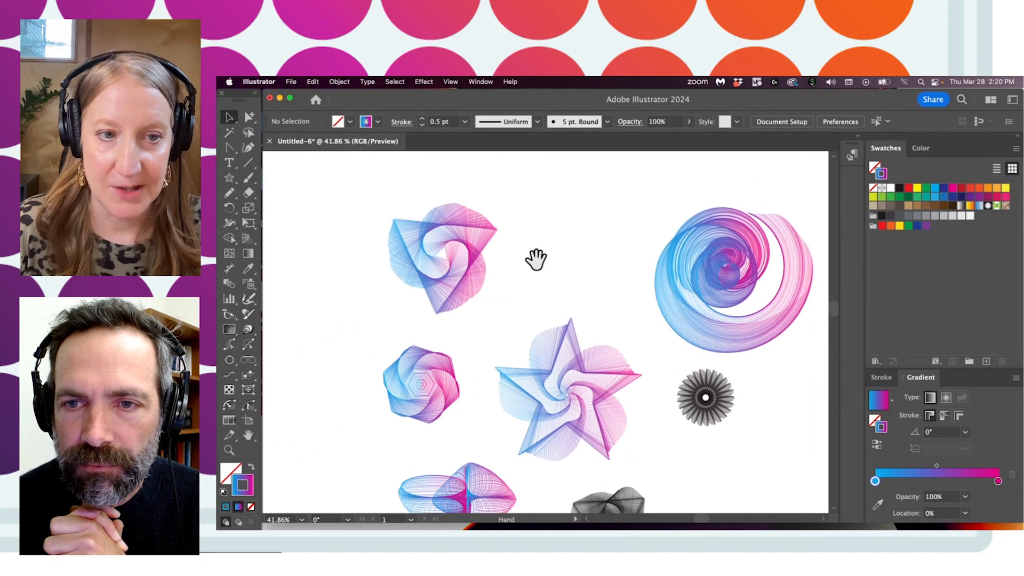
{"action": "left_click_drag", "start_coordinate": [721, 275], "coordinate": [649, 239]}
{"action": "key", "text": "space"}
{"action": "left_click_drag", "start_coordinate": [542, 268], "coordinate": [557, 320]}
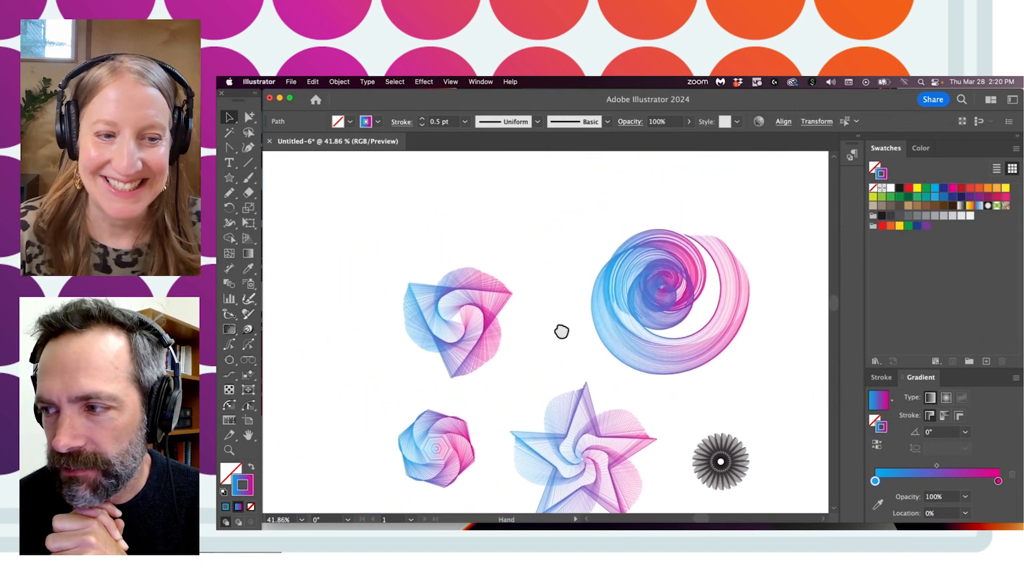
Step: Draw a fan of repeated lines radiating from one point above the triangular rosette and set its stroke weight to 2 pt
{"action": "left_click", "coordinate": [250, 163]}
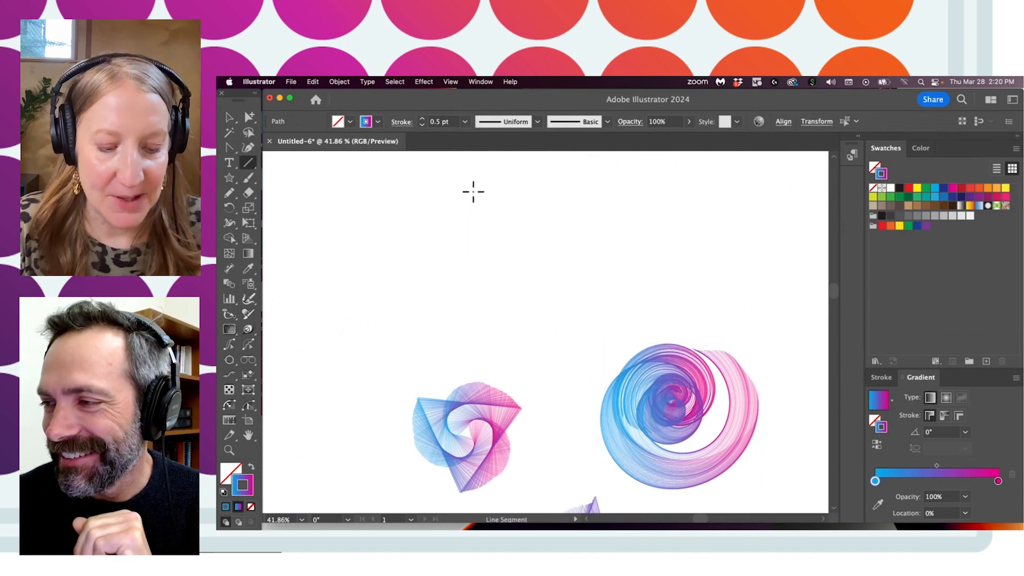
{"action": "mouse_move", "coordinate": [473, 189]}
{"action": "left_mouse_down"}
{"action": "mouse_move", "coordinate": [529, 225]}
{"action": "mouse_move", "coordinate": [513, 274]}
{"action": "mouse_move", "coordinate": [483, 291]}
{"action": "mouse_move", "coordinate": [414, 298]}
{"action": "mouse_move", "coordinate": [376, 250]}
{"action": "mouse_move", "coordinate": [437, 202]}
{"action": "mouse_move", "coordinate": [533, 184]}
{"action": "mouse_move", "coordinate": [556, 200]}
{"action": "mouse_move", "coordinate": [533, 318]}
{"action": "mouse_move", "coordinate": [456, 359]}
{"action": "mouse_move", "coordinate": [340, 348]}
{"action": "left_mouse_up"}
{"action": "key", "text": "v"}
{"action": "left_click", "coordinate": [465, 126]}
{"action": "left_click", "coordinate": [482, 196]}
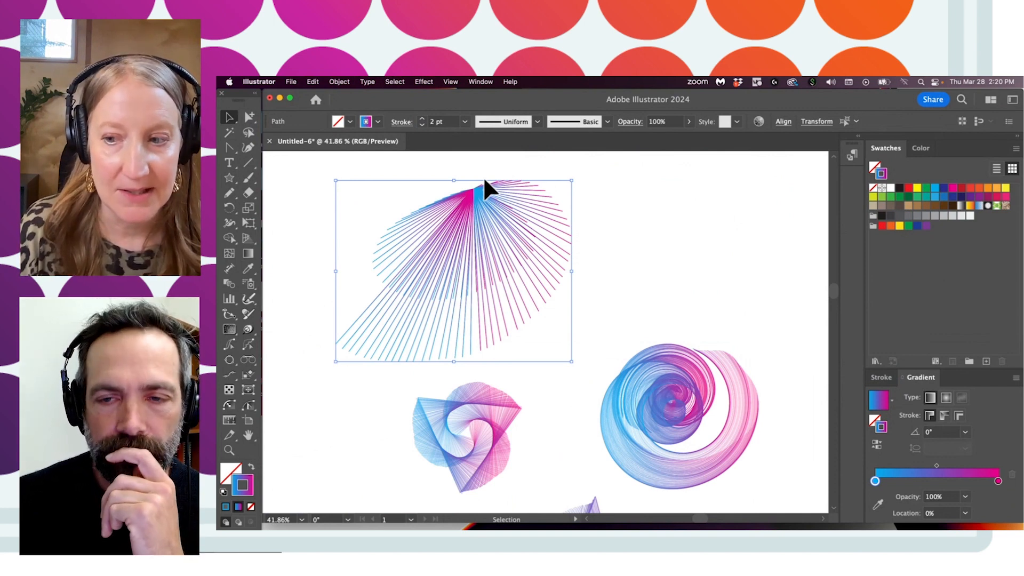
{"action": "left_click_drag", "start_coordinate": [480, 190], "coordinate": [479, 196]}
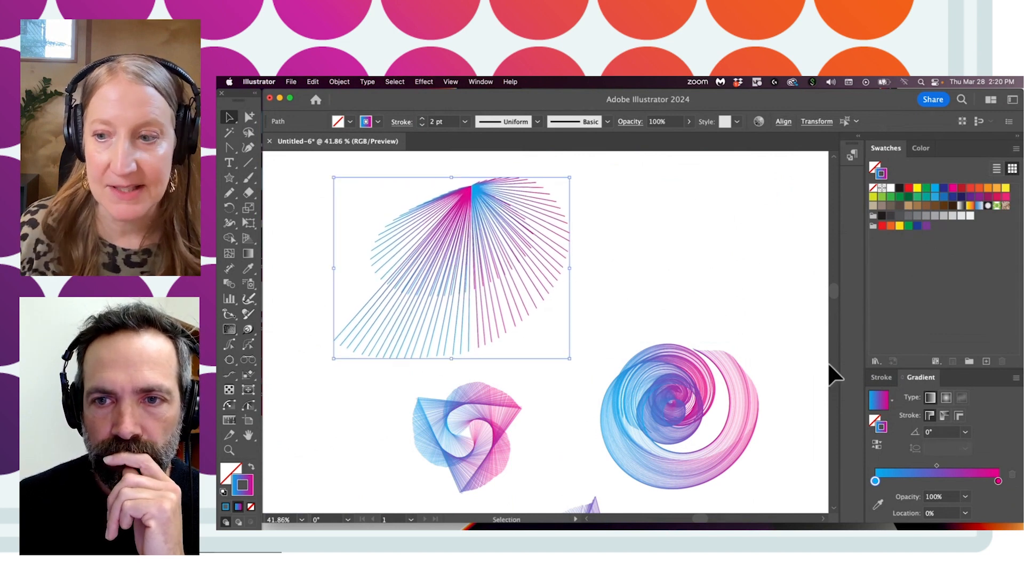
Step: Add the filled-circle Arrow 21 arrowhead to the outer ends of the fan's lines
{"action": "left_click", "coordinate": [880, 378]}
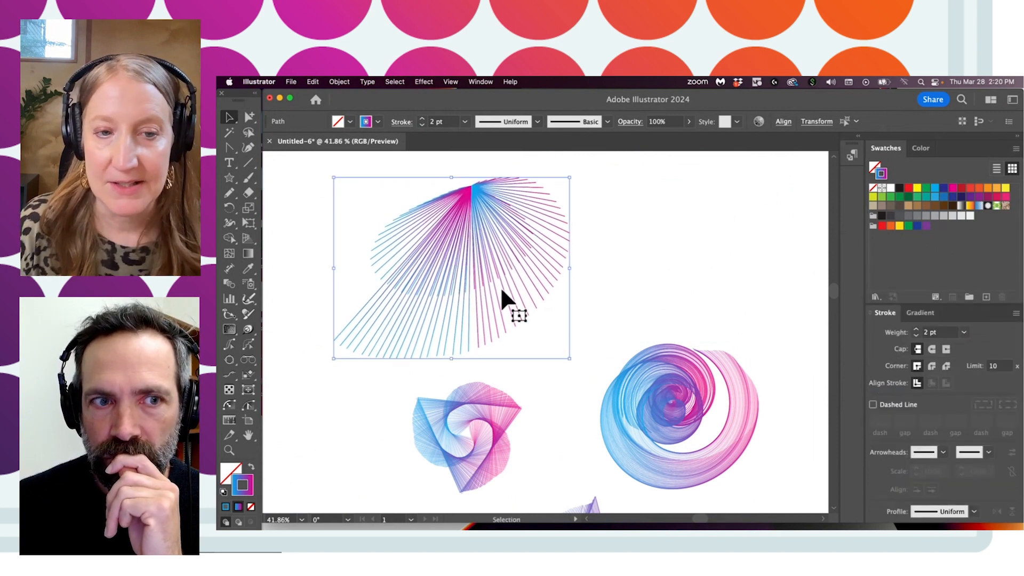
{"action": "left_click", "coordinate": [991, 453]}
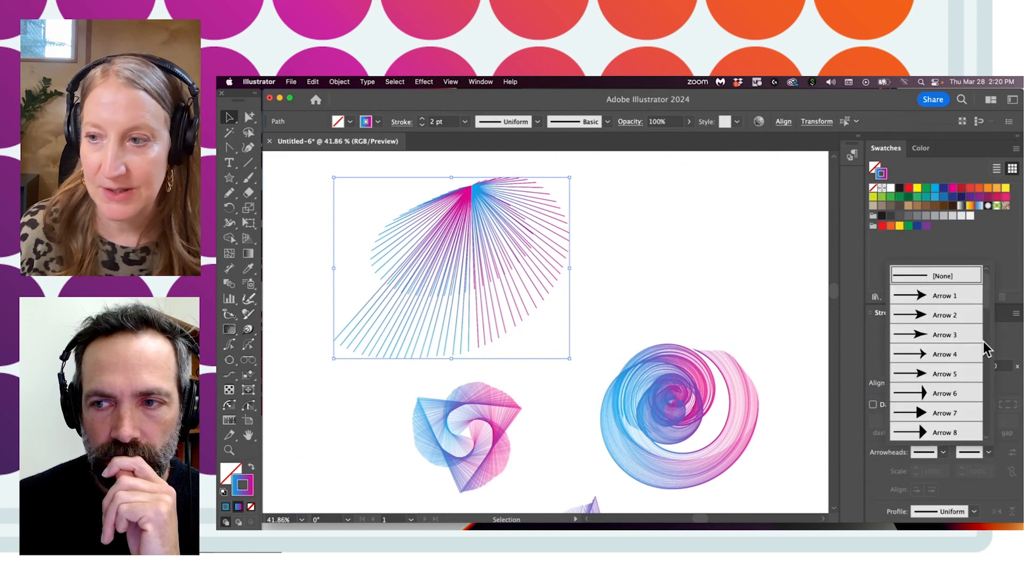
{"action": "left_click_drag", "start_coordinate": [986, 297], "coordinate": [987, 313]}
{"action": "scroll", "coordinate": [987, 313], "scroll_direction": "down", "scroll_amount": 4}
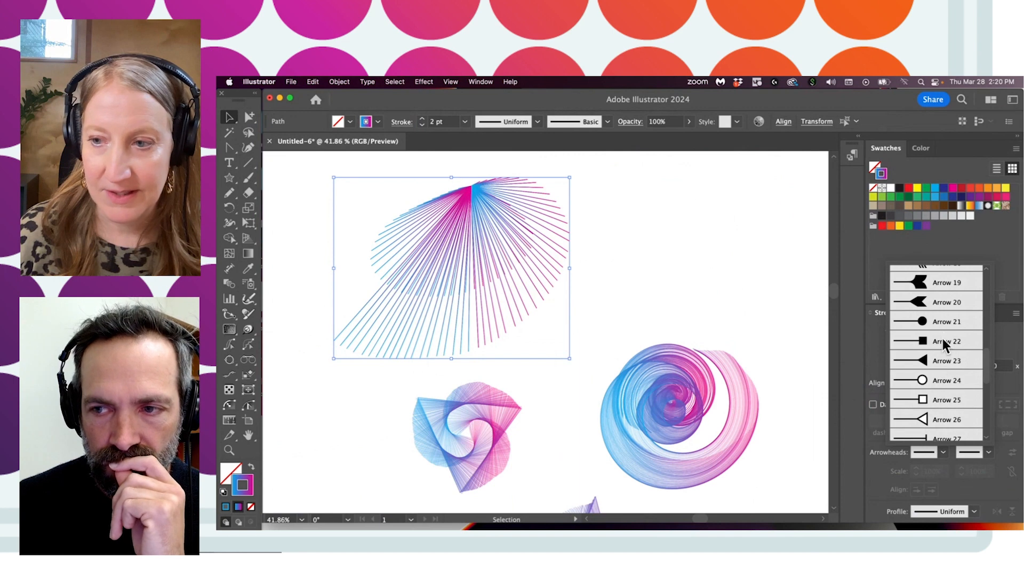
{"action": "left_click", "coordinate": [943, 342]}
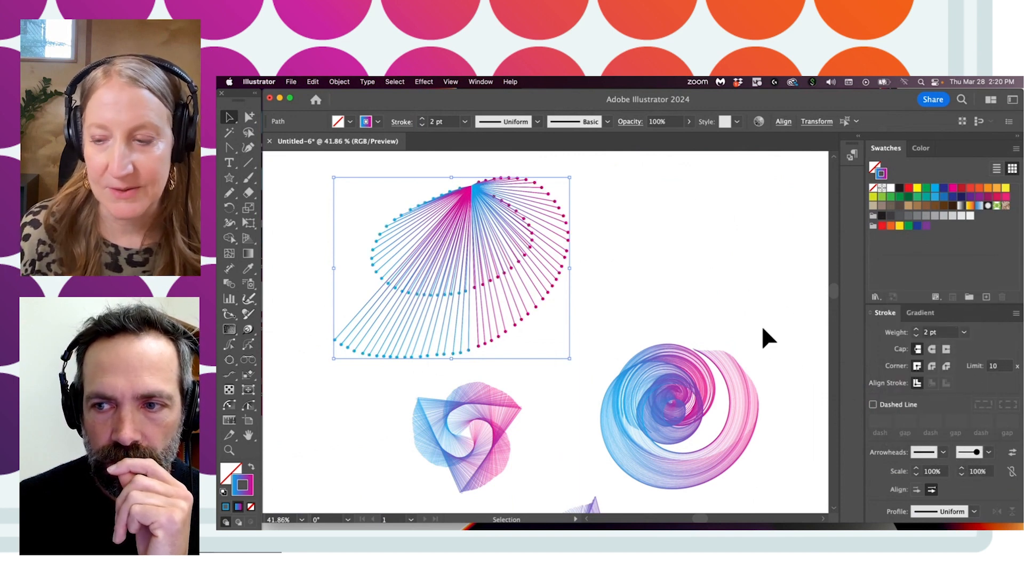
Step: Set the end arrowhead of the fan's lines to the open-square Arrow 25 and deselect the fan
{"action": "left_click", "coordinate": [988, 453]}
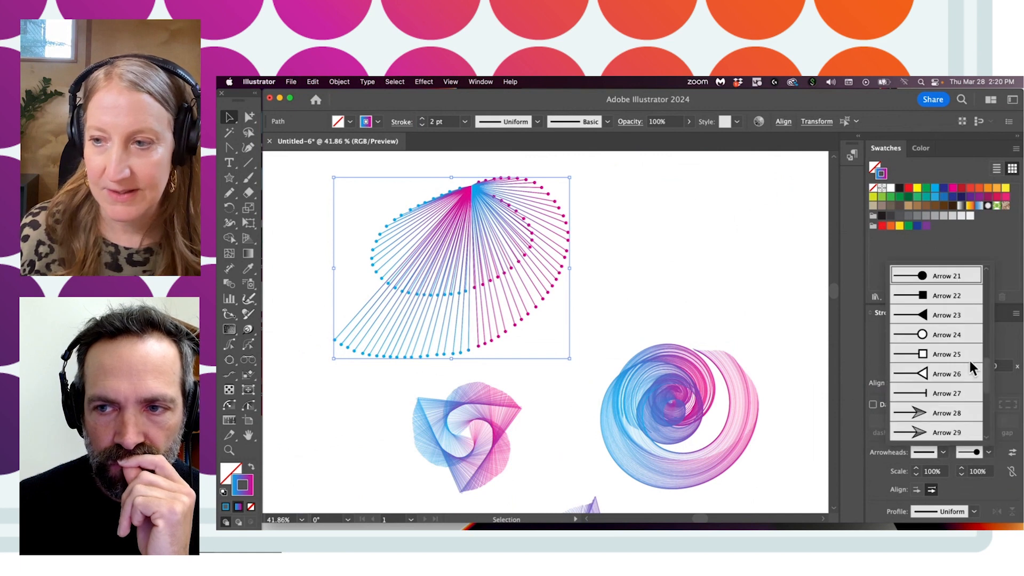
{"action": "left_click", "coordinate": [931, 353]}
{"action": "left_click", "coordinate": [685, 263]}
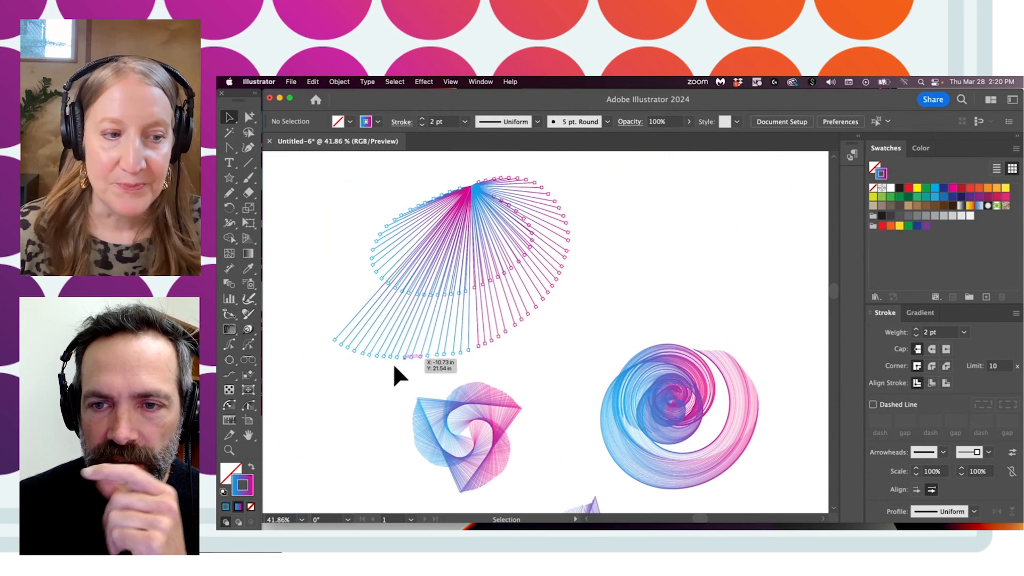
{"action": "left_click", "coordinate": [229, 450]}
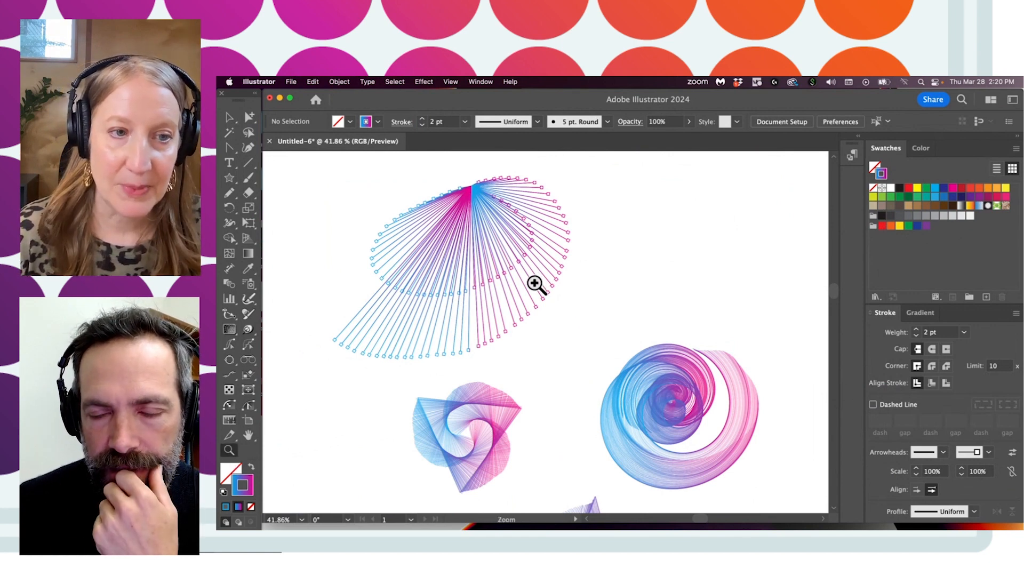
Step: Change the end arrowhead of a single line in the fan to a plain thin arrow
{"action": "key", "text": "v"}
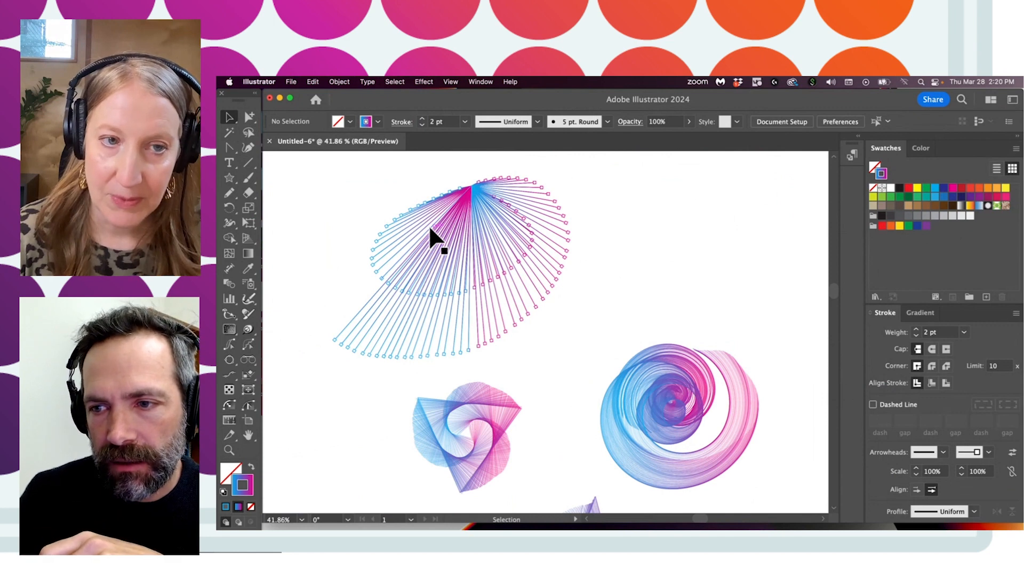
{"action": "left_click", "coordinate": [510, 221]}
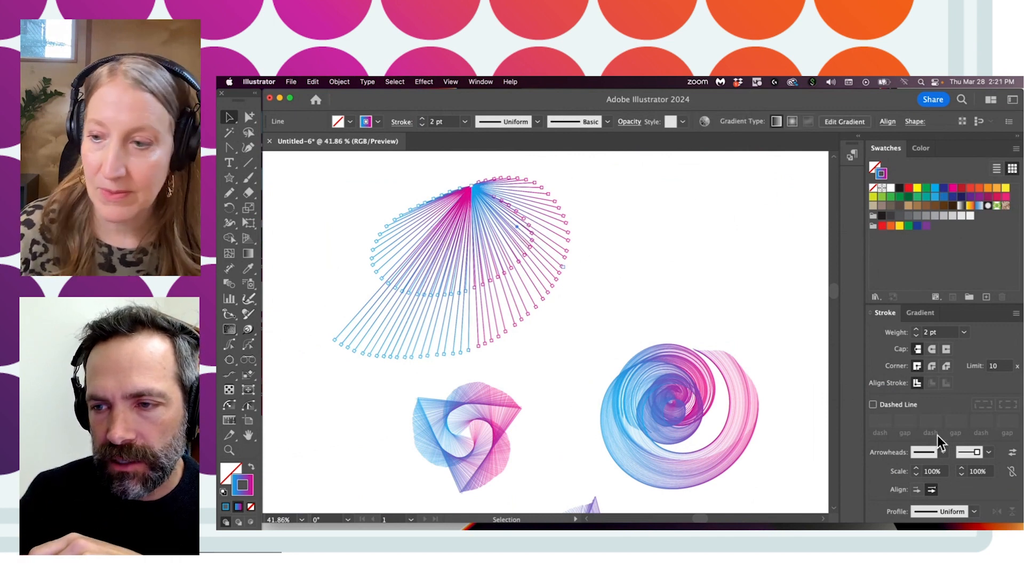
{"action": "left_click", "coordinate": [985, 452]}
{"action": "mouse_move", "coordinate": [987, 385]}
{"action": "left_mouse_down"}
{"action": "mouse_move", "coordinate": [995, 320]}
{"action": "mouse_move", "coordinate": [974, 326]}
{"action": "left_mouse_up"}
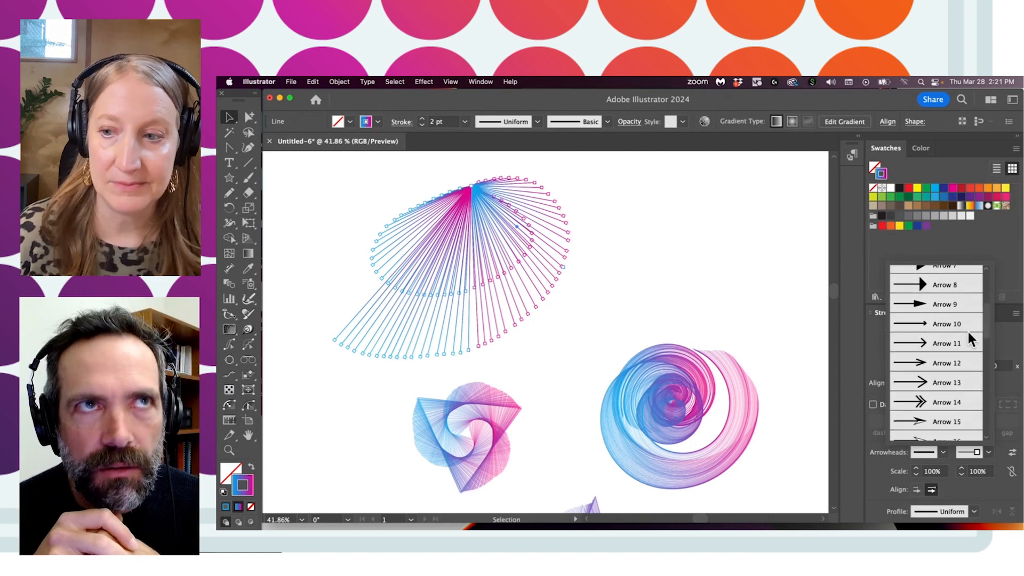
{"action": "left_click", "coordinate": [974, 326]}
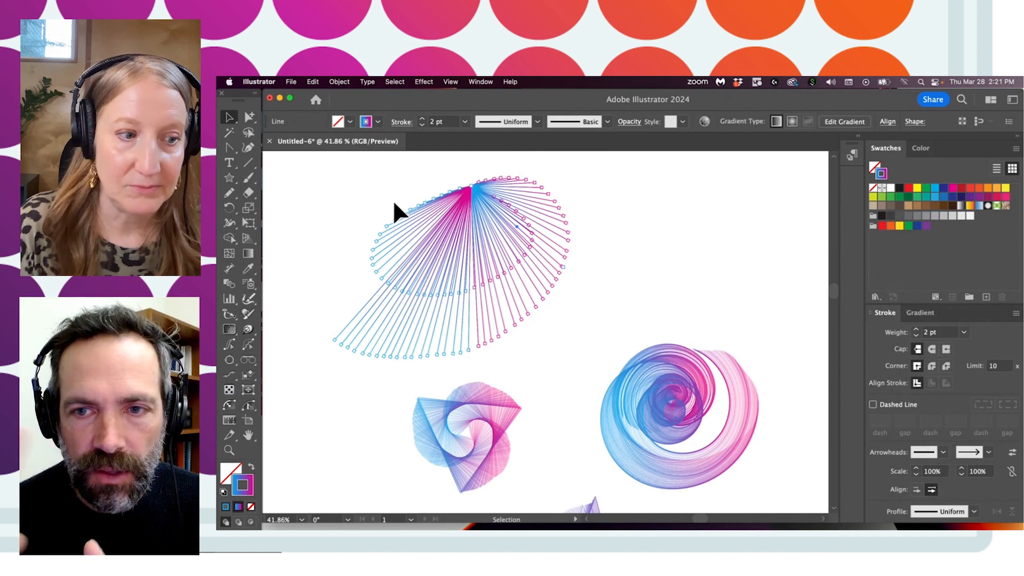
Step: Select all the fan's lines and browse the available end arrowhead styles
{"action": "left_click_drag", "start_coordinate": [403, 182], "coordinate": [617, 327]}
{"action": "key", "text": "a"}
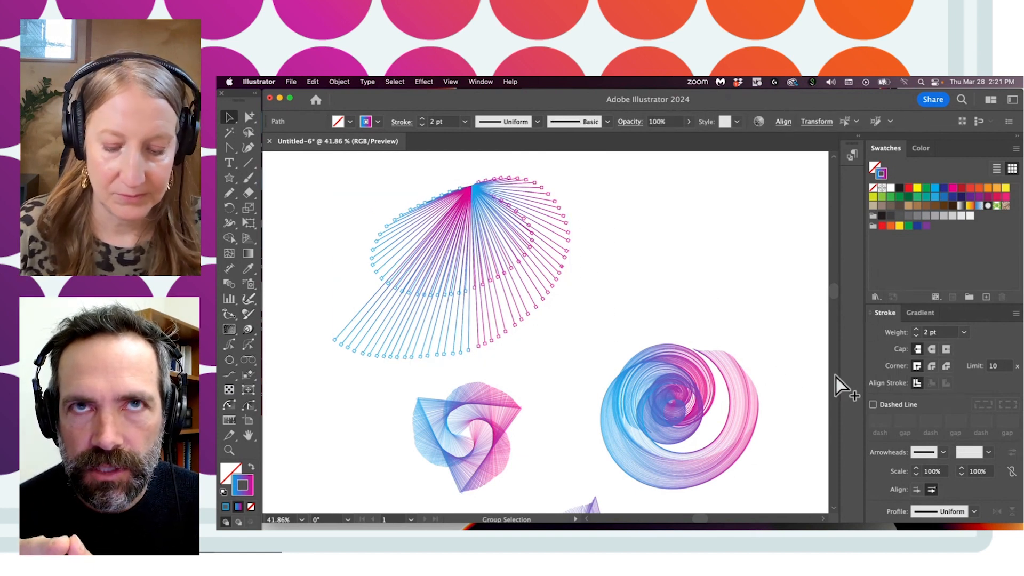
{"action": "left_click", "coordinate": [987, 451]}
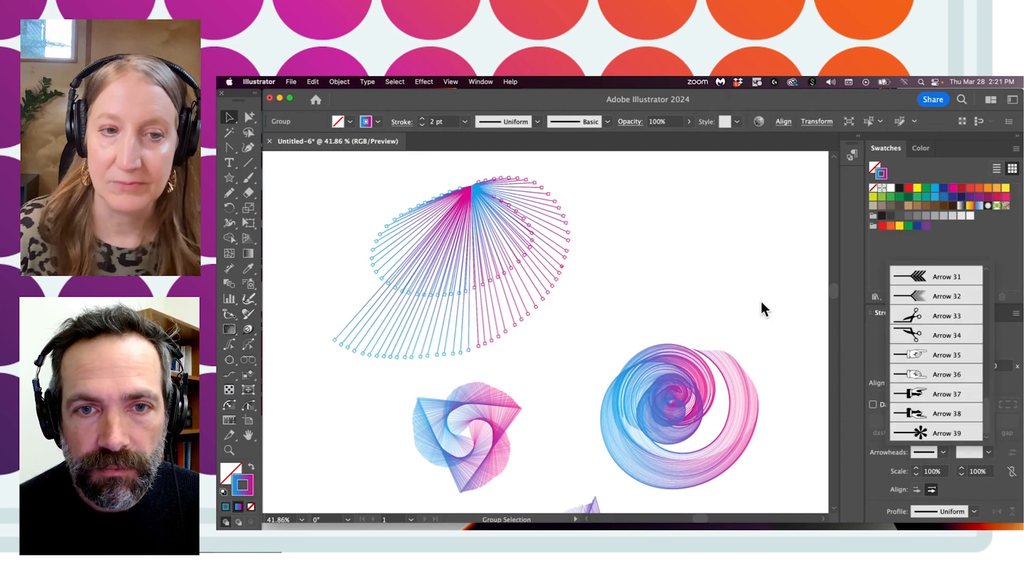
{"action": "key", "text": "Escape"}
{"action": "key", "text": "v"}
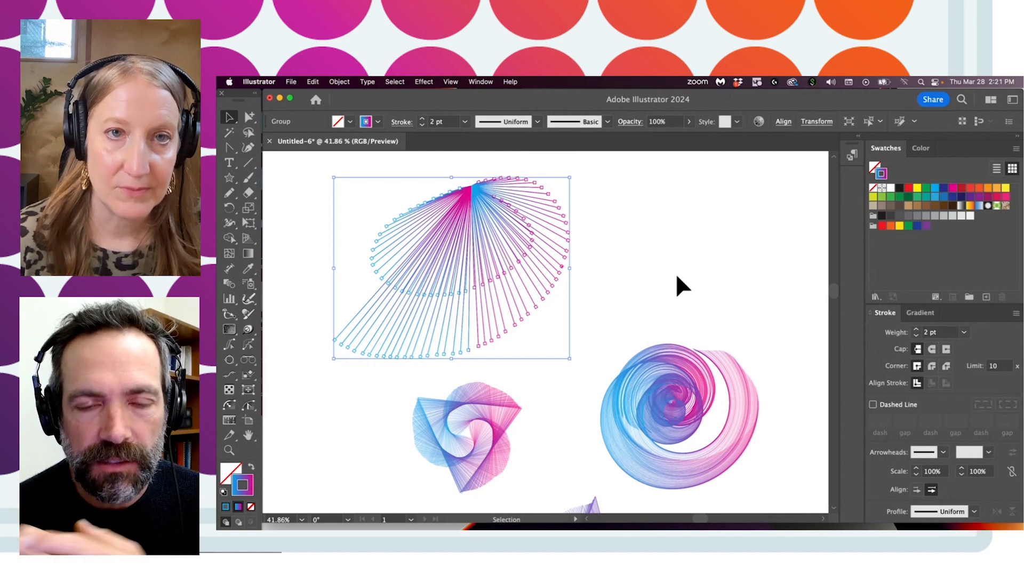
Step: Reverse the blue-to-magenta stroke gradient on the large spiral pattern
{"action": "key", "text": "space"}
{"action": "left_click_drag", "start_coordinate": [624, 320], "coordinate": [642, 231]}
{"action": "key", "text": "space"}
{"action": "left_click_drag", "start_coordinate": [606, 303], "coordinate": [549, 283]}
{"action": "left_click", "coordinate": [585, 265]}
{"action": "left_click", "coordinate": [918, 312]}
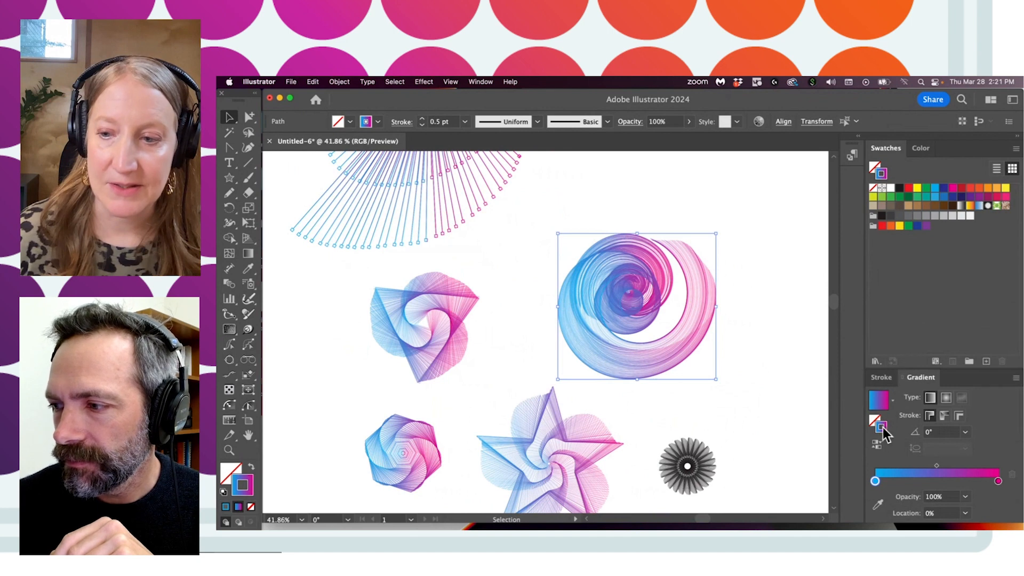
{"action": "left_click", "coordinate": [878, 445]}
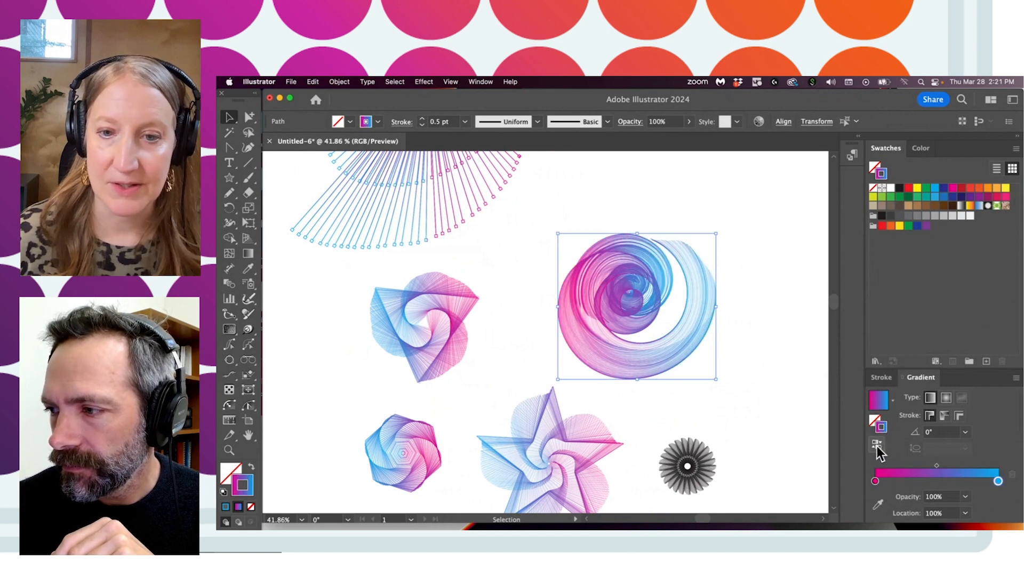
{"action": "left_click", "coordinate": [877, 446]}
{"action": "left_click", "coordinate": [876, 446]}
Step: Add a light green stop at the end of the large spiral's stroke gradient, with cyan near the middle, and deselect it
{"action": "key", "text": "space"}
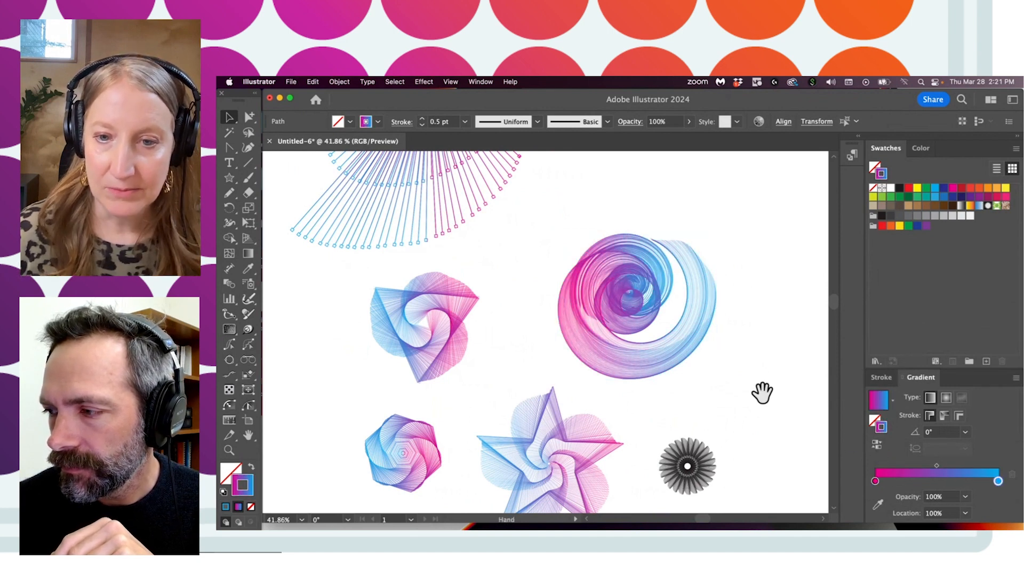
{"action": "left_click_drag", "start_coordinate": [767, 394], "coordinate": [732, 348]}
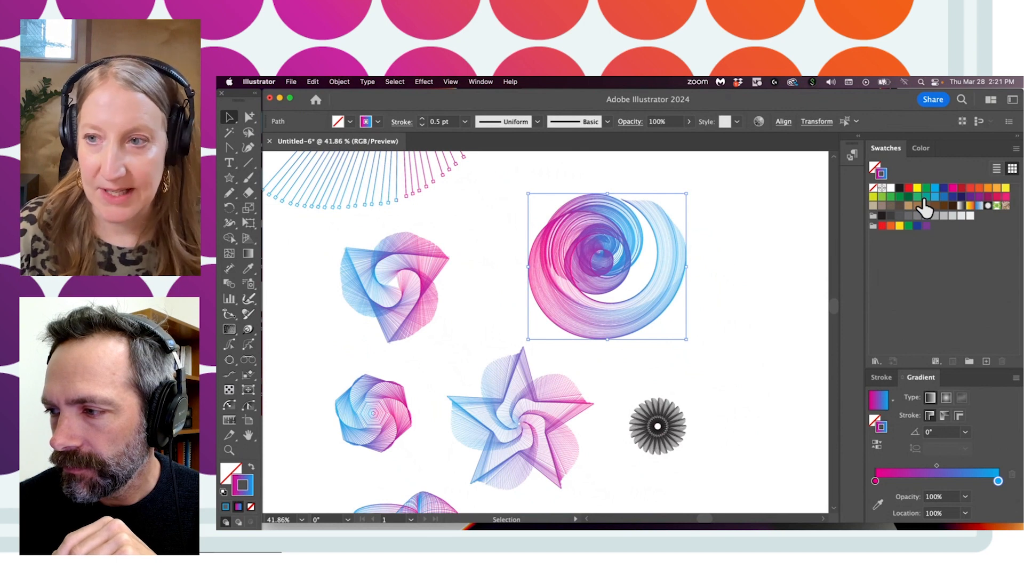
{"action": "left_click", "coordinate": [940, 481]}
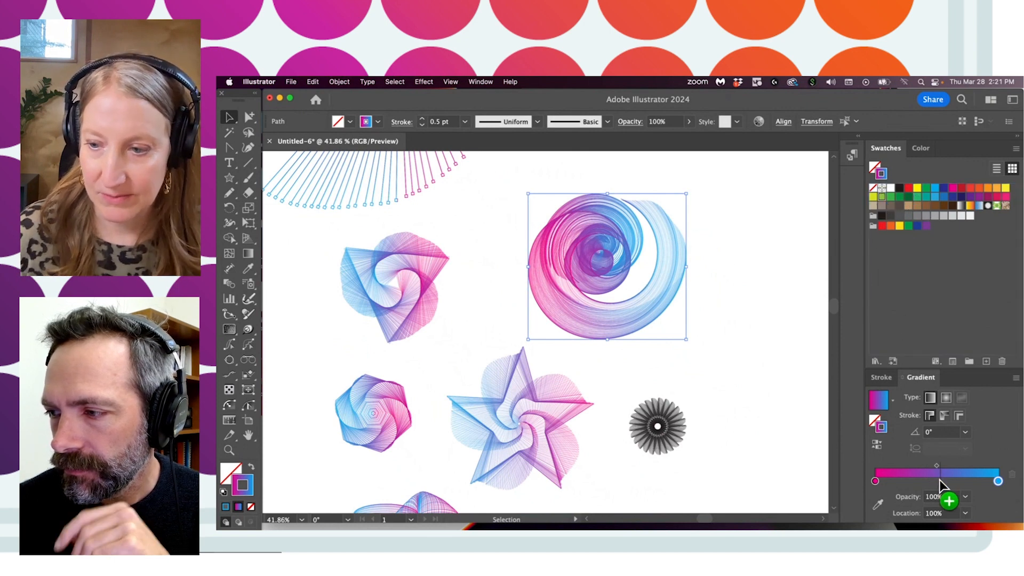
{"action": "left_click_drag", "start_coordinate": [940, 481], "coordinate": [911, 482]}
{"action": "left_click_drag", "start_coordinate": [912, 482], "coordinate": [998, 482]}
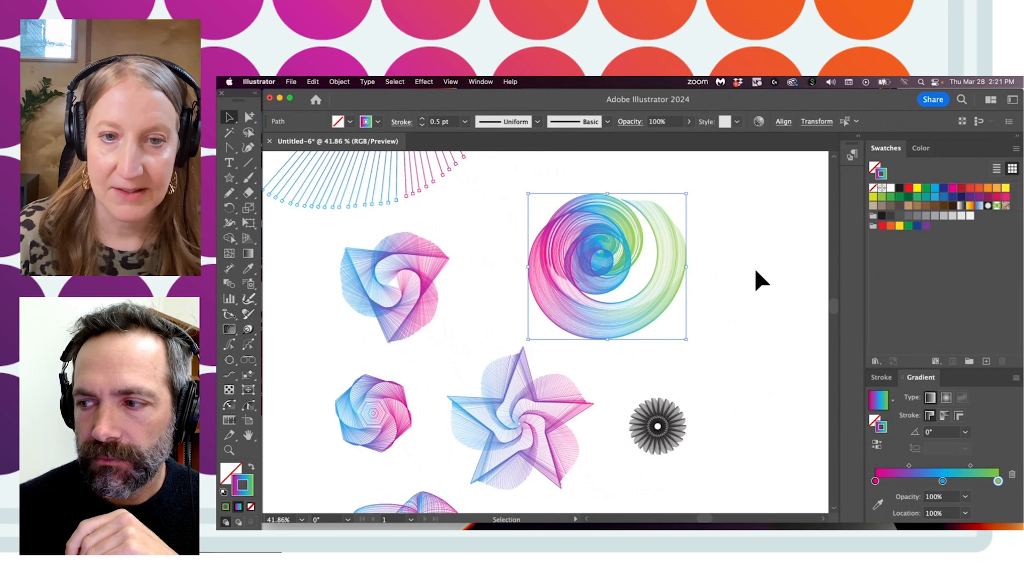
{"action": "left_click", "coordinate": [747, 283]}
Step: Select the whole multicoloured spiral pattern and scale it up proportionally
{"action": "key", "text": "space"}
{"action": "left_click_drag", "start_coordinate": [613, 293], "coordinate": [598, 325]}
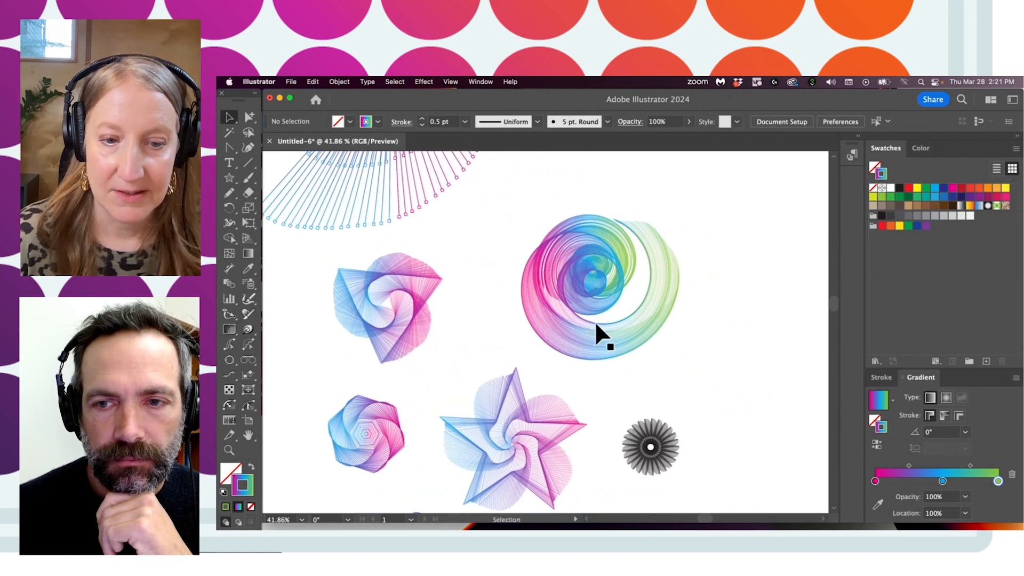
{"action": "left_click", "coordinate": [523, 391]}
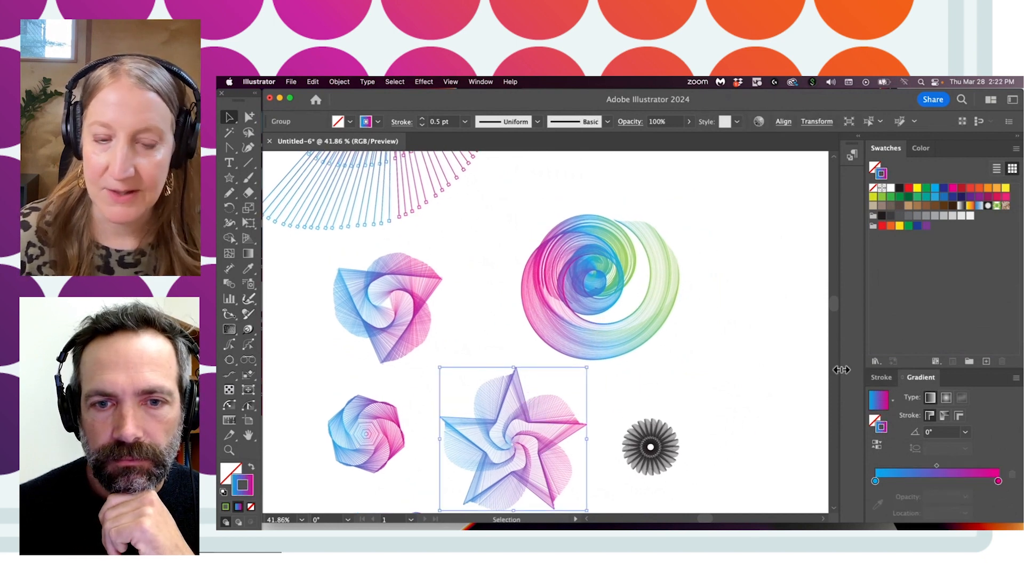
{"action": "left_click", "coordinate": [613, 291]}
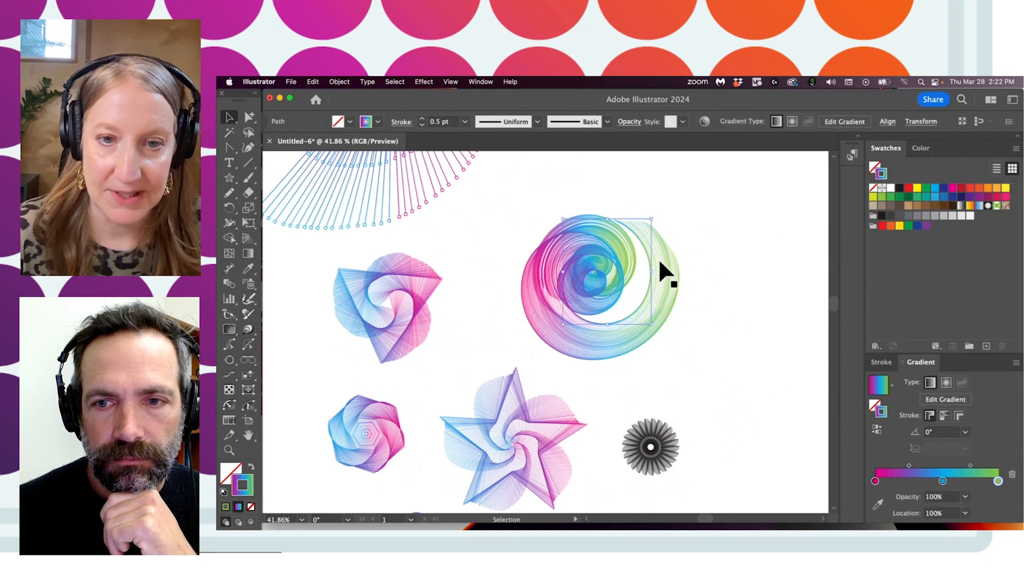
{"action": "left_click", "coordinate": [560, 331]}
{"action": "left_click_drag", "start_coordinate": [680, 360], "coordinate": [795, 427]}
{"action": "left_click_drag", "start_coordinate": [626, 338], "coordinate": [571, 288]}
{"action": "key", "text": "space"}
{"action": "key", "text": "space"}
{"action": "mouse_move", "coordinate": [426, 376]}
{"action": "left_mouse_down"}
{"action": "mouse_move", "coordinate": [524, 307]}
{"action": "mouse_move", "coordinate": [530, 398]}
{"action": "left_mouse_up"}
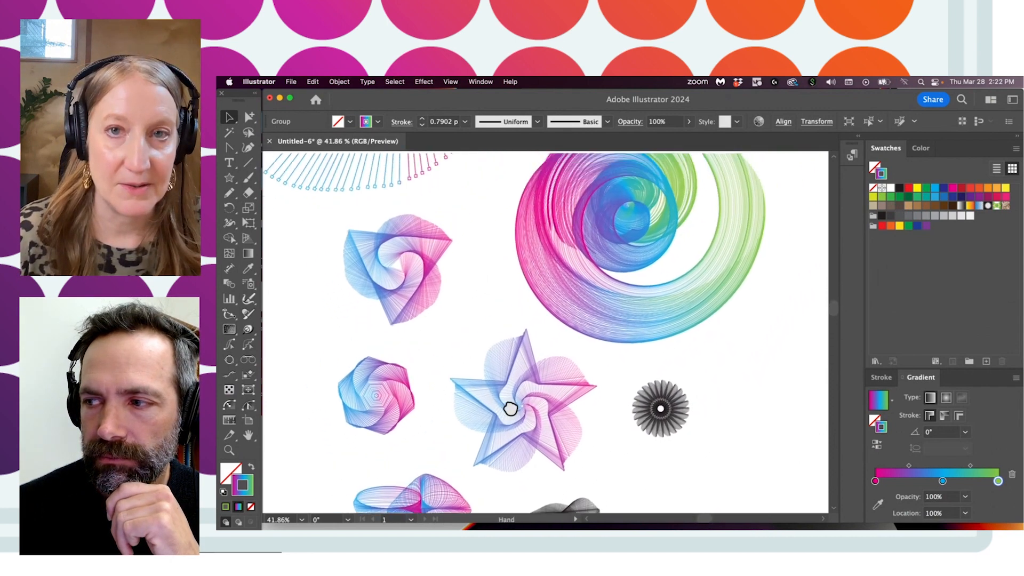
Step: Move the five-pointed star pattern to the left of the small rosettes and enlarge it
{"action": "mouse_move", "coordinate": [535, 254]}
{"action": "left_mouse_down"}
{"action": "mouse_move", "coordinate": [540, 311]}
{"action": "mouse_move", "coordinate": [551, 306]}
{"action": "left_mouse_up"}
{"action": "left_click_drag", "start_coordinate": [573, 341], "coordinate": [572, 241]}
{"action": "left_click_drag", "start_coordinate": [510, 285], "coordinate": [555, 218]}
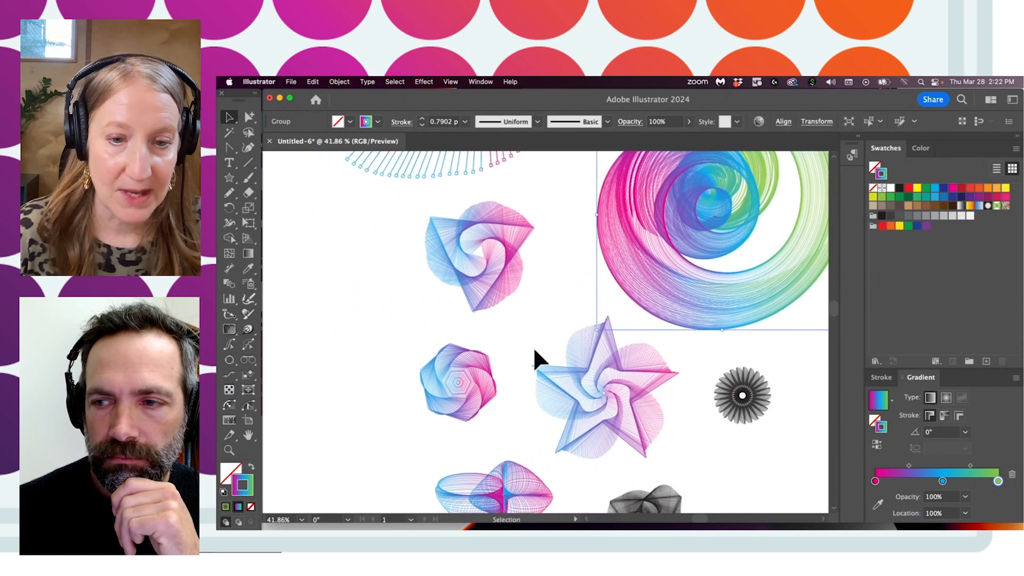
{"action": "key", "text": "space"}
{"action": "left_click_drag", "start_coordinate": [526, 353], "coordinate": [539, 287]}
{"action": "mouse_move", "coordinate": [657, 280]}
{"action": "left_mouse_down"}
{"action": "mouse_move", "coordinate": [480, 288]}
{"action": "mouse_move", "coordinate": [388, 330]}
{"action": "mouse_move", "coordinate": [521, 445]}
{"action": "left_mouse_up"}
{"action": "key", "text": "space"}
{"action": "left_click_drag", "start_coordinate": [512, 283], "coordinate": [538, 425]}
{"action": "left_click_drag", "start_coordinate": [548, 309], "coordinate": [507, 313]}
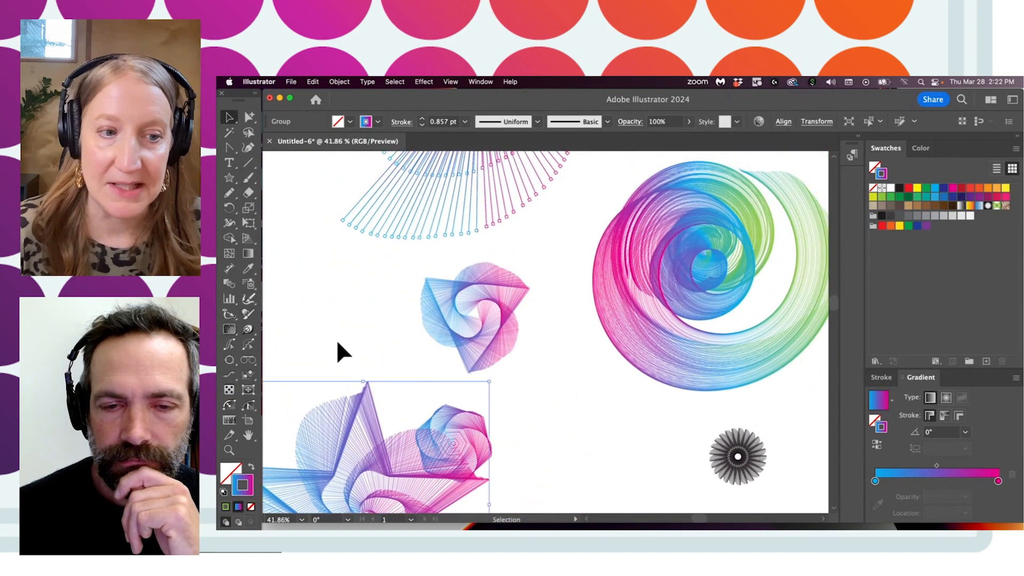
Step: Move the star and the fan up and left, and shift the black flower left, nearer the small rosettes
{"action": "key", "text": "z"}
{"action": "left_click", "coordinate": [455, 296], "text": "alt"}
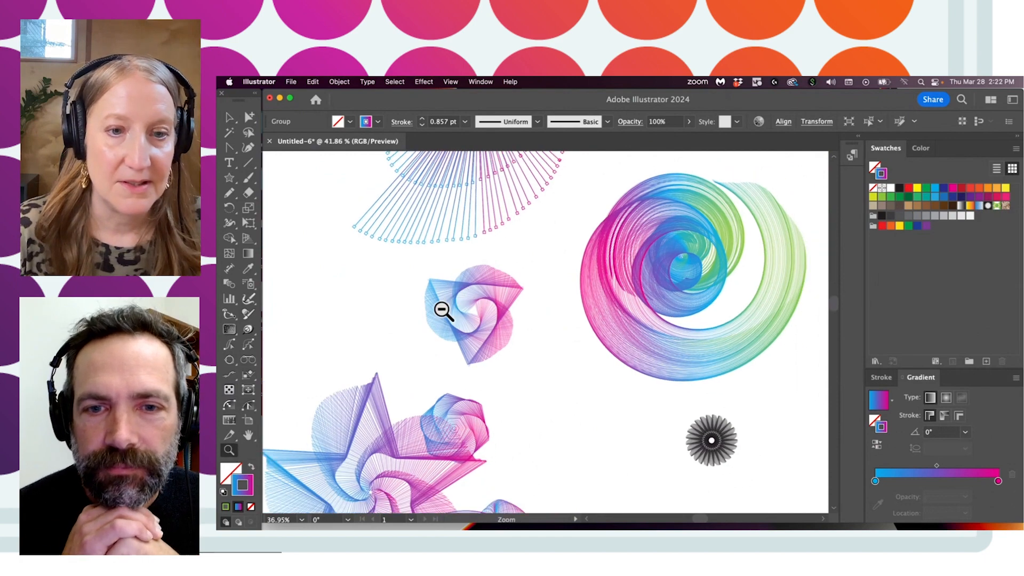
{"action": "left_click", "coordinate": [443, 311], "text": "alt"}
{"action": "key", "text": "v"}
{"action": "left_click_drag", "start_coordinate": [395, 347], "coordinate": [362, 296]}
{"action": "left_click_drag", "start_coordinate": [487, 229], "coordinate": [461, 202]}
{"action": "left_click_drag", "start_coordinate": [580, 360], "coordinate": [547, 379]}
{"action": "left_click", "coordinate": [587, 364]}
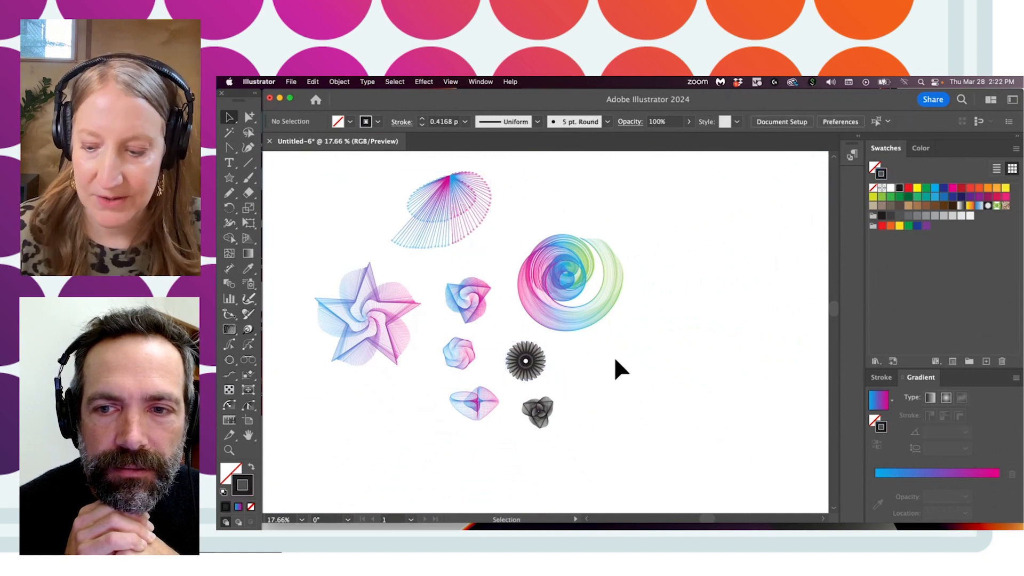
Step: Draw a small circle above the multicoloured spiral and set its stroke weight to 8 pt
{"action": "left_click_drag", "start_coordinate": [617, 369], "coordinate": [572, 380]}
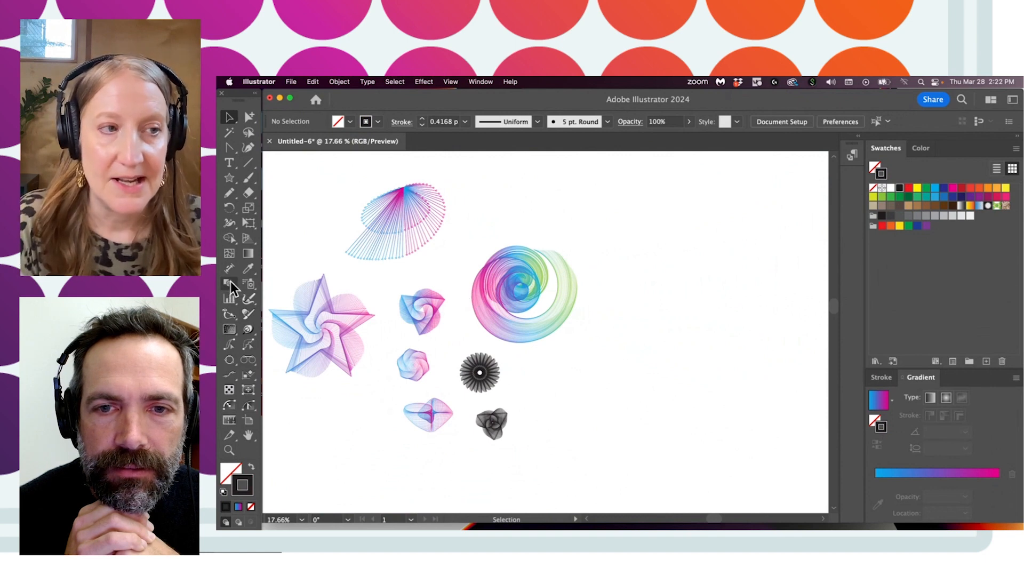
{"action": "left_click_drag", "start_coordinate": [229, 178], "coordinate": [291, 211]}
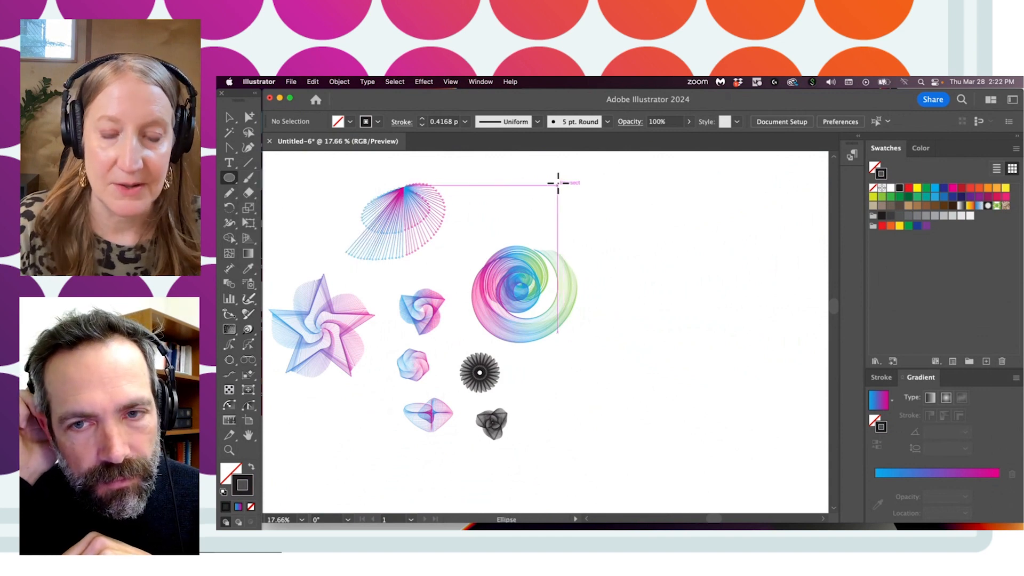
{"action": "left_click_drag", "start_coordinate": [549, 172], "coordinate": [588, 213]}
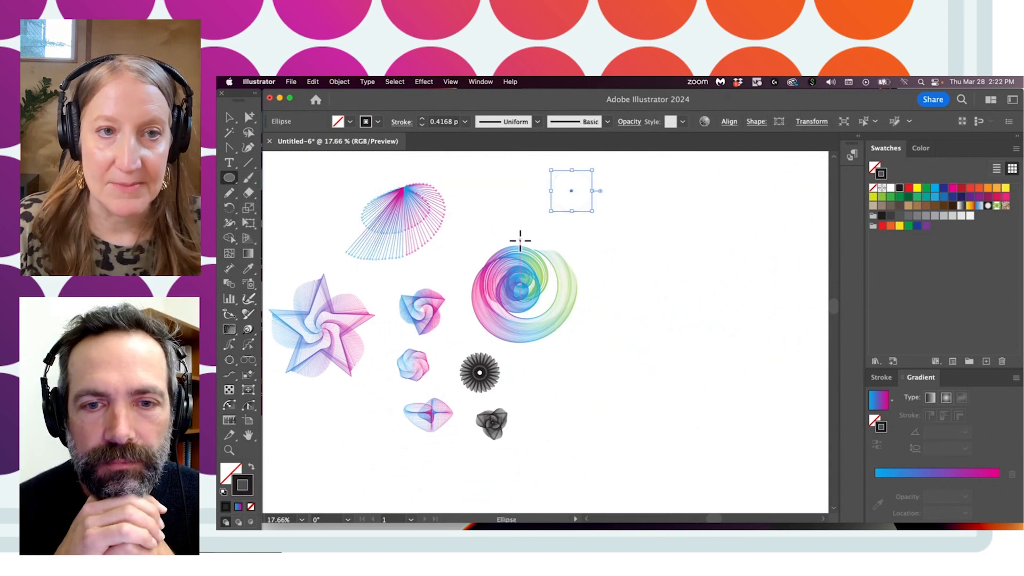
{"action": "left_click_drag", "start_coordinate": [232, 178], "coordinate": [232, 177]}
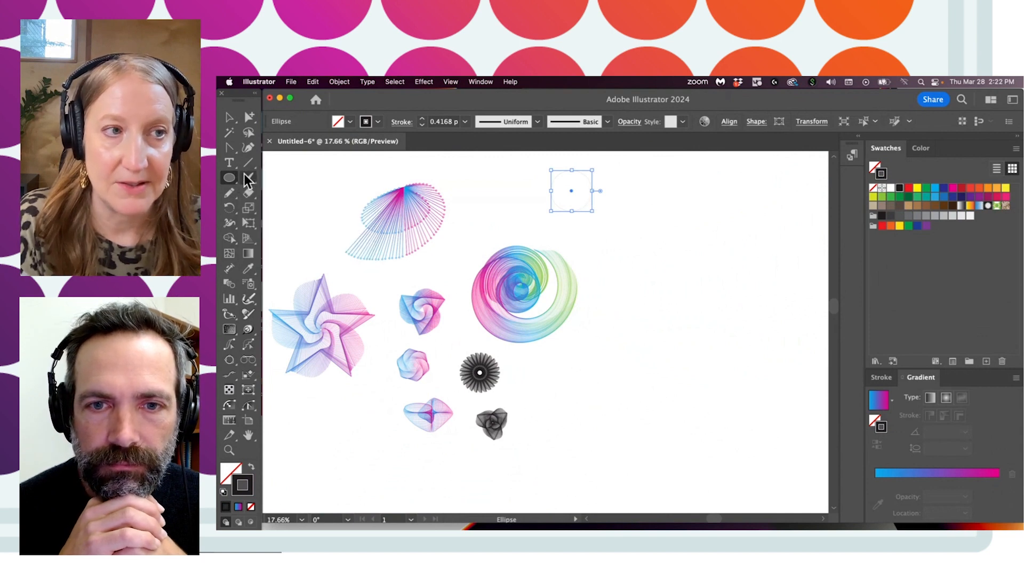
{"action": "left_click", "coordinate": [466, 122]}
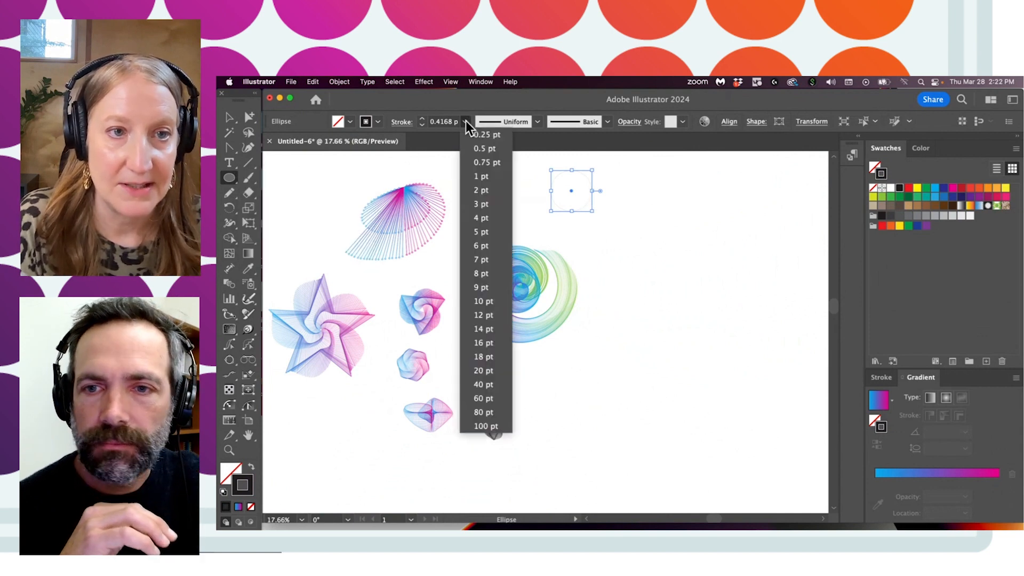
{"action": "left_click", "coordinate": [481, 274]}
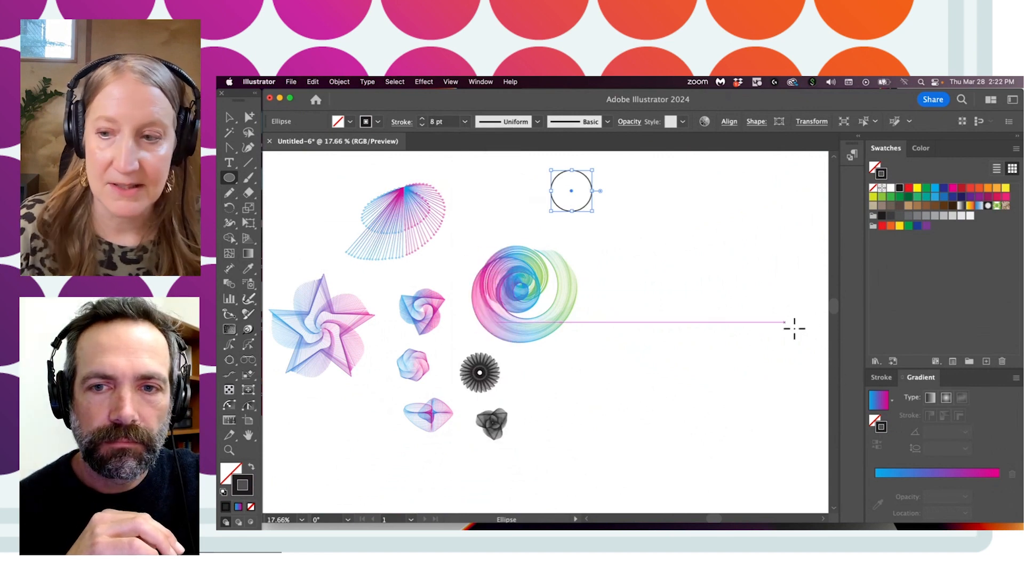
Step: Apply the blue-to-magenta gradient to the circle's stroke and place a copy of the circle to its right
{"action": "left_click", "coordinate": [903, 474]}
{"action": "key", "text": "v"}
{"action": "left_click", "coordinate": [567, 242]}
{"action": "left_click_drag", "start_coordinate": [572, 210], "coordinate": [533, 210]}
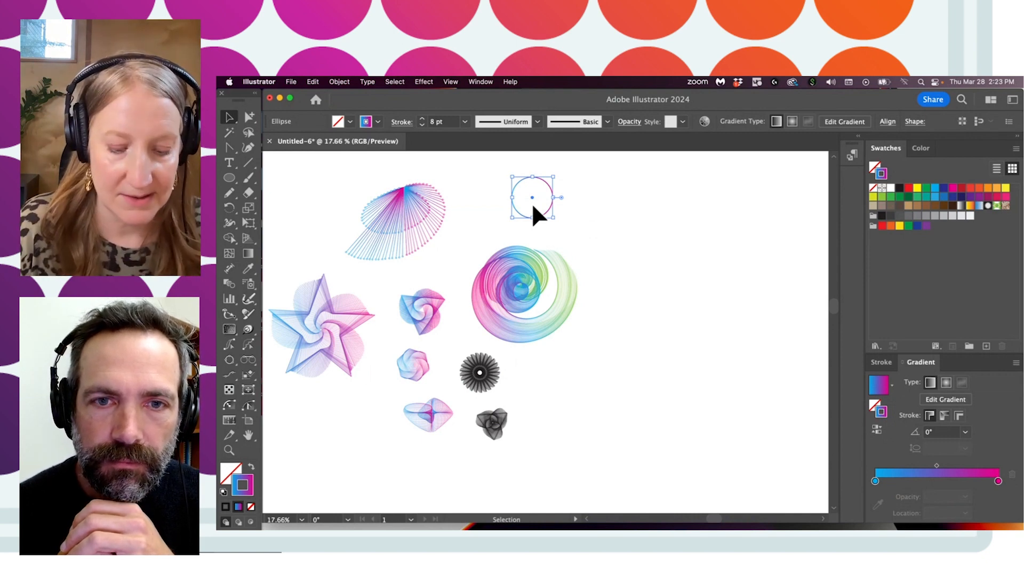
{"action": "left_click_drag", "start_coordinate": [533, 208], "coordinate": [635, 210]}
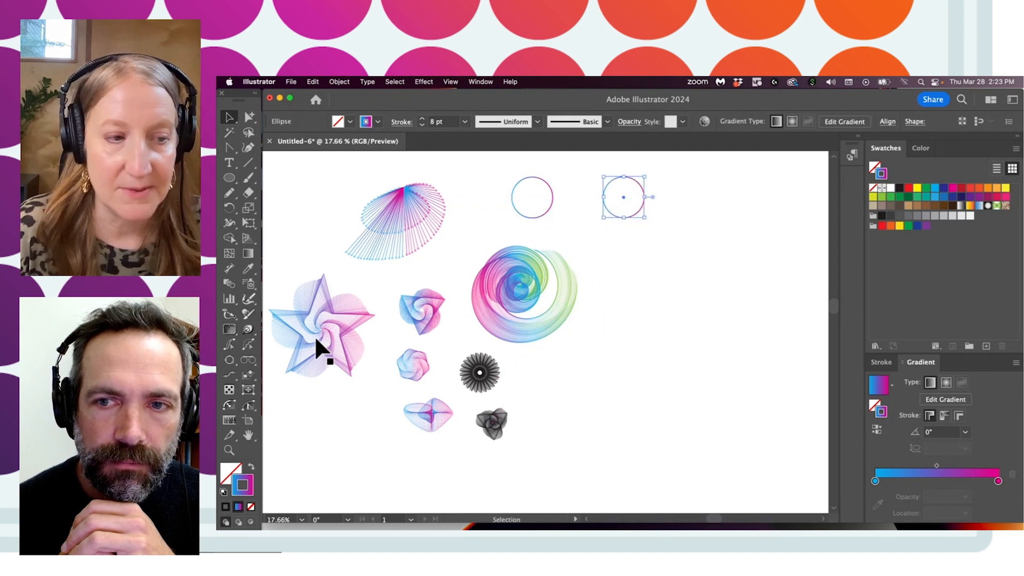
Step: Select both circles and set the Blend spacing to Specified Steps with 8 steps
{"action": "left_click", "coordinate": [229, 451]}
{"action": "left_click_drag", "start_coordinate": [512, 286], "coordinate": [592, 281]}
{"action": "key", "text": "v"}
{"action": "left_click_drag", "start_coordinate": [405, 197], "coordinate": [713, 336]}
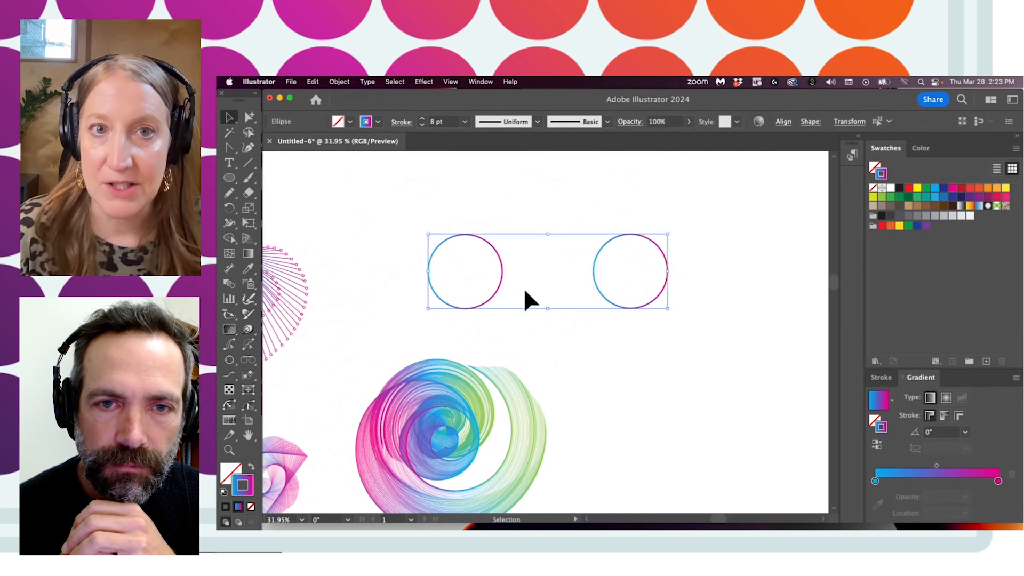
{"action": "left_click", "coordinate": [227, 287]}
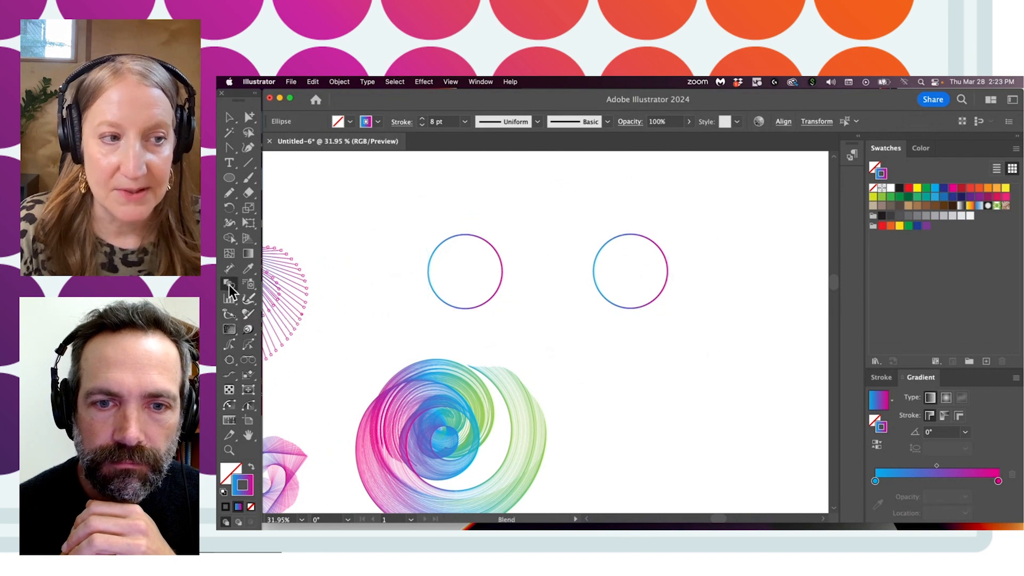
{"action": "double_click", "coordinate": [230, 289]}
{"action": "left_click", "coordinate": [585, 341]}
{"action": "left_click", "coordinate": [587, 341]}
{"action": "left_click", "coordinate": [590, 341]}
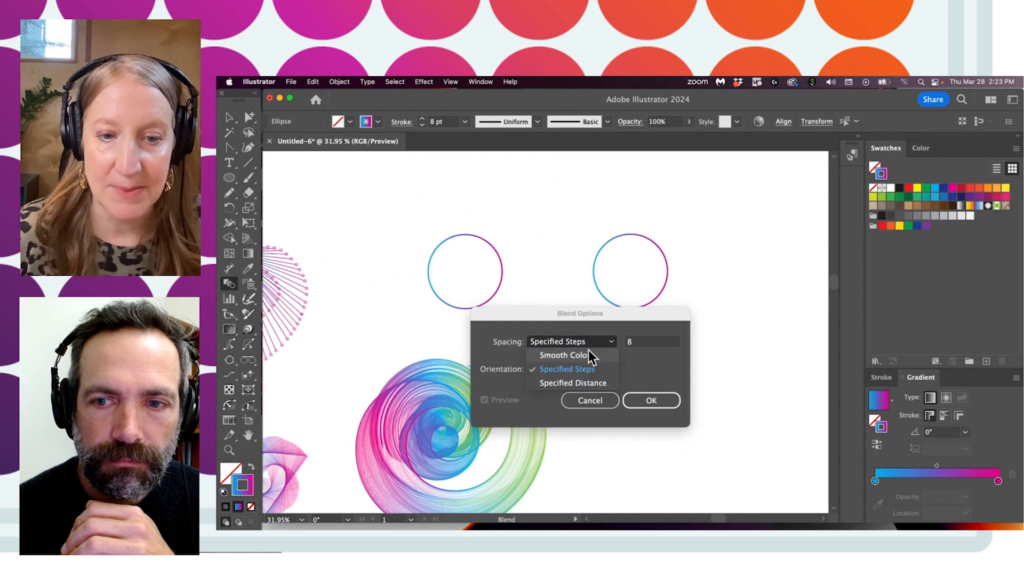
{"action": "left_click", "coordinate": [638, 400]}
{"action": "left_click", "coordinate": [643, 403]}
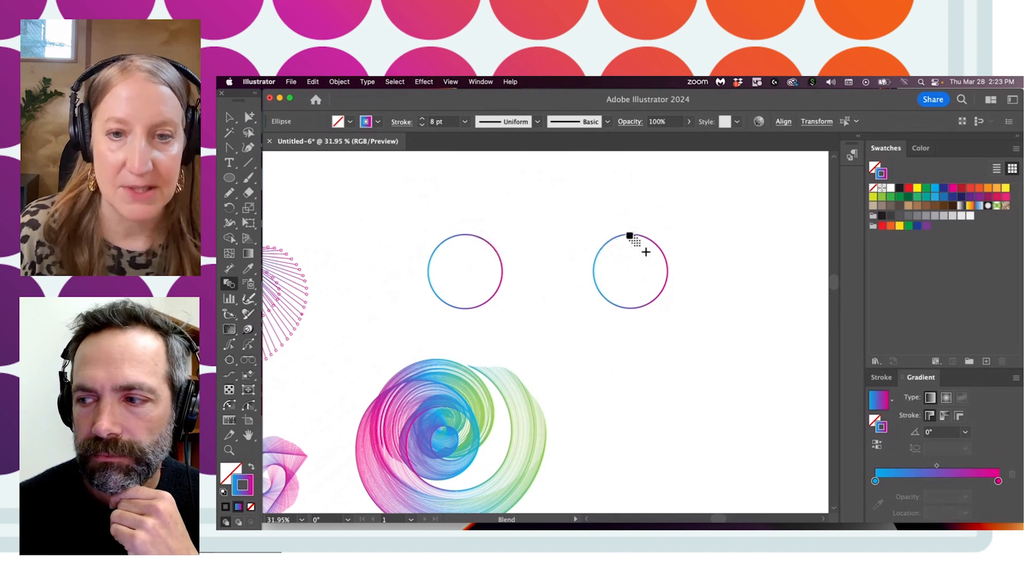
Step: Try blending the two circles between points on their outlines, and undo the blend
{"action": "left_click", "coordinate": [630, 236]}
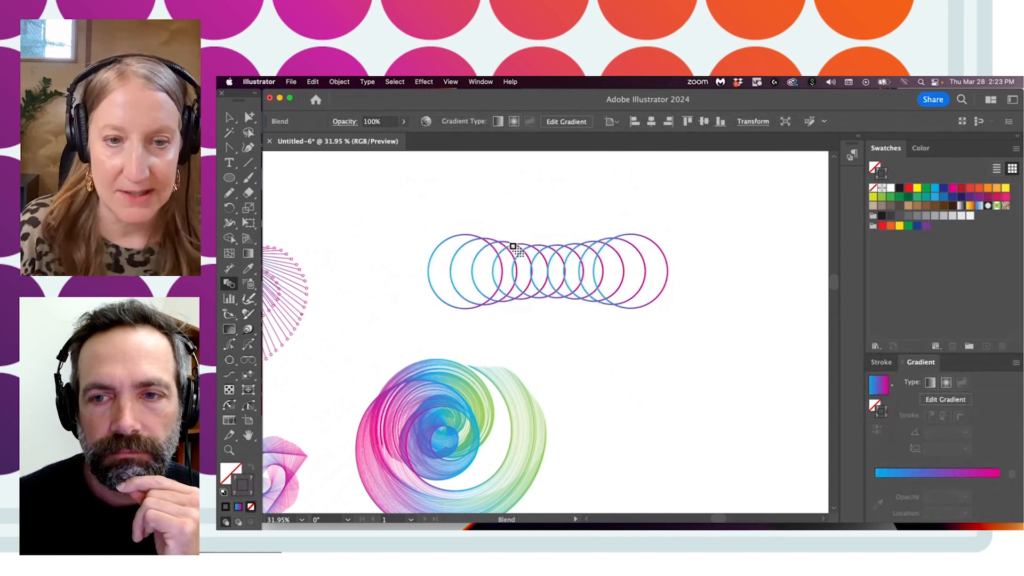
{"action": "key", "text": "super+z"}
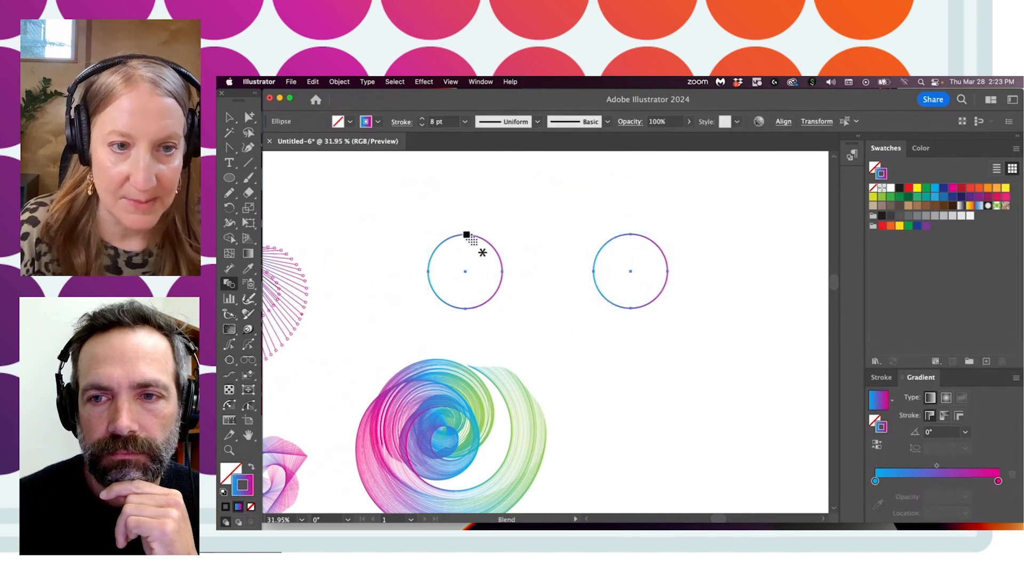
Step: Try blending the two circles between different pairs of anchor points on their outlines, undoing each blend
{"action": "left_click", "coordinate": [632, 235]}
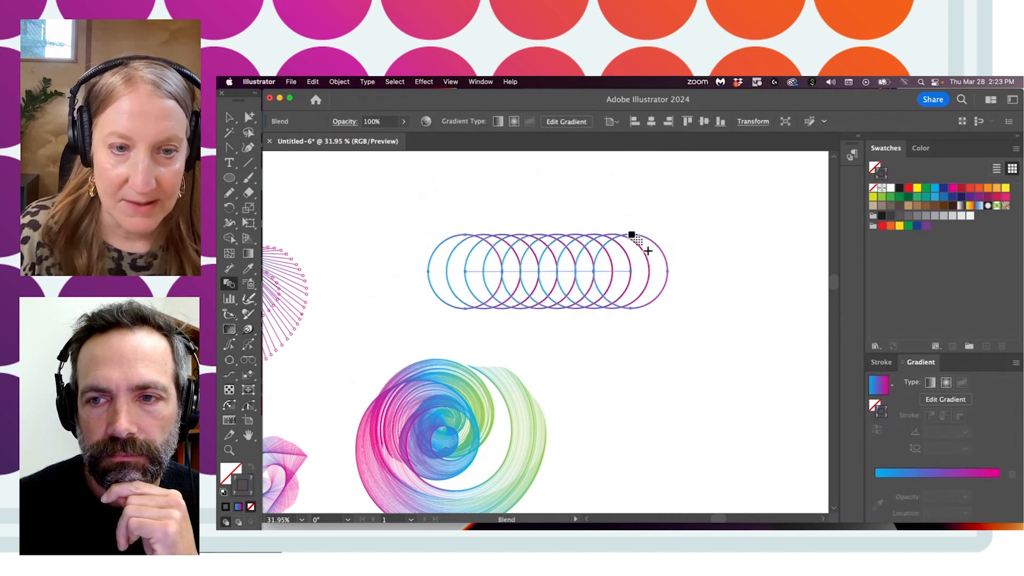
{"action": "key", "text": "super+z"}
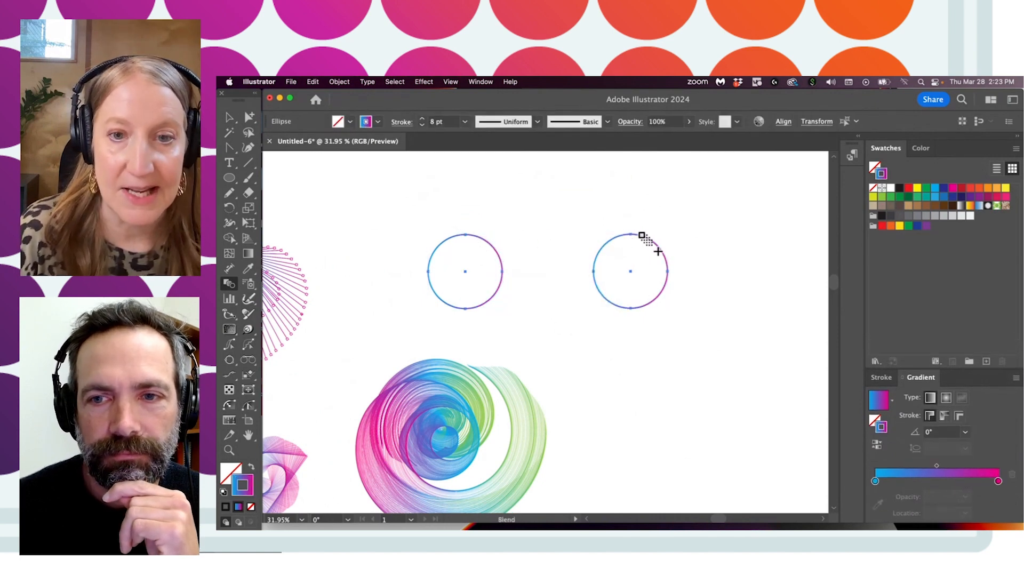
{"action": "left_click", "coordinate": [630, 234]}
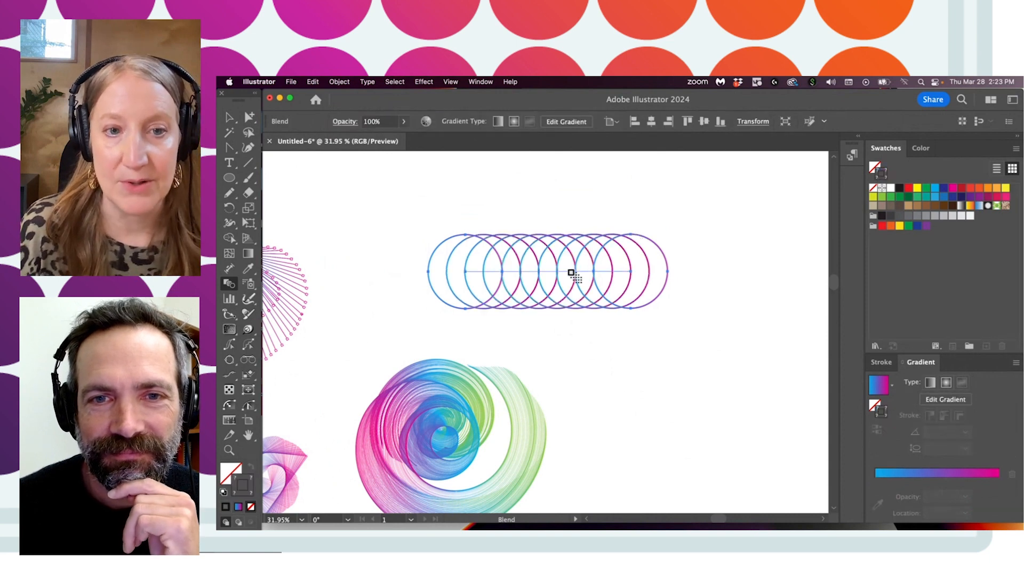
{"action": "key", "text": "super+z"}
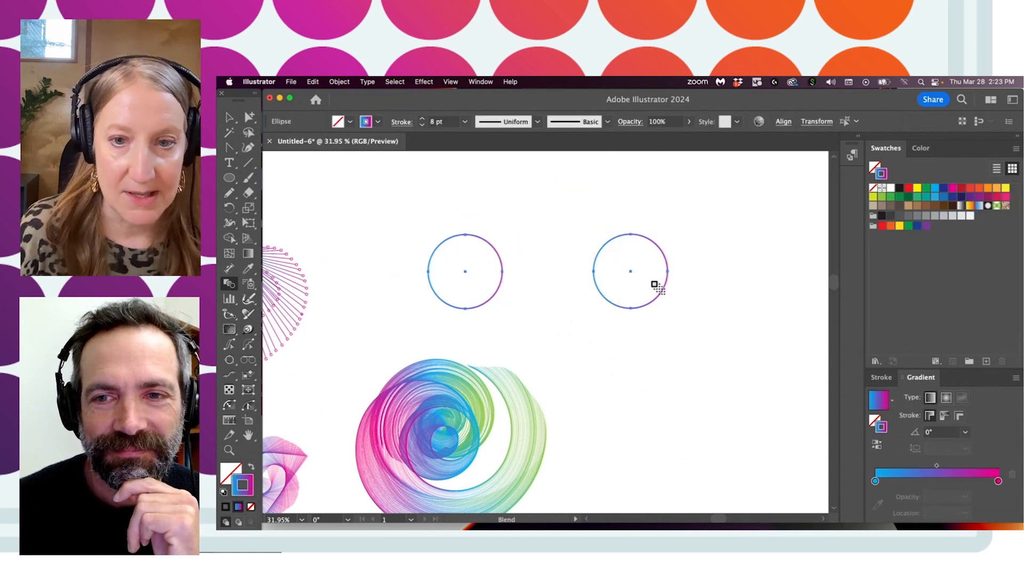
{"action": "left_click", "coordinate": [632, 308]}
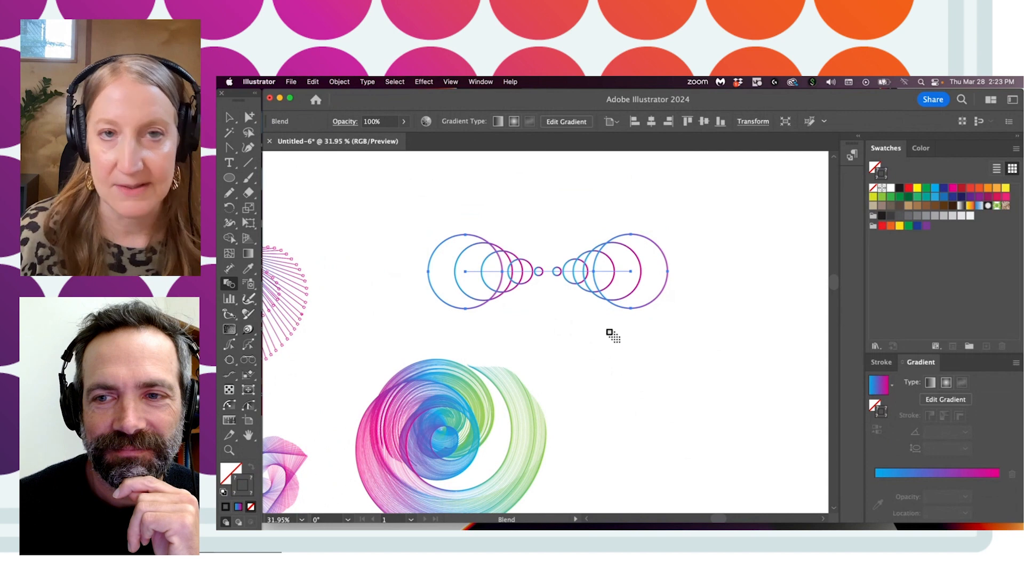
{"action": "key", "text": "super+z"}
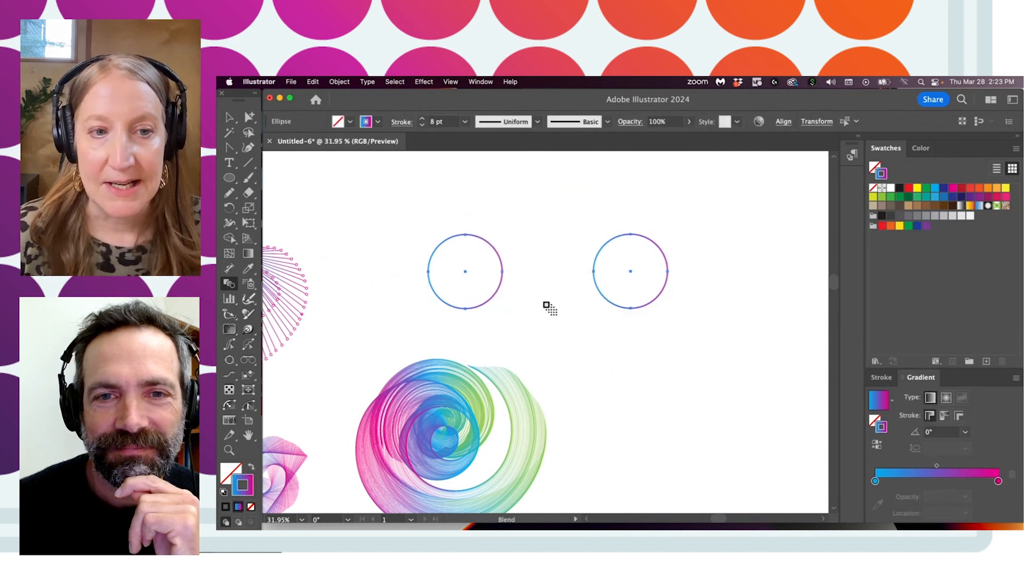
{"action": "left_click", "coordinate": [466, 235]}
{"action": "left_click", "coordinate": [631, 235]}
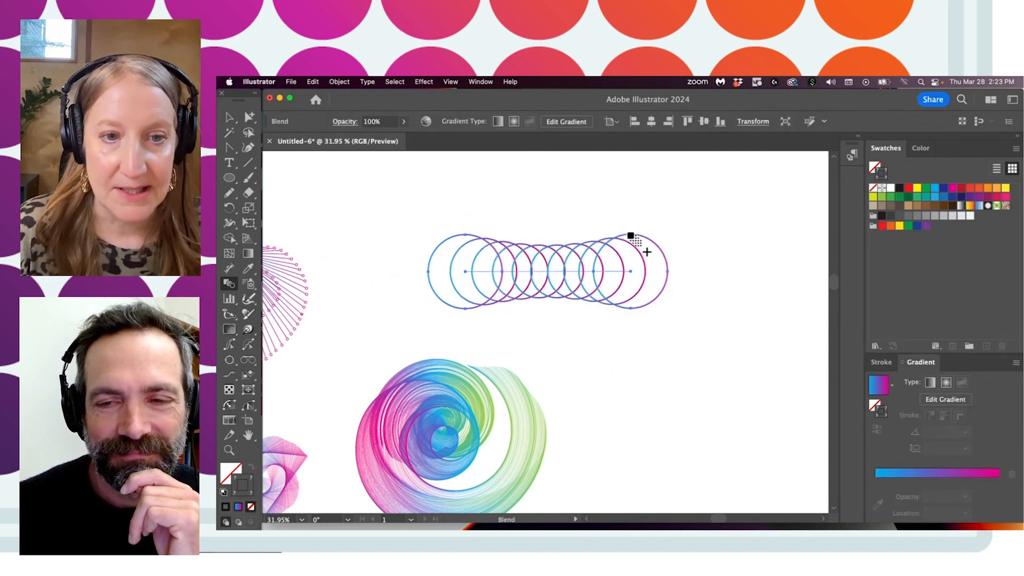
{"action": "key", "text": "super+z"}
Step: Blend the circles between their top anchor points, and shrink the right circle and place it inside the left one
{"action": "left_click", "coordinate": [466, 235]}
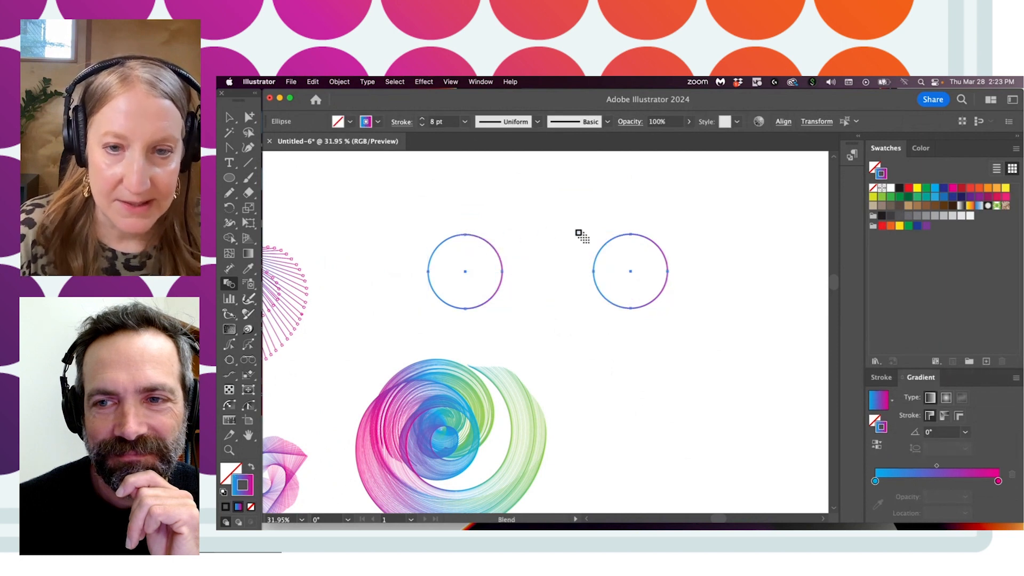
{"action": "left_click", "coordinate": [631, 235]}
{"action": "left_click", "coordinate": [249, 117]}
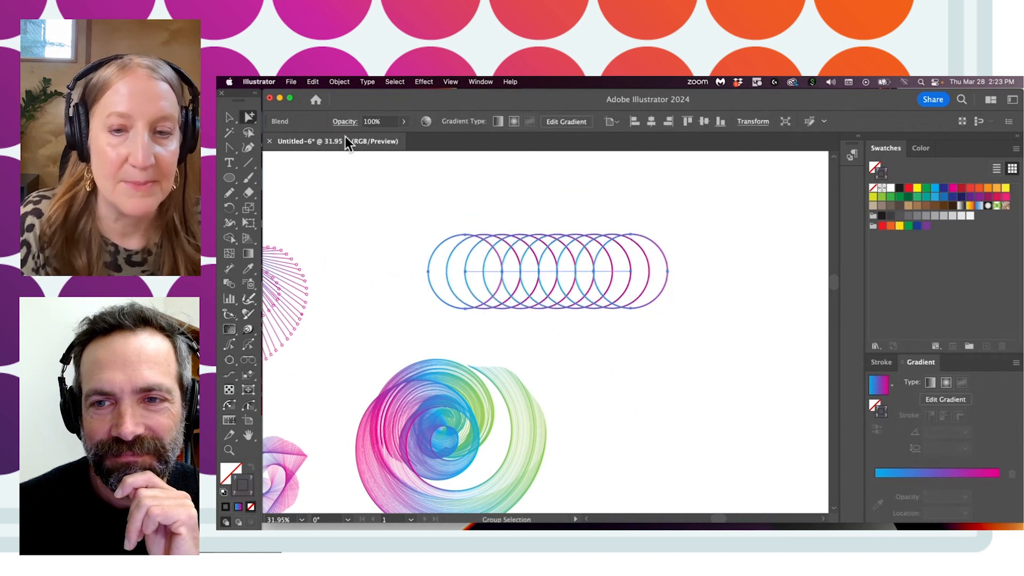
{"action": "left_click", "coordinate": [651, 235]}
{"action": "left_click", "coordinate": [229, 117]}
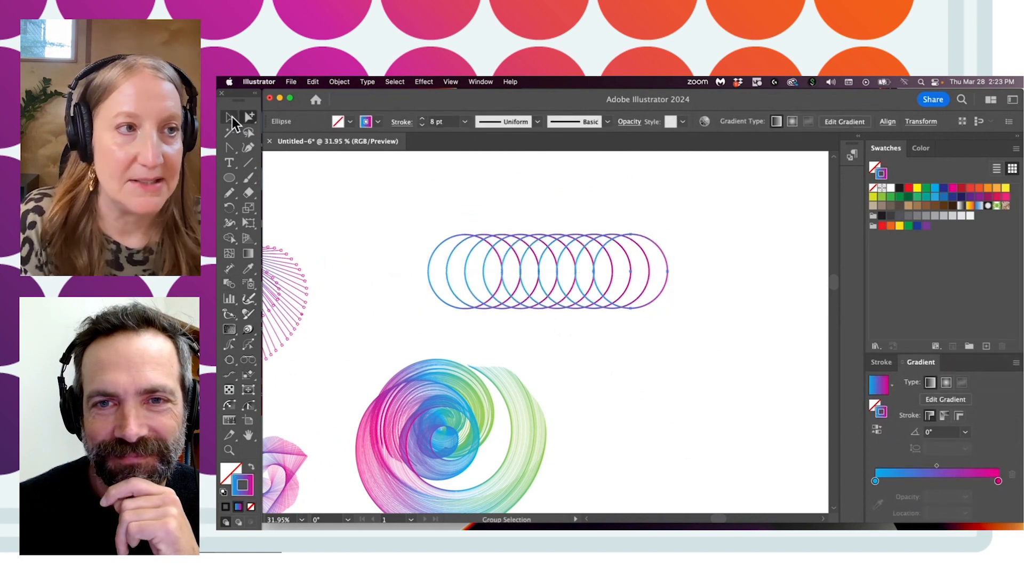
{"action": "mouse_move", "coordinate": [671, 235]}
{"action": "left_mouse_down"}
{"action": "mouse_move", "coordinate": [610, 279]}
{"action": "mouse_move", "coordinate": [535, 278]}
{"action": "mouse_move", "coordinate": [371, 210]}
{"action": "mouse_move", "coordinate": [382, 201]}
{"action": "mouse_move", "coordinate": [722, 195]}
{"action": "mouse_move", "coordinate": [472, 263]}
{"action": "left_mouse_up"}
Step: Reshape the blend's innermost circle into a larger irregular form by moving its individual anchor points
{"action": "left_click", "coordinate": [249, 117]}
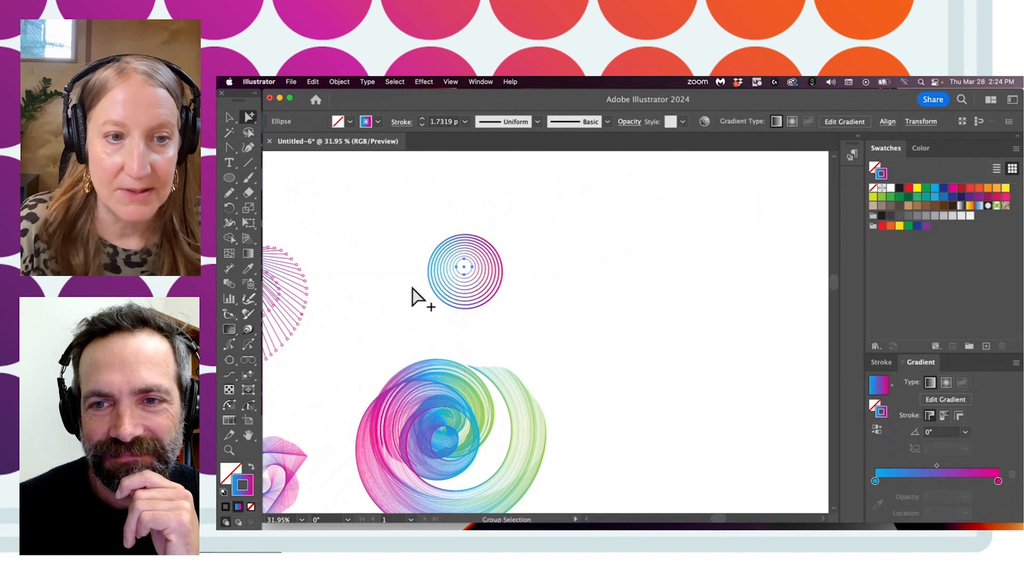
{"action": "left_click", "coordinate": [249, 117], "text": "alt"}
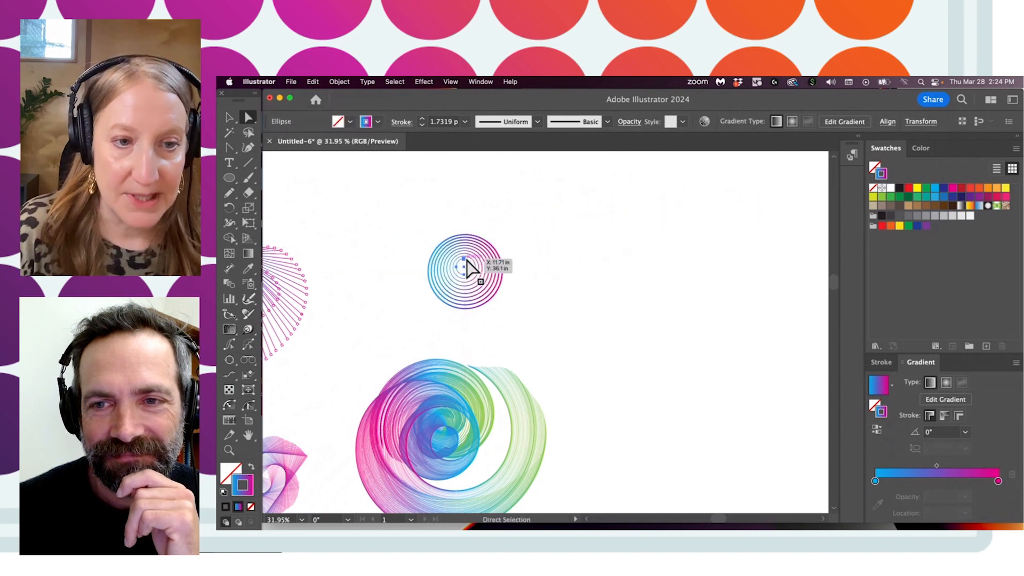
{"action": "left_click_drag", "start_coordinate": [468, 266], "coordinate": [486, 284]}
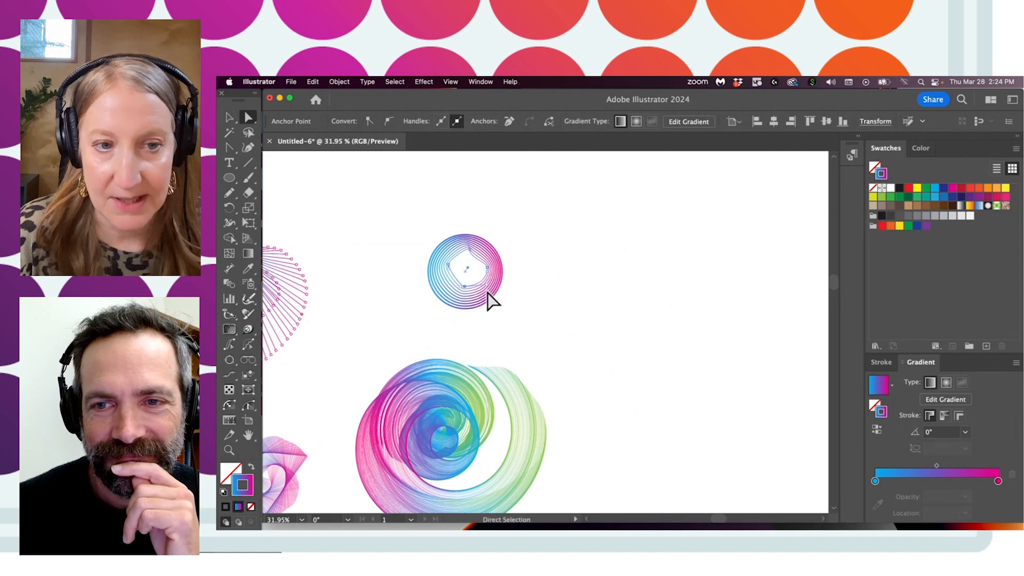
{"action": "left_click", "coordinate": [229, 450]}
{"action": "left_click", "coordinate": [454, 267]}
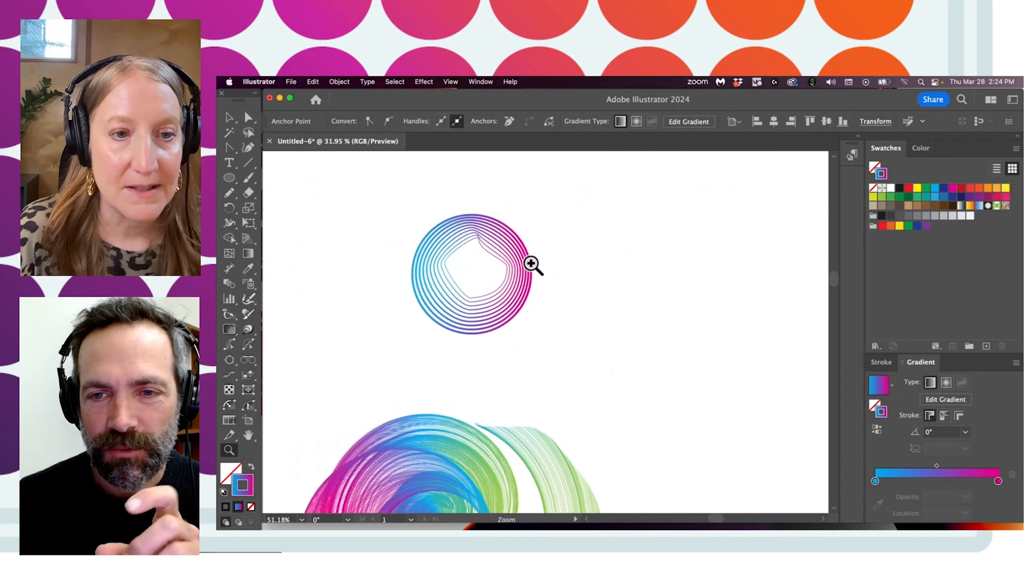
{"action": "left_click_drag", "start_coordinate": [532, 264], "coordinate": [599, 270]}
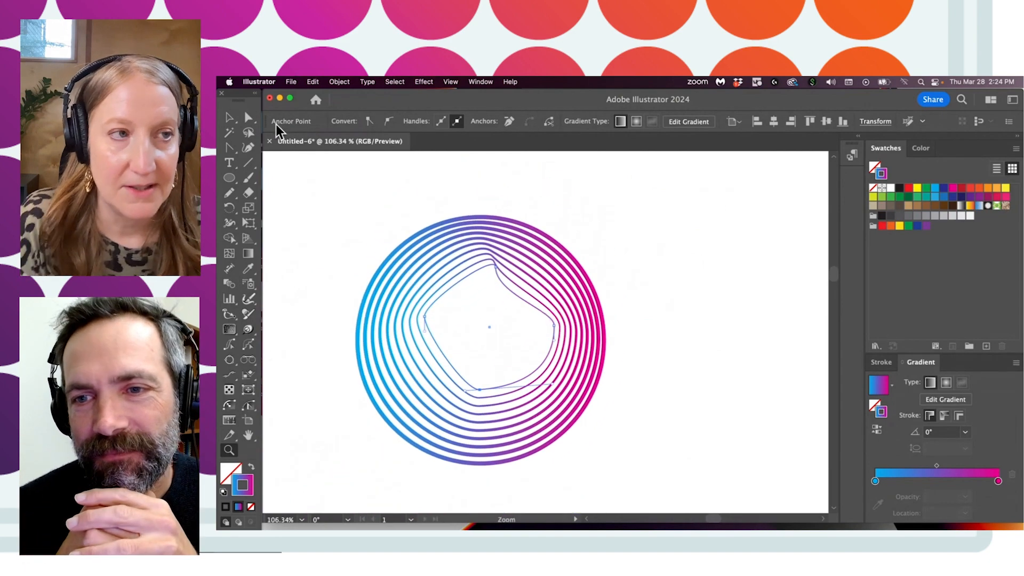
{"action": "left_click", "coordinate": [249, 118]}
{"action": "left_click", "coordinate": [558, 209]}
{"action": "left_click", "coordinate": [496, 267]}
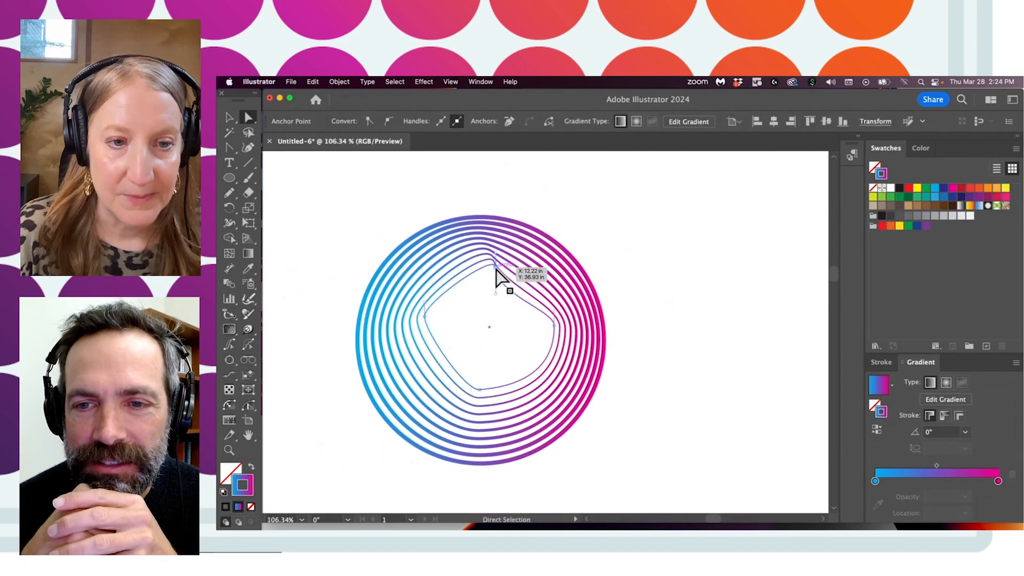
{"action": "left_click_drag", "start_coordinate": [488, 271], "coordinate": [489, 272]}
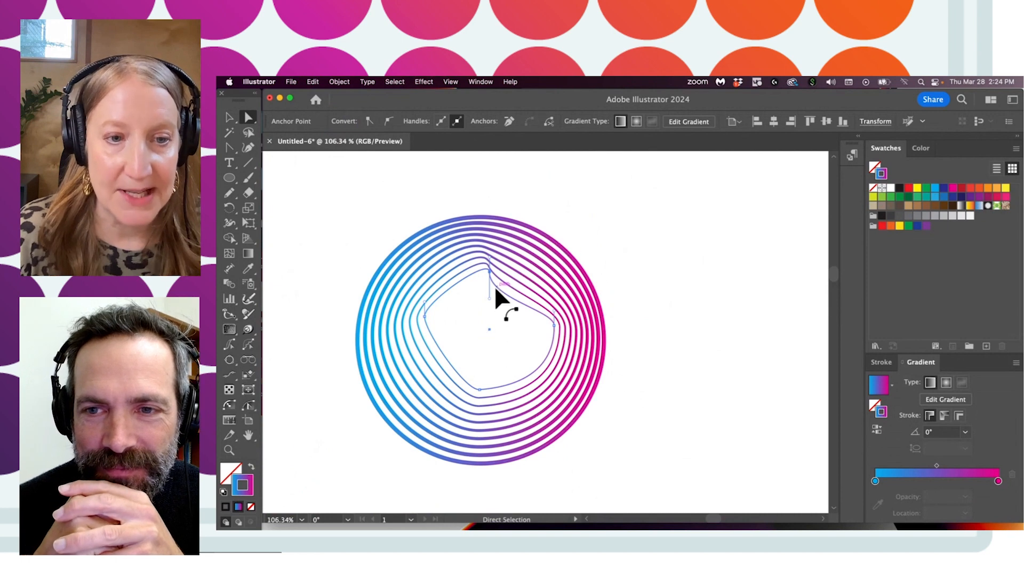
Step: Set the inner shape's stroke weight to 1.5 pt and deselect it
{"action": "left_click", "coordinate": [881, 362]}
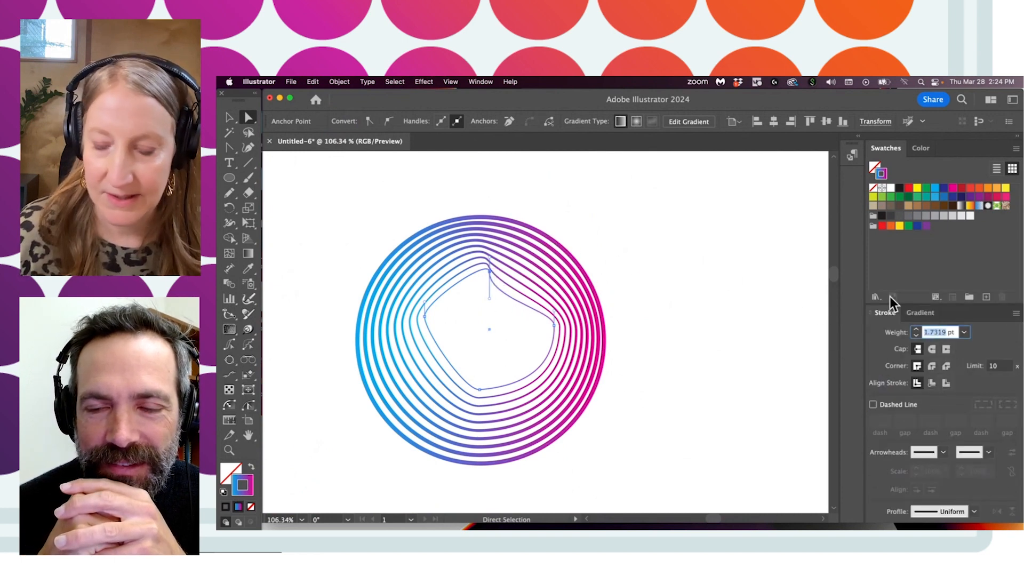
{"action": "type", "text": "1"}
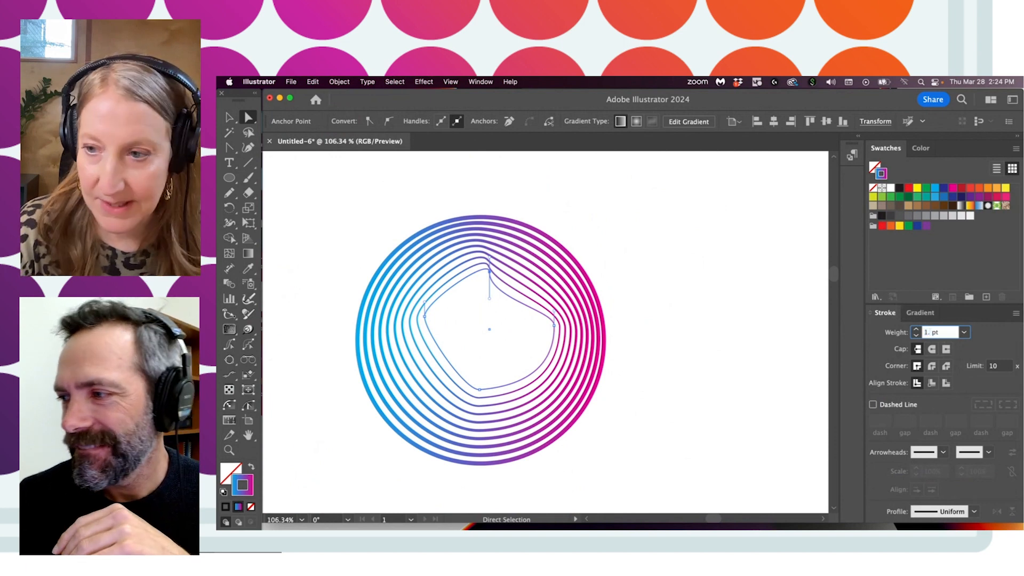
{"action": "left_click", "coordinate": [516, 224]}
{"action": "left_click", "coordinate": [635, 251]}
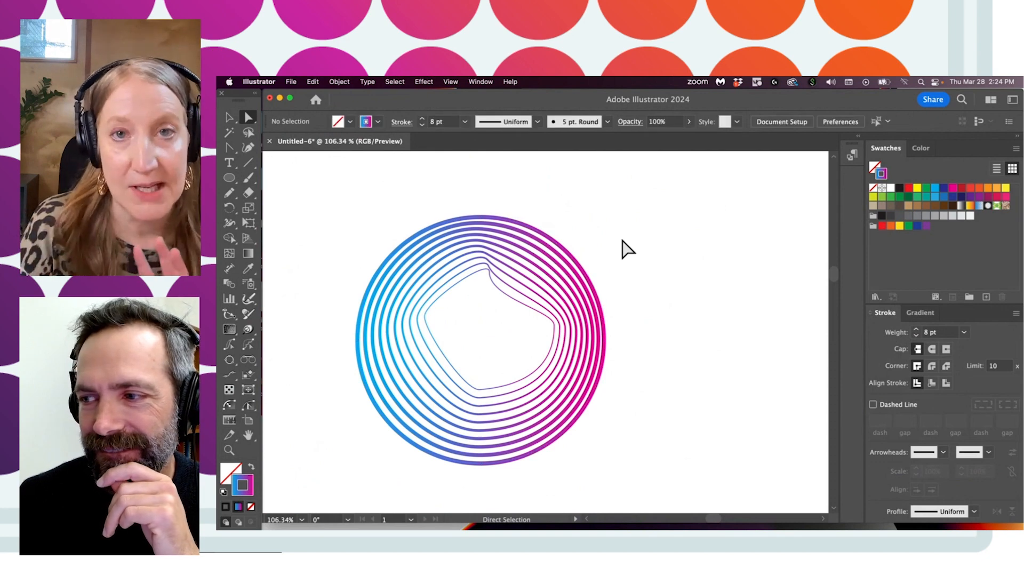
Step: Make the inner shape's stroke a dashed line with a 10 pt dash and a 10 pt gap
{"action": "left_click", "coordinate": [493, 286]}
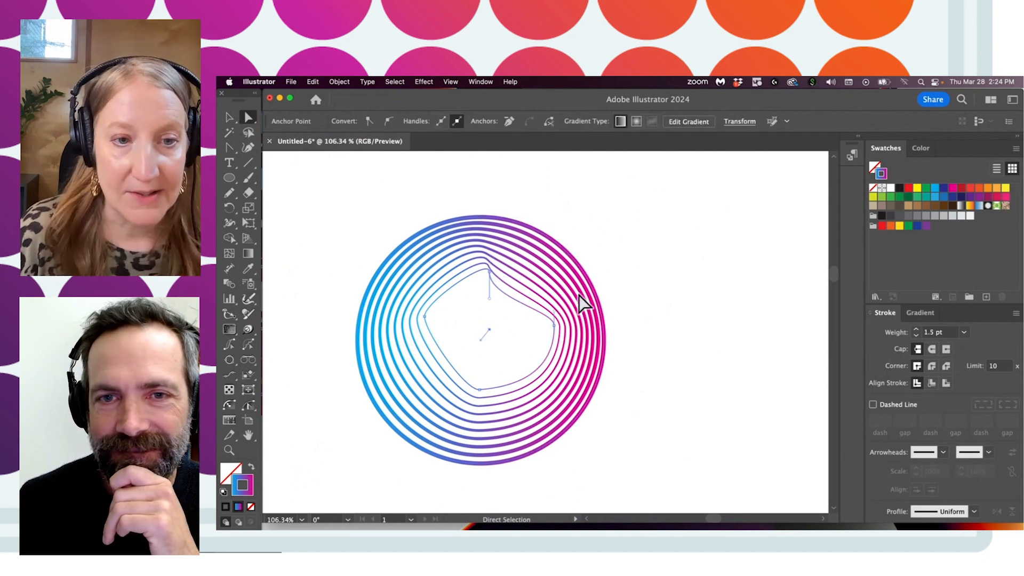
{"action": "left_click", "coordinate": [874, 405]}
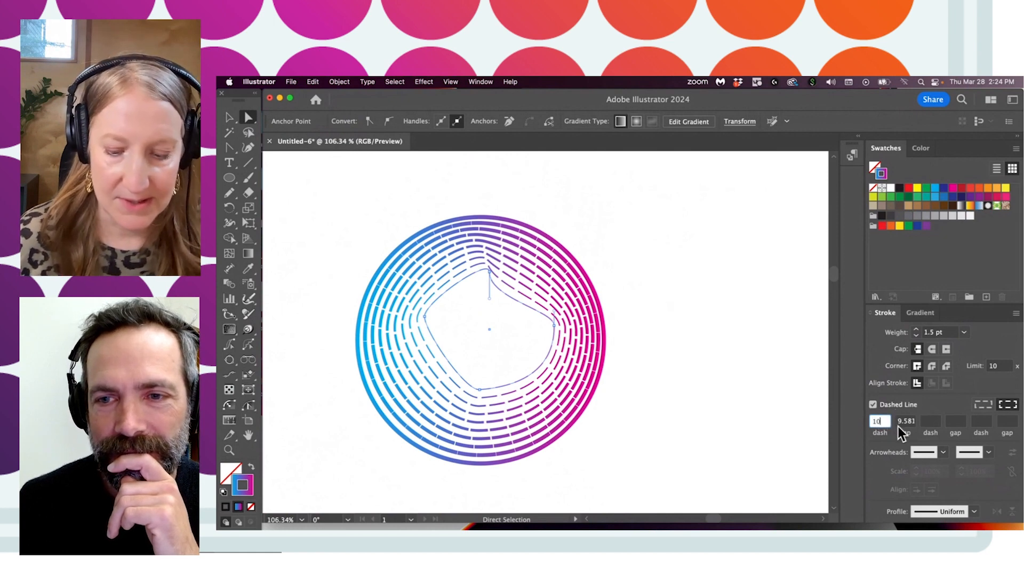
{"action": "key", "text": "Return"}
{"action": "type", "text": "10"}
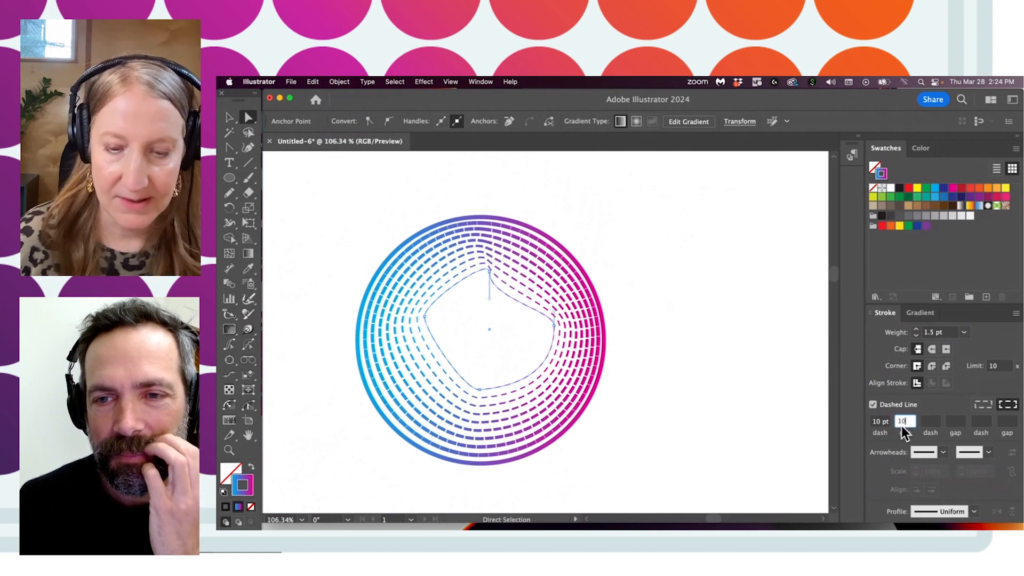
{"action": "key", "text": "Return"}
{"action": "left_click", "coordinate": [694, 316]}
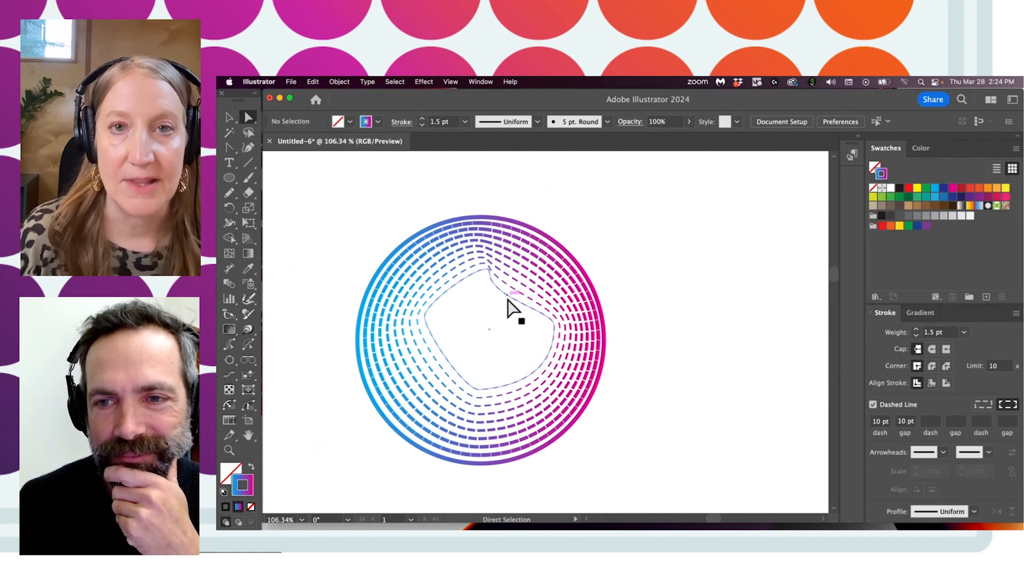
Step: Adjust the direction handles of the dashed inner shape's top and right anchor points to change its upper-right curve
{"action": "left_click", "coordinate": [489, 270]}
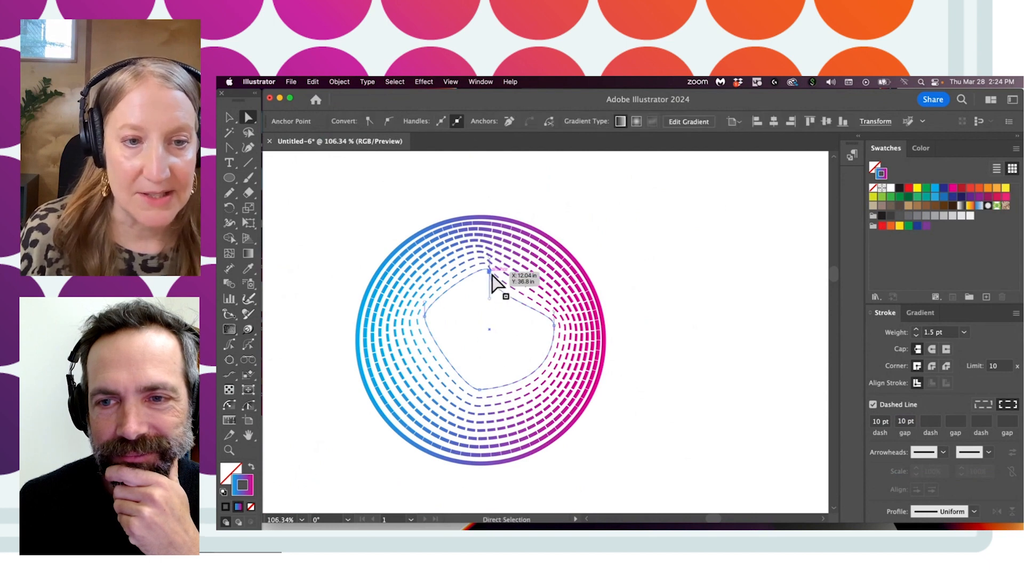
{"action": "left_click_drag", "start_coordinate": [494, 314], "coordinate": [497, 329]}
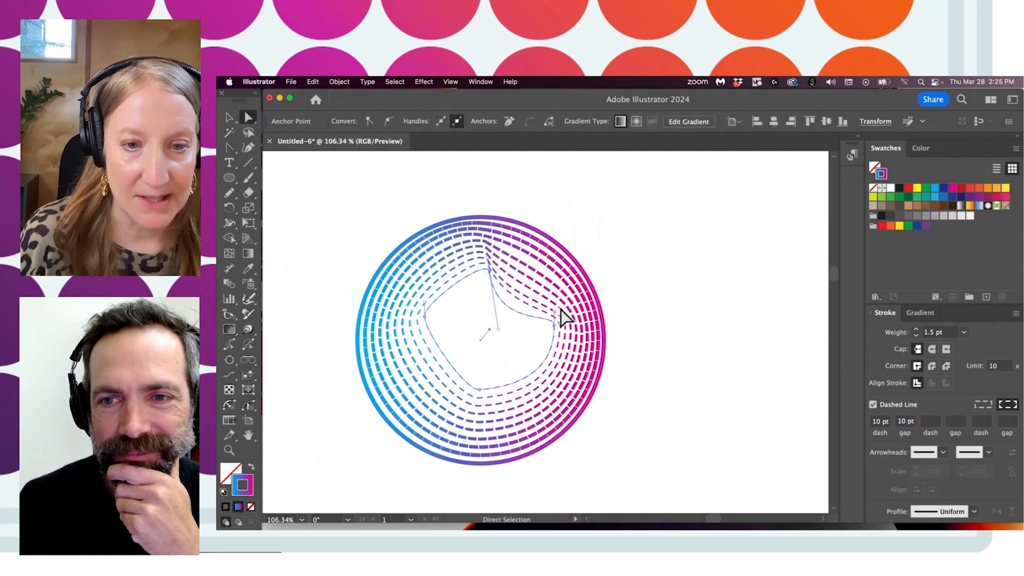
{"action": "left_click_drag", "start_coordinate": [554, 286], "coordinate": [549, 294]}
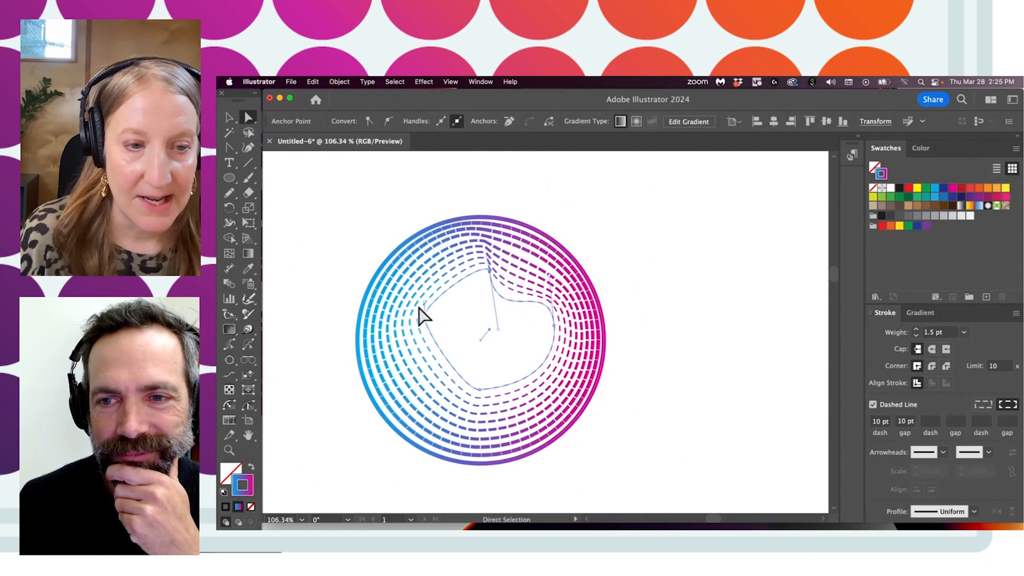
Step: Swing the inner shape's top direction handle up and left, and pull the outer circle's bottom anchor point downward
{"action": "left_click", "coordinate": [230, 450]}
{"action": "left_click_drag", "start_coordinate": [509, 297], "coordinate": [455, 295]}
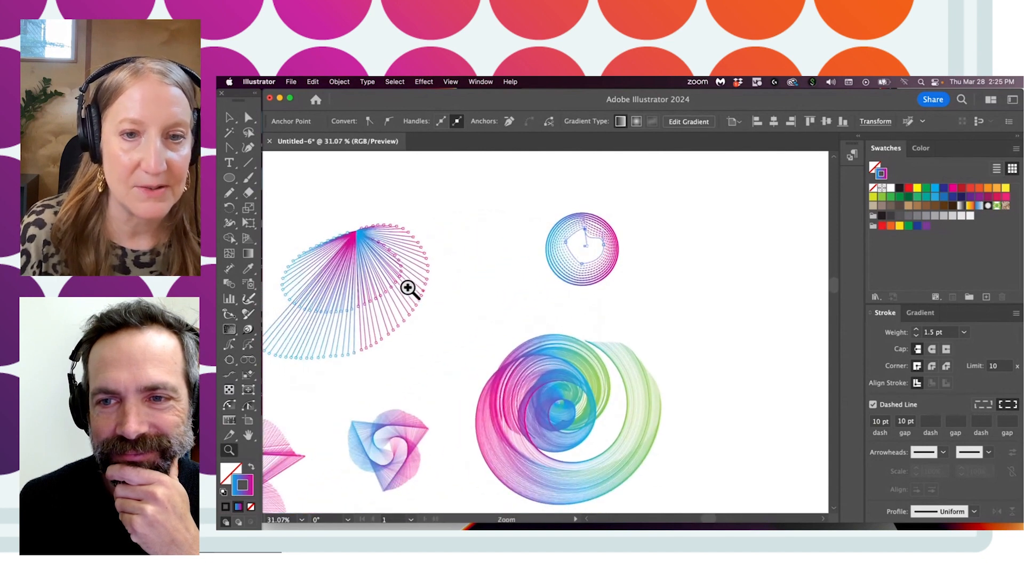
{"action": "left_click", "coordinate": [241, 118]}
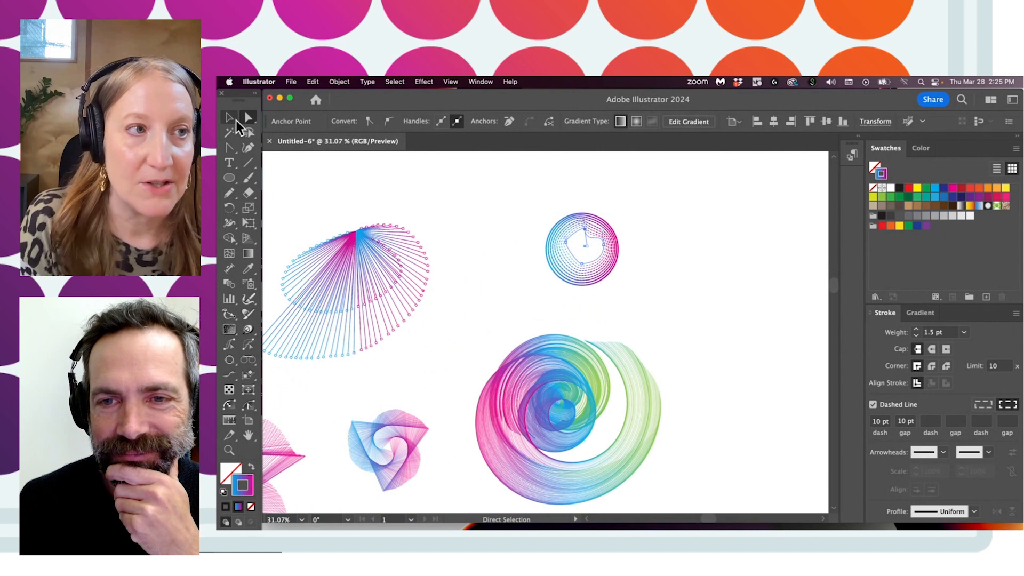
{"action": "left_click_drag", "start_coordinate": [592, 232], "coordinate": [574, 211]}
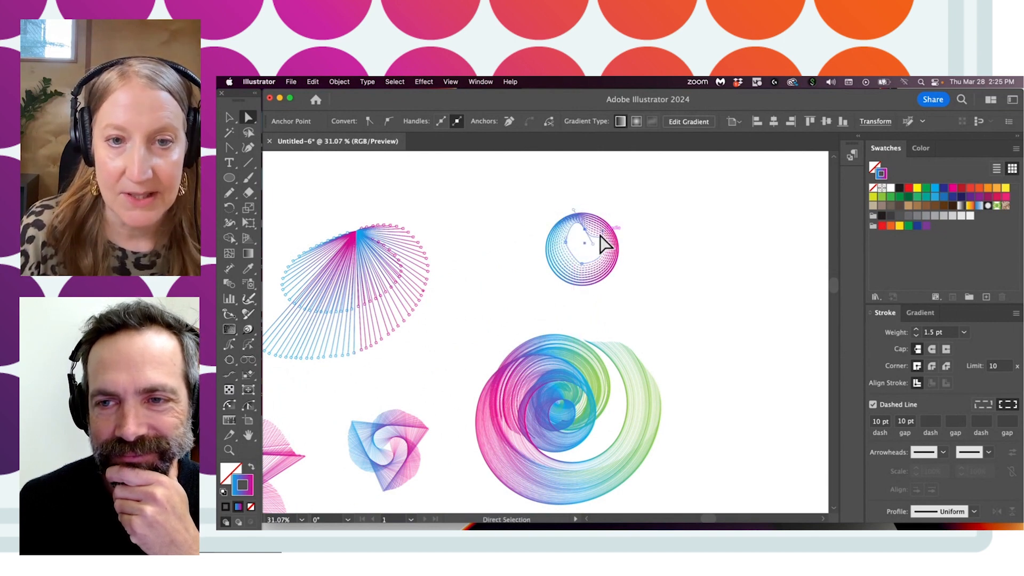
{"action": "left_click_drag", "start_coordinate": [582, 285], "coordinate": [584, 308]}
{"action": "left_click", "coordinate": [528, 309]}
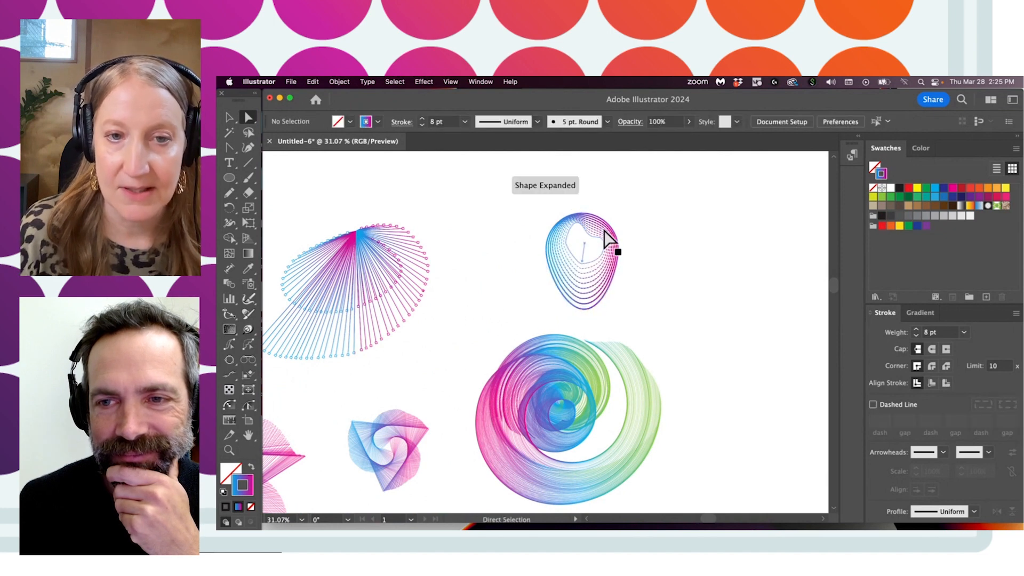
Step: Move the dashed blend left into the space between the line fan and the multicoloured spiral
{"action": "left_click", "coordinate": [229, 117]}
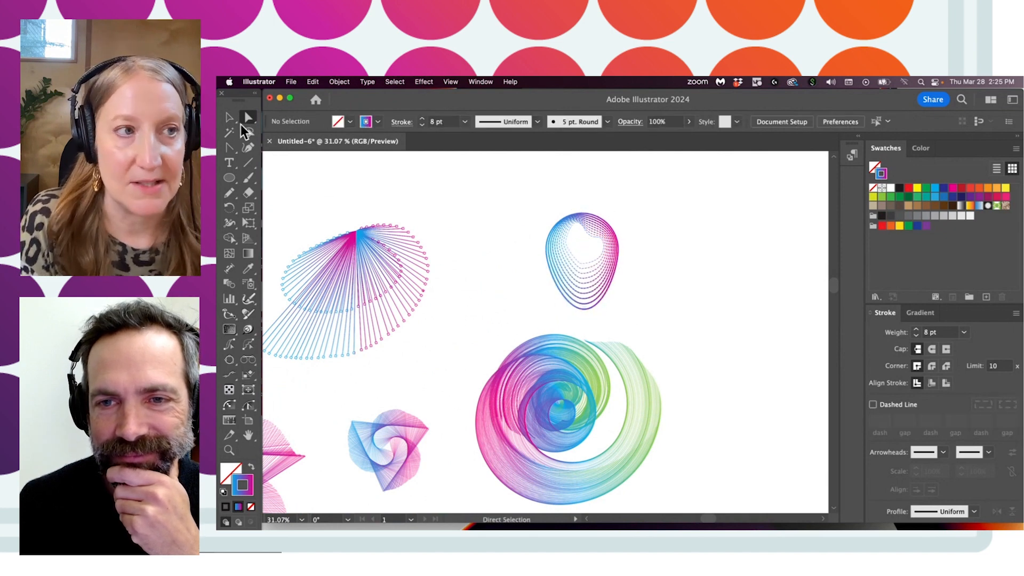
{"action": "left_click_drag", "start_coordinate": [596, 224], "coordinate": [545, 209]}
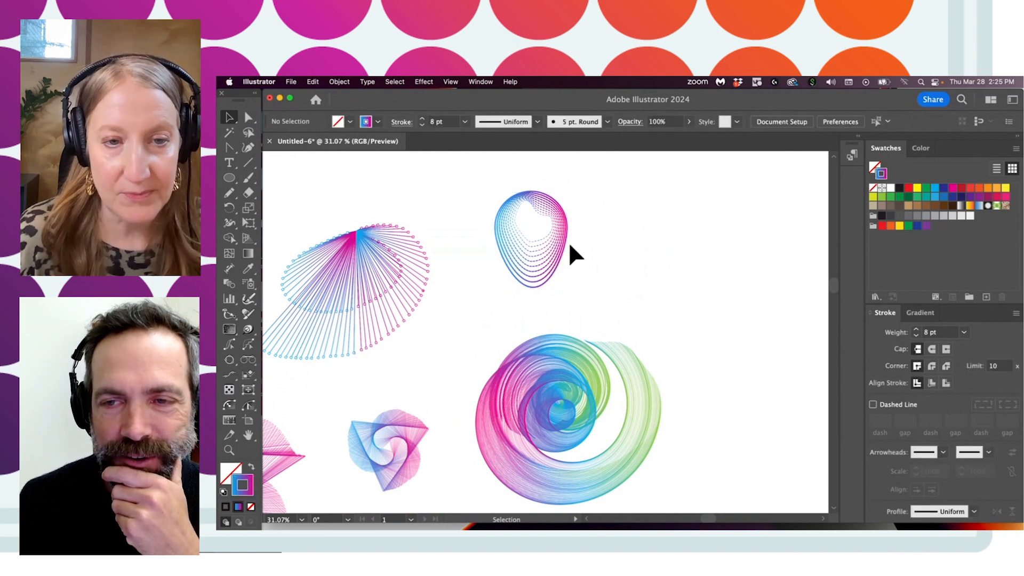
{"action": "left_click_drag", "start_coordinate": [565, 230], "coordinate": [531, 260]}
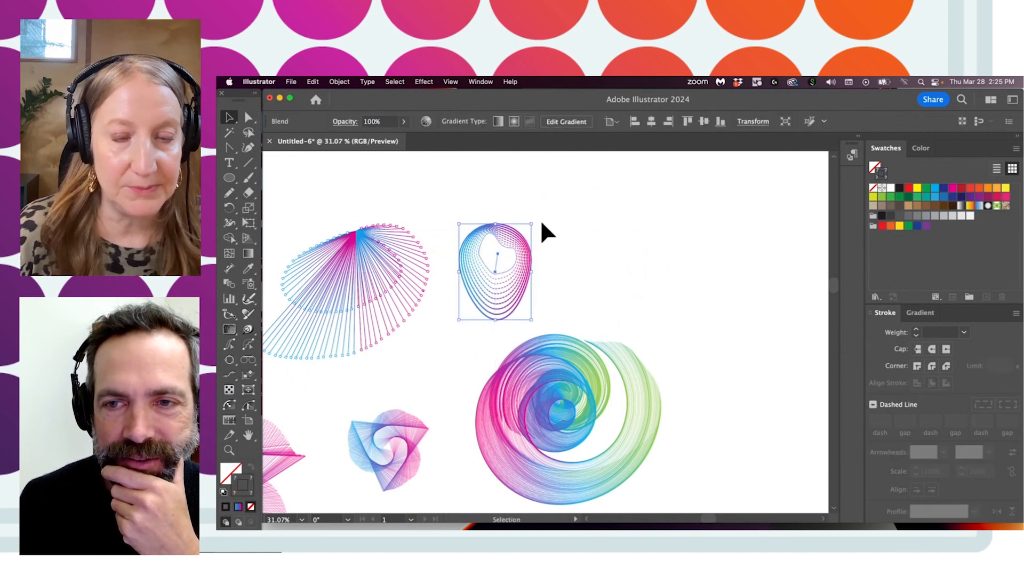
{"action": "left_click", "coordinate": [229, 449]}
{"action": "left_click_drag", "start_coordinate": [493, 268], "coordinate": [536, 253]}
{"action": "key", "text": "v"}
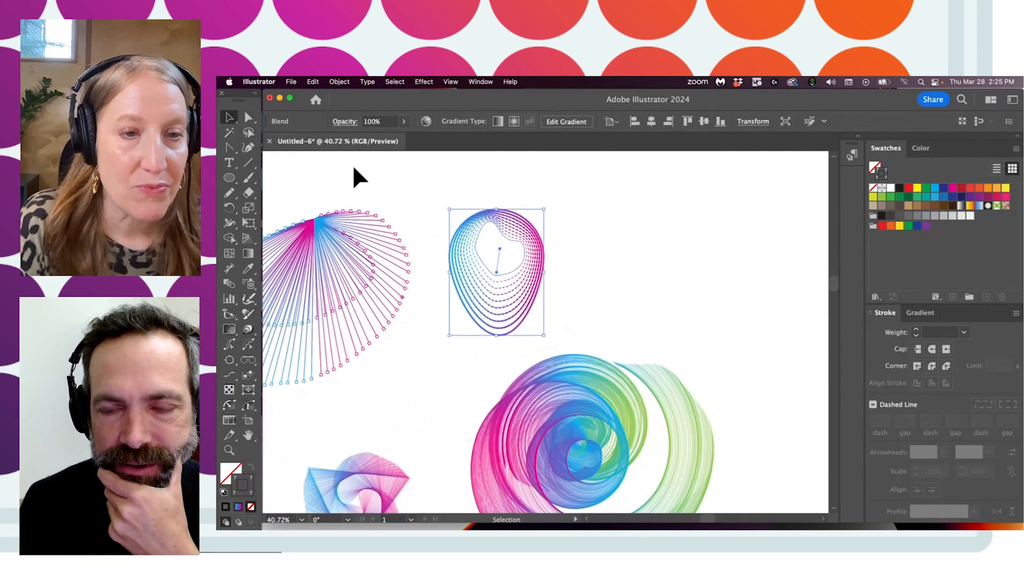
Step: Increase the dashed blend's spacing to 20 specified steps
{"action": "double_click", "coordinate": [229, 283]}
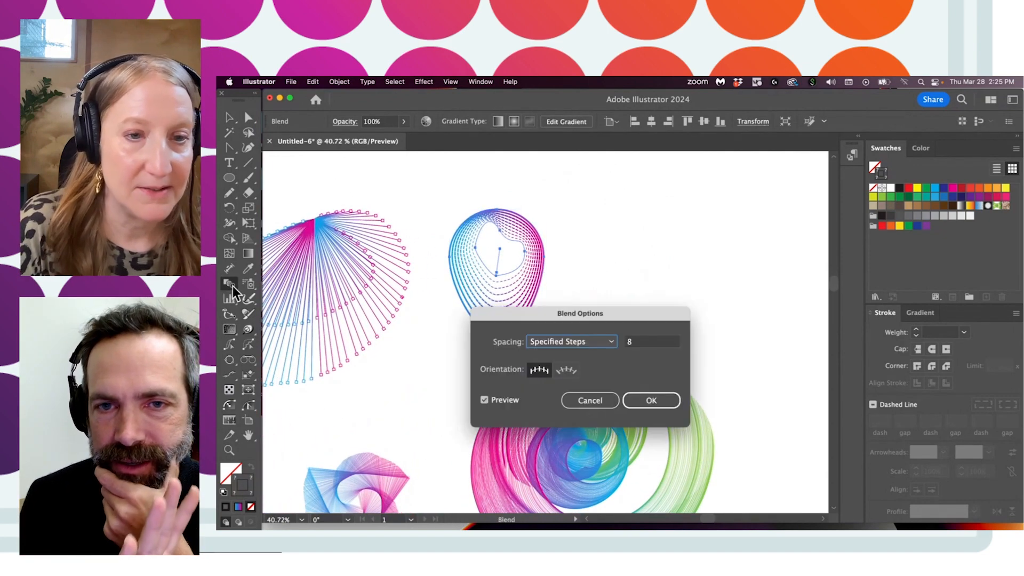
{"action": "double_click", "coordinate": [635, 342]}
{"action": "type", "text": "20"}
{"action": "key", "text": "Return"}
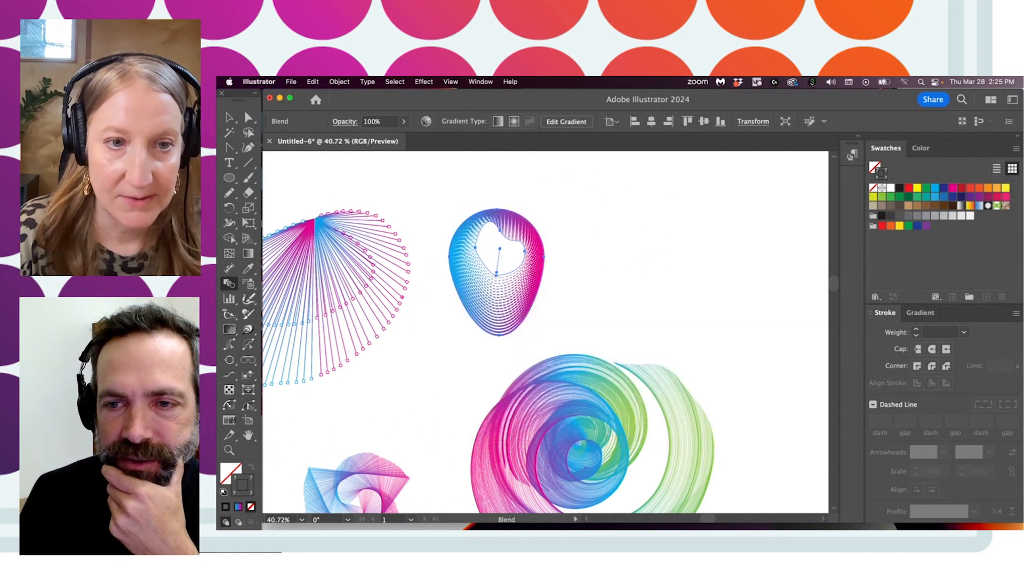
{"action": "left_click", "coordinate": [229, 117]}
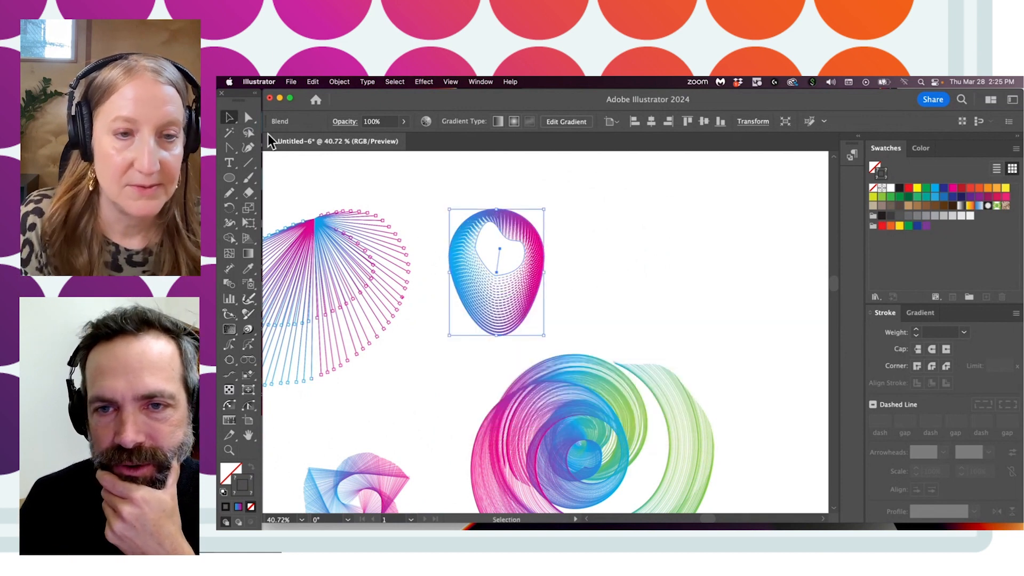
Step: Draw a small circle with the blue-to-magenta gradient stroke above the dashed blend and move it to the left
{"action": "scroll", "coordinate": [533, 245], "scroll_direction": "up", "scroll_amount": 3}
{"action": "scroll", "coordinate": [533, 246], "scroll_direction": "right", "scroll_amount": 1}
{"action": "left_click", "coordinate": [235, 176]}
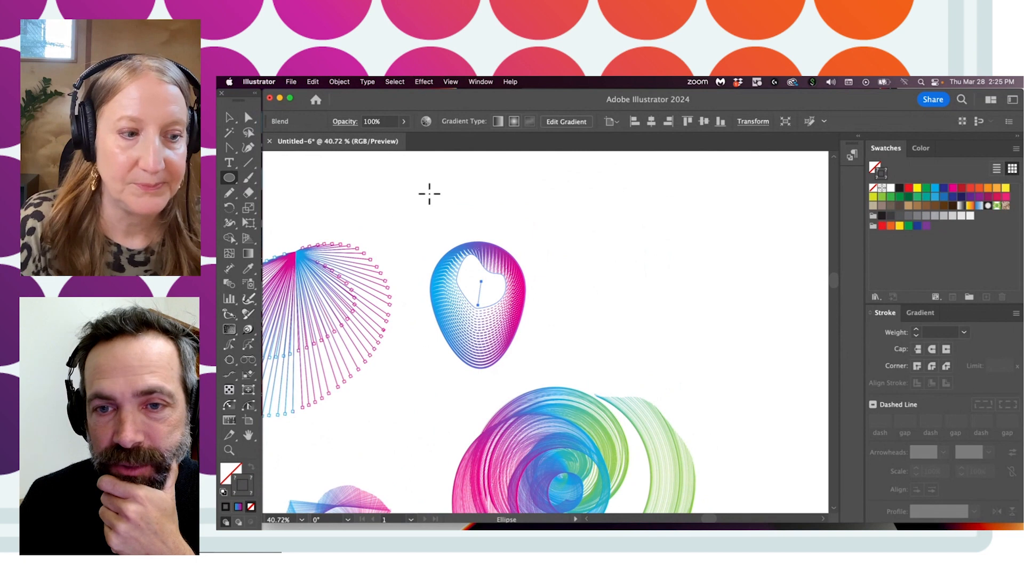
{"action": "left_click_drag", "start_coordinate": [502, 175], "coordinate": [543, 216]}
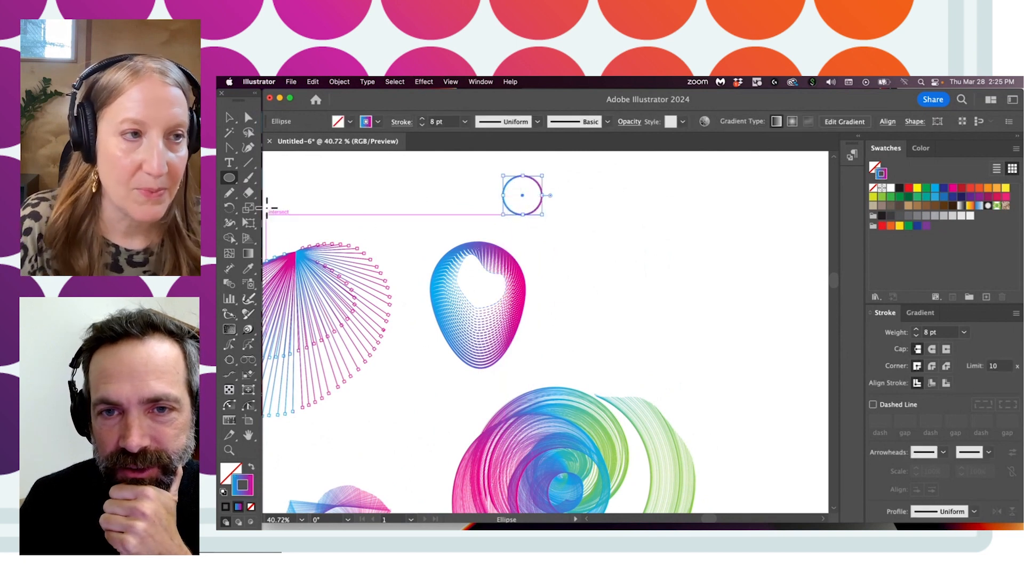
{"action": "left_click", "coordinate": [229, 118]}
{"action": "left_click", "coordinate": [557, 220]}
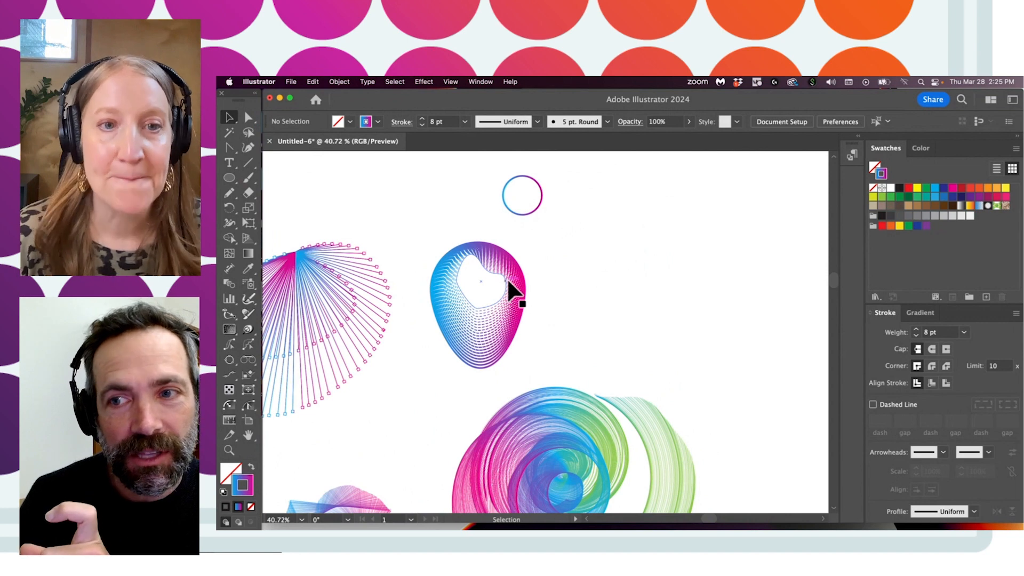
{"action": "left_click_drag", "start_coordinate": [517, 216], "coordinate": [423, 220]}
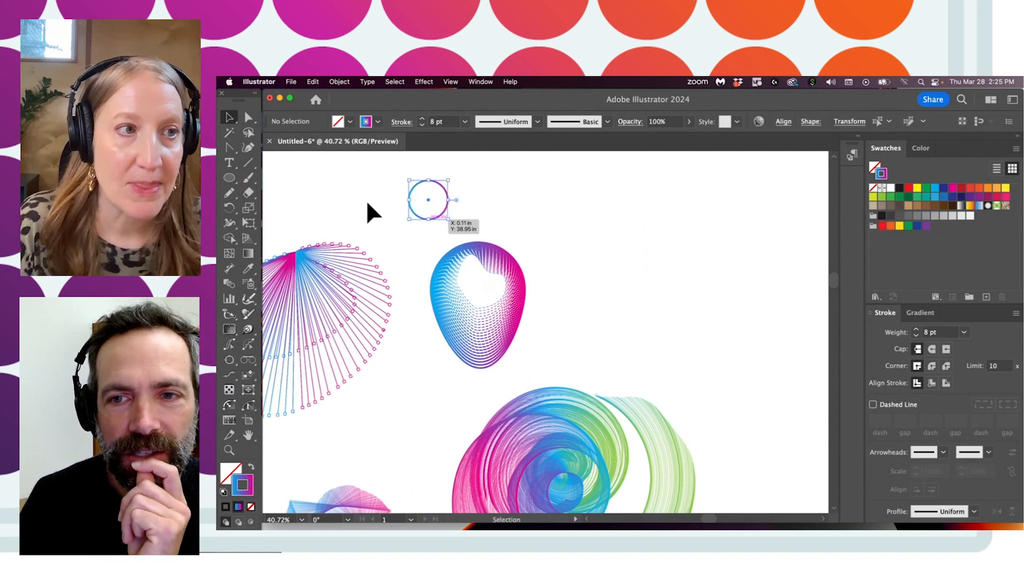
Step: Draw a square of about 2.1 in to the right of the circle, with a red fill and no stroke
{"action": "left_click_drag", "start_coordinate": [229, 178], "coordinate": [270, 176]}
{"action": "left_click_drag", "start_coordinate": [521, 185], "coordinate": [551, 214]}
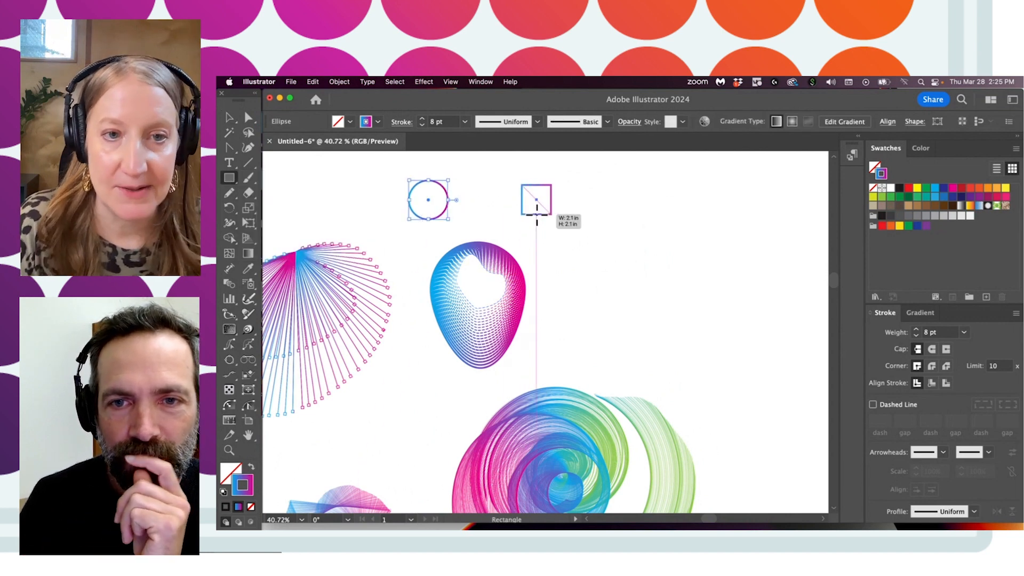
{"action": "left_click", "coordinate": [229, 117]}
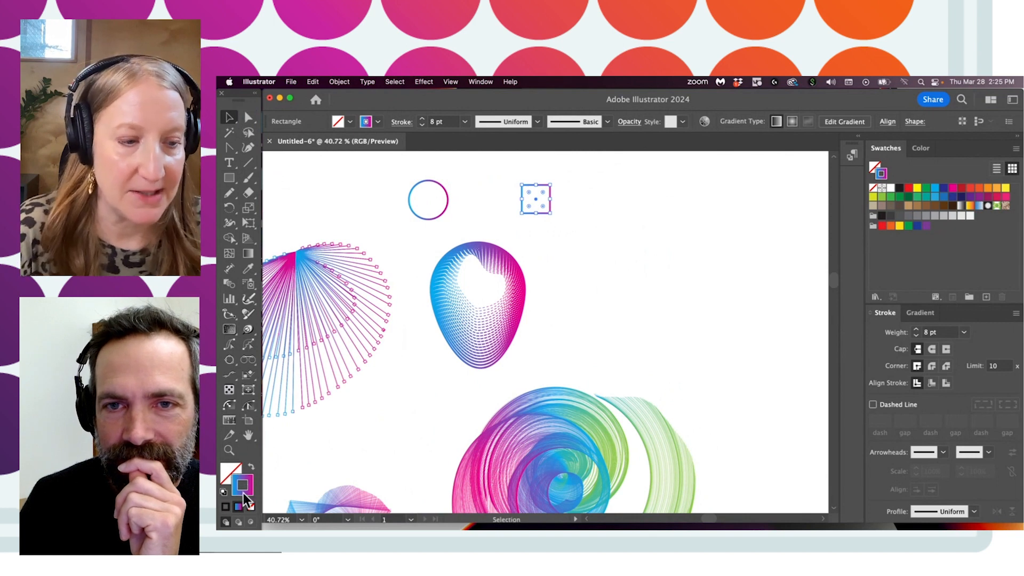
{"action": "left_click", "coordinate": [251, 507]}
{"action": "left_click", "coordinate": [887, 147]}
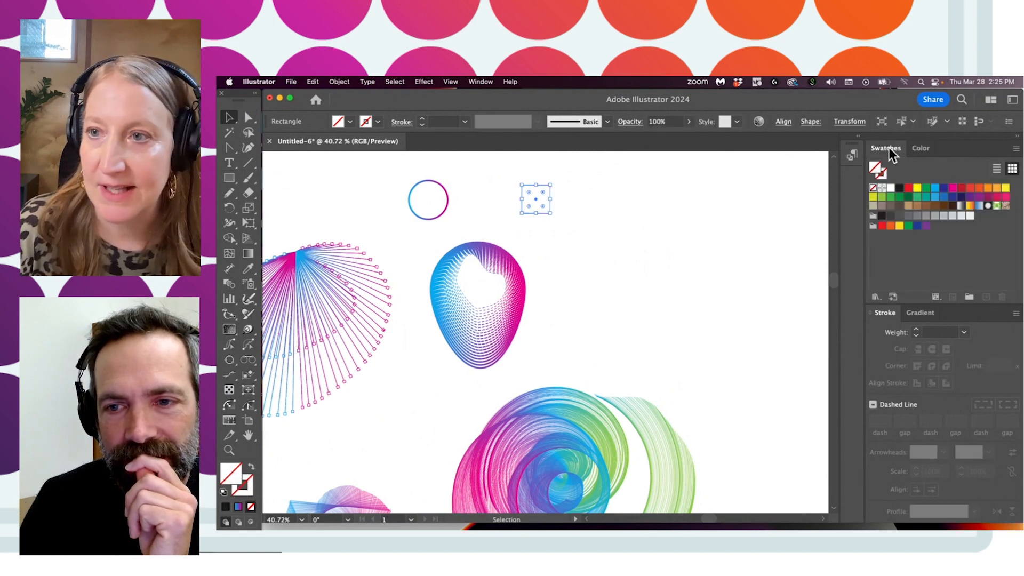
{"action": "left_click", "coordinate": [908, 188]}
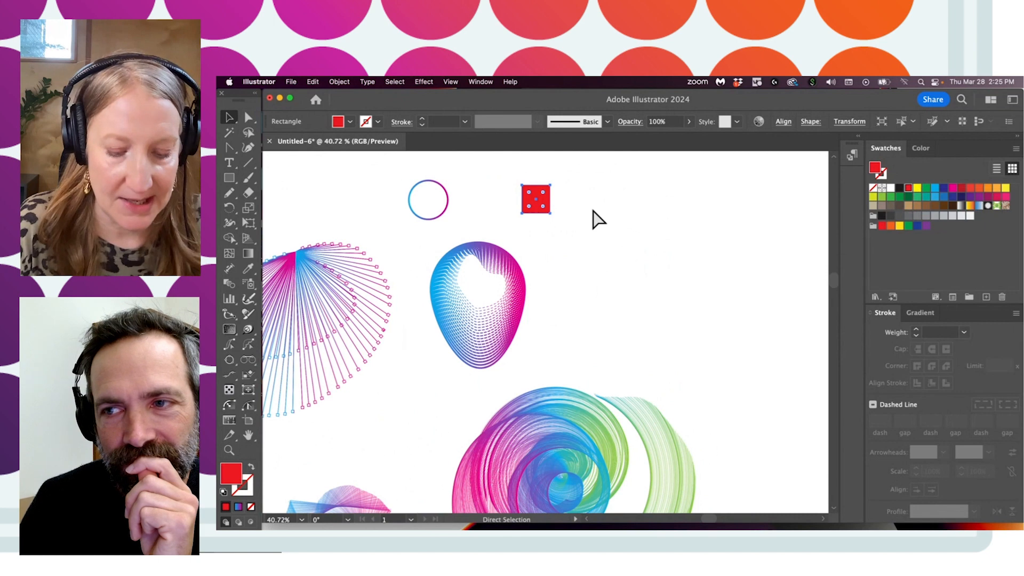
Step: Blend the red square with a gray-brown copy placed to its right, using 3 specified steps
{"action": "left_click_drag", "start_coordinate": [561, 198], "coordinate": [659, 197]}
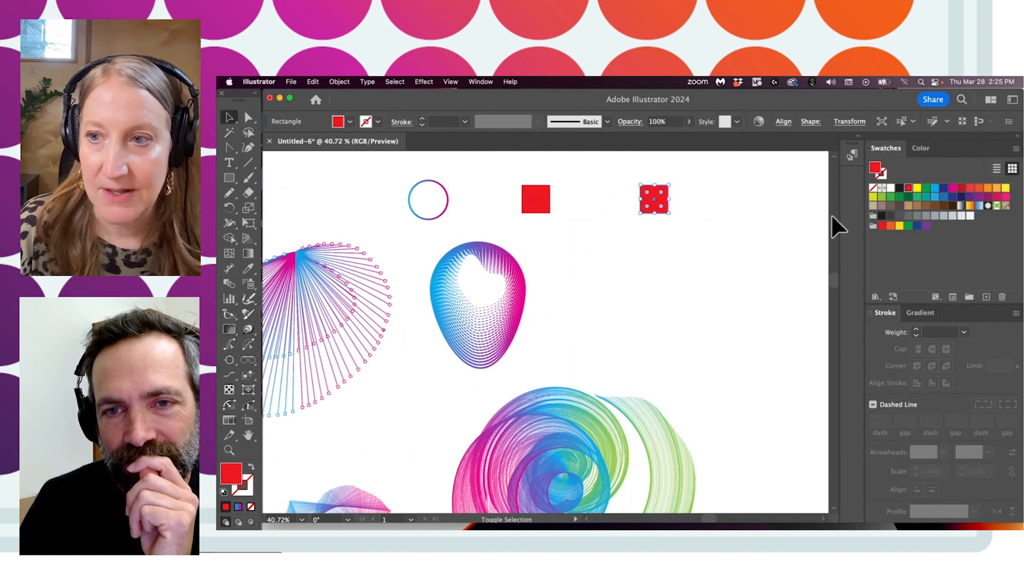
{"action": "left_click", "coordinate": [890, 206]}
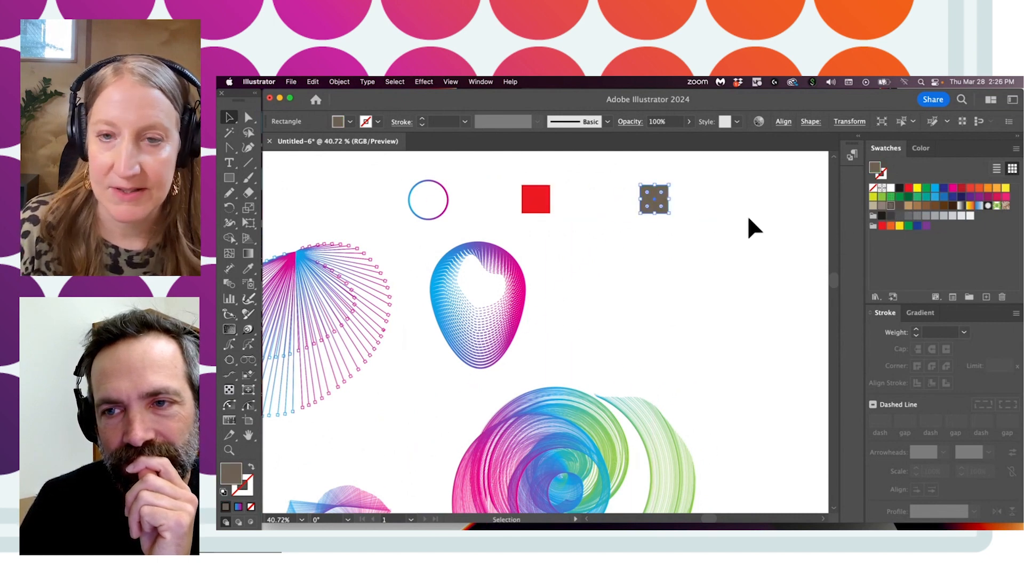
{"action": "left_click", "coordinate": [530, 205], "text": "shift"}
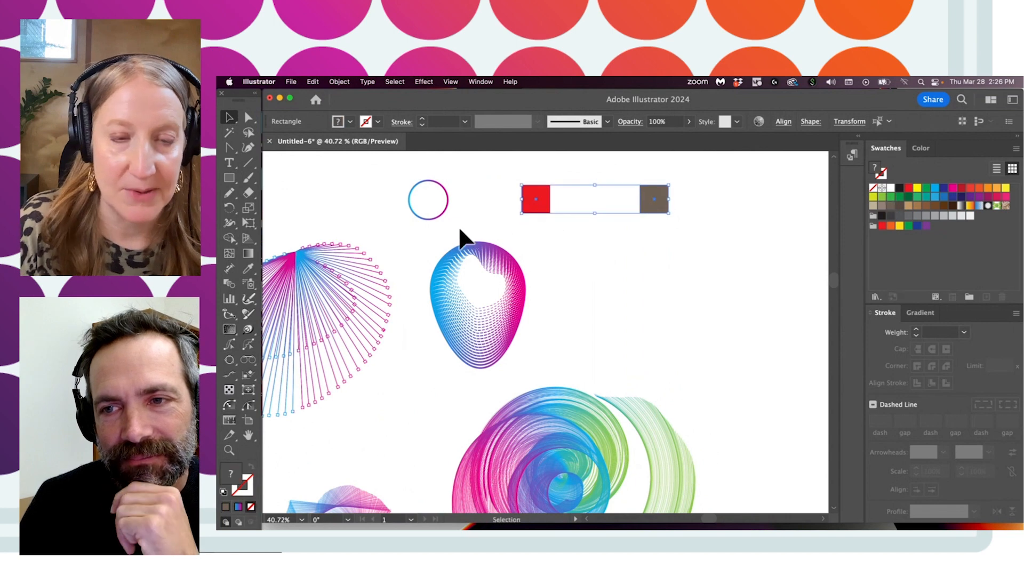
{"action": "double_click", "coordinate": [229, 284]}
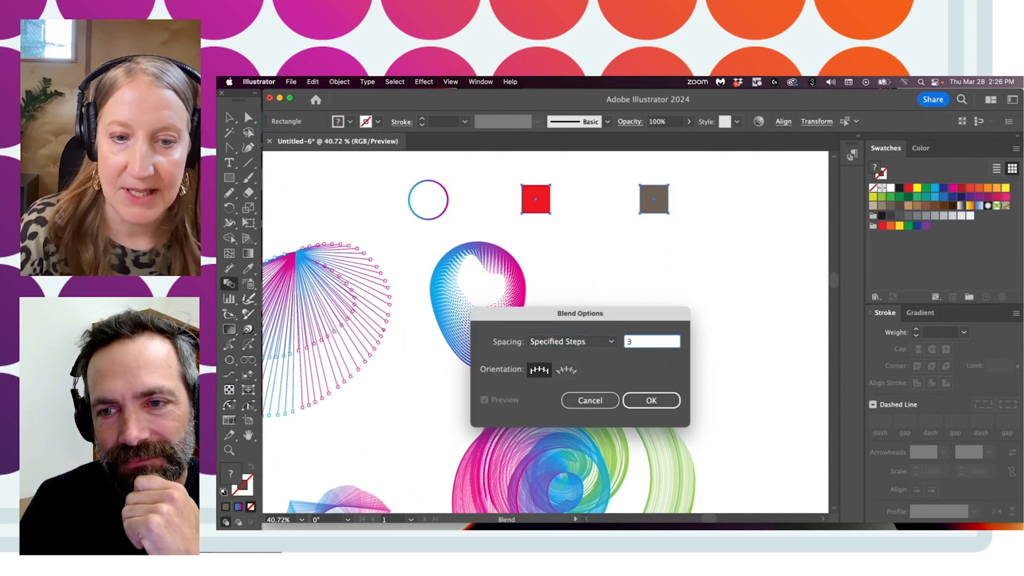
{"action": "left_click", "coordinate": [638, 398]}
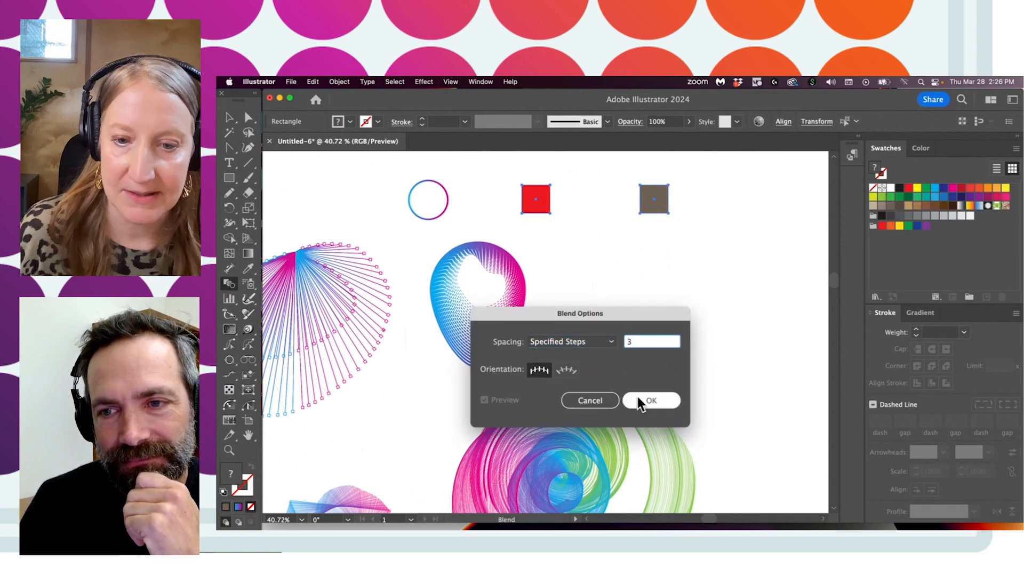
{"action": "left_click", "coordinate": [659, 203]}
{"action": "key", "text": "v"}
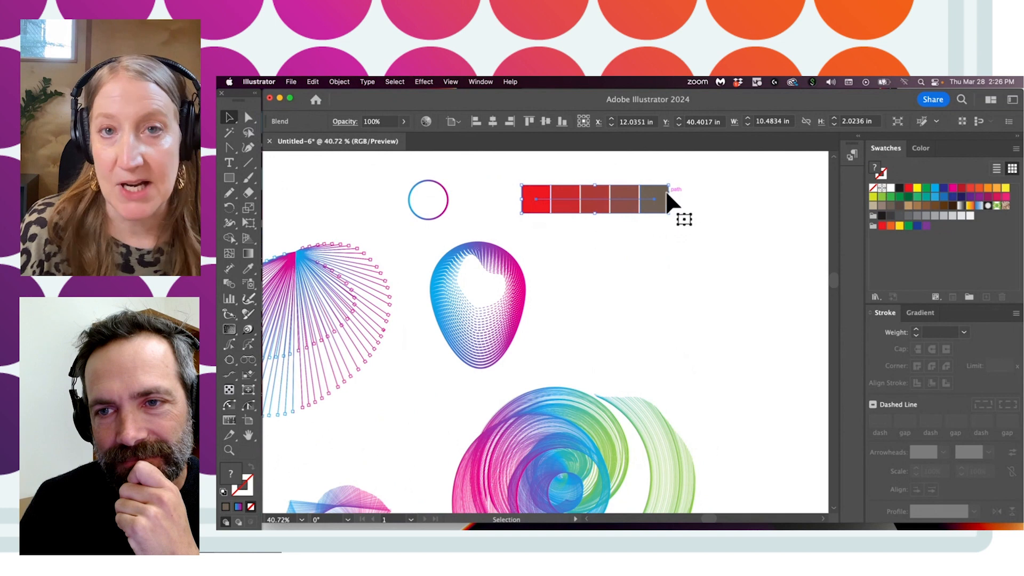
Step: Recolor the blend's end squares individually, making the right one yellow-green and the left one light blue
{"action": "left_click_drag", "start_coordinate": [249, 118], "coordinate": [299, 131]}
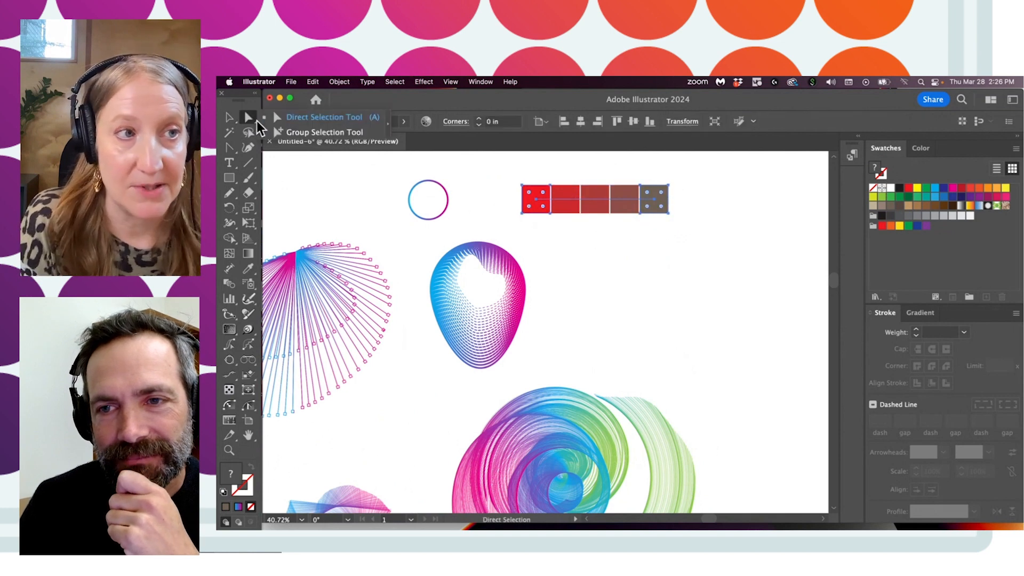
{"action": "left_click", "coordinate": [654, 200]}
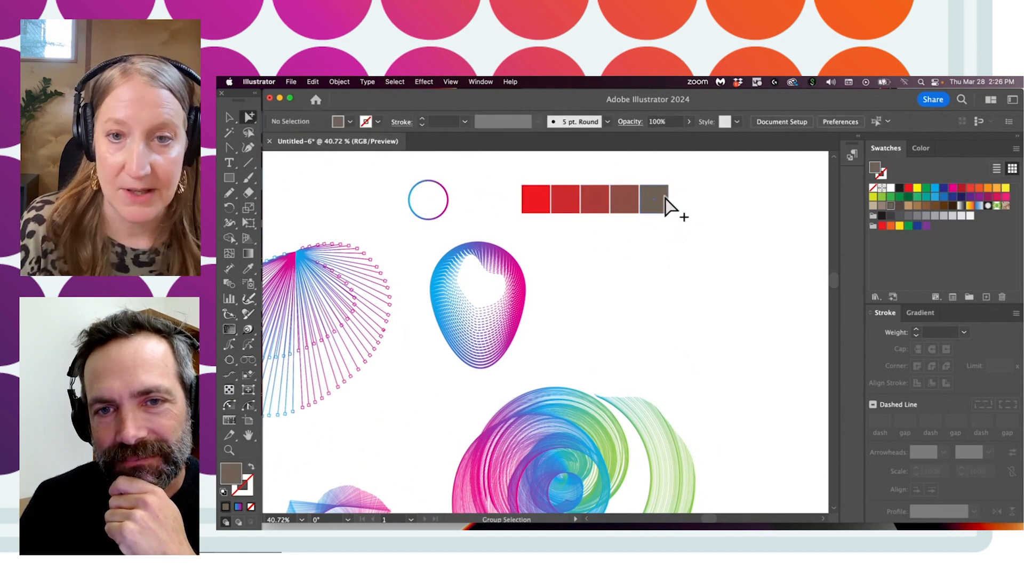
{"action": "left_click", "coordinate": [873, 197]}
{"action": "left_click", "coordinate": [530, 202]}
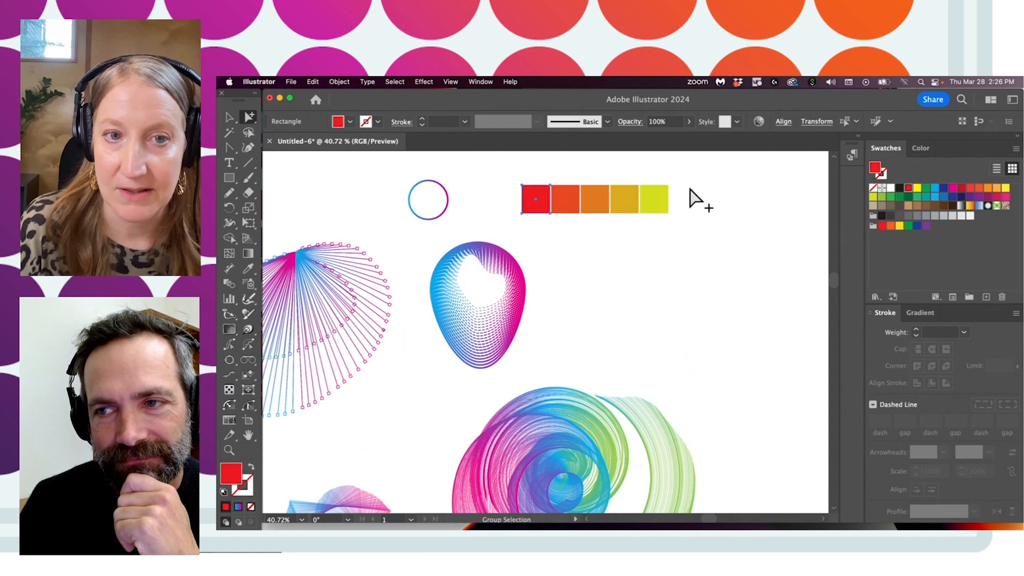
{"action": "left_click", "coordinate": [935, 198]}
{"action": "left_click", "coordinate": [763, 222]}
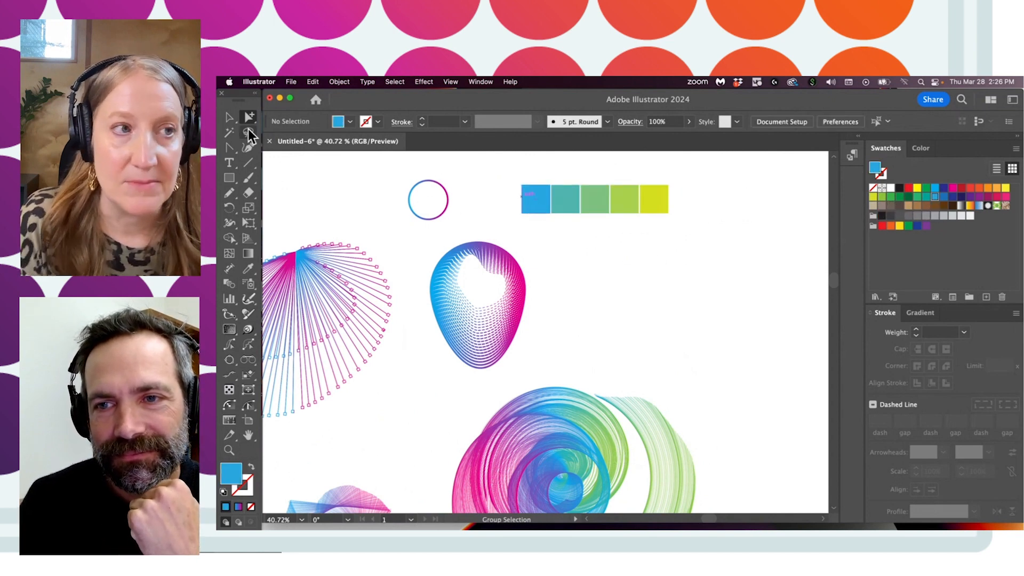
Step: Delete the blended row of squares
{"action": "left_click_drag", "start_coordinate": [568, 193], "coordinate": [560, 186]}
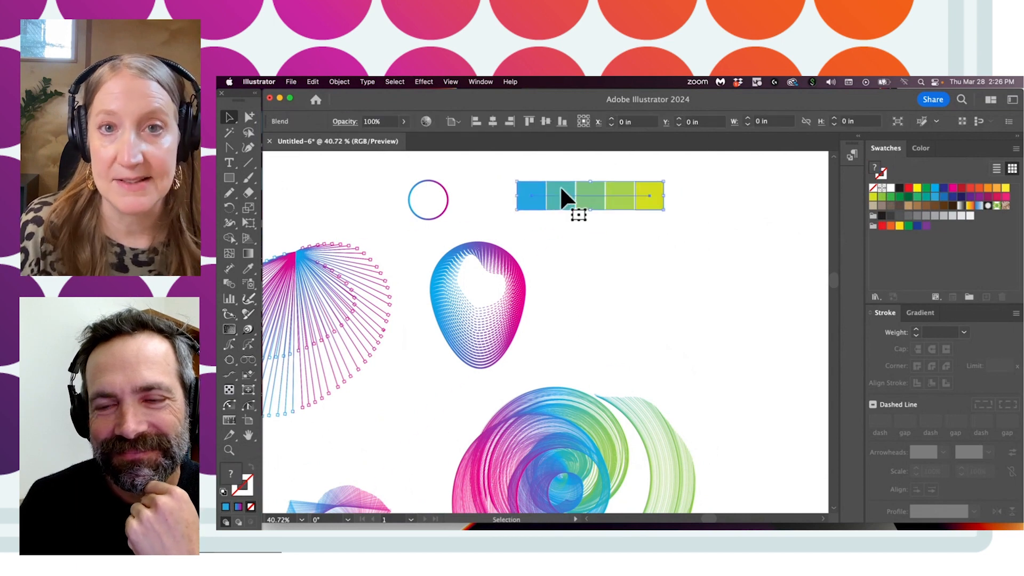
{"action": "left_click", "coordinate": [553, 235]}
{"action": "left_click", "coordinate": [594, 195]}
{"action": "key", "text": "Delete"}
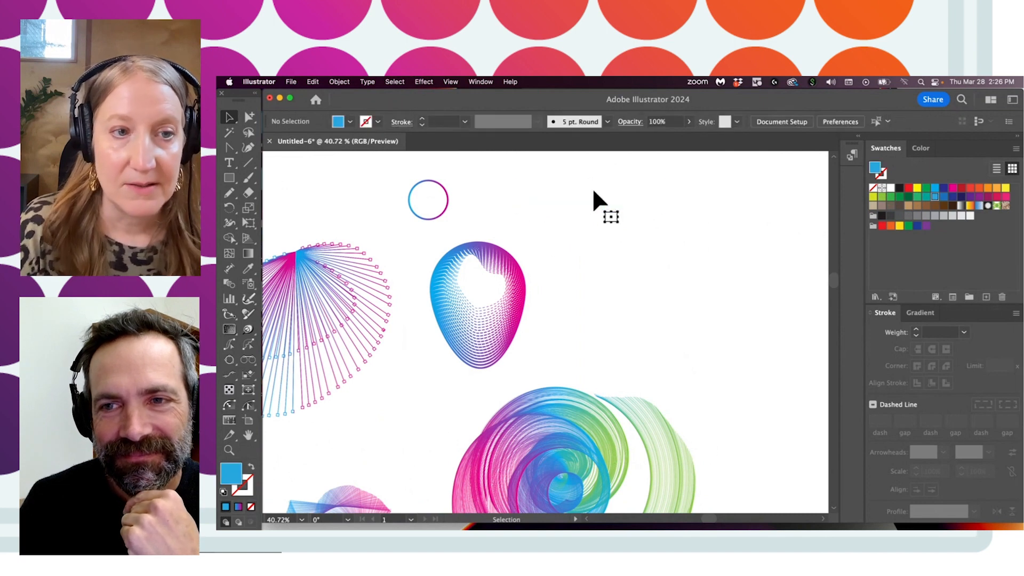
{"action": "left_click", "coordinate": [429, 184]}
{"action": "left_click", "coordinate": [375, 208]}
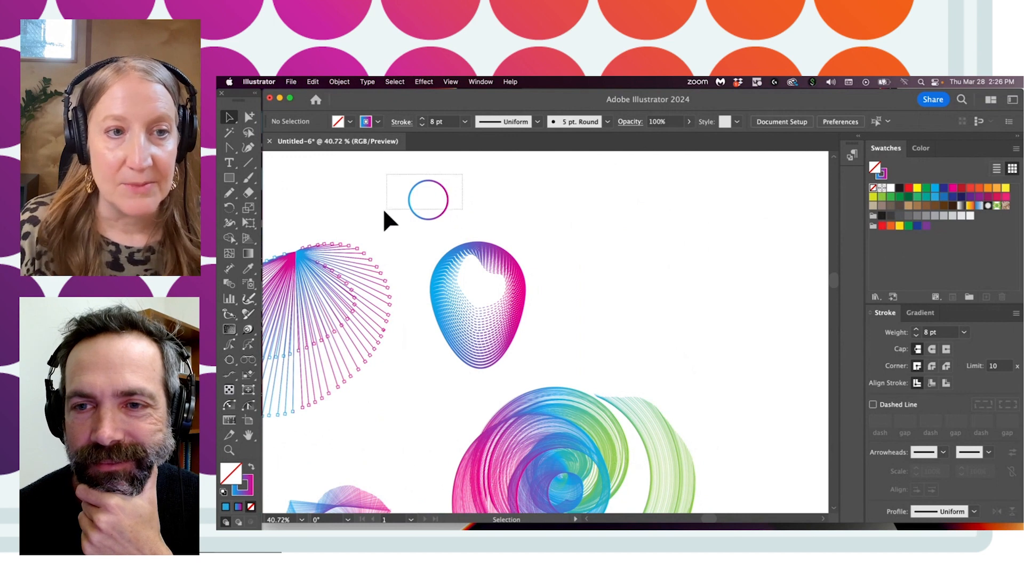
{"action": "left_click_drag", "start_coordinate": [385, 211], "coordinate": [384, 212]}
{"action": "left_click", "coordinate": [490, 201]}
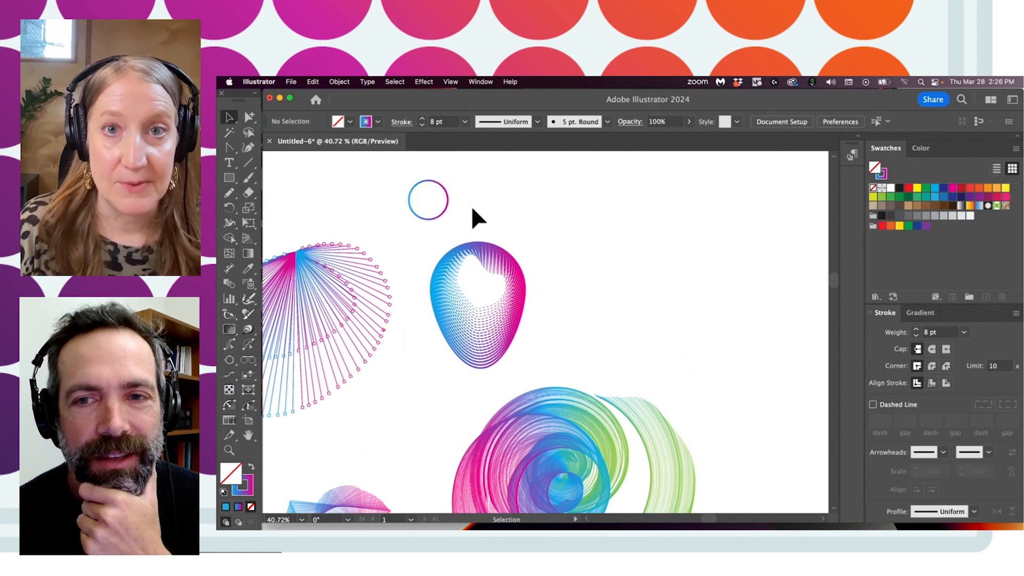
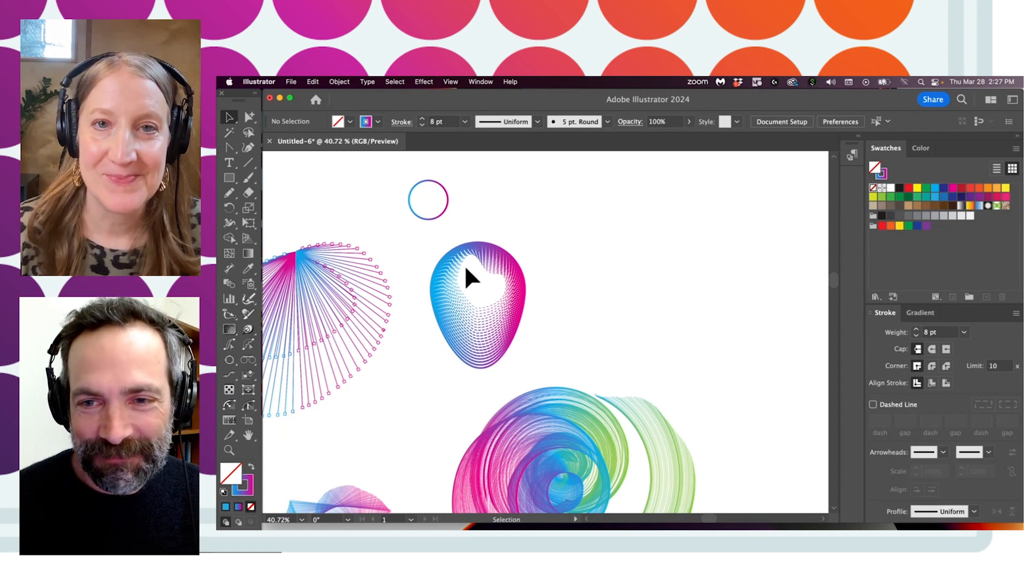
Step: Delete the small gradient-outlined circle above the dashed blend
{"action": "left_click", "coordinate": [448, 199]}
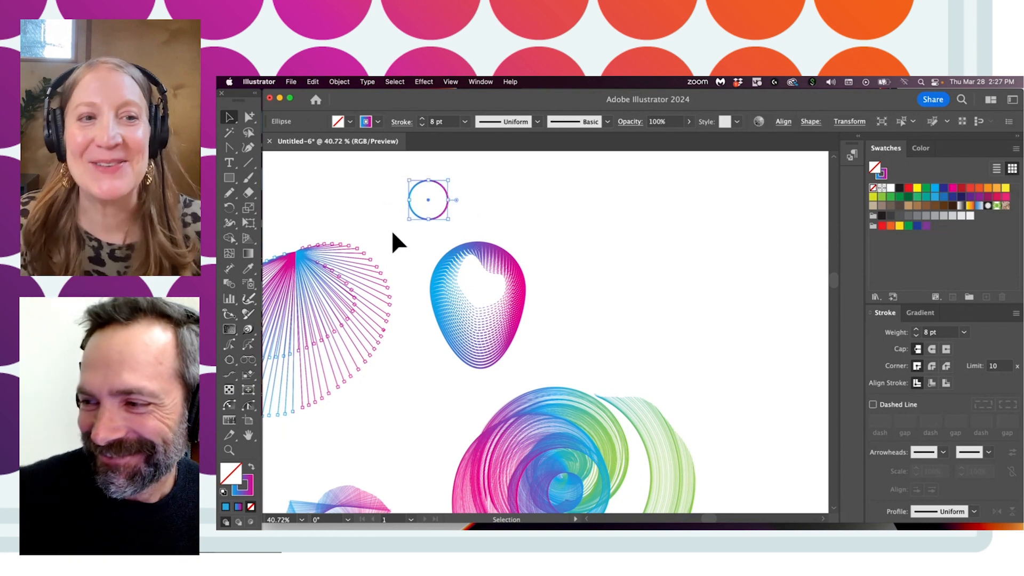
{"action": "left_click", "coordinate": [451, 196]}
{"action": "left_click", "coordinate": [448, 195]}
{"action": "key", "text": "Delete"}
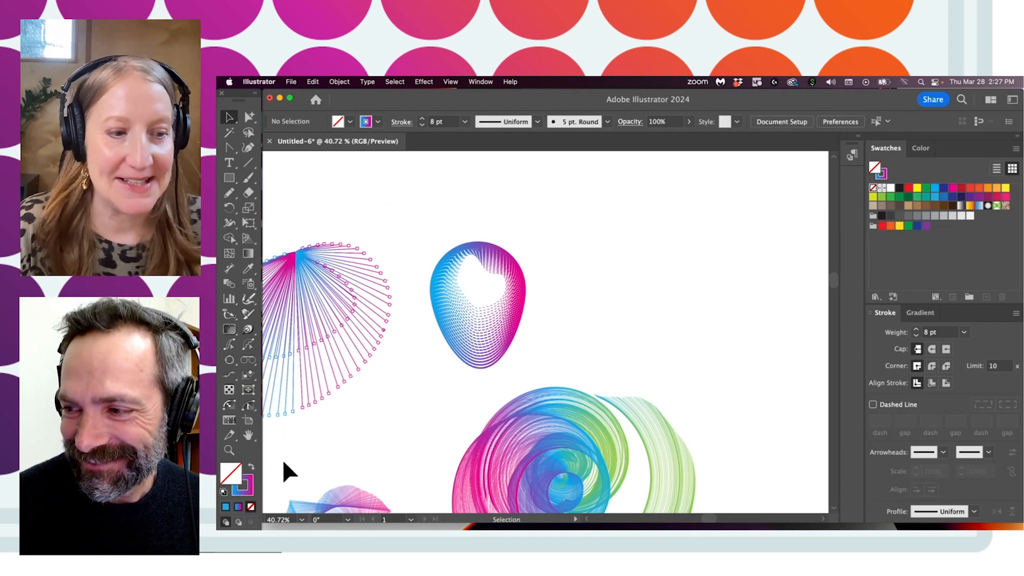
Step: Draw a small circle above the dashed blend with the blue-to-magenta gradient as its fill and no stroke
{"action": "left_click_drag", "start_coordinate": [230, 187], "coordinate": [291, 210]}
{"action": "left_click_drag", "start_coordinate": [438, 171], "coordinate": [474, 207]}
{"action": "left_click", "coordinate": [249, 117]}
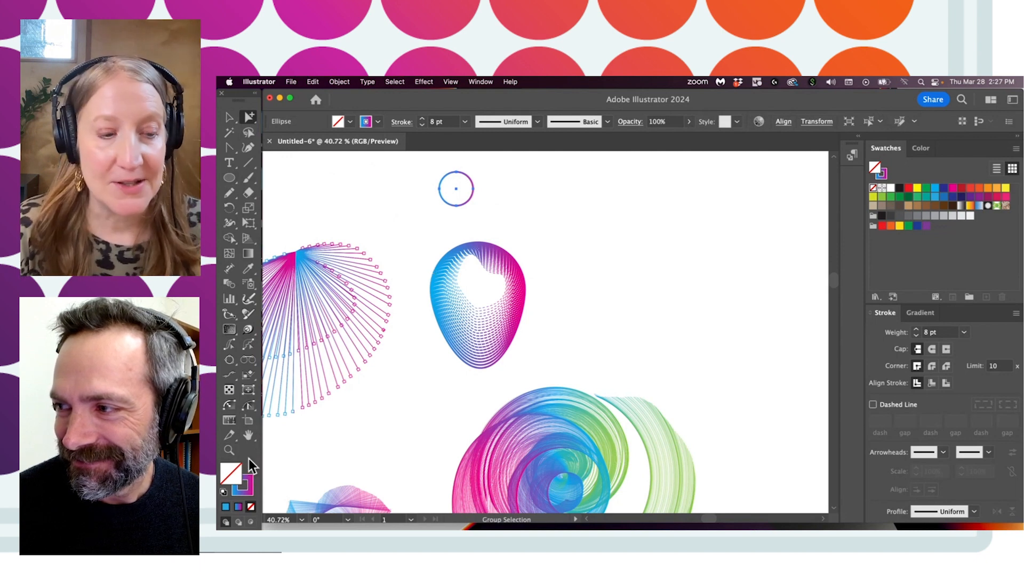
{"action": "left_click", "coordinate": [238, 507]}
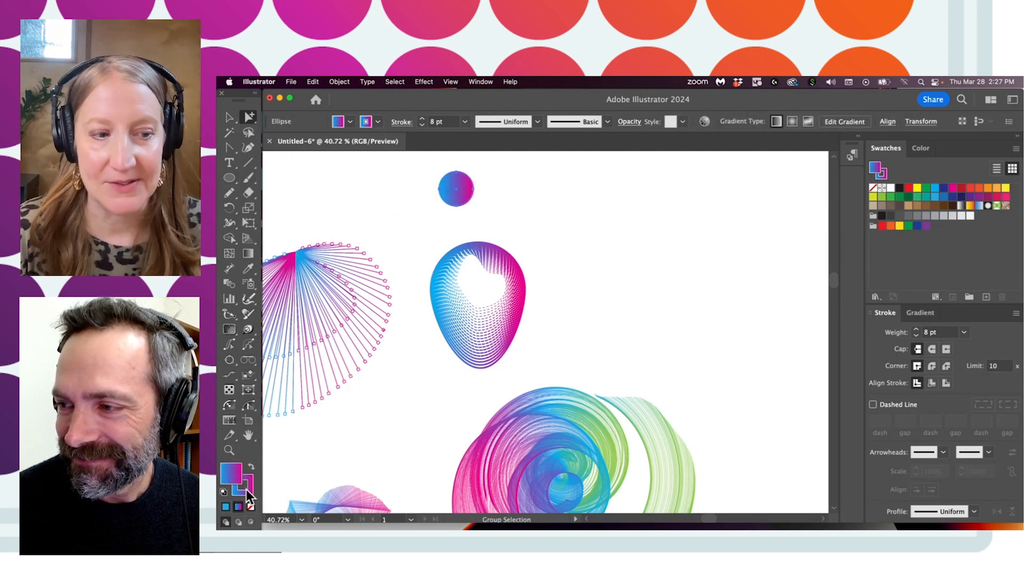
{"action": "left_click", "coordinate": [247, 490]}
{"action": "left_click", "coordinate": [250, 506]}
{"action": "left_click", "coordinate": [422, 235]}
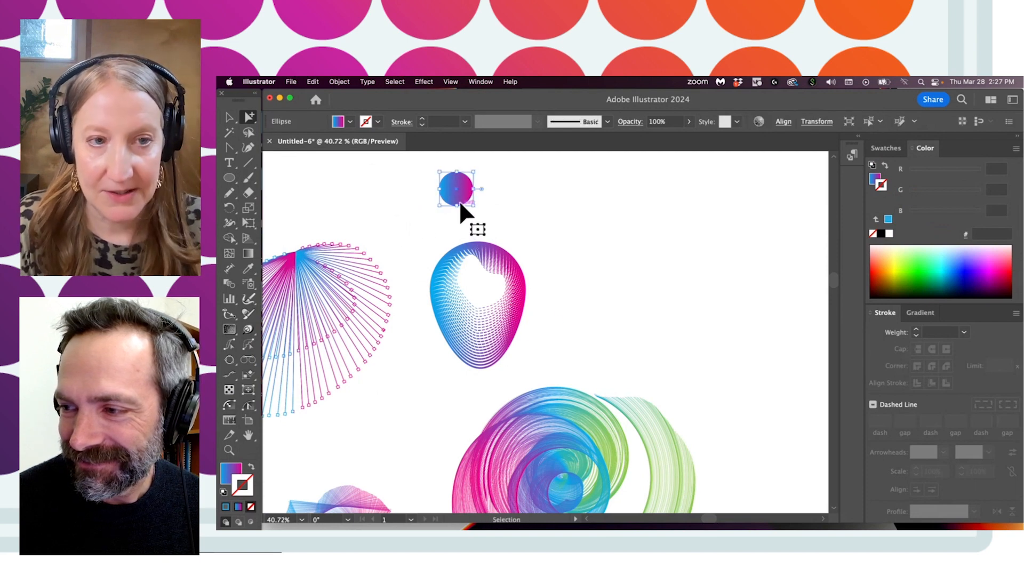
Step: Blend the gradient-filled circle with a copy placed well to its right, using three intermediate steps
{"action": "left_click_drag", "start_coordinate": [459, 201], "coordinate": [669, 206]}
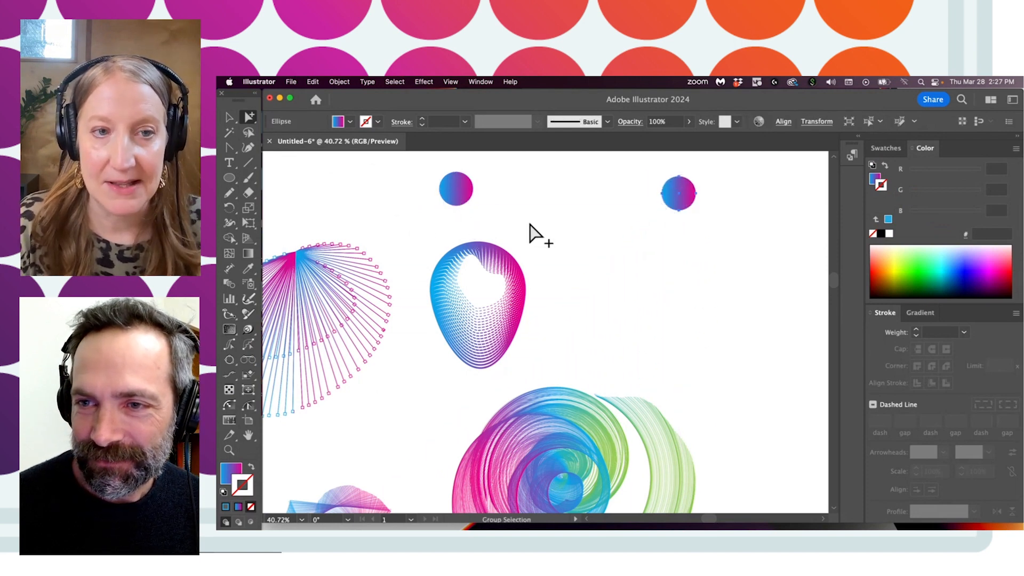
{"action": "left_click", "coordinate": [458, 196], "text": "shift"}
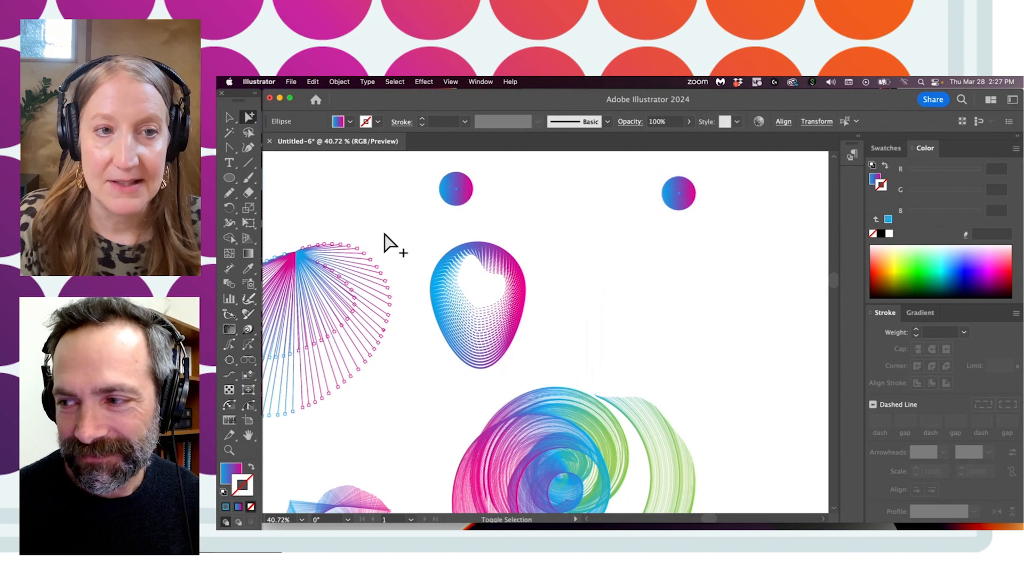
{"action": "double_click", "coordinate": [230, 286]}
{"action": "left_click", "coordinate": [637, 397]}
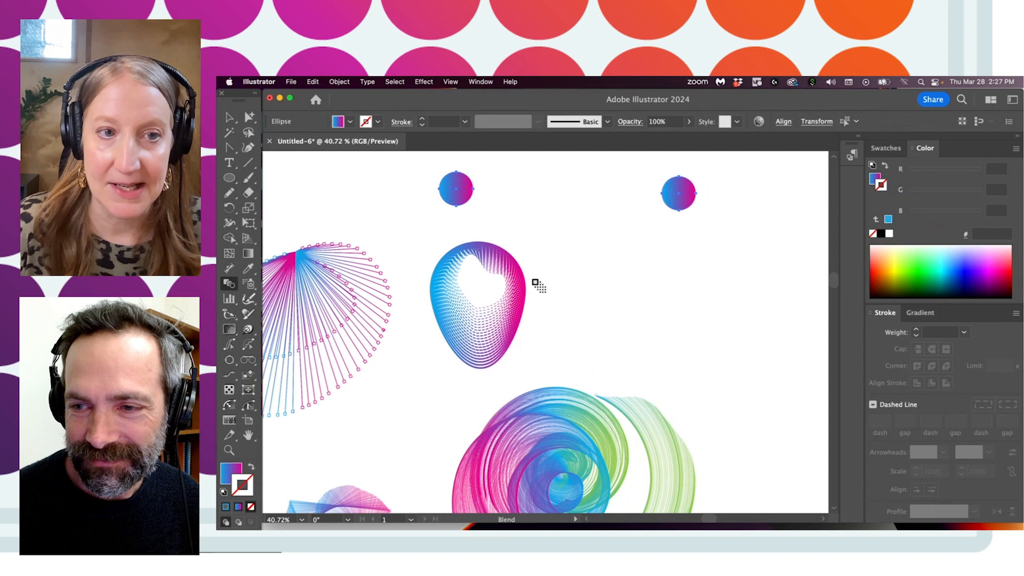
{"action": "left_click", "coordinate": [472, 191]}
{"action": "left_click", "coordinate": [679, 191]}
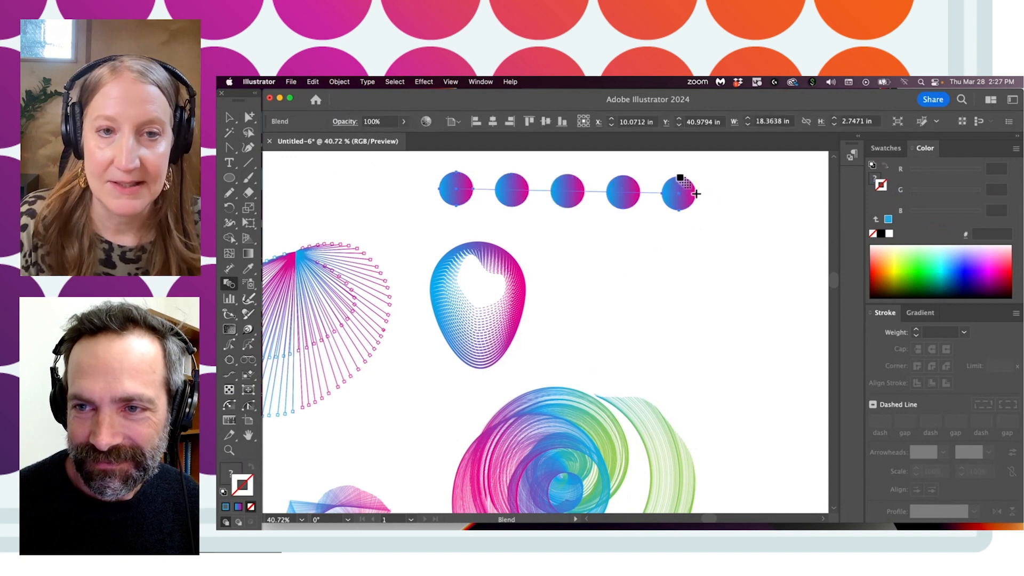
Step: Set the blend between the two gradient-filled circles to 50 specified steps
{"action": "double_click", "coordinate": [229, 284]}
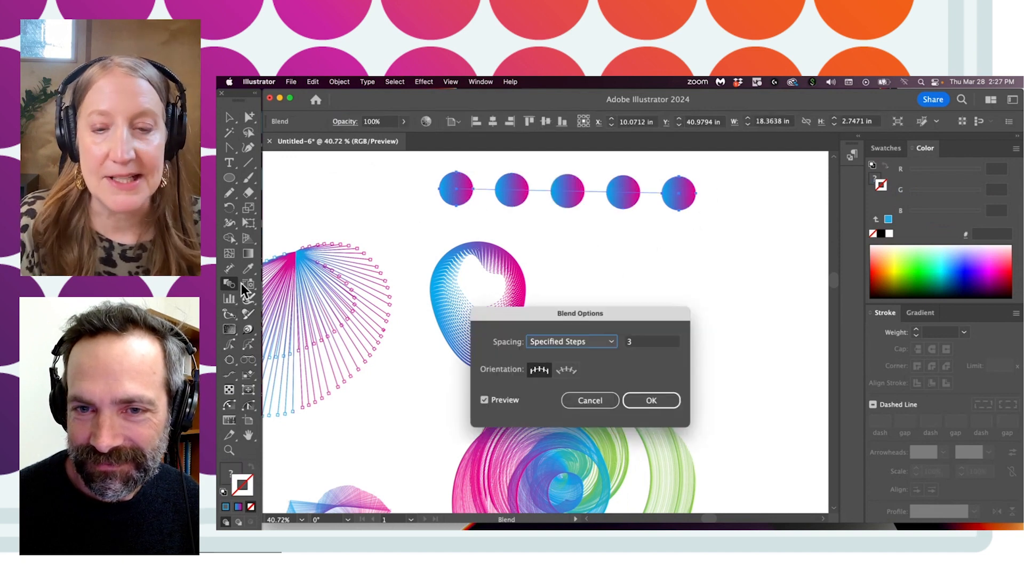
{"action": "type", "text": "100"}
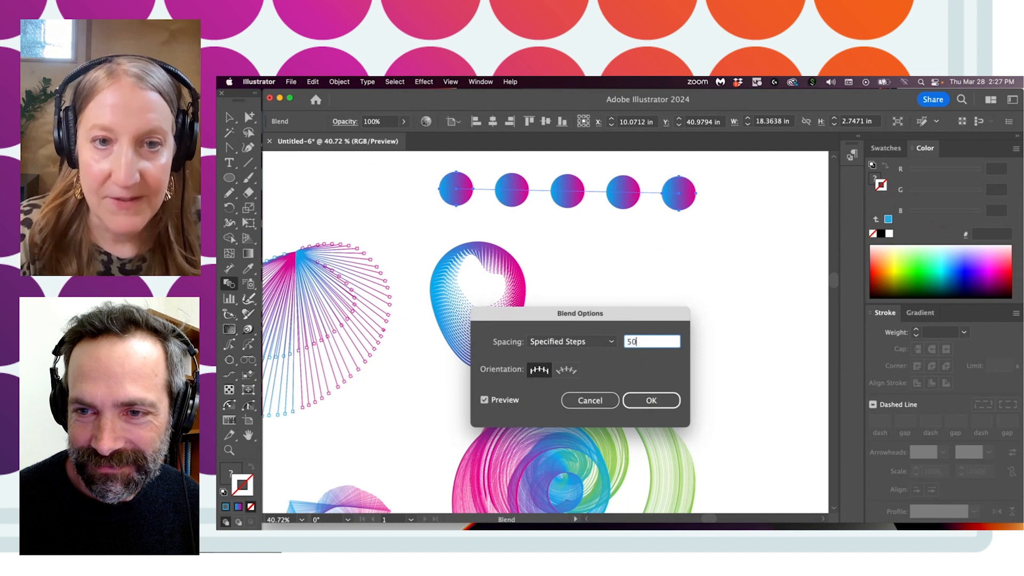
{"action": "key", "text": "Return"}
Step: Separate the blend into its two end circles and fill the first with solid light blue and the other with solid magenta
{"action": "left_click", "coordinate": [230, 118]}
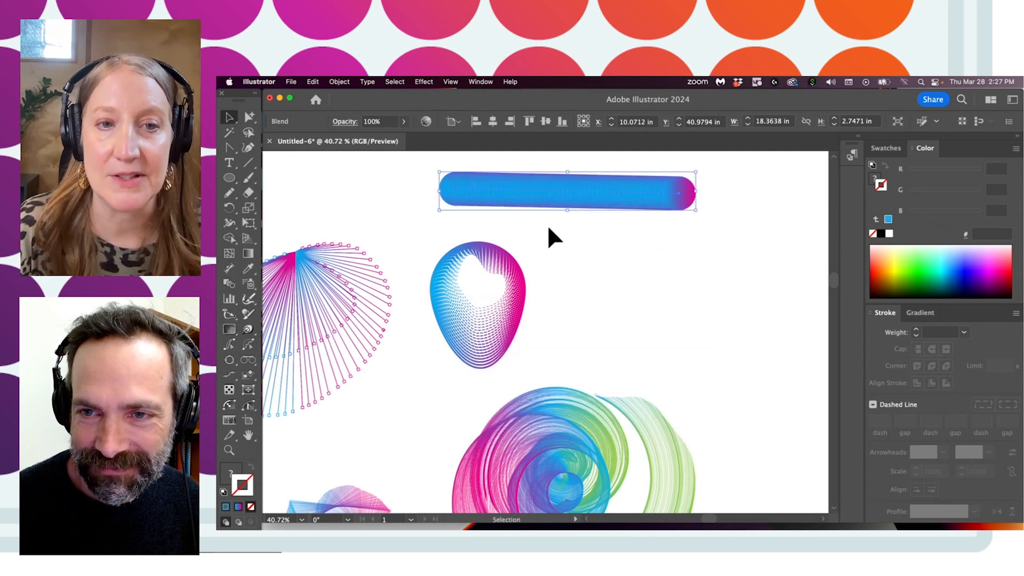
{"action": "left_click", "coordinate": [248, 116]}
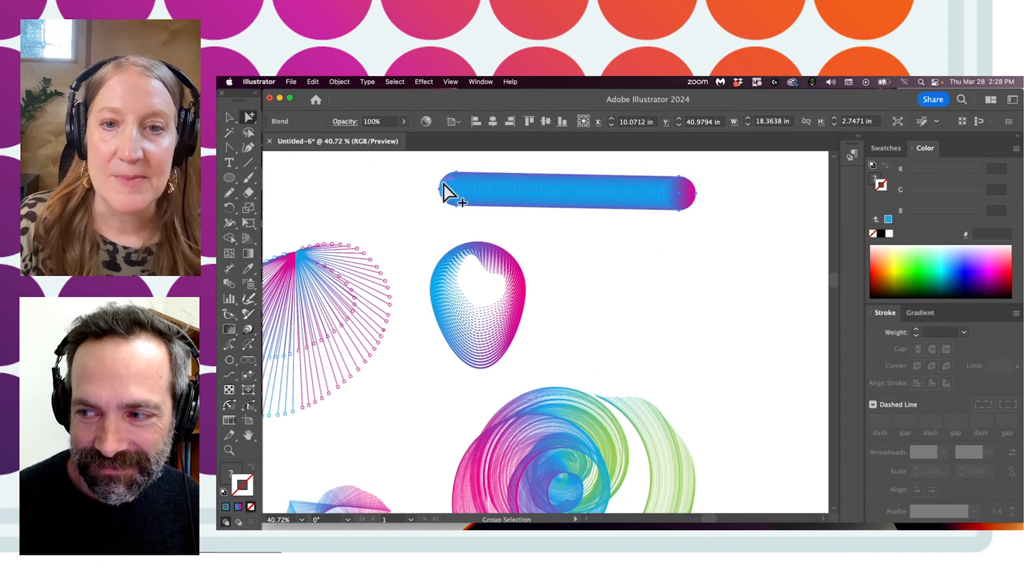
{"action": "left_click", "coordinate": [449, 210]}
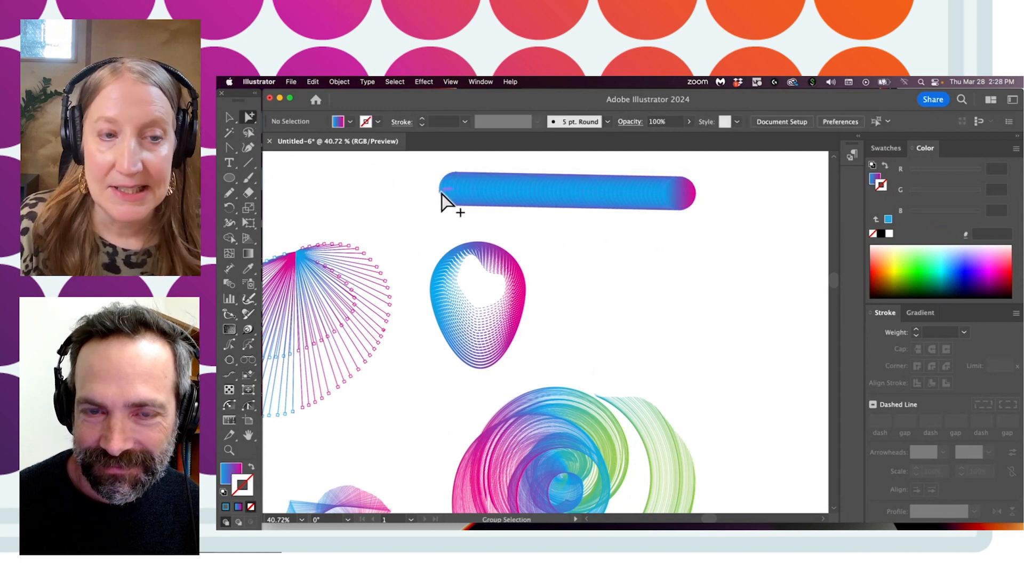
{"action": "left_click", "coordinate": [440, 203]}
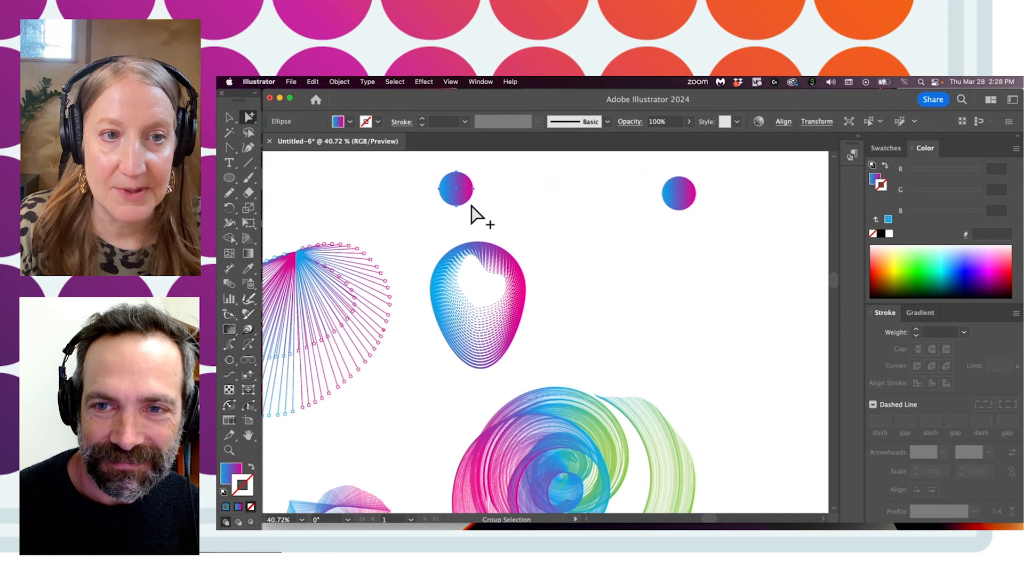
{"action": "left_click", "coordinate": [886, 220]}
{"action": "left_click", "coordinate": [684, 195]}
{"action": "left_click", "coordinate": [886, 148]}
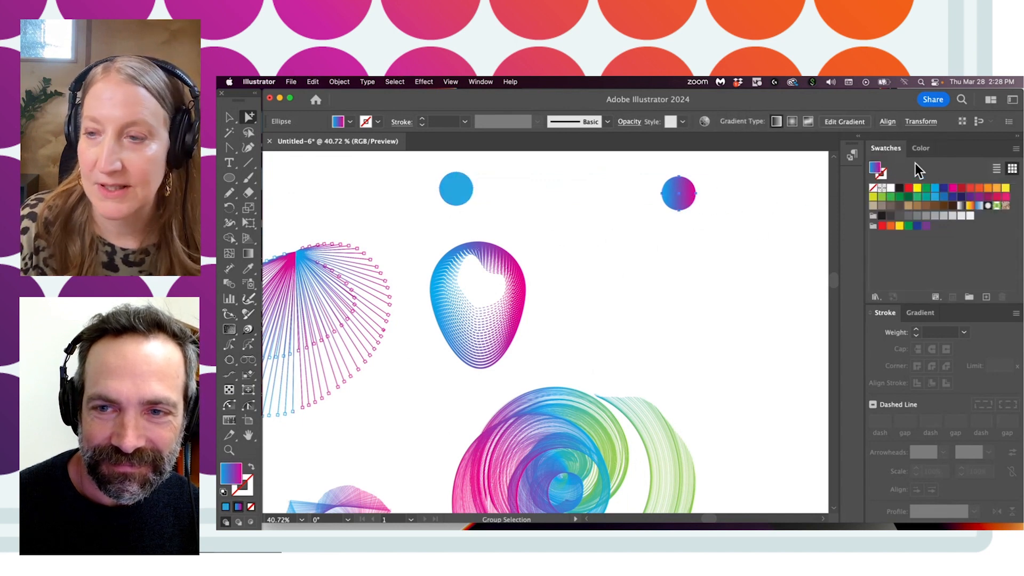
{"action": "left_click", "coordinate": [952, 188]}
Step: Blend the solid blue and magenta circles together using 50 specified steps
{"action": "left_click", "coordinate": [454, 185], "text": "shift"}
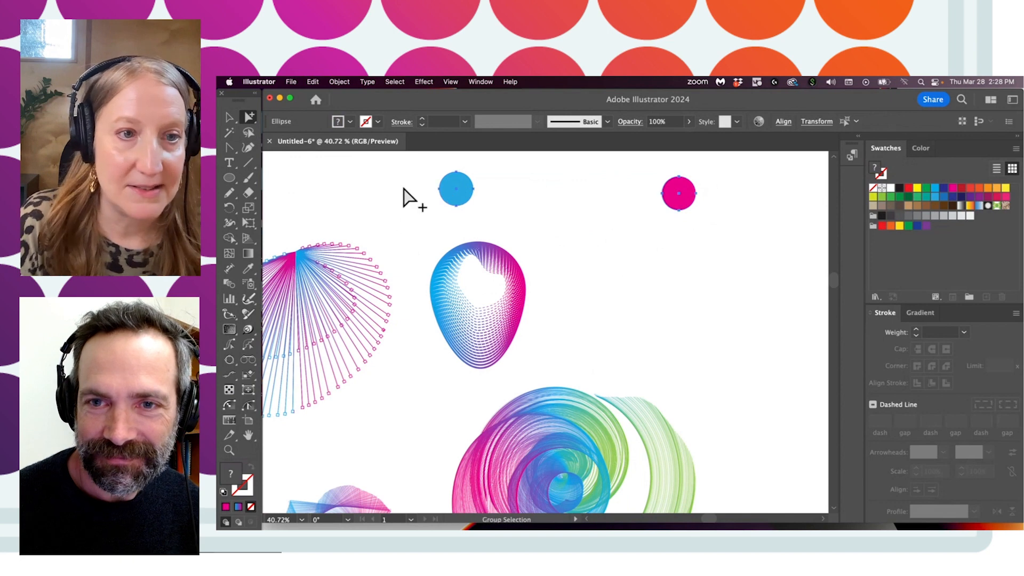
{"action": "left_click", "coordinate": [229, 284]}
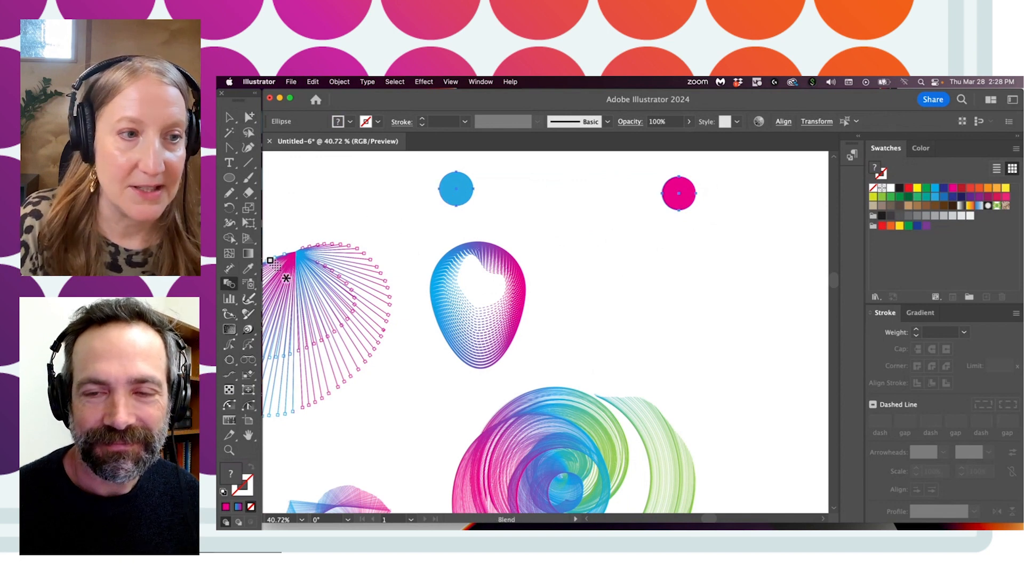
{"action": "left_click", "coordinate": [684, 198]}
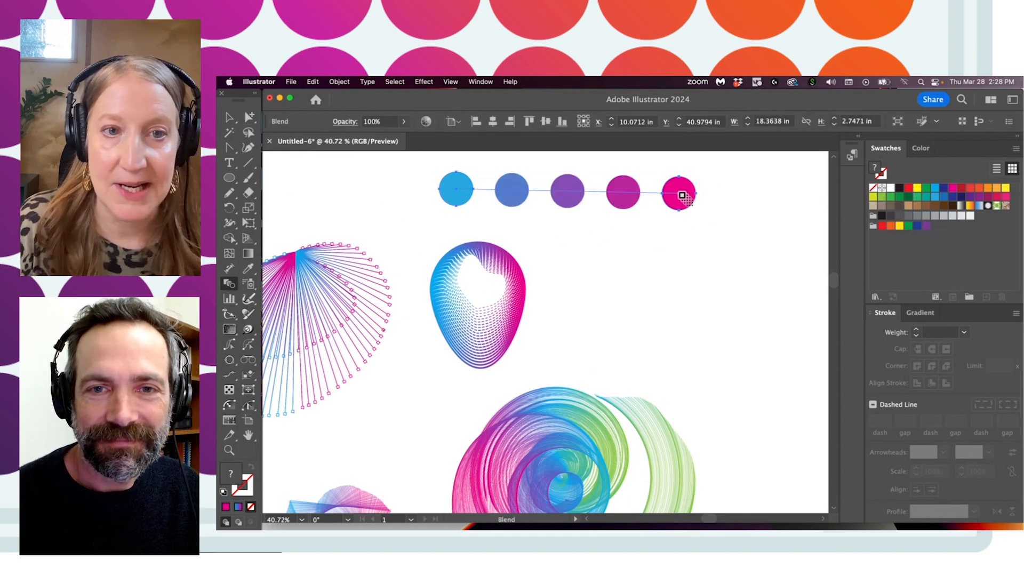
{"action": "double_click", "coordinate": [228, 283]}
{"action": "double_click", "coordinate": [614, 341]}
{"action": "type", "text": "50"}
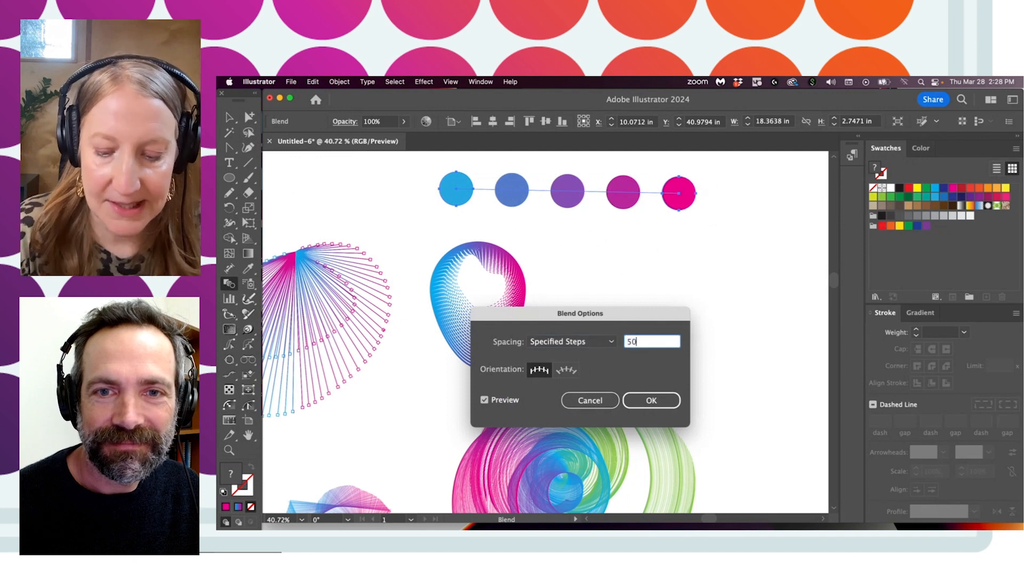
{"action": "key", "text": "Return"}
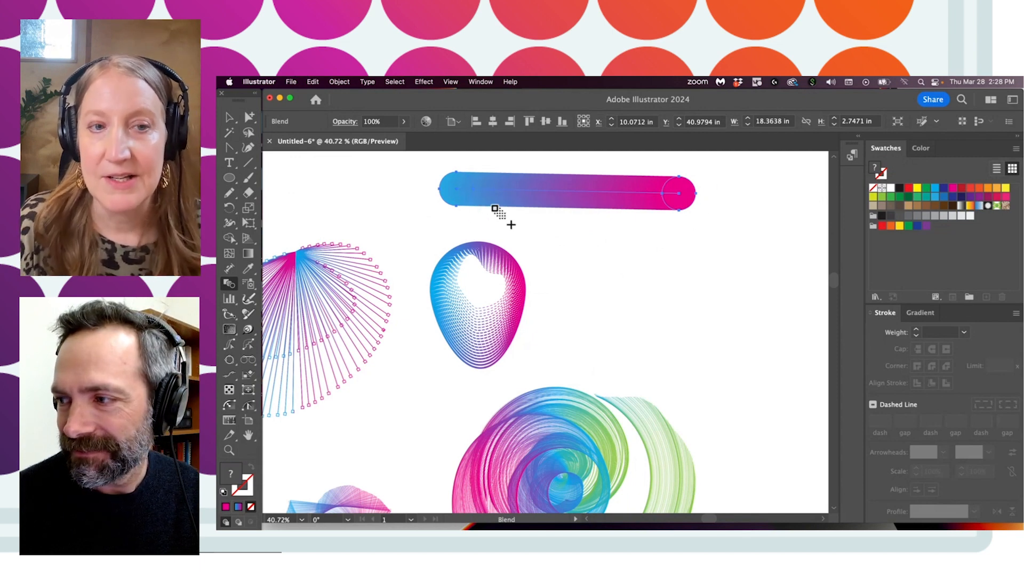
Step: Apply the blue-to-magenta gradient fill to both end circles inside the blend
{"action": "left_click", "coordinate": [249, 116]}
{"action": "left_click", "coordinate": [446, 200]}
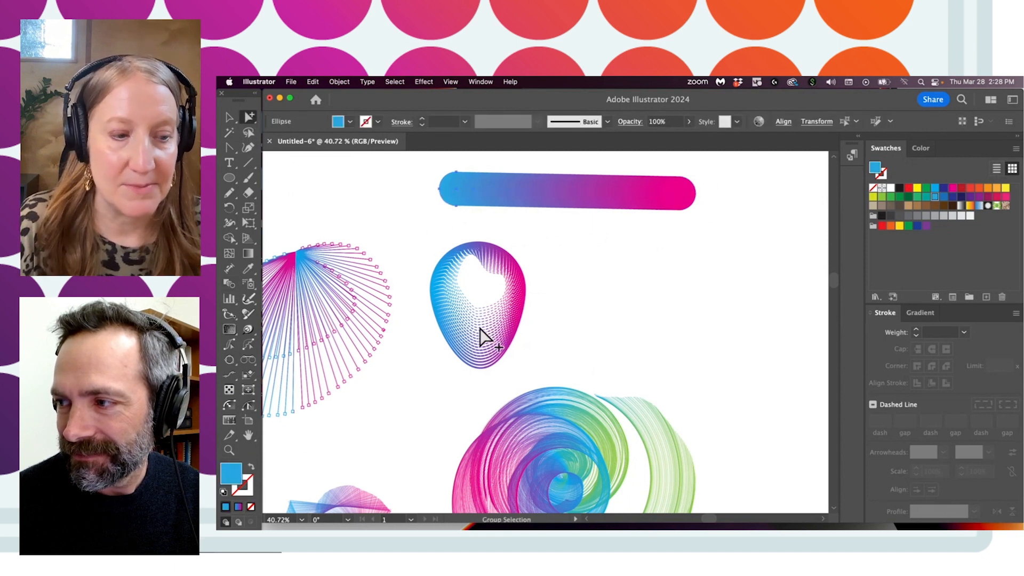
{"action": "left_click", "coordinate": [920, 312]}
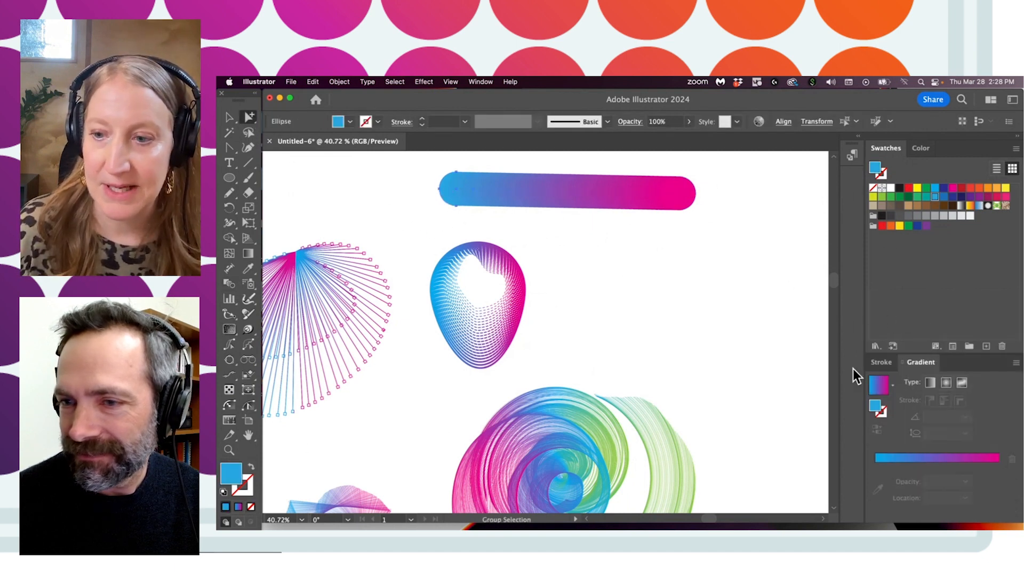
{"action": "left_click", "coordinate": [895, 459]}
{"action": "left_click", "coordinate": [695, 197]}
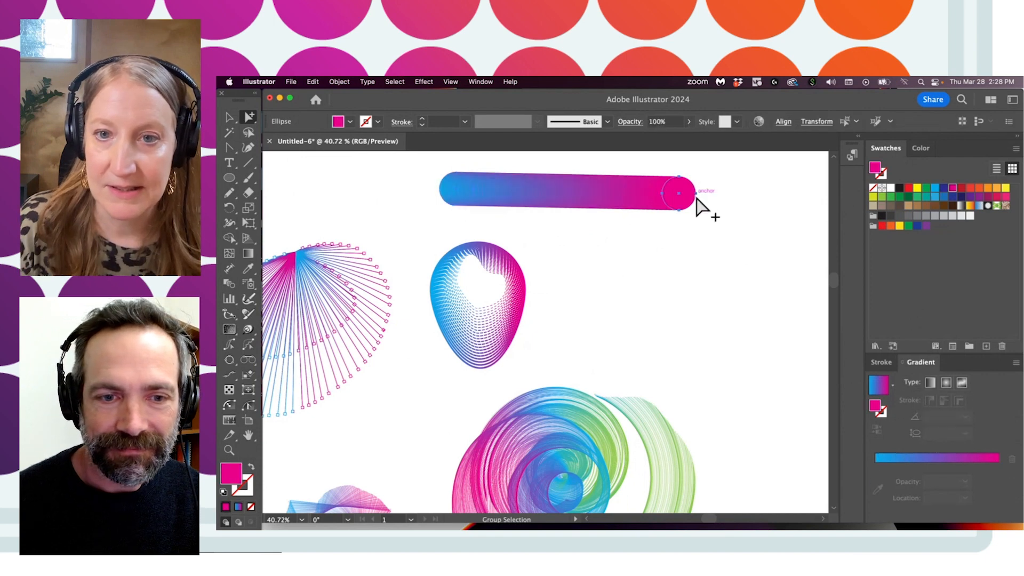
{"action": "left_click", "coordinate": [899, 459]}
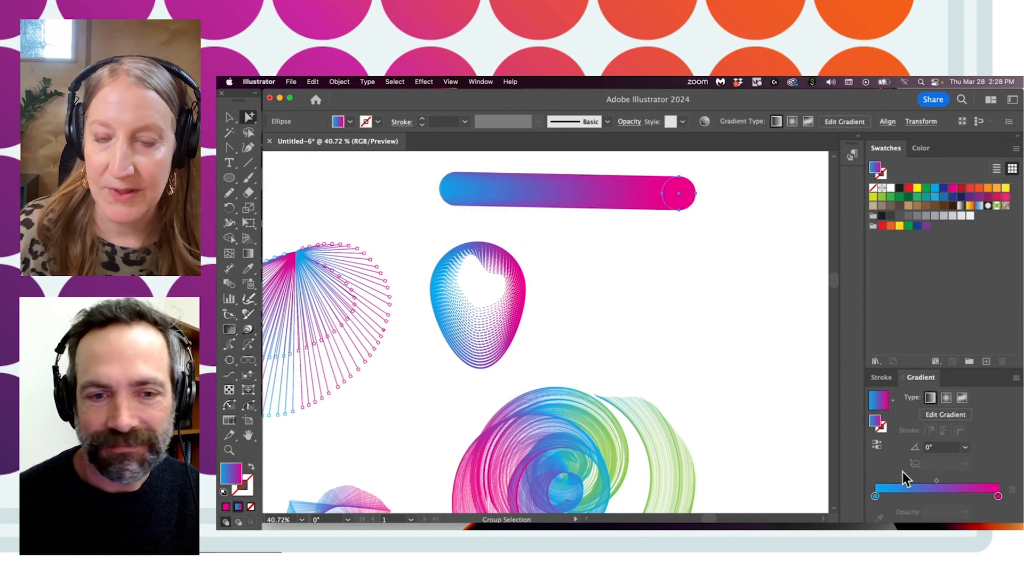
Step: Set the gradient circle blend to 200 specified steps
{"action": "left_click", "coordinate": [660, 288]}
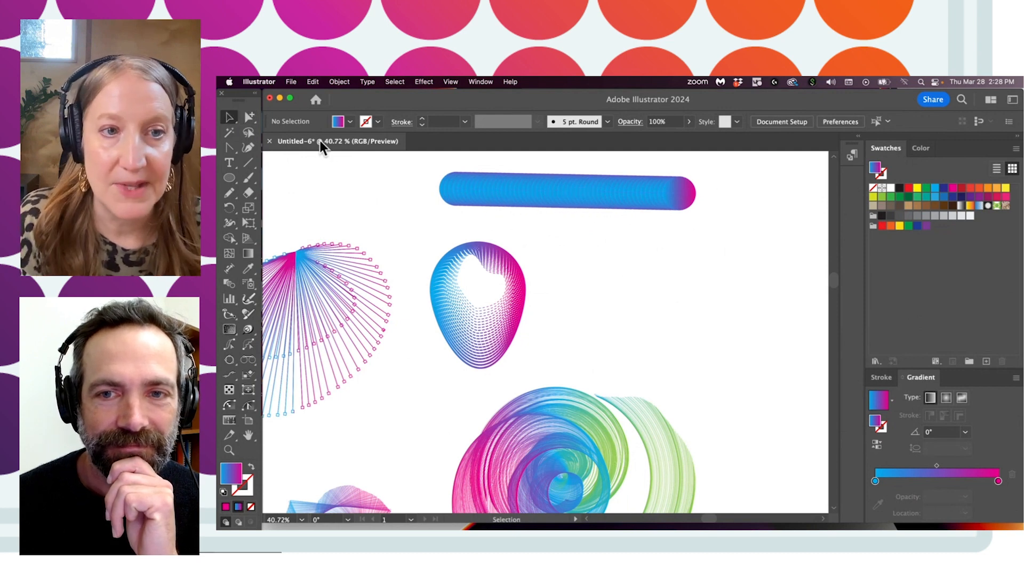
{"action": "left_click", "coordinate": [446, 186]}
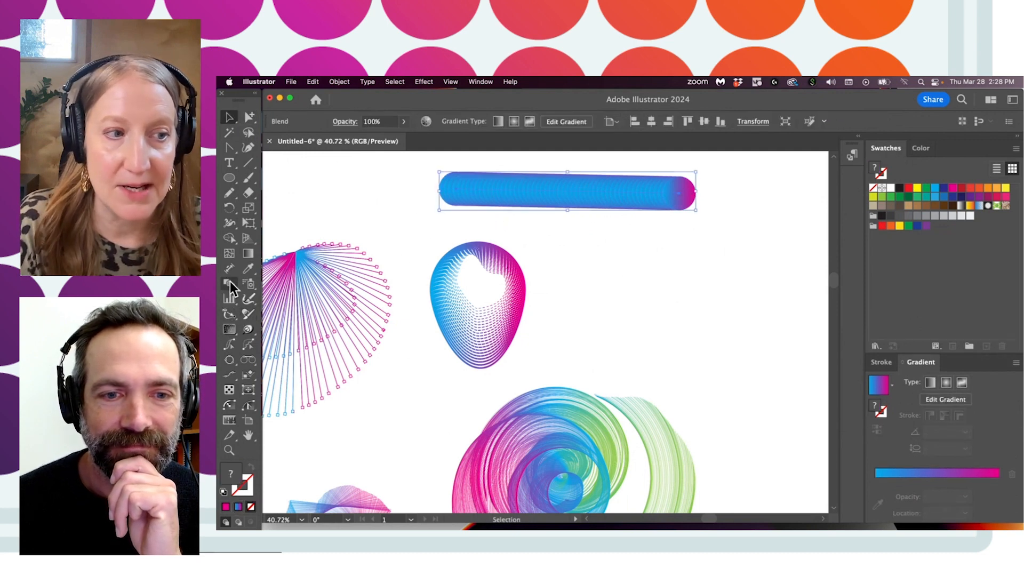
{"action": "double_click", "coordinate": [231, 287]}
{"action": "double_click", "coordinate": [645, 341]}
{"action": "type", "text": "200"}
{"action": "key", "text": "Return"}
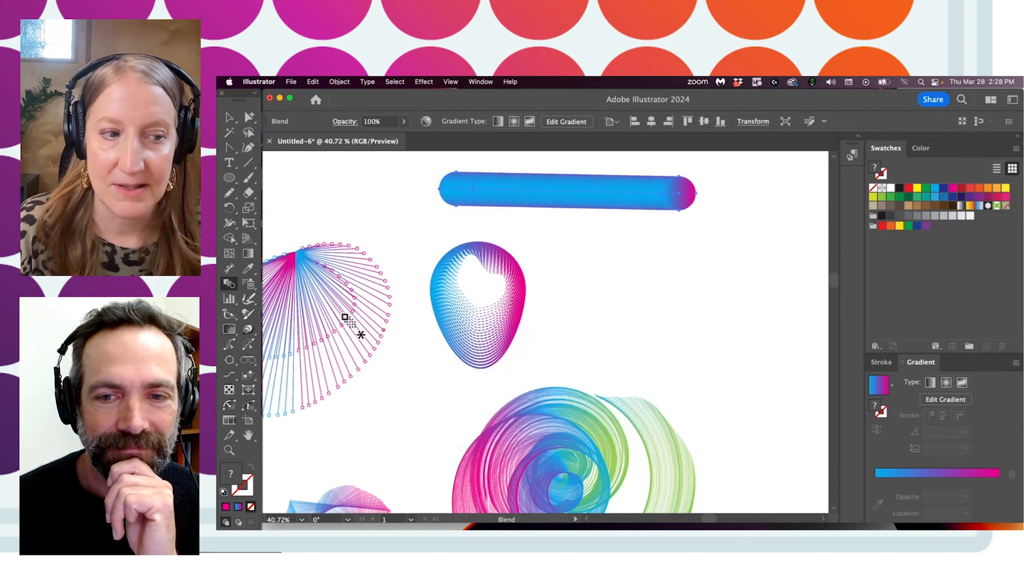
Step: Sketch a flowing freehand path with two loops in the empty area beside the blend, using the Pencil tool
{"action": "left_click_drag", "start_coordinate": [530, 264], "coordinate": [476, 288]}
{"action": "key", "text": "v"}
{"action": "left_click", "coordinate": [533, 214]}
{"action": "left_click_drag", "start_coordinate": [533, 216], "coordinate": [466, 181]}
{"action": "left_click", "coordinate": [365, 186]}
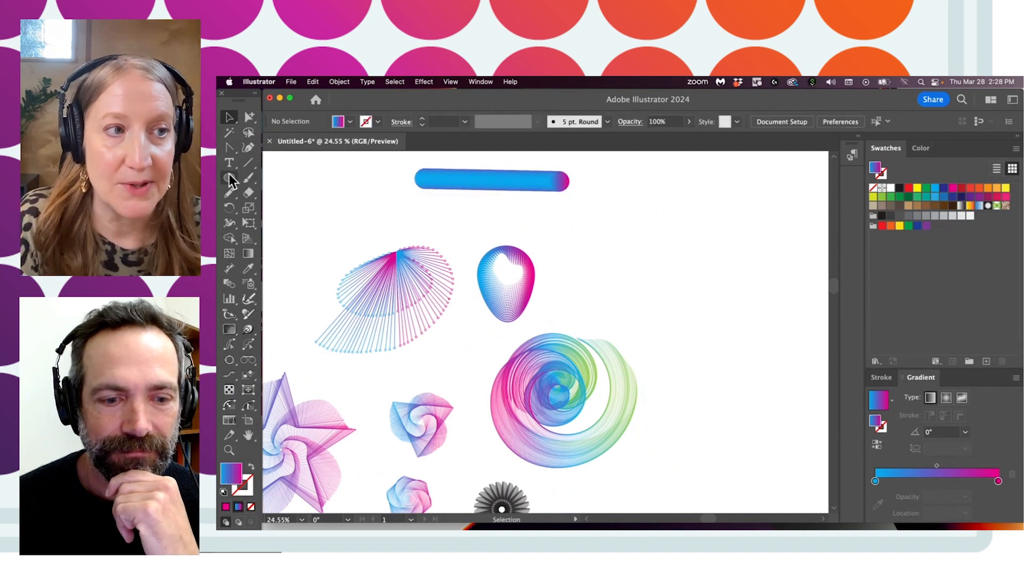
{"action": "left_click_drag", "start_coordinate": [230, 191], "coordinate": [243, 207]}
{"action": "mouse_move", "coordinate": [648, 165]}
{"action": "left_mouse_down"}
{"action": "mouse_move", "coordinate": [647, 285]}
{"action": "mouse_move", "coordinate": [571, 267]}
{"action": "mouse_move", "coordinate": [695, 240]}
{"action": "mouse_move", "coordinate": [802, 254]}
{"action": "mouse_move", "coordinate": [734, 221]}
{"action": "mouse_move", "coordinate": [698, 352]}
{"action": "left_mouse_up"}
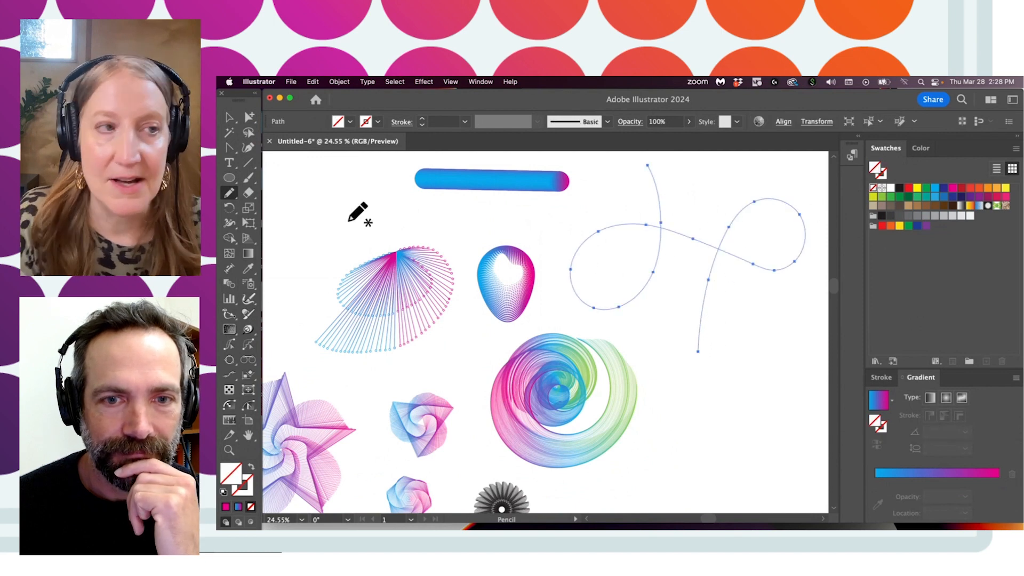
Step: Replace the spine of the gradient circle blend with the looping pencil path
{"action": "left_click", "coordinate": [231, 122]}
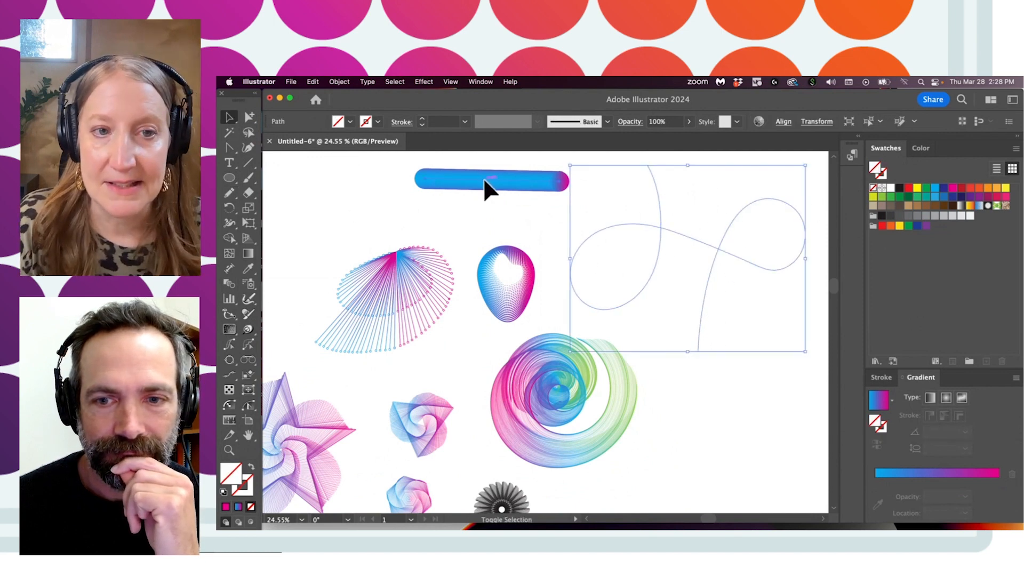
{"action": "left_click", "coordinate": [483, 178], "text": "shift"}
{"action": "left_click", "coordinate": [340, 82]}
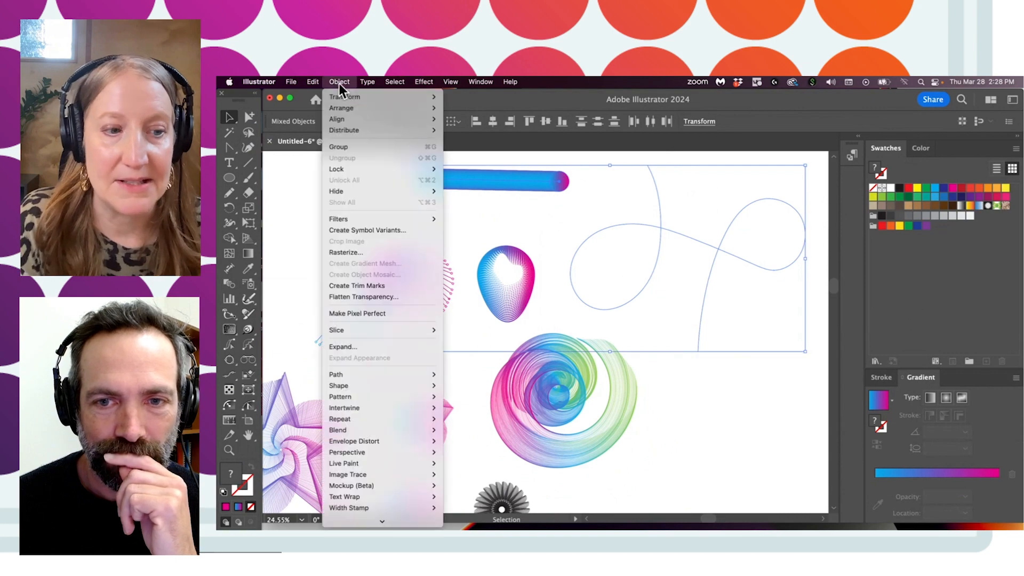
{"action": "mouse_move", "coordinate": [418, 429]}
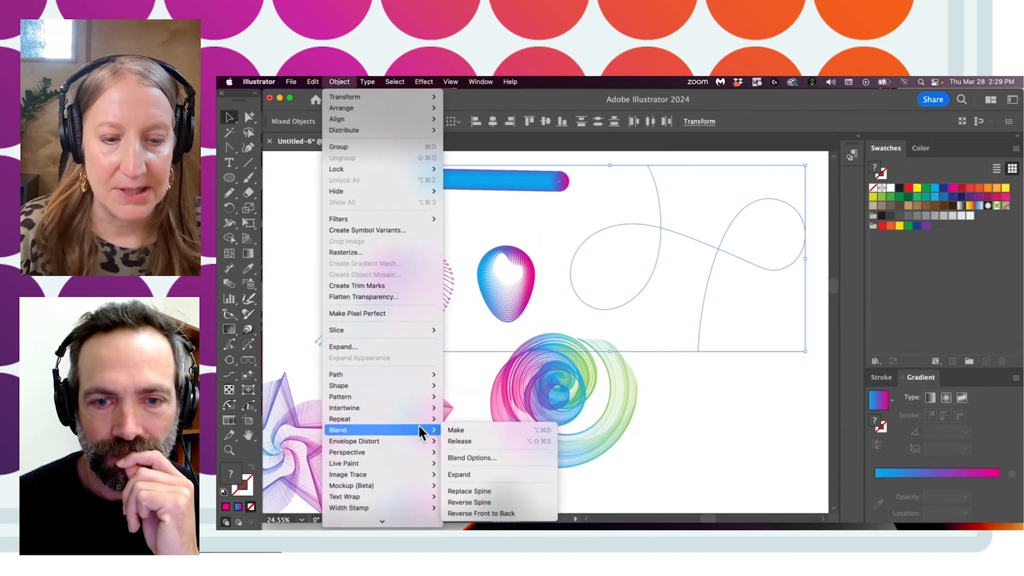
{"action": "left_click", "coordinate": [491, 494]}
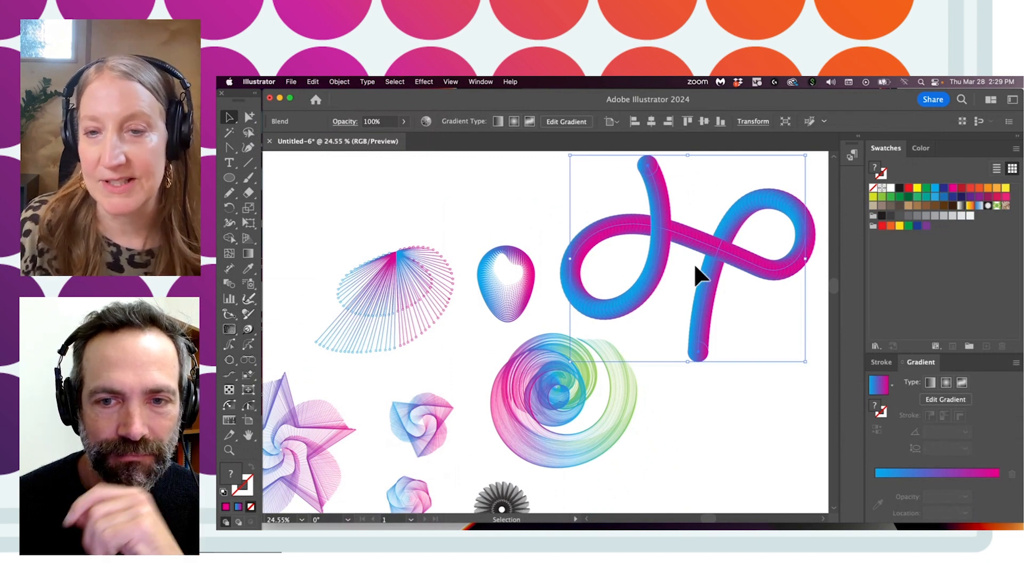
Step: Increase the number of specified steps in the looping blend to smooth the tube
{"action": "left_click", "coordinate": [560, 181]}
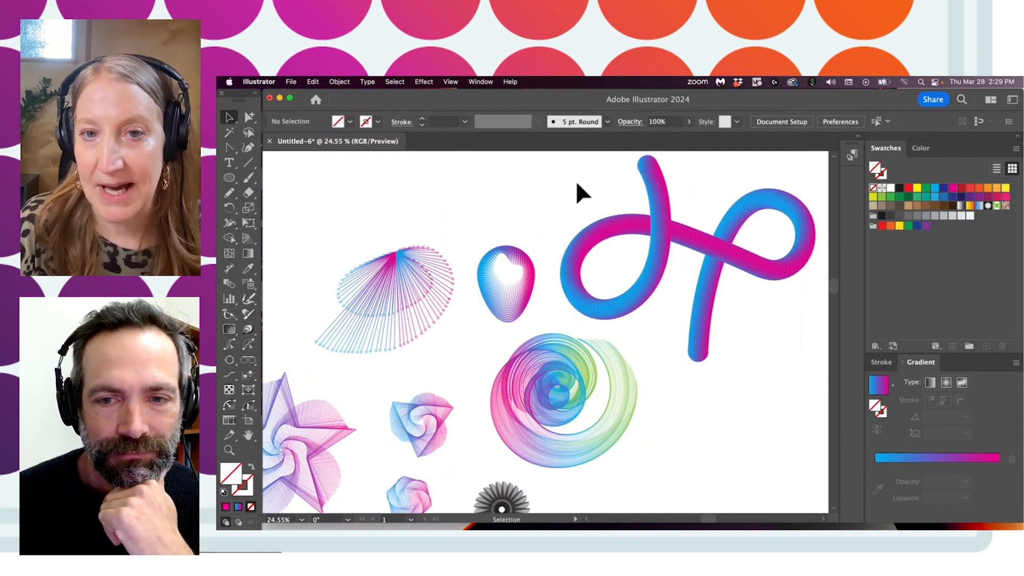
{"action": "left_click", "coordinate": [667, 246]}
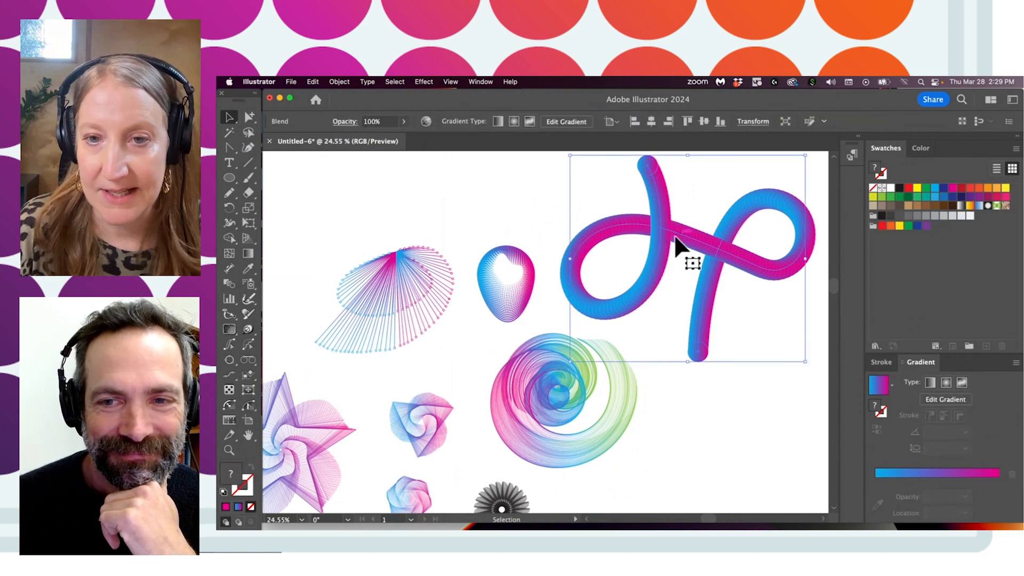
{"action": "double_click", "coordinate": [229, 284]}
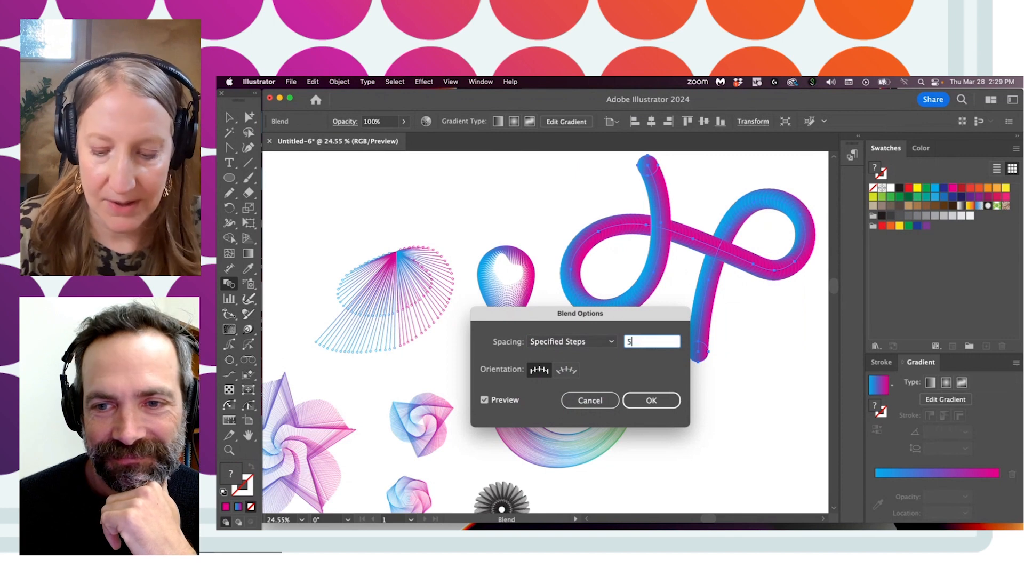
{"action": "key", "text": "Return"}
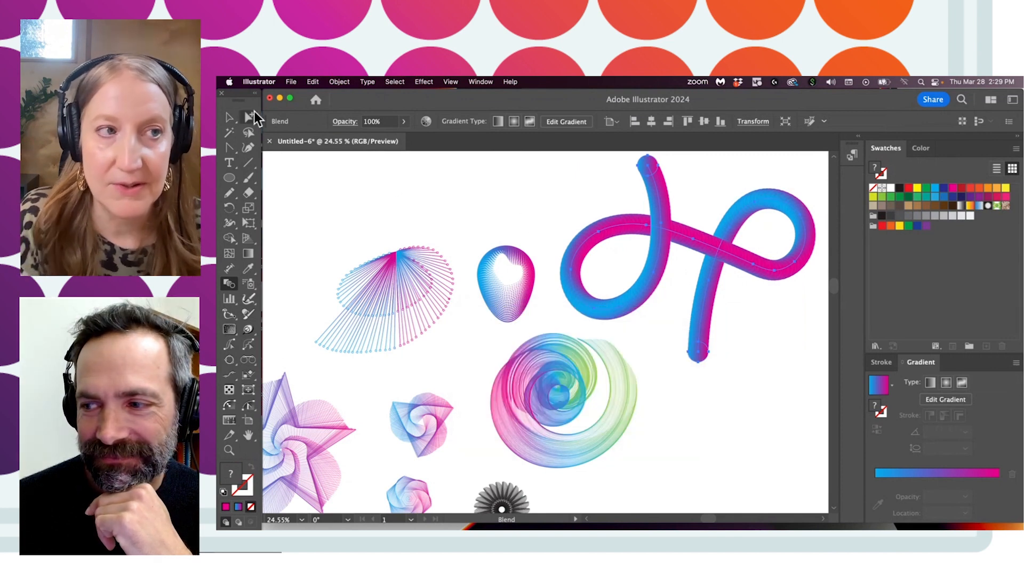
Step: Shift the gradient midpoint to about 14% on the looping blend's upper end circle and about 83% on its lower end circle
{"action": "left_click_drag", "start_coordinate": [547, 199], "coordinate": [528, 226]}
{"action": "left_click", "coordinate": [527, 187]}
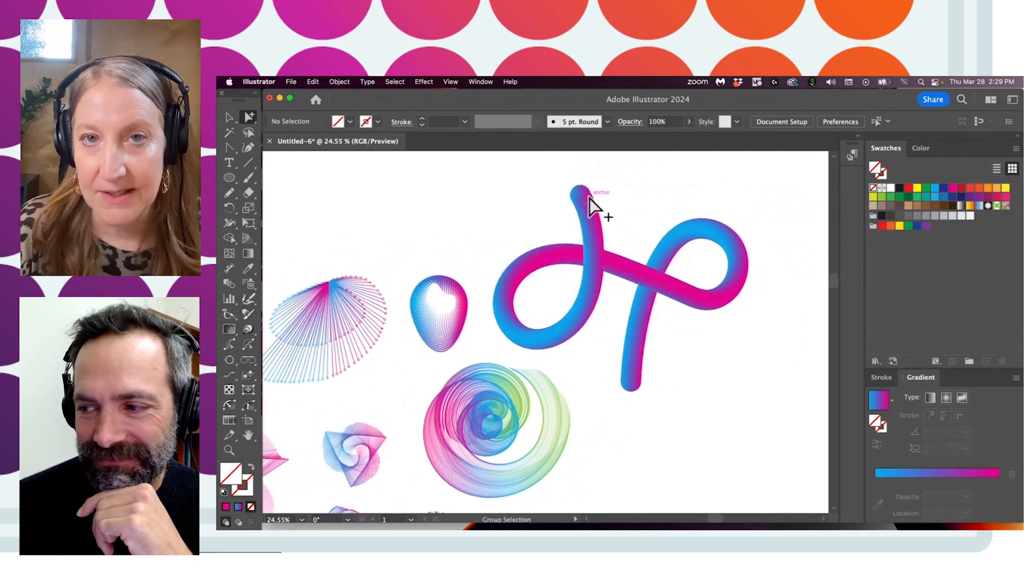
{"action": "left_click", "coordinate": [590, 197]}
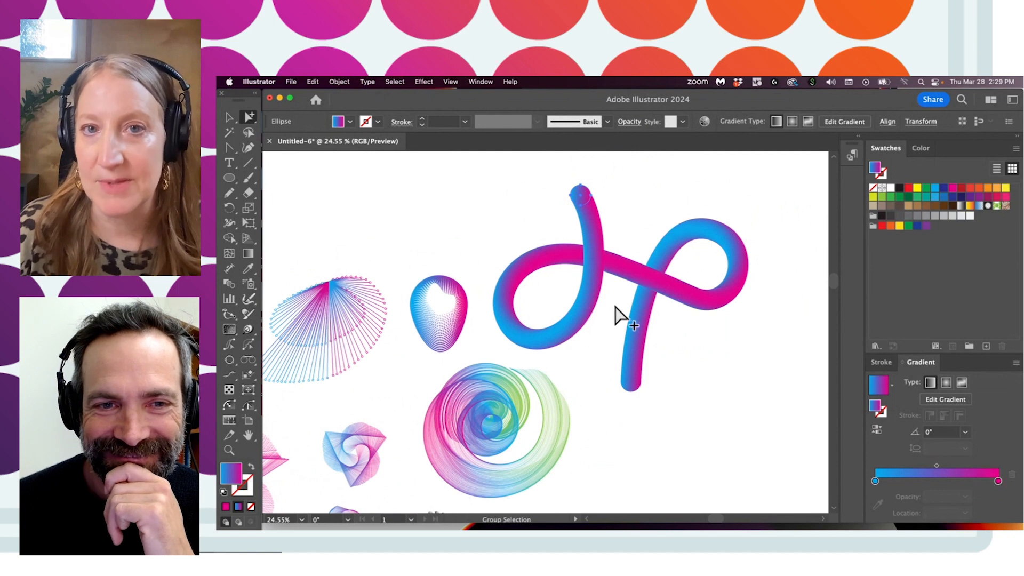
{"action": "left_click", "coordinate": [617, 204]}
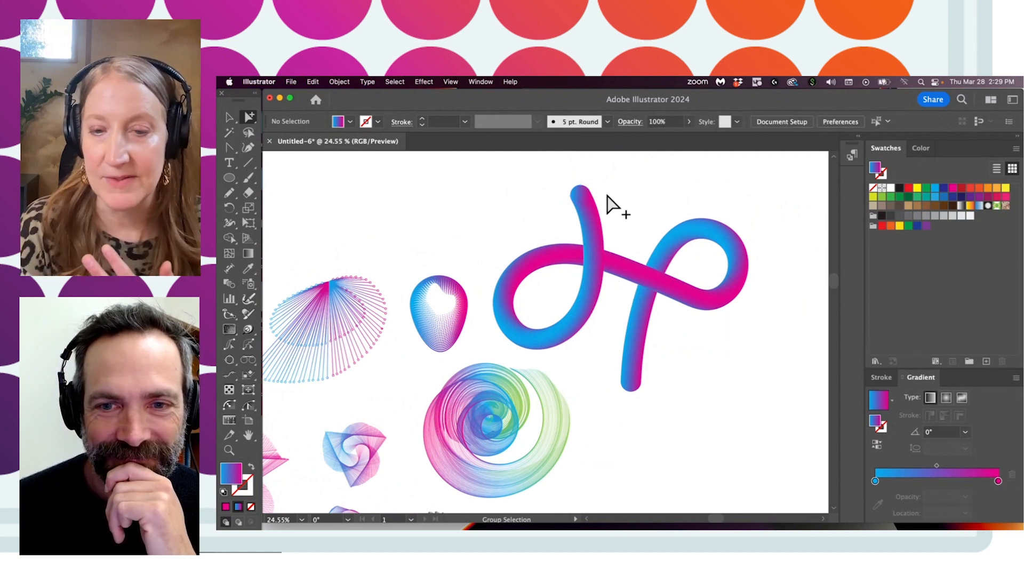
{"action": "left_click", "coordinate": [576, 192]}
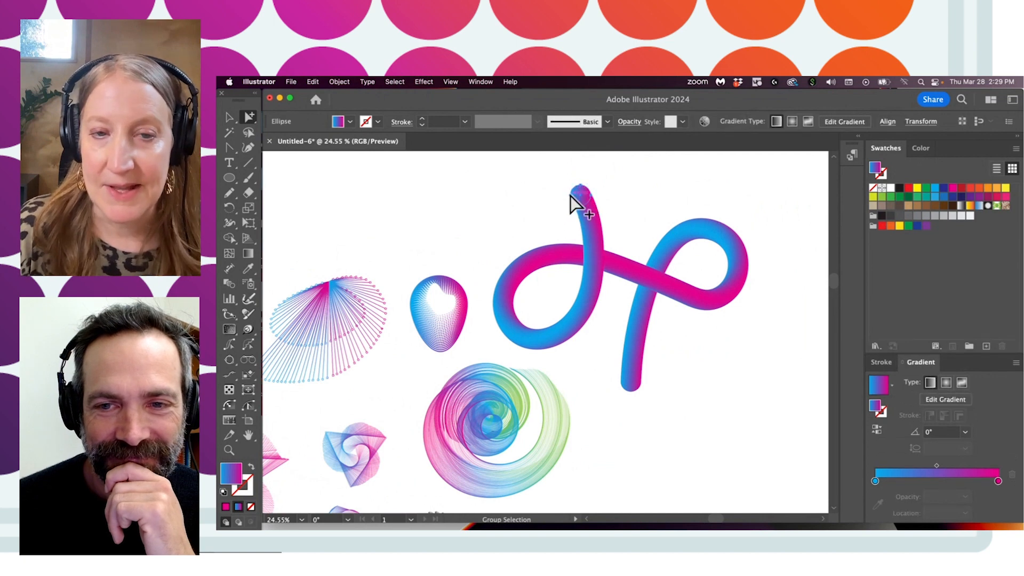
{"action": "left_click_drag", "start_coordinate": [937, 465], "coordinate": [885, 463]}
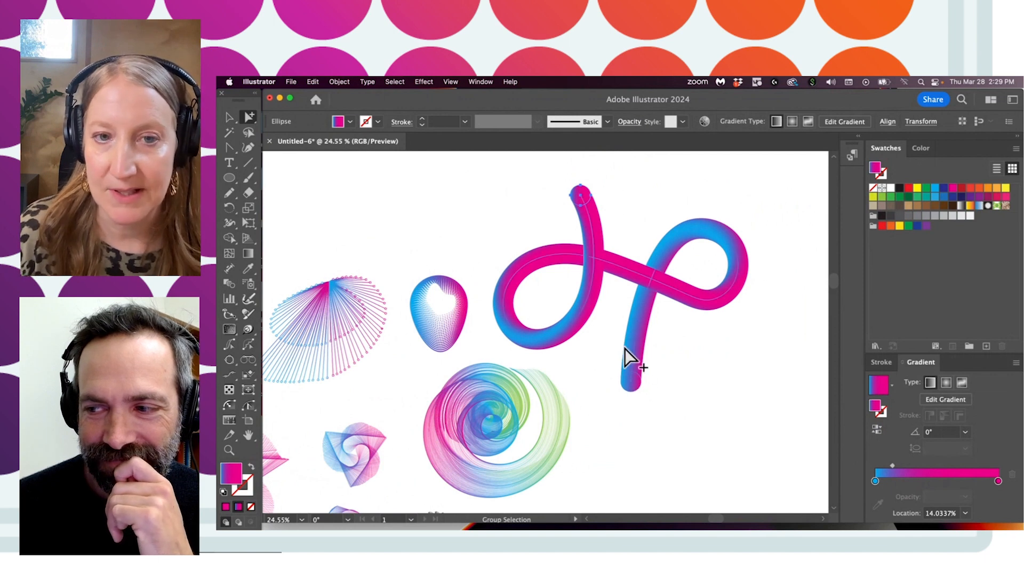
{"action": "left_click", "coordinate": [634, 395]}
{"action": "left_click_drag", "start_coordinate": [936, 466], "coordinate": [961, 466]}
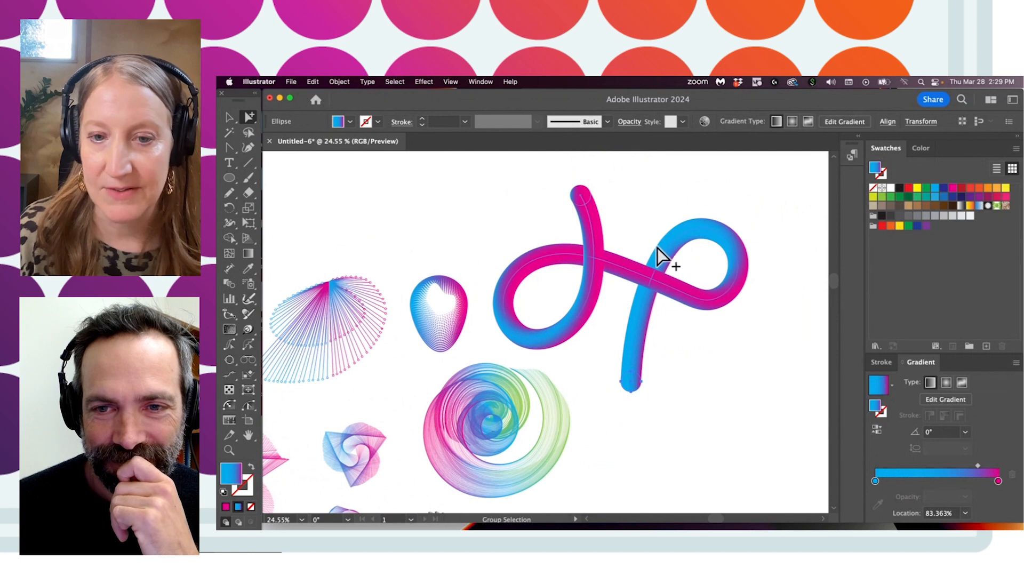
Step: Rotate the gradient circle at the upper end of the ribbon blend slightly
{"action": "left_click", "coordinate": [586, 187]}
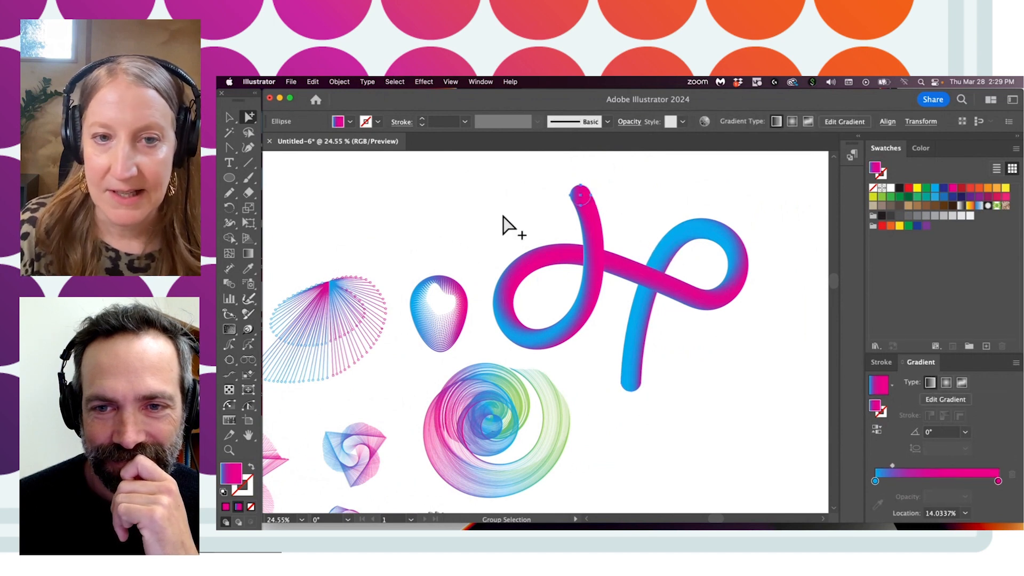
{"action": "left_click", "coordinate": [229, 208]}
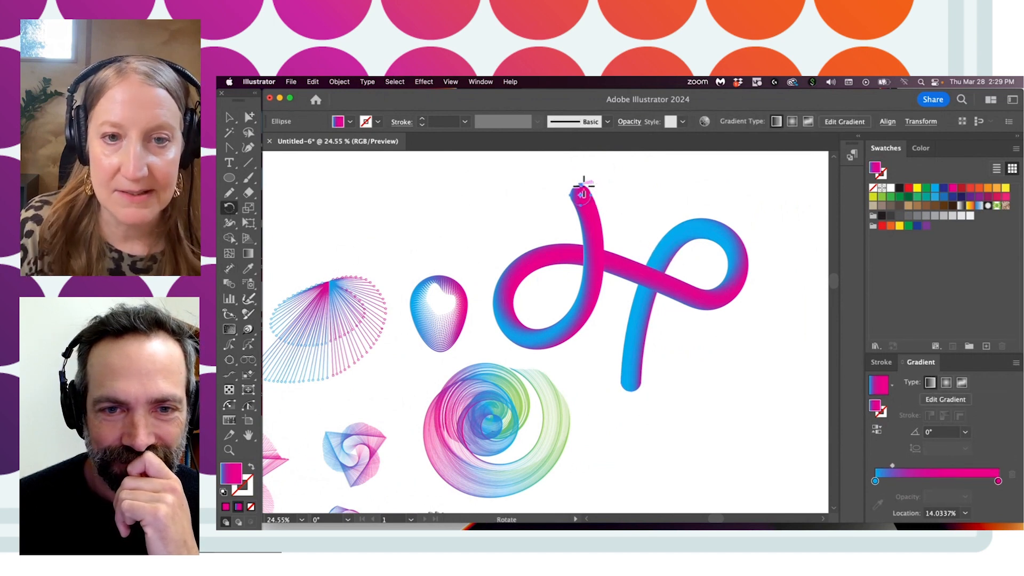
{"action": "left_click_drag", "start_coordinate": [585, 193], "coordinate": [575, 204]}
Step: Enlarge the circle at the ribbon blend's upper end to make that end thicker
{"action": "left_click", "coordinate": [230, 118]}
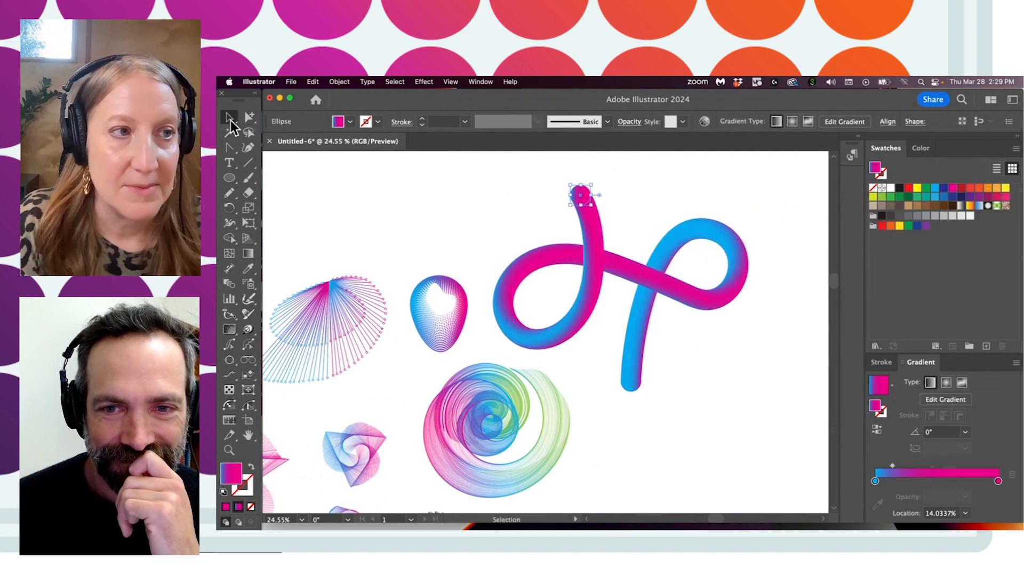
{"action": "left_click_drag", "start_coordinate": [596, 188], "coordinate": [614, 167]}
{"action": "key", "text": "super+z"}
{"action": "left_click", "coordinate": [437, 201]}
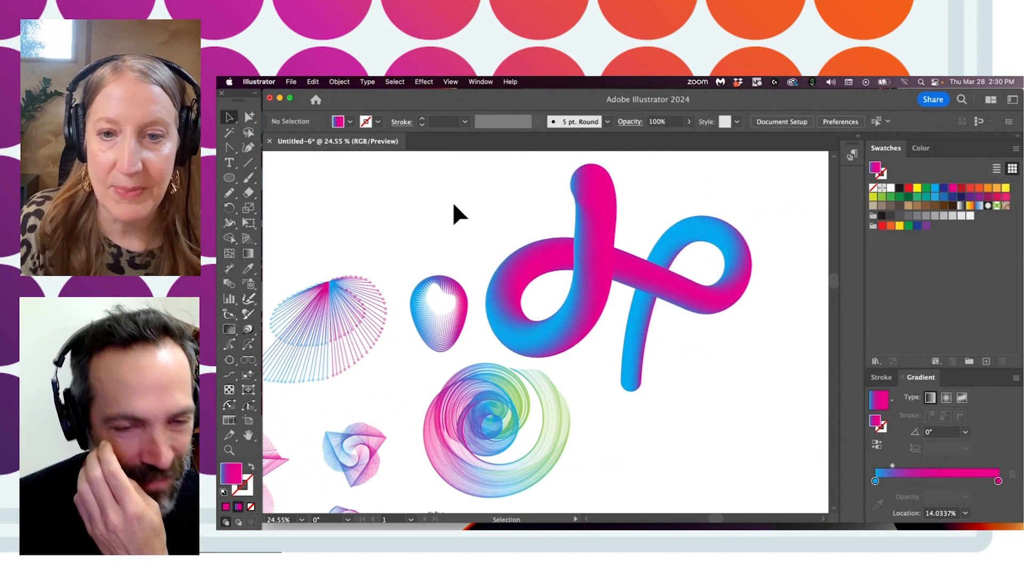
Step: Reverse the ribbon blend's stacking order front to back and move the blend slightly to the right
{"action": "left_click", "coordinate": [578, 243]}
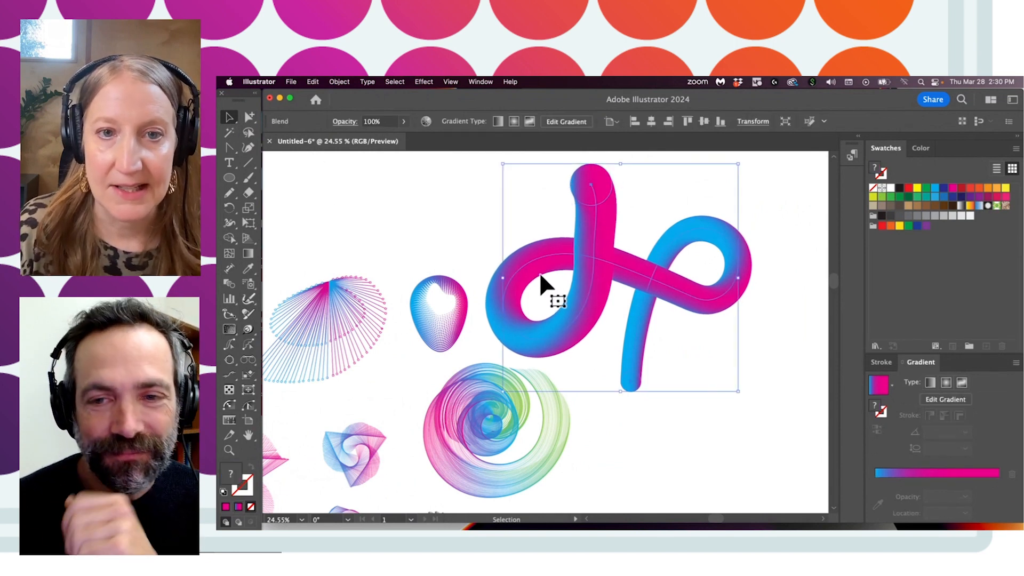
{"action": "left_click", "coordinate": [340, 81]}
{"action": "mouse_move", "coordinate": [384, 430]}
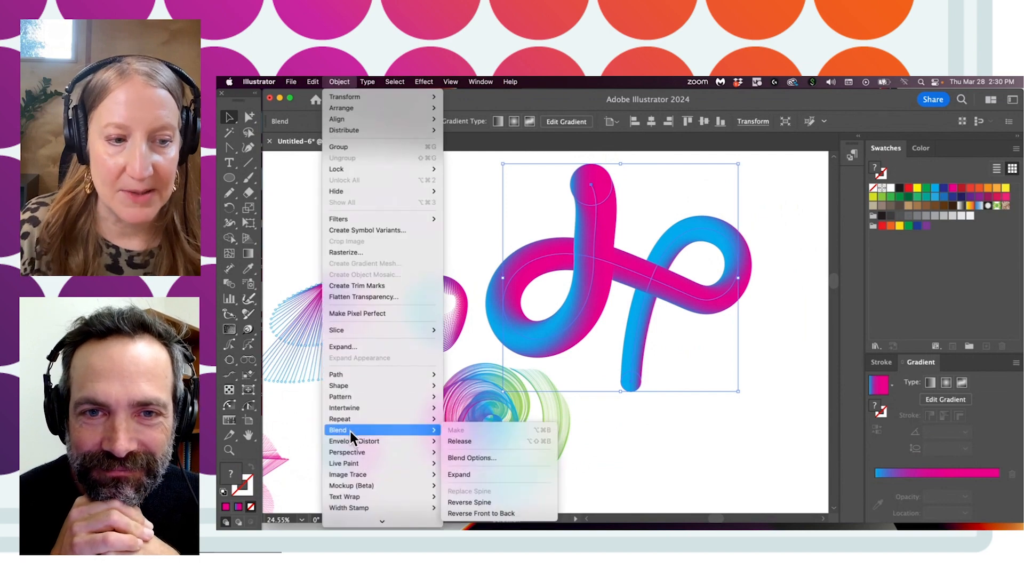
{"action": "left_click", "coordinate": [501, 513]}
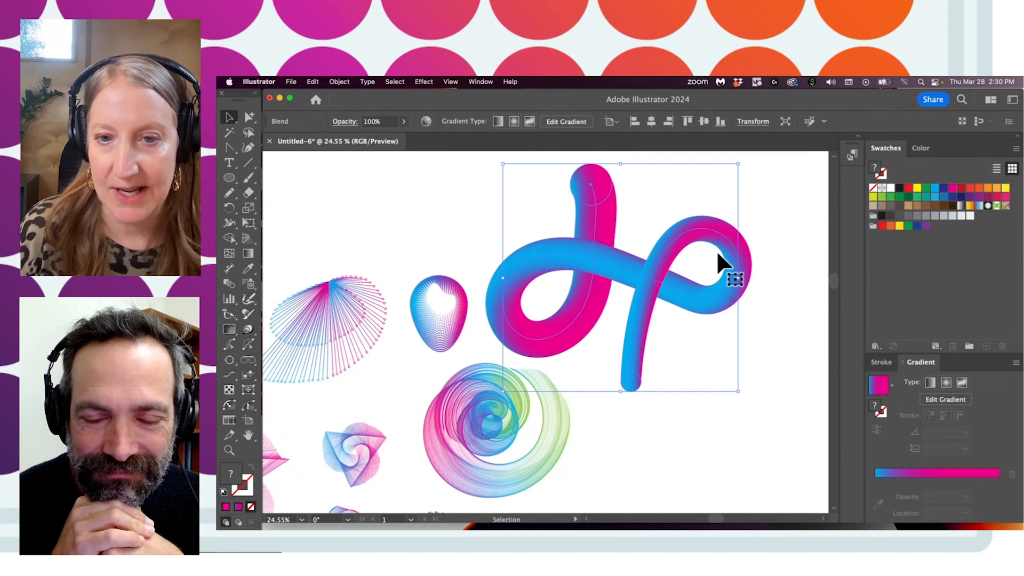
{"action": "left_click_drag", "start_coordinate": [602, 251], "coordinate": [617, 245]}
{"action": "left_click_drag", "start_coordinate": [607, 171], "coordinate": [614, 178]}
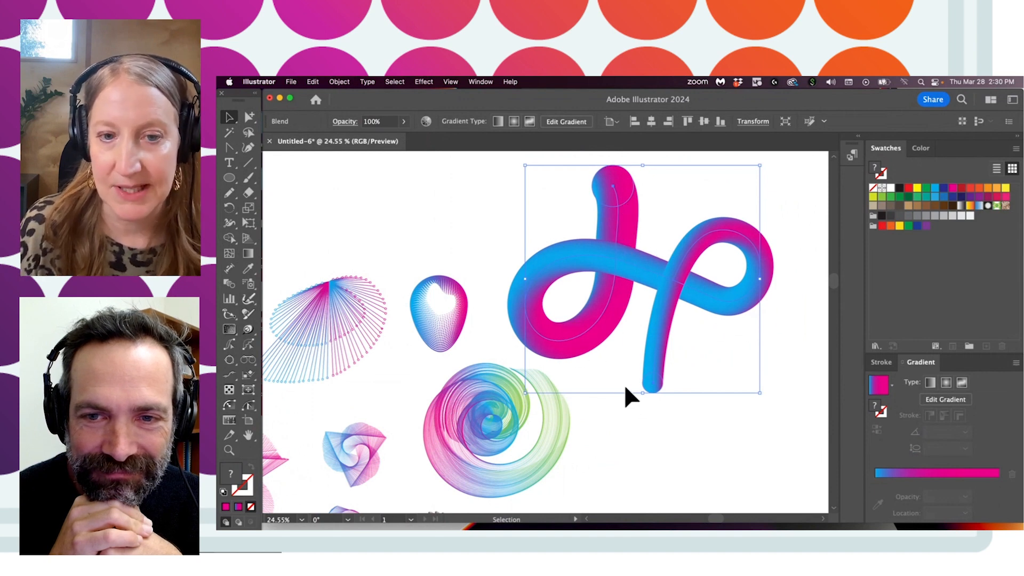
Step: Reshape the ribbon's spine by pulling individual anchor points of both loops outward
{"action": "left_click", "coordinate": [249, 117]}
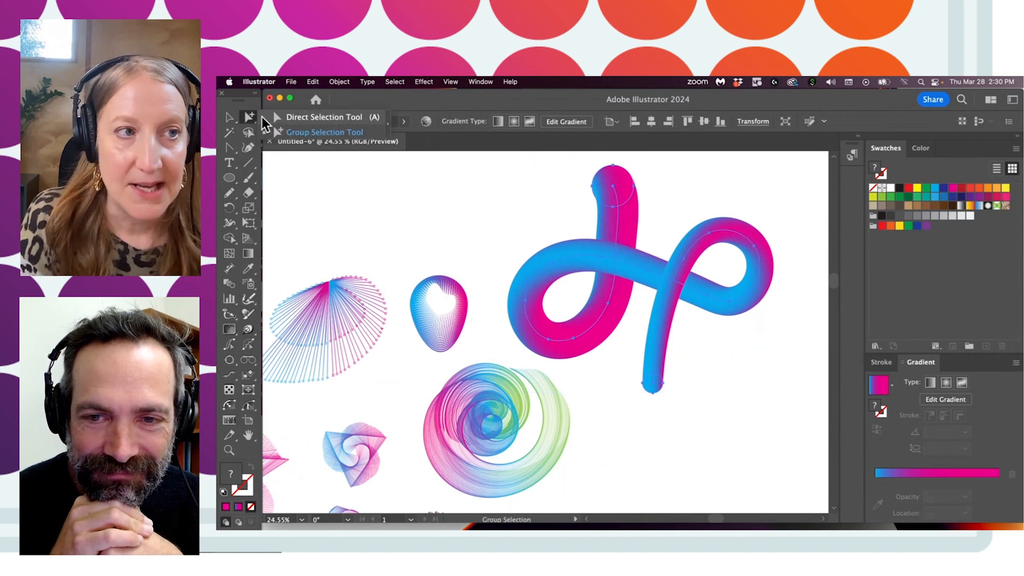
{"action": "left_click_drag", "start_coordinate": [612, 312], "coordinate": [628, 326]}
{"action": "left_click_drag", "start_coordinate": [552, 261], "coordinate": [540, 245]}
{"action": "left_click_drag", "start_coordinate": [712, 234], "coordinate": [692, 212]}
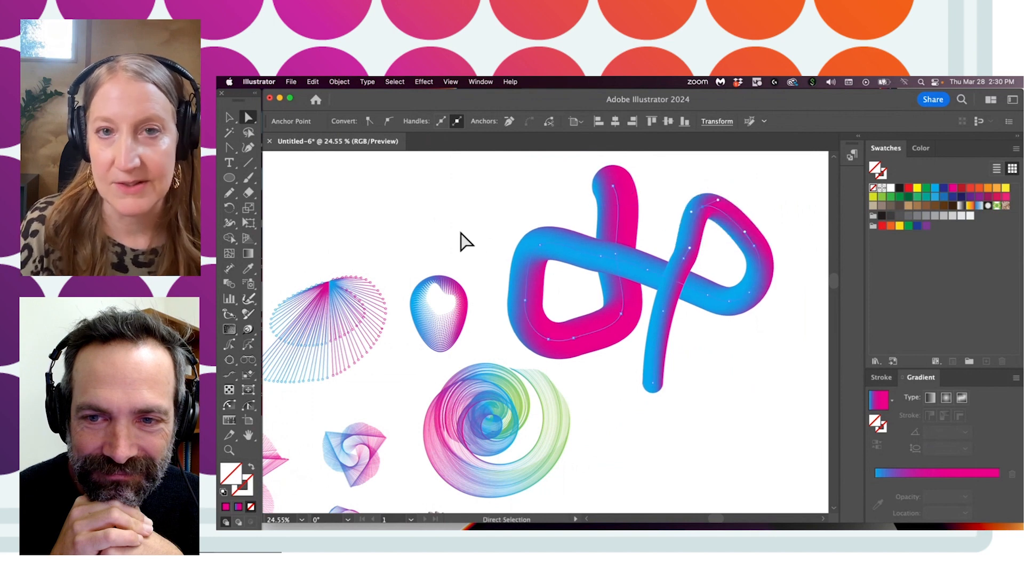
{"action": "left_click_drag", "start_coordinate": [758, 247], "coordinate": [778, 245]}
Step: Add a yellow stop at about 47% to the gradient of the circle at the ribbon's upper end
{"action": "left_click", "coordinate": [614, 186]}
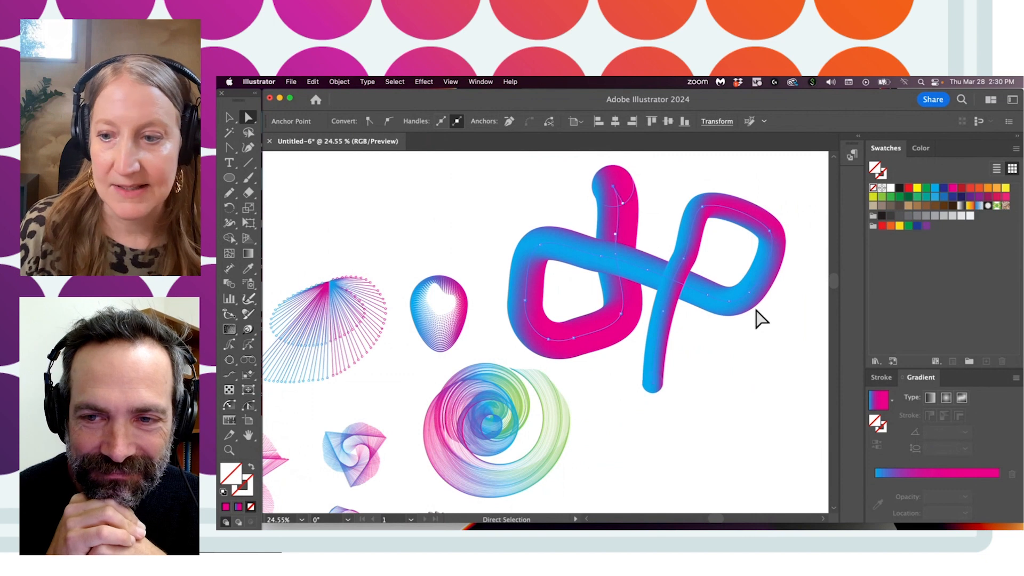
{"action": "left_click", "coordinate": [610, 181]}
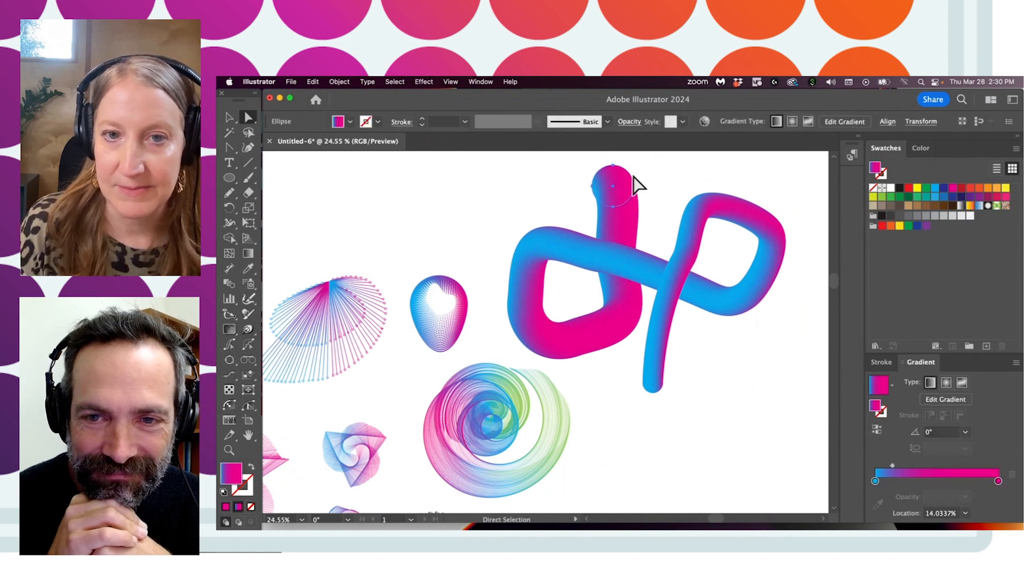
{"action": "left_click_drag", "start_coordinate": [916, 190], "coordinate": [917, 430]}
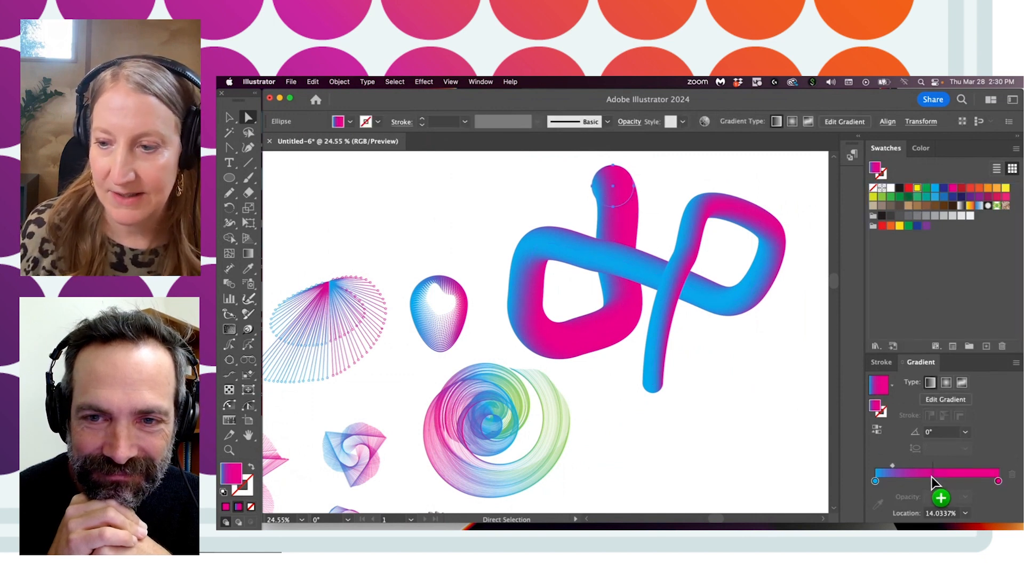
{"action": "left_click_drag", "start_coordinate": [932, 477], "coordinate": [932, 479]}
{"action": "left_click", "coordinate": [470, 213]}
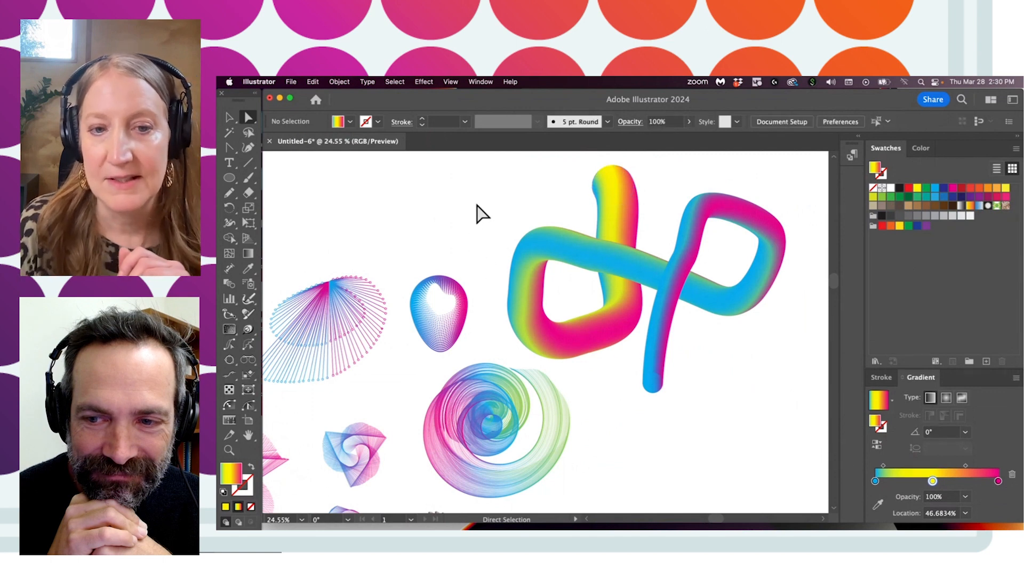
{"action": "left_click", "coordinate": [614, 191]}
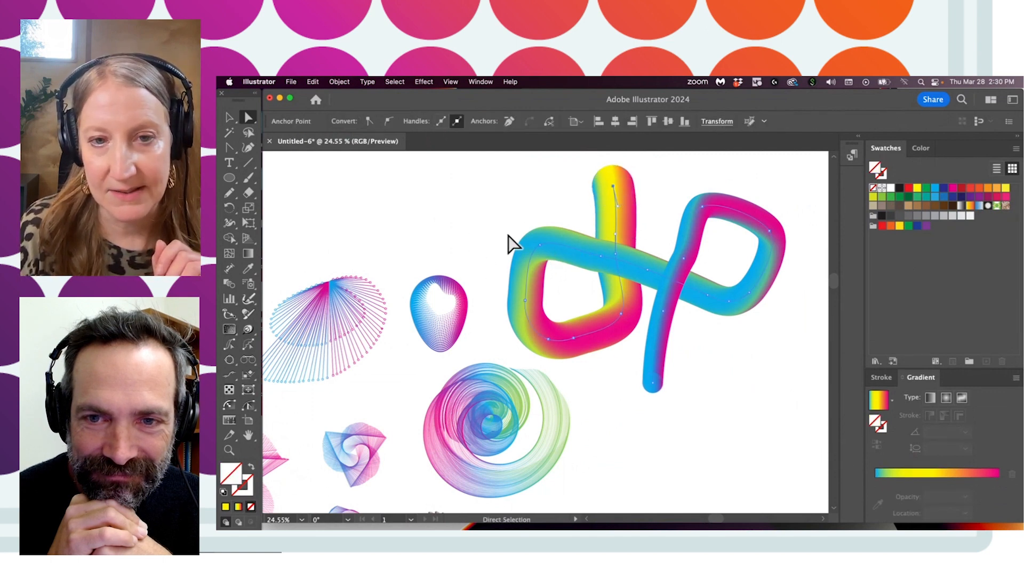
{"action": "left_click", "coordinate": [472, 233]}
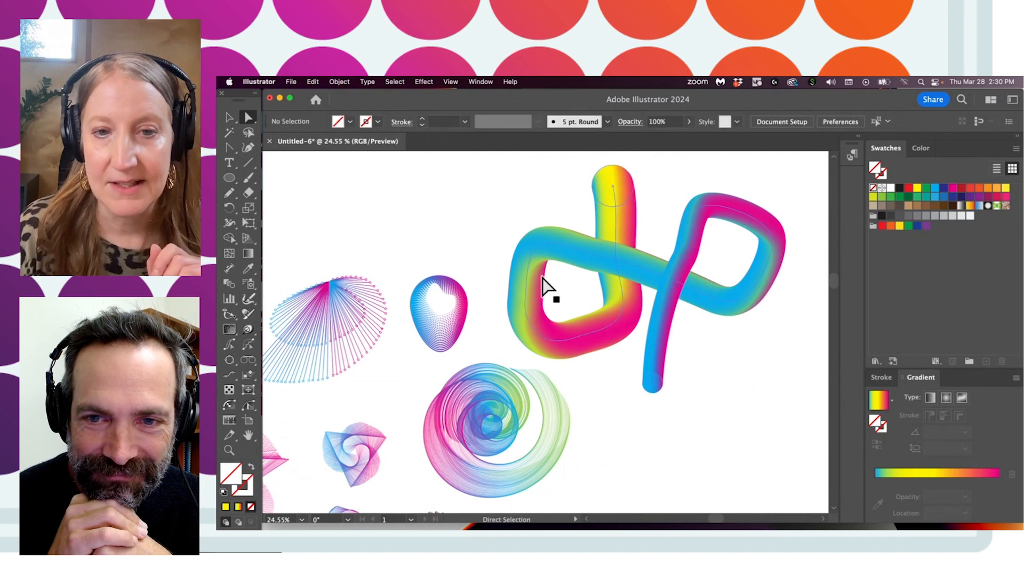
Step: Draw a freehand path with five cursive loops in the empty area beside the ribbon's upper end using the Pencil tool
{"action": "left_click", "coordinate": [230, 117]}
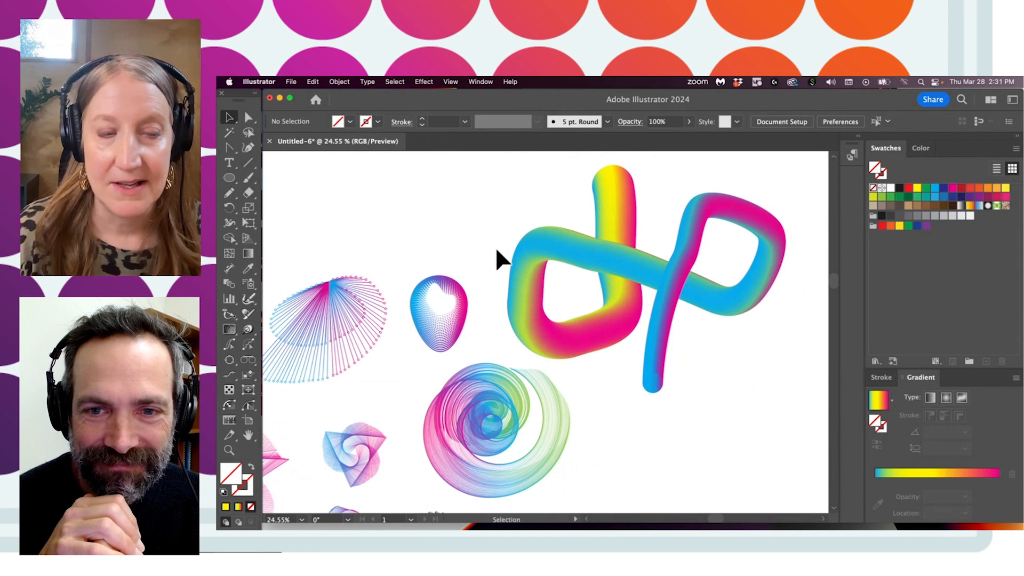
{"action": "left_click", "coordinate": [229, 193]}
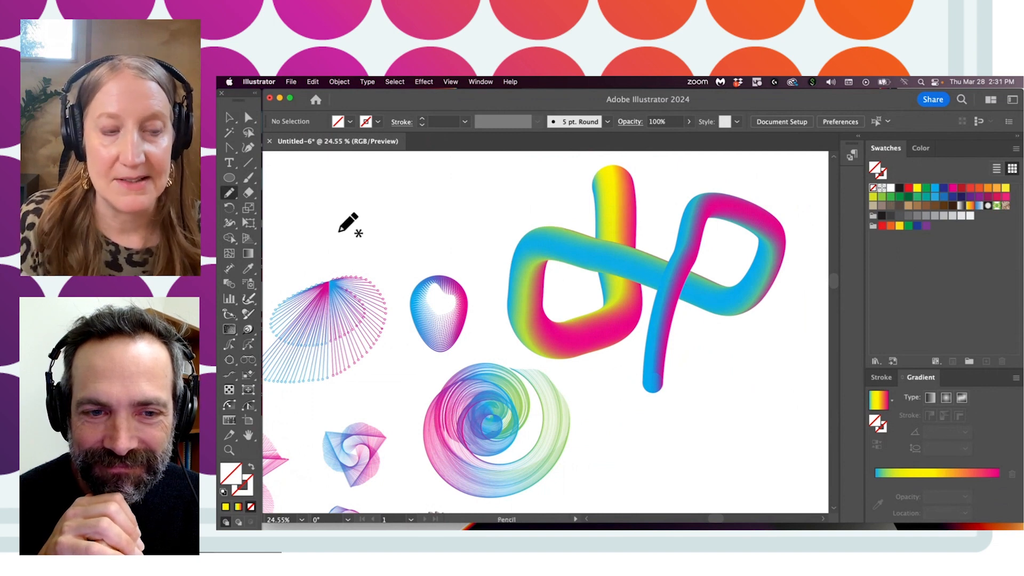
{"action": "mouse_move", "coordinate": [328, 226]}
{"action": "left_mouse_down"}
{"action": "mouse_move", "coordinate": [365, 202]}
{"action": "mouse_move", "coordinate": [353, 228]}
{"action": "mouse_move", "coordinate": [391, 196]}
{"action": "mouse_move", "coordinate": [436, 208]}
{"action": "mouse_move", "coordinate": [431, 191]}
{"action": "mouse_move", "coordinate": [519, 197]}
{"action": "mouse_move", "coordinate": [531, 214]}
{"action": "left_mouse_up"}
Step: Replace the ribbon blend's spine with the looping pencil path and move the blend about 20 in to the right
{"action": "left_click", "coordinate": [229, 117]}
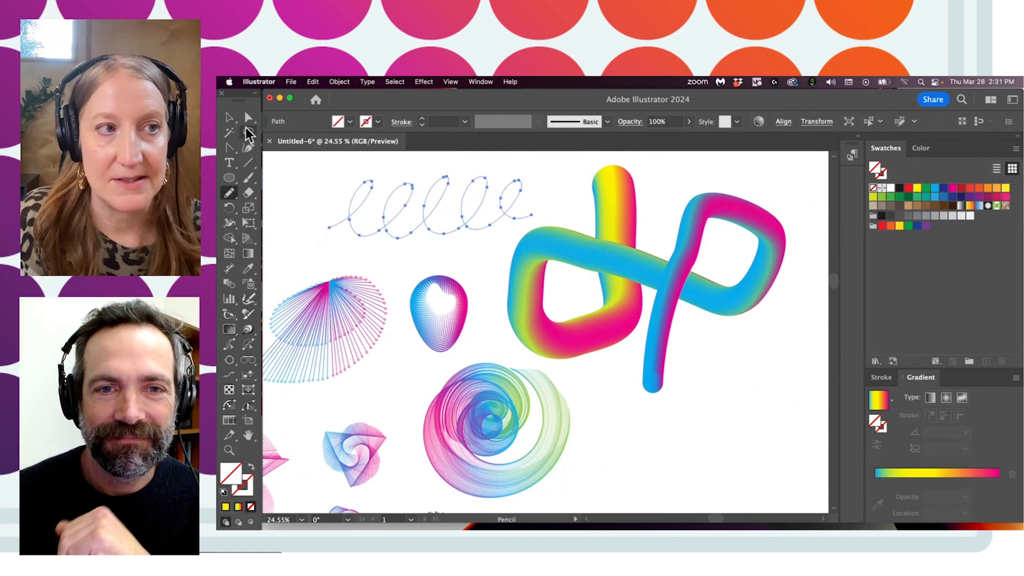
{"action": "left_click", "coordinate": [569, 254], "text": "shift"}
{"action": "left_click", "coordinate": [339, 81]}
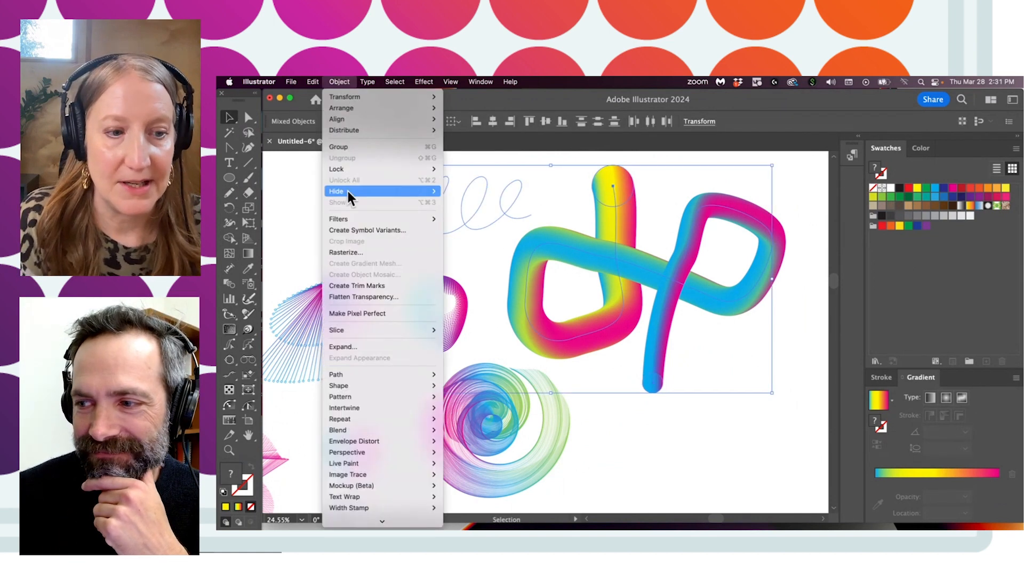
{"action": "mouse_move", "coordinate": [352, 386]}
{"action": "mouse_move", "coordinate": [351, 430]}
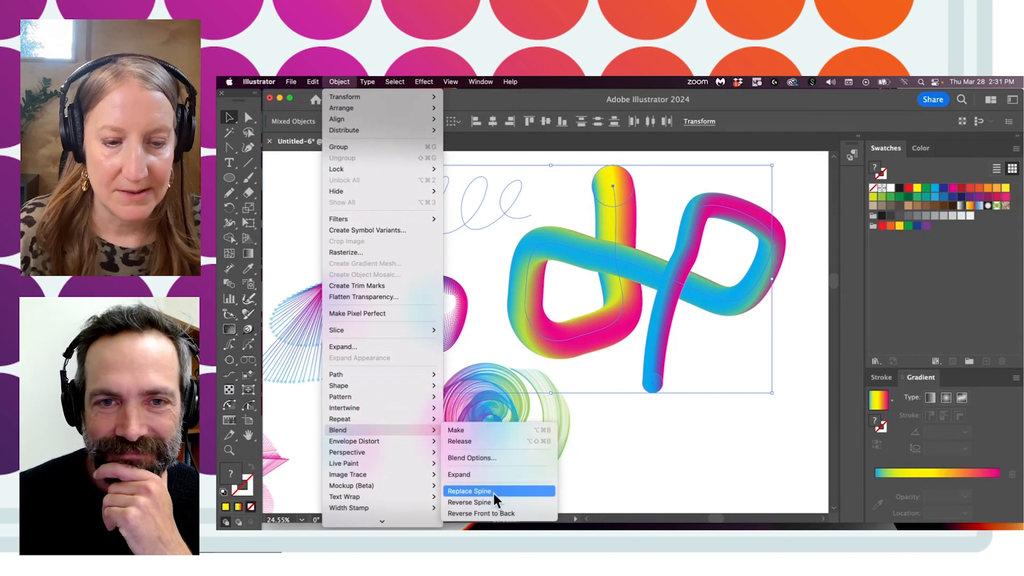
{"action": "left_click", "coordinate": [495, 504]}
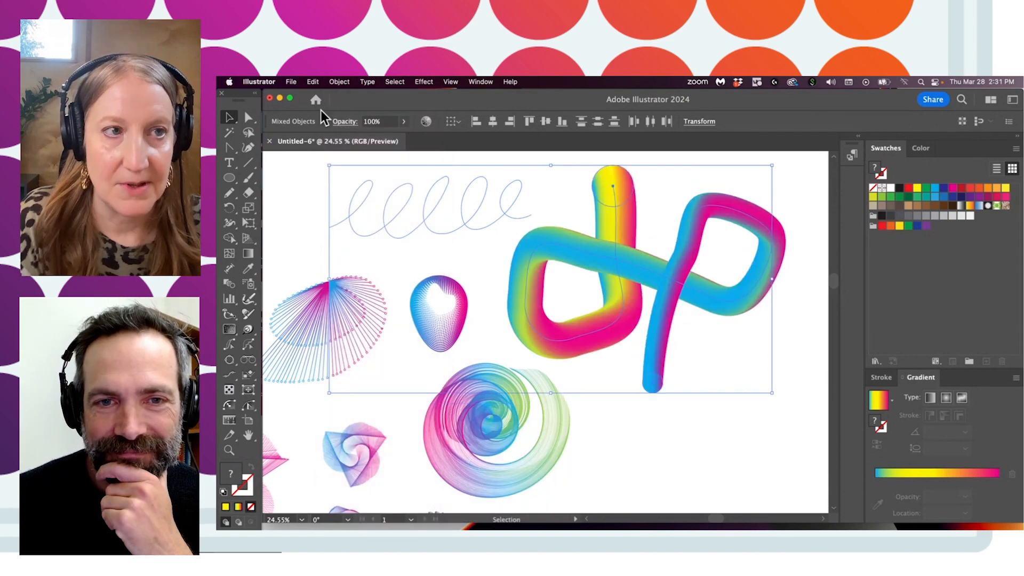
{"action": "left_click", "coordinate": [340, 81]}
{"action": "mouse_move", "coordinate": [356, 430]}
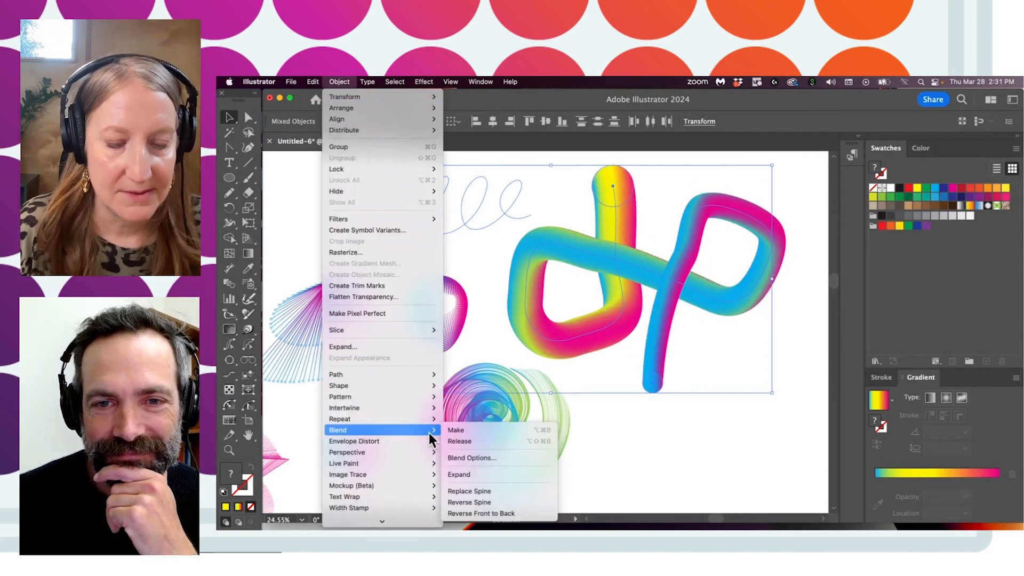
{"action": "left_click", "coordinate": [495, 491]}
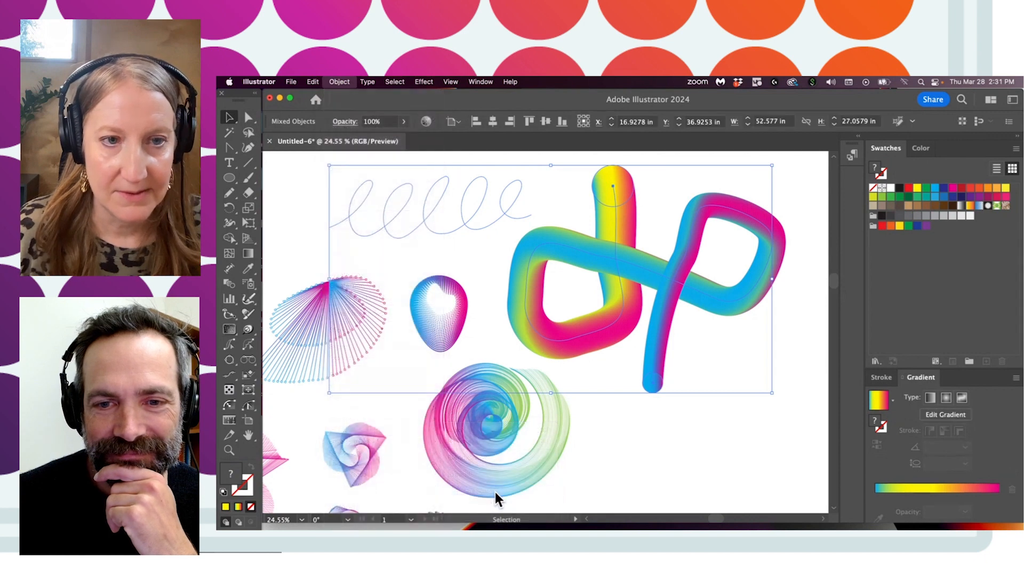
{"action": "left_click_drag", "start_coordinate": [460, 213], "coordinate": [649, 241]}
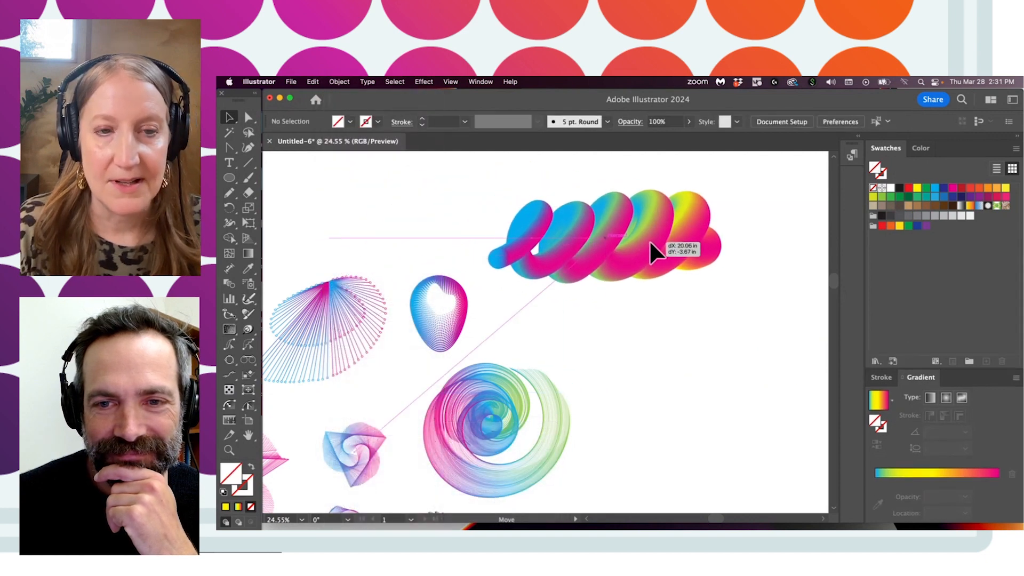
{"action": "left_click", "coordinate": [431, 226]}
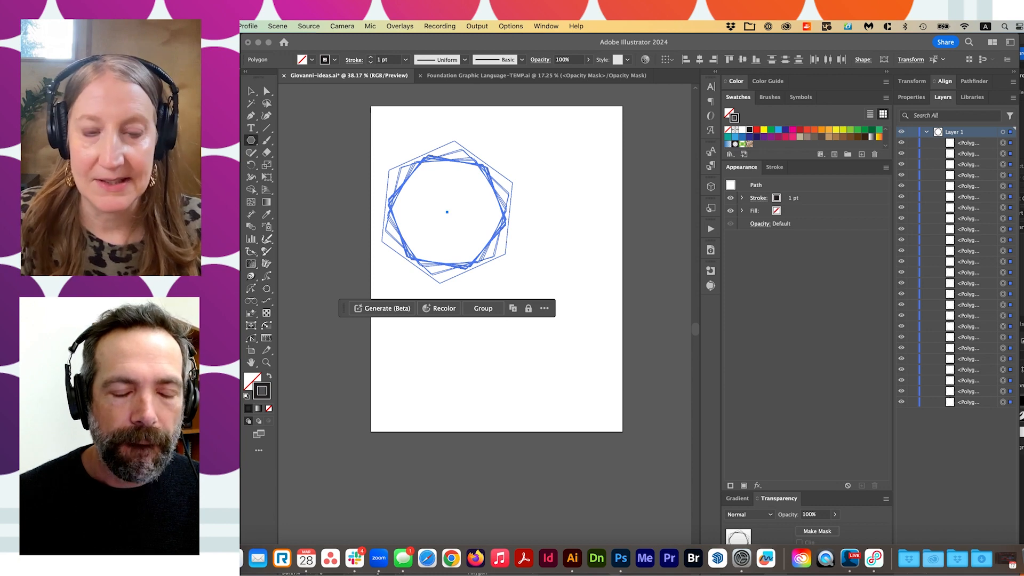
Step: Delete all the overlapping rotated polygons from the Giovanni-ideas.ai artboard
{"action": "left_click", "coordinate": [363, 164]}
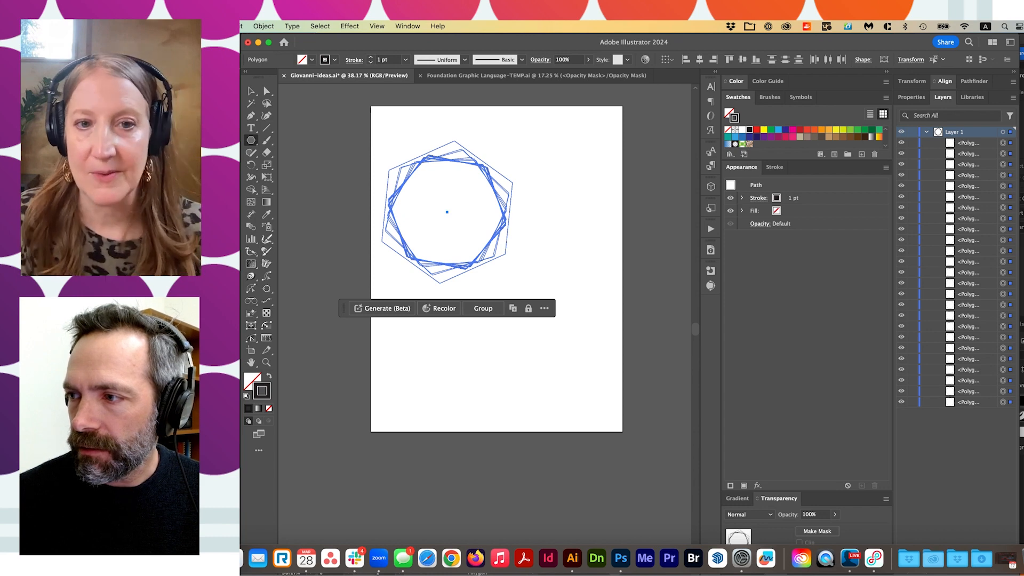
{"action": "left_click", "coordinate": [367, 143]}
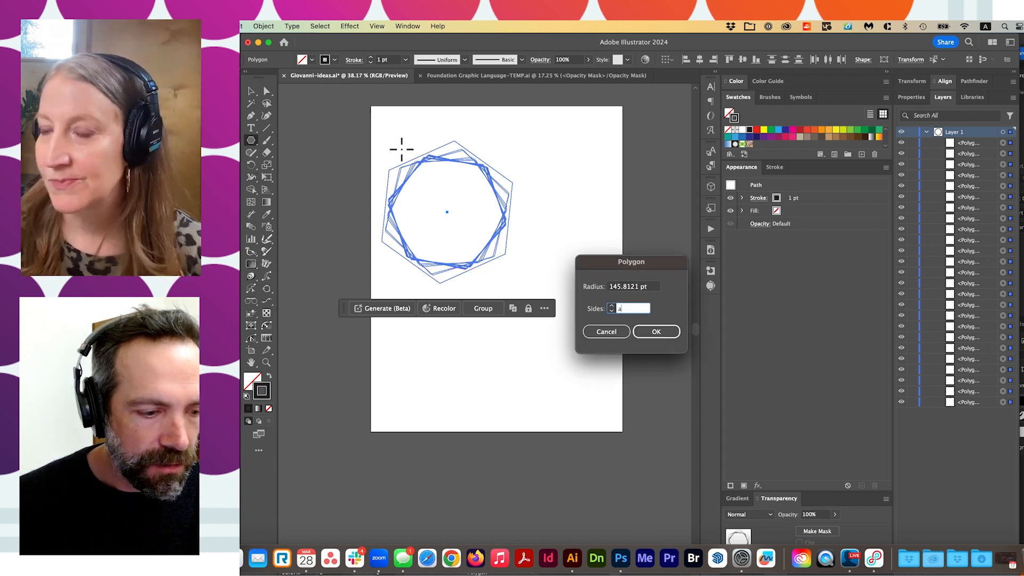
{"action": "key", "text": "Escape"}
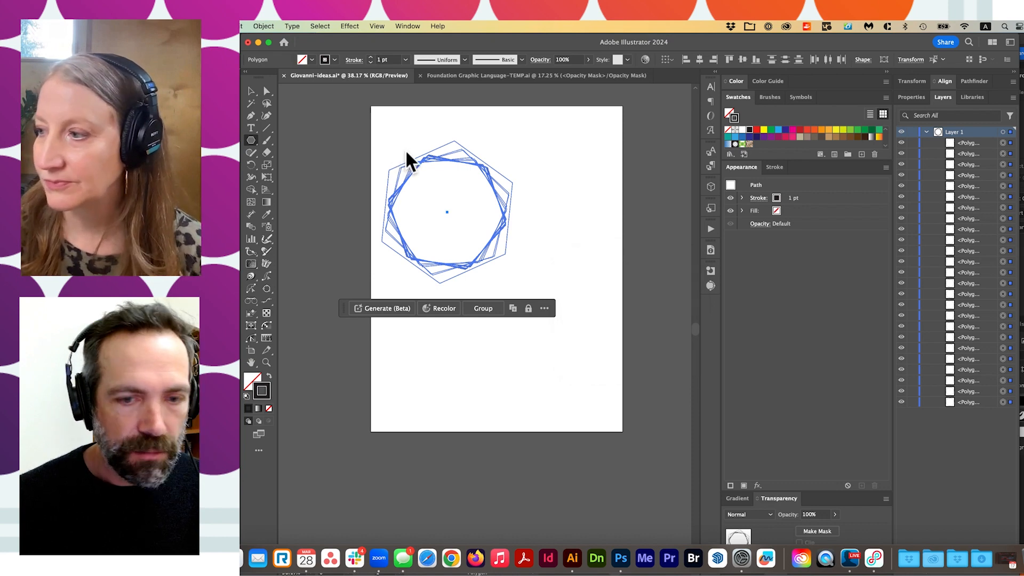
{"action": "key", "text": "Delete"}
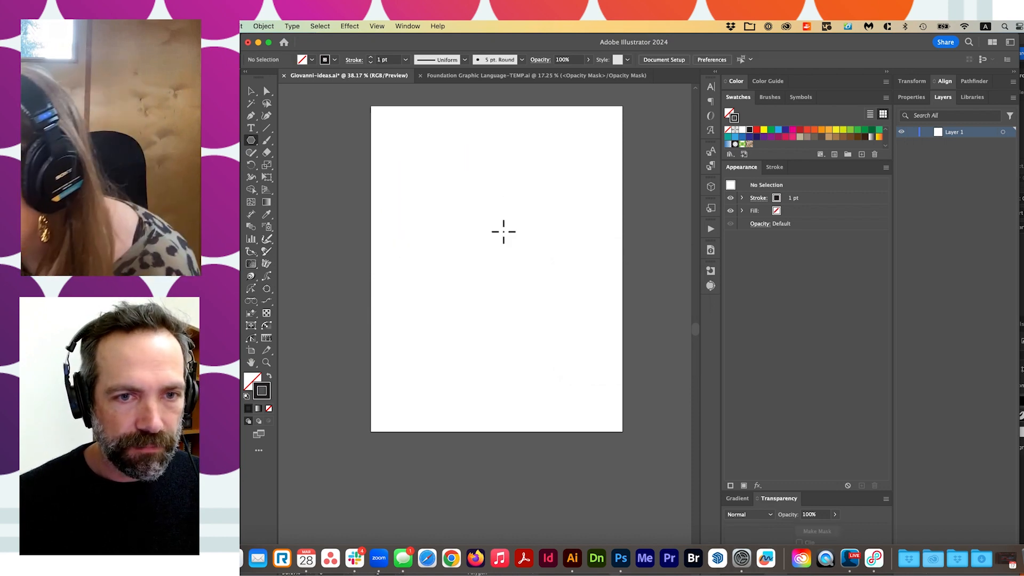
{"action": "left_click_drag", "start_coordinate": [501, 238], "coordinate": [494, 270]}
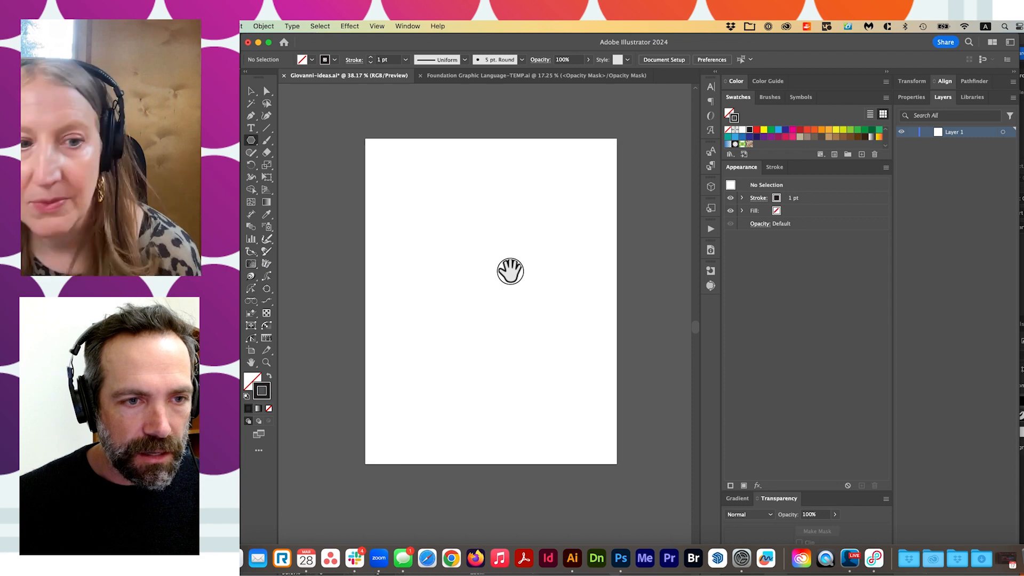
{"action": "scroll", "coordinate": [512, 273], "scroll_direction": "up", "scroll_amount": 2}
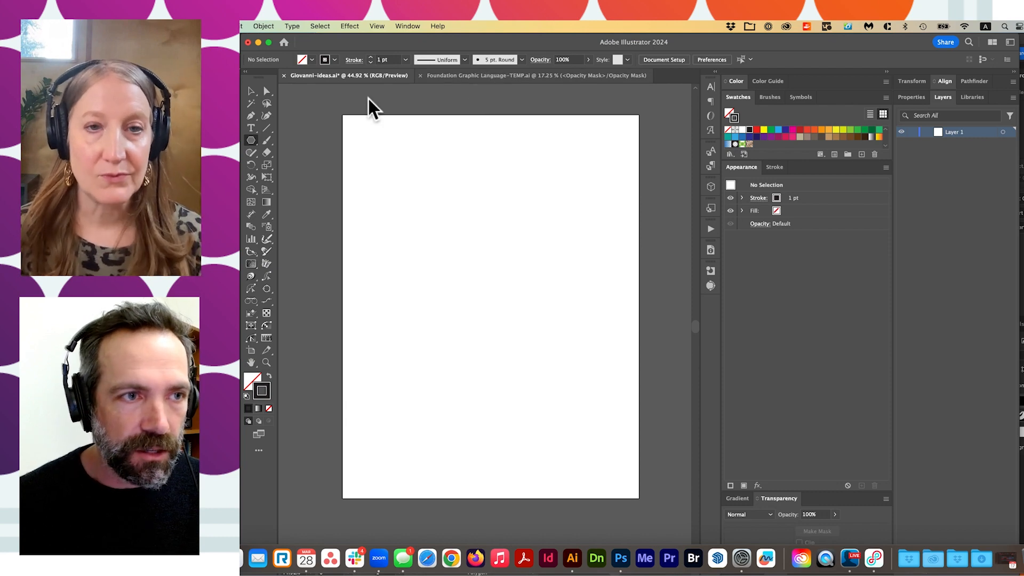
Step: Switch to Photoshop to examine the finished ribbon artwork, and return to Illustrator
{"action": "key", "text": "super+Tab"}
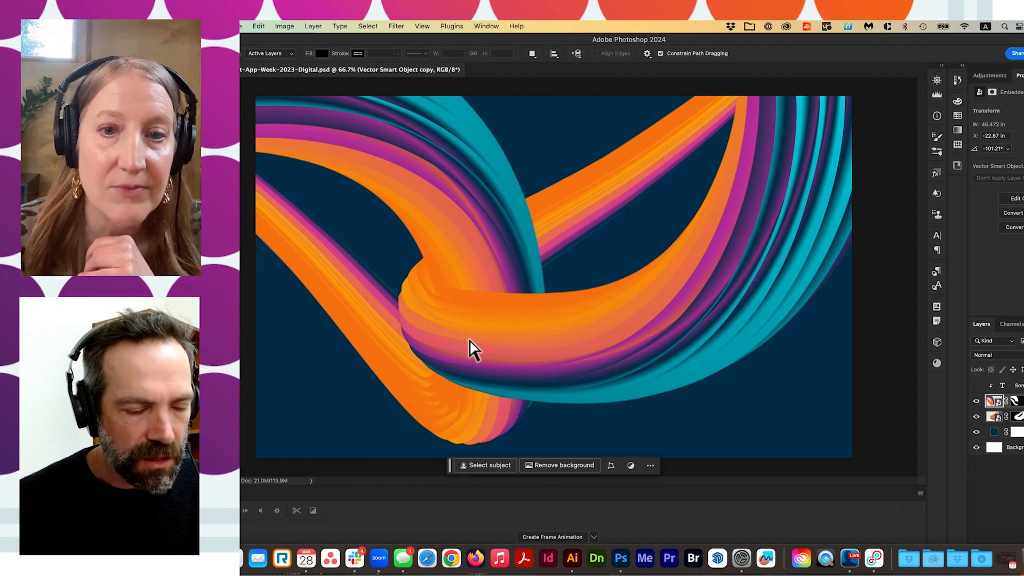
{"action": "key", "text": "super+Tab"}
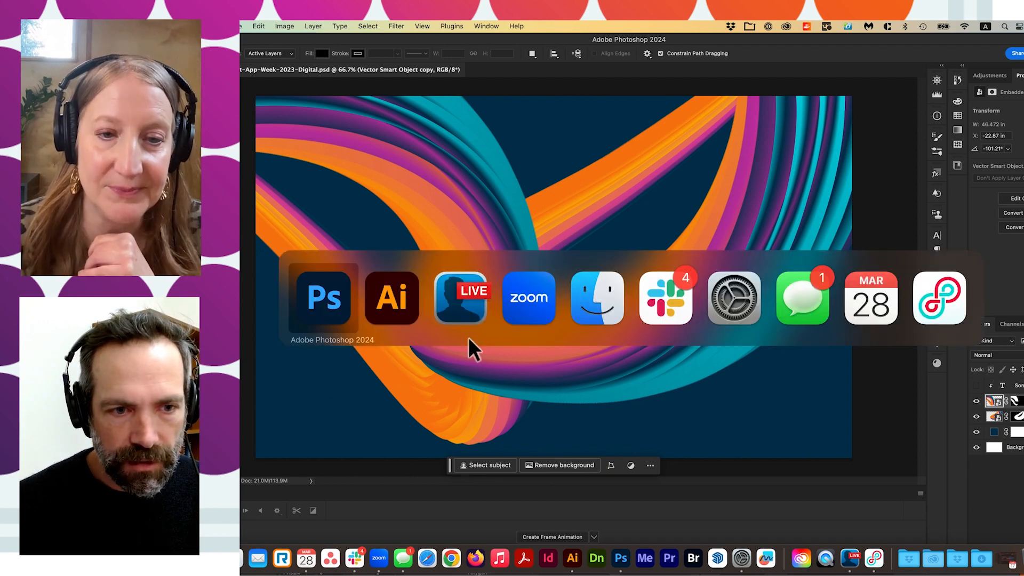
{"action": "key", "text": "super+Tab"}
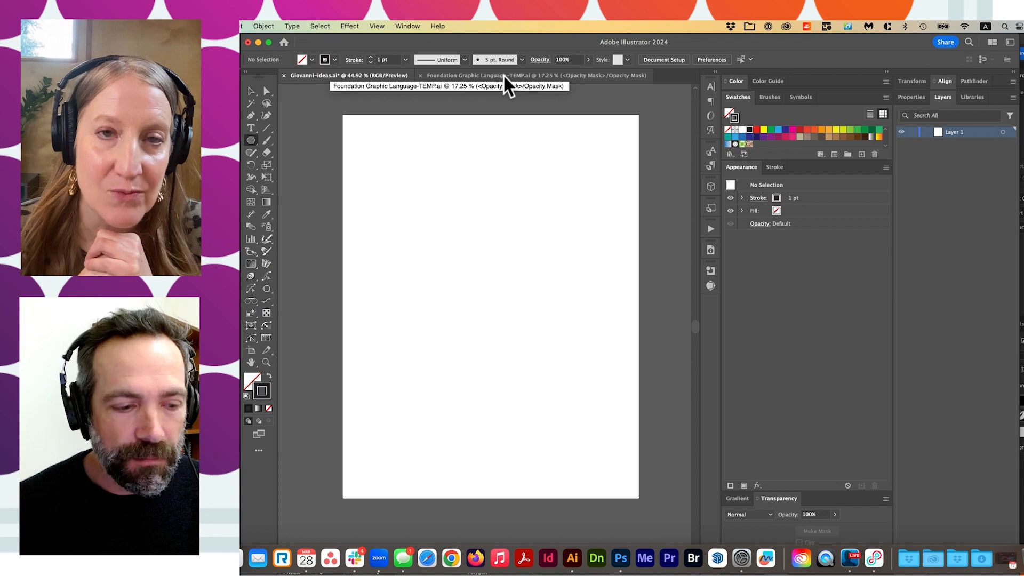
Step: Switch to Photoshop to review the ribbon artwork once more, and return to Illustrator
{"action": "key", "text": "super+Tab"}
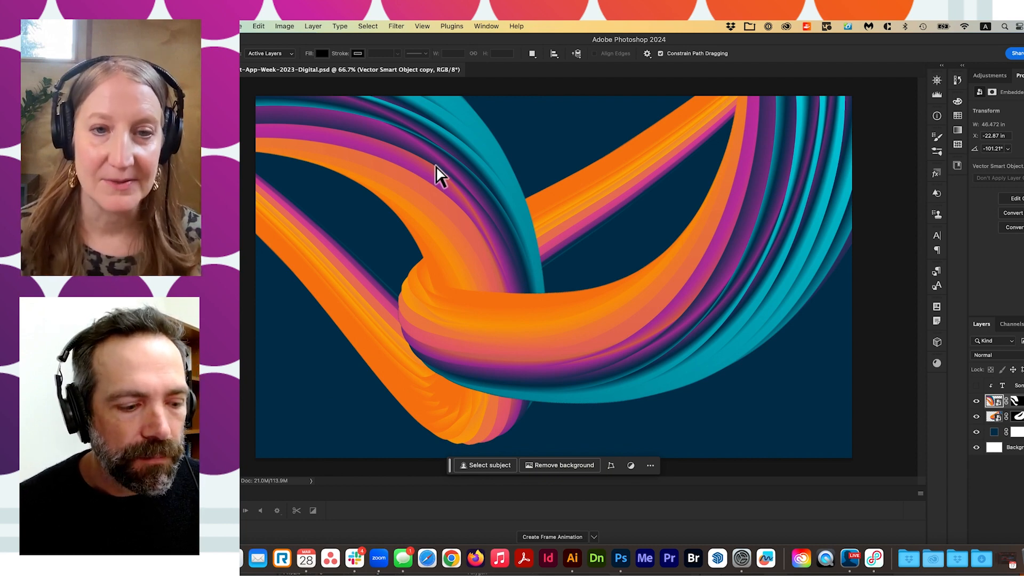
{"action": "key", "text": "super+Tab"}
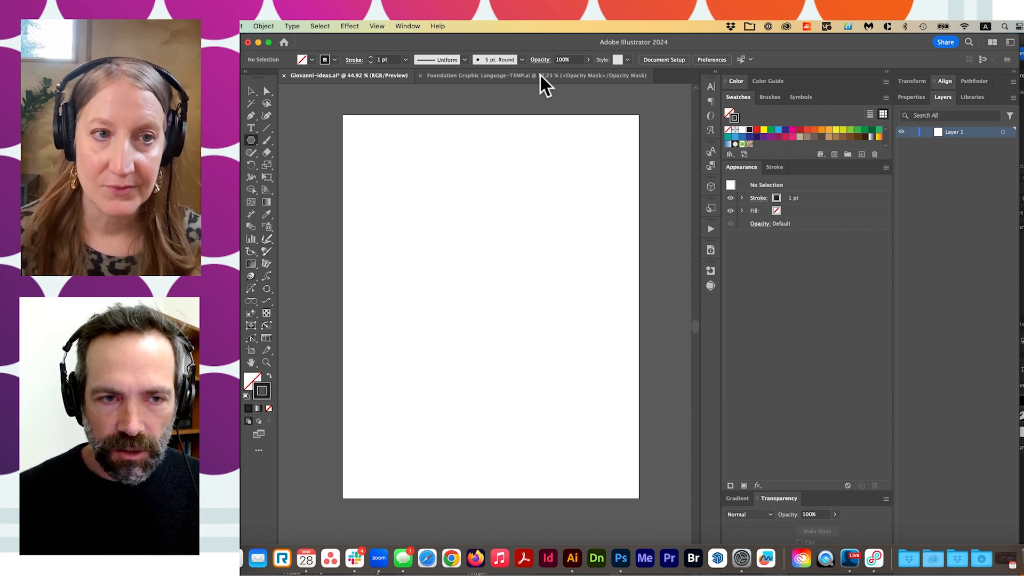
Step: Bring up the Foundation Graphic Language-TEMP.ai document and select the wavy dashed mask path along the brick-patterned artboard's lower edge
{"action": "left_click", "coordinate": [540, 75]}
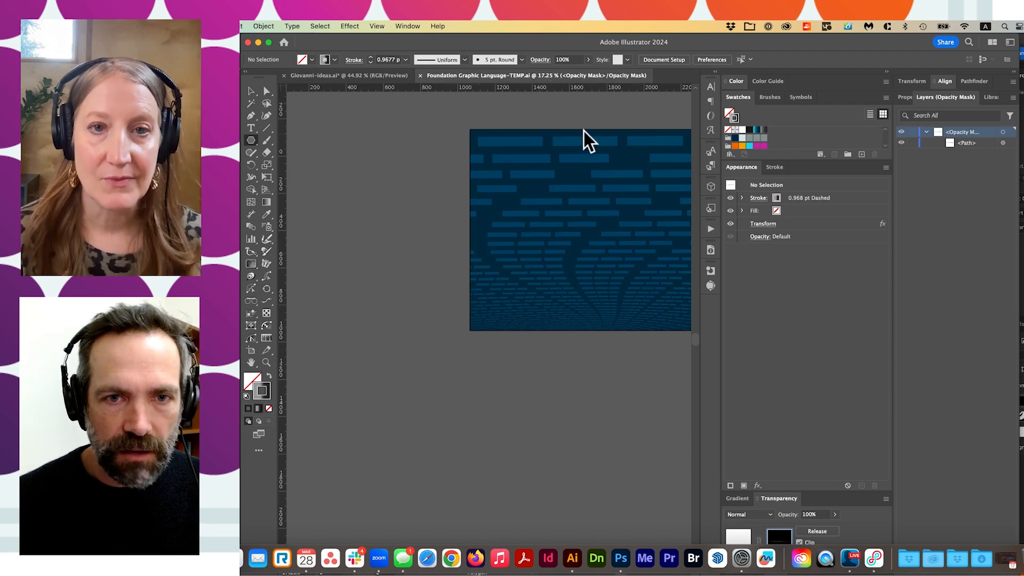
{"action": "left_click_drag", "start_coordinate": [588, 113], "coordinate": [455, 144]}
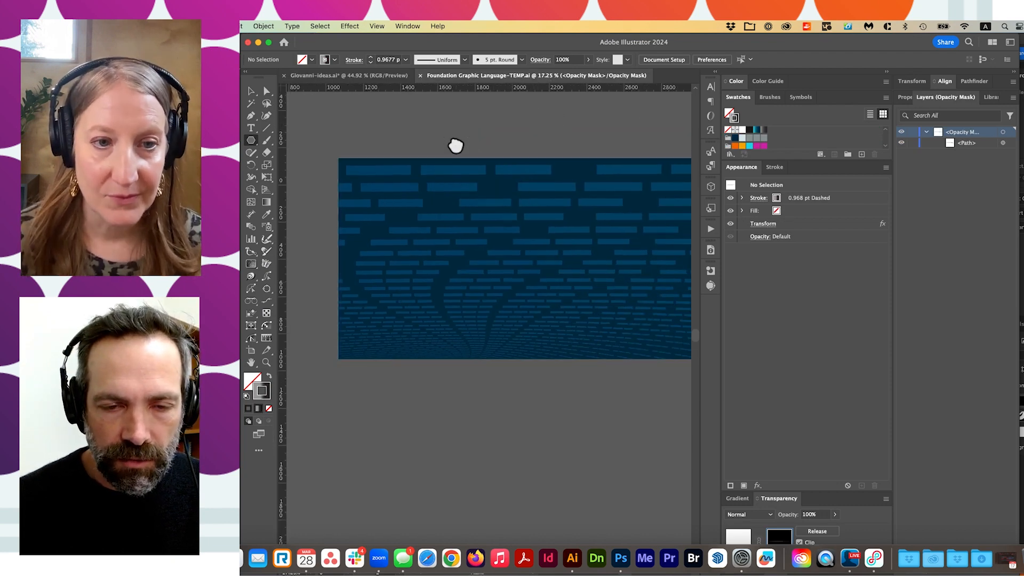
{"action": "left_click_drag", "start_coordinate": [508, 237], "coordinate": [494, 238]}
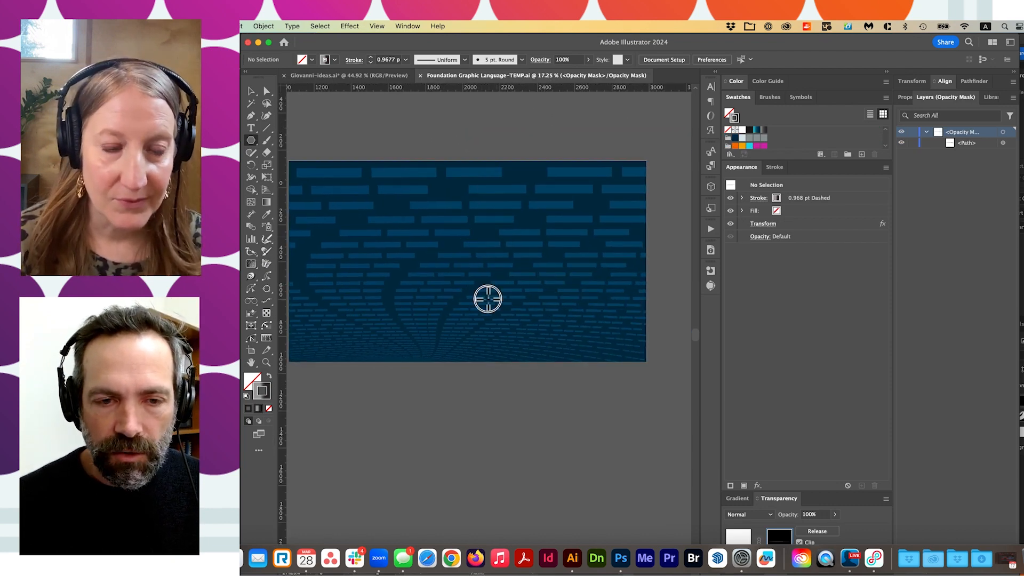
{"action": "left_click", "coordinate": [517, 298]}
{"action": "left_click", "coordinate": [536, 302]}
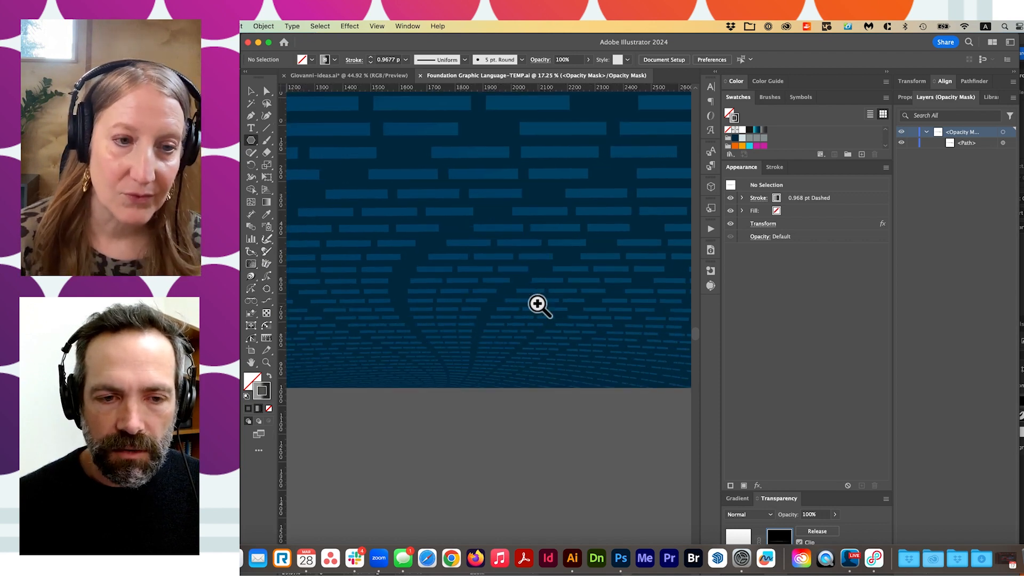
{"action": "left_click_drag", "start_coordinate": [584, 315], "coordinate": [608, 380]}
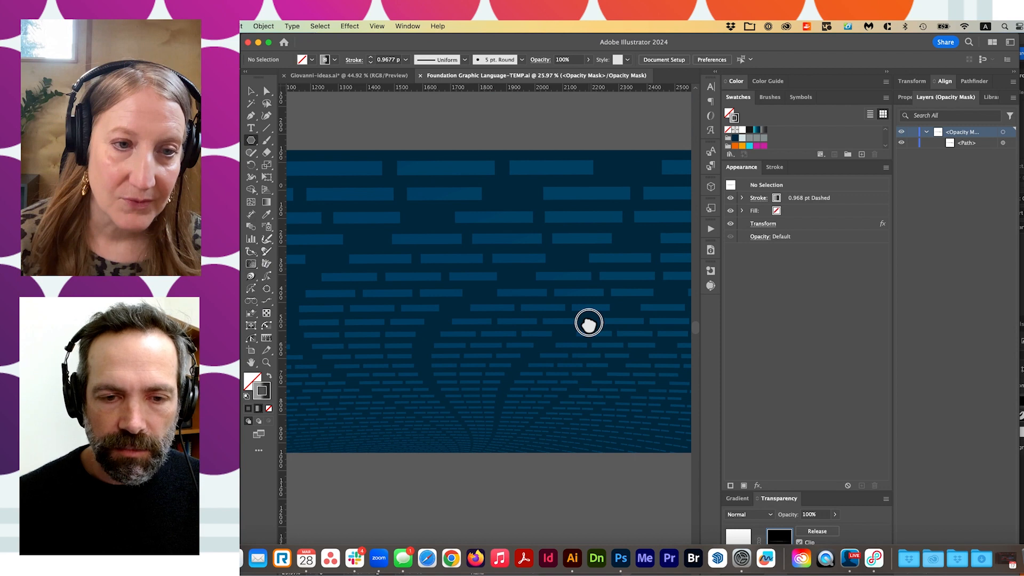
{"action": "key", "text": "a"}
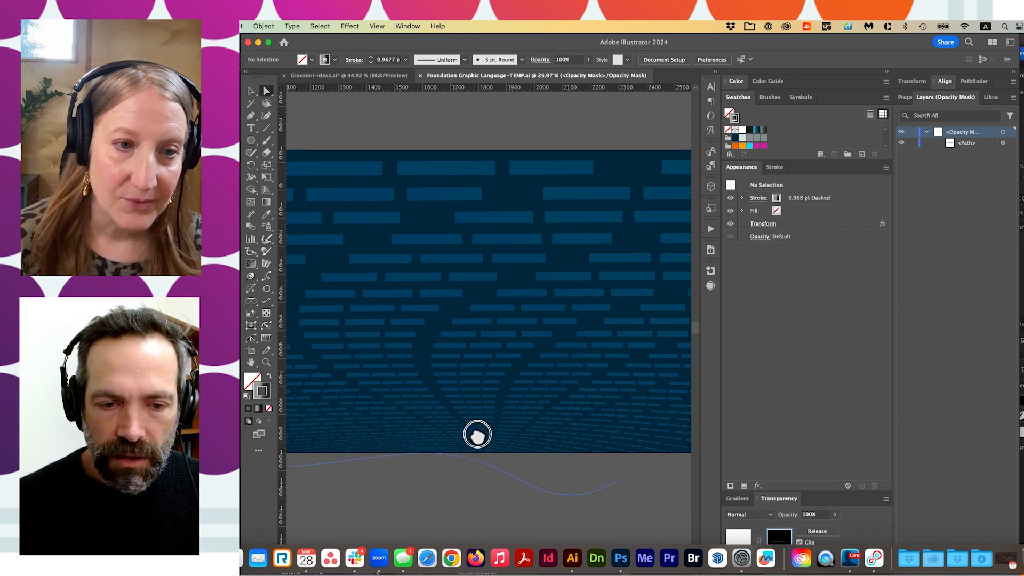
{"action": "left_click", "coordinate": [458, 454]}
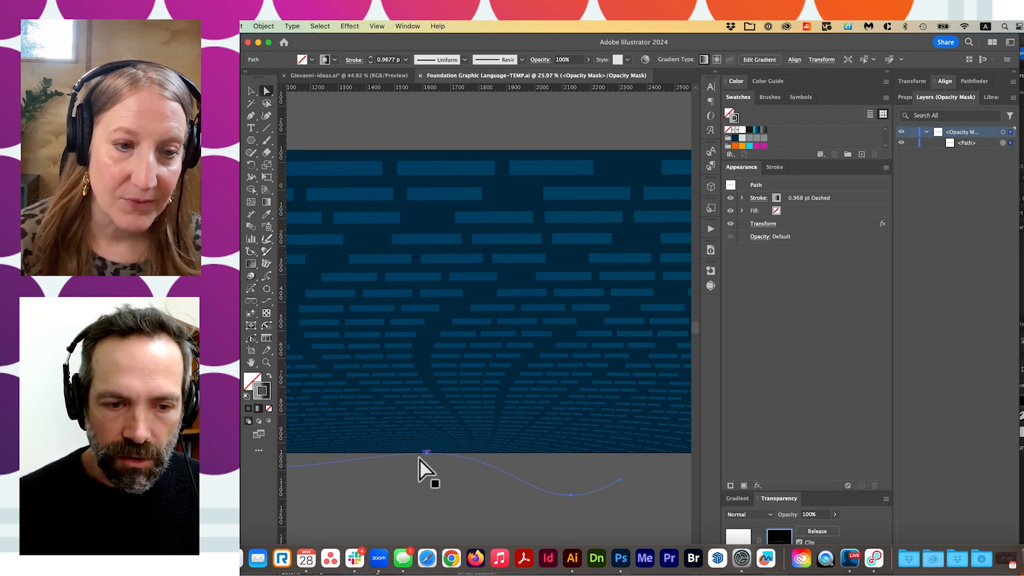
Step: Select anchor points on the wavy path and open its stroke options to examine the dash and gap settings
{"action": "key", "text": "super+space"}
{"action": "left_click", "coordinate": [466, 389], "text": "super"}
{"action": "left_click_drag", "start_coordinate": [467, 389], "coordinate": [416, 391]}
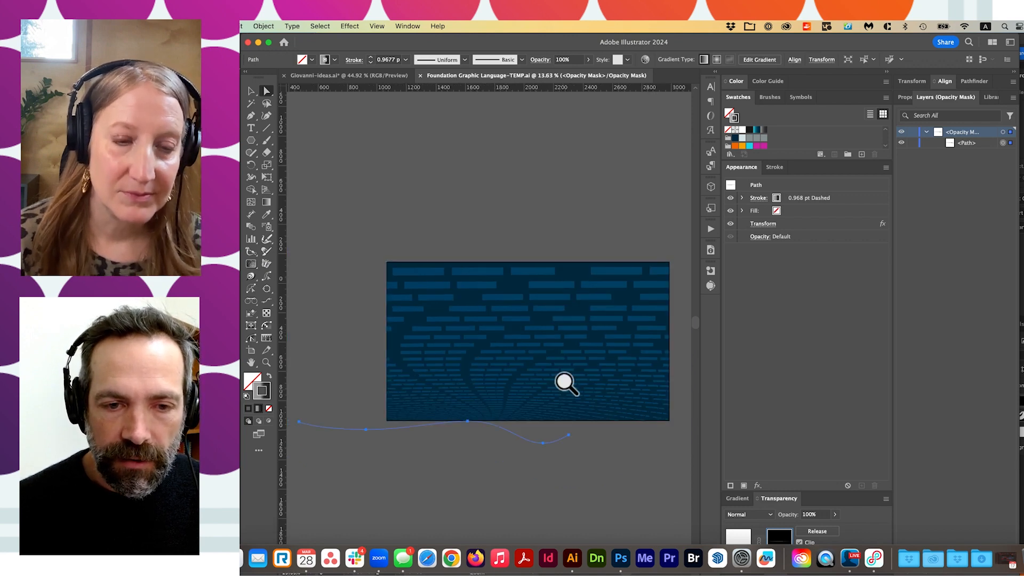
{"action": "scroll", "coordinate": [551, 332], "scroll_direction": "down", "scroll_amount": 3}
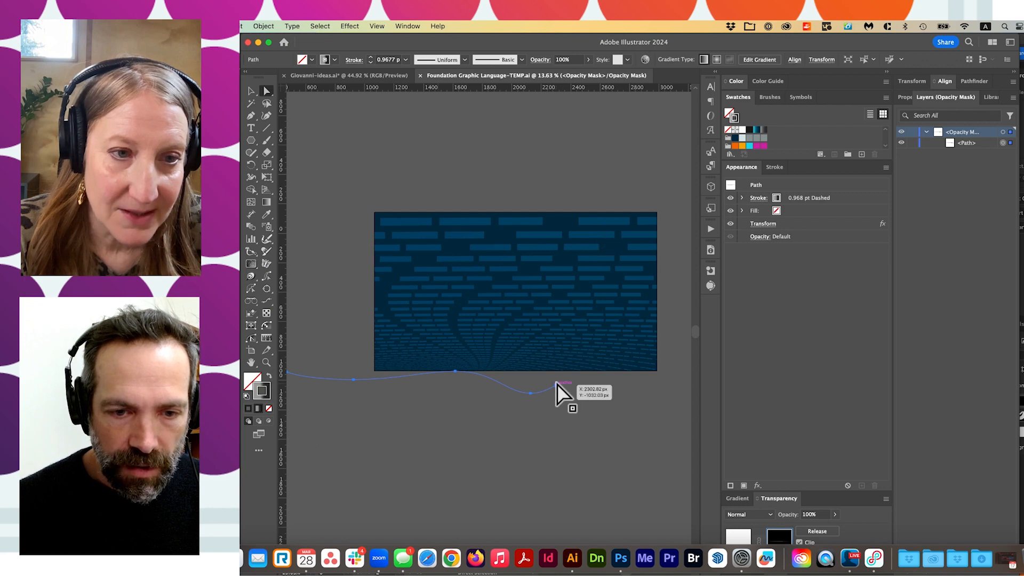
{"action": "left_click", "coordinate": [531, 394]}
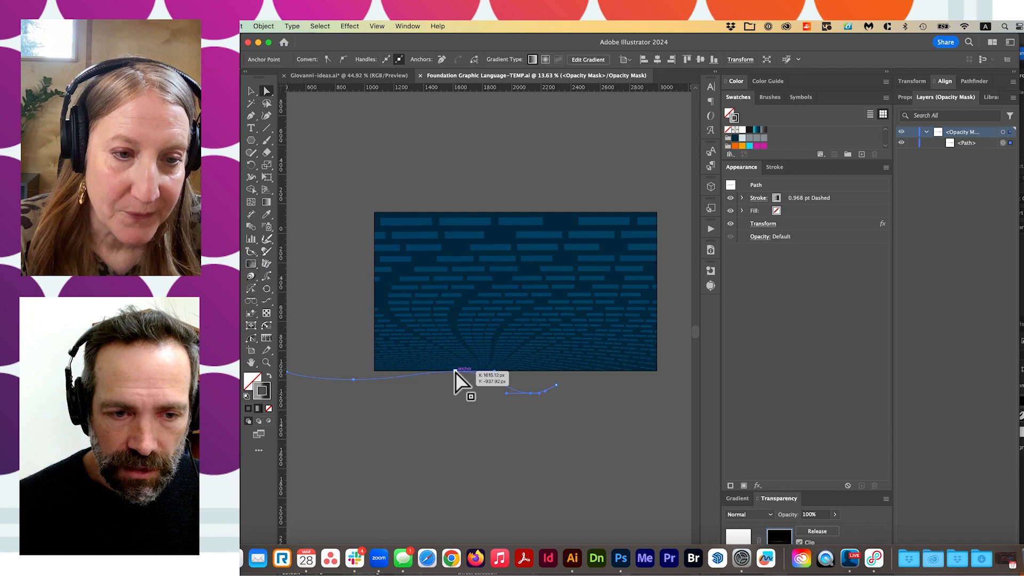
{"action": "left_click", "coordinate": [757, 198]}
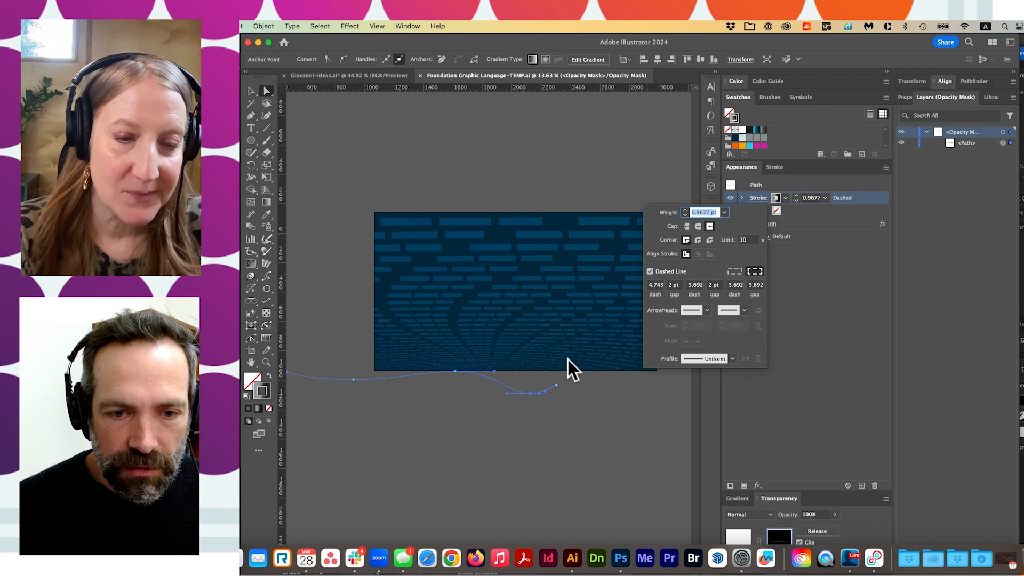
{"action": "left_click", "coordinate": [454, 371]}
{"action": "left_click", "coordinate": [453, 372]}
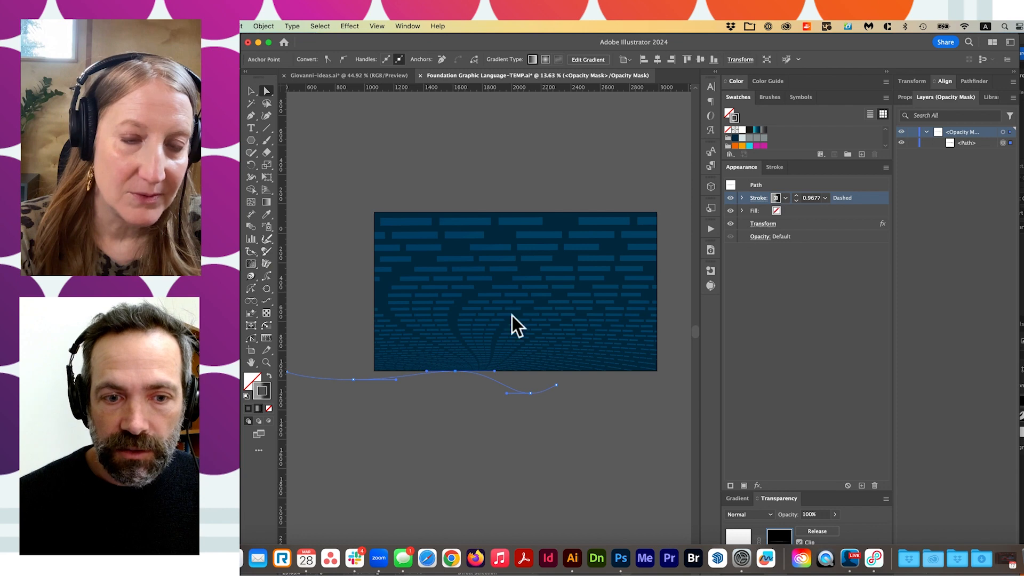
Step: Show the available Distort & Transform effects and open the path's Transform effect to examine its scale, move and copies settings
{"action": "left_click", "coordinate": [344, 24]}
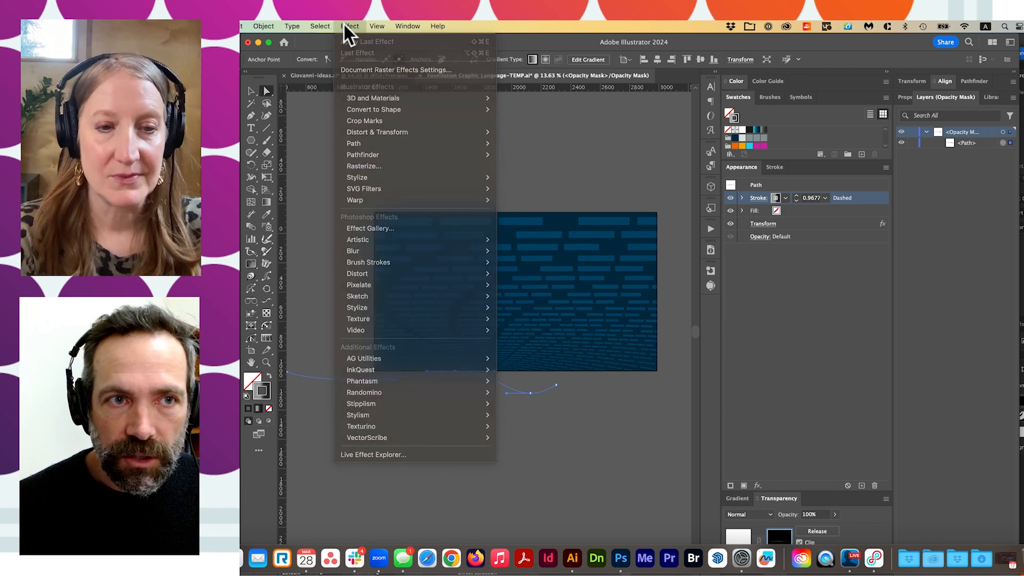
{"action": "left_click", "coordinate": [344, 24]}
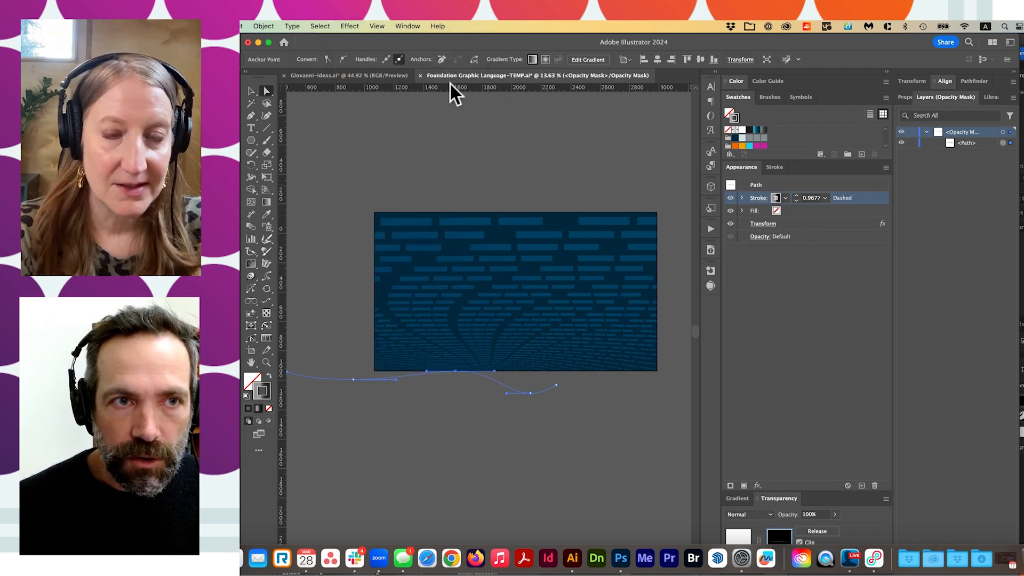
{"action": "left_click", "coordinate": [352, 24]}
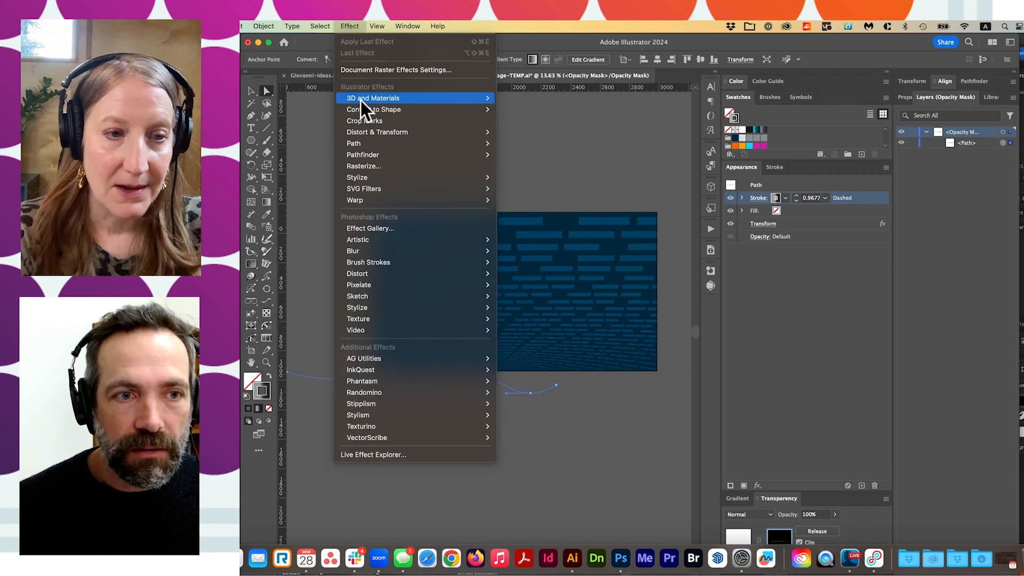
{"action": "mouse_move", "coordinate": [367, 130]}
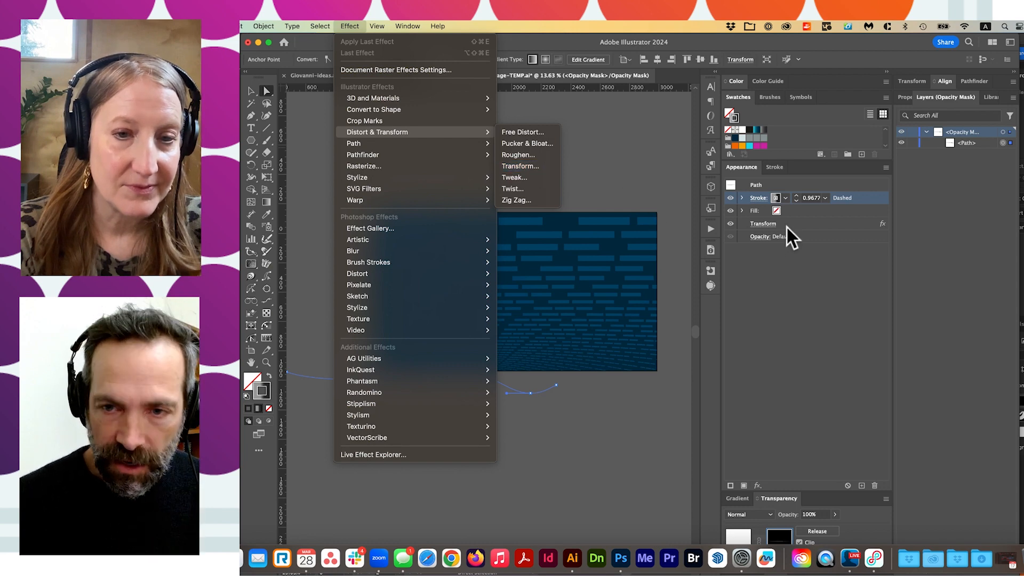
{"action": "left_click", "coordinate": [772, 222]}
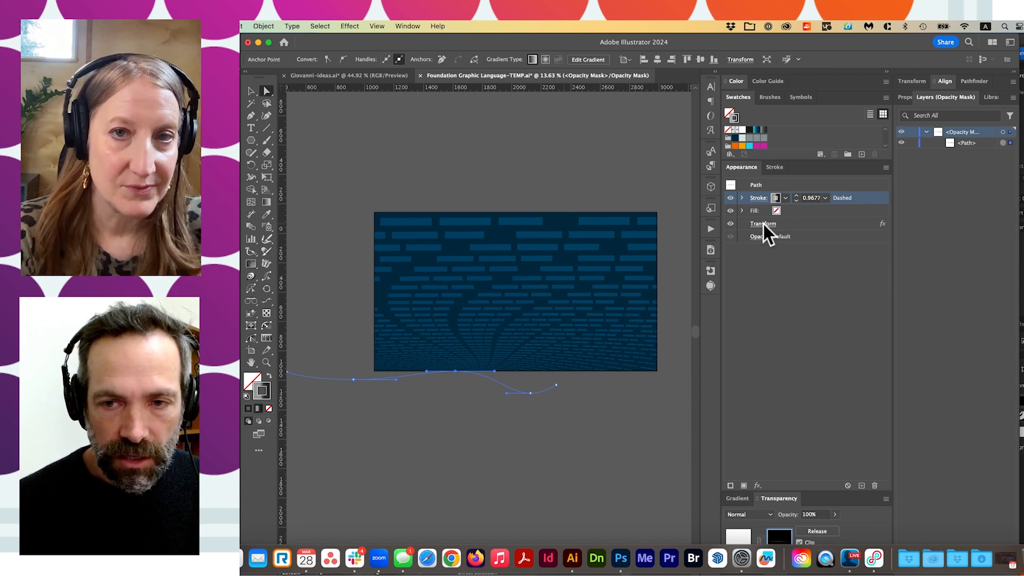
{"action": "left_click", "coordinate": [764, 223]}
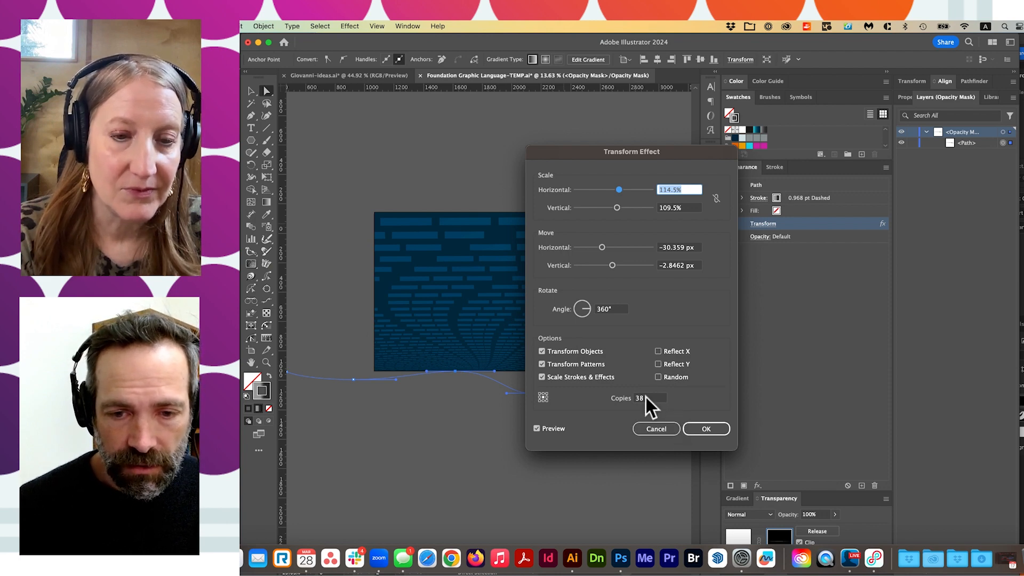
{"action": "left_click", "coordinate": [700, 426]}
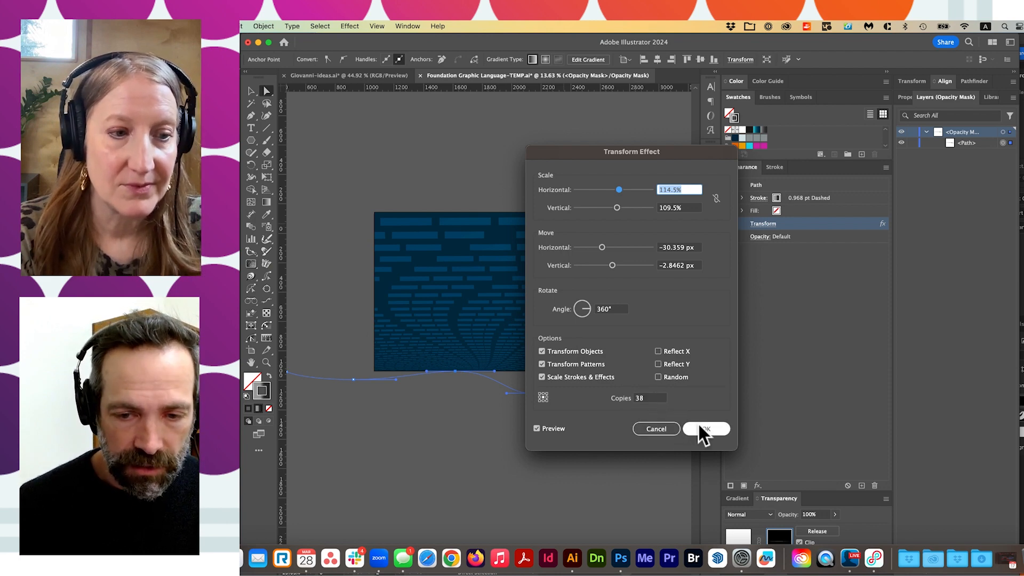
{"action": "left_click", "coordinate": [666, 428]}
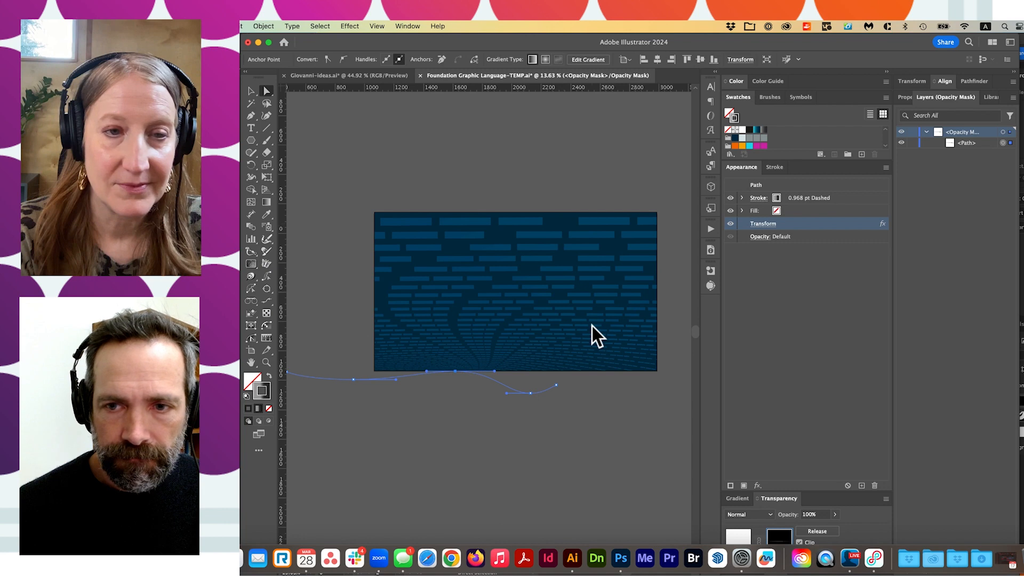
Step: Reopen the path's stroke options to examine its width profile, and select the anchor just beyond the artboard's left edge
{"action": "left_click", "coordinate": [751, 195]}
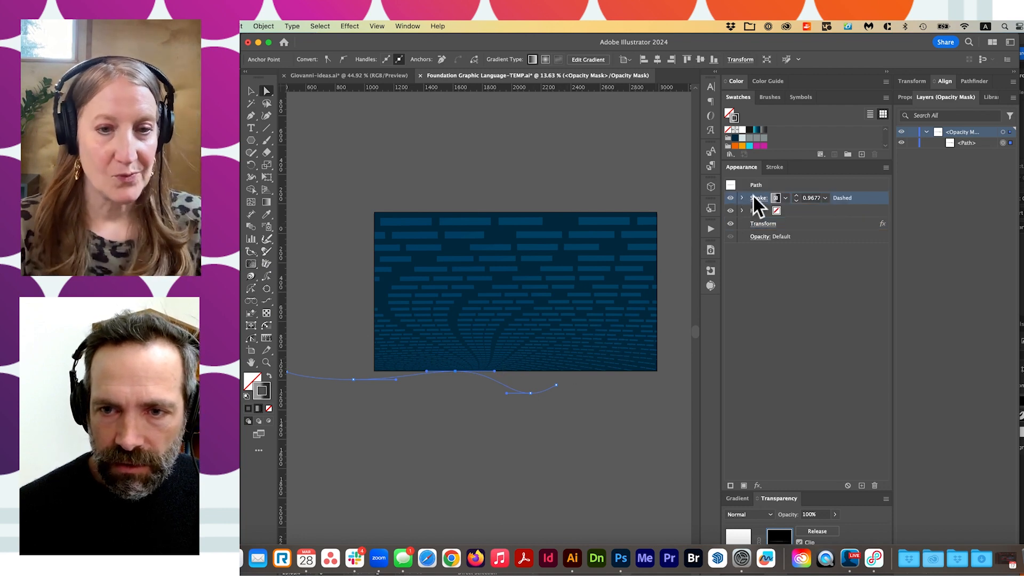
{"action": "left_click", "coordinate": [754, 197]}
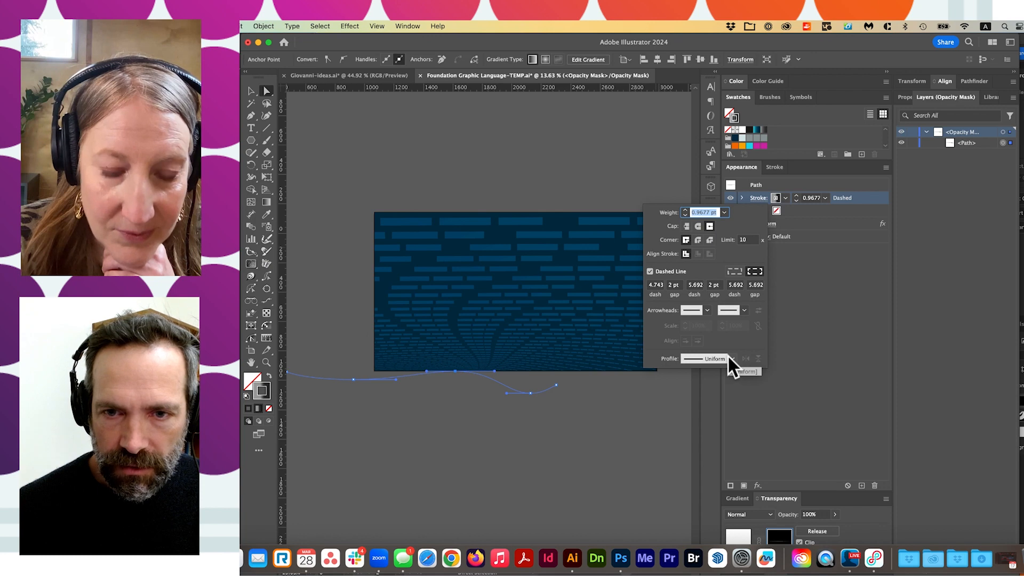
{"action": "left_click", "coordinate": [848, 299]}
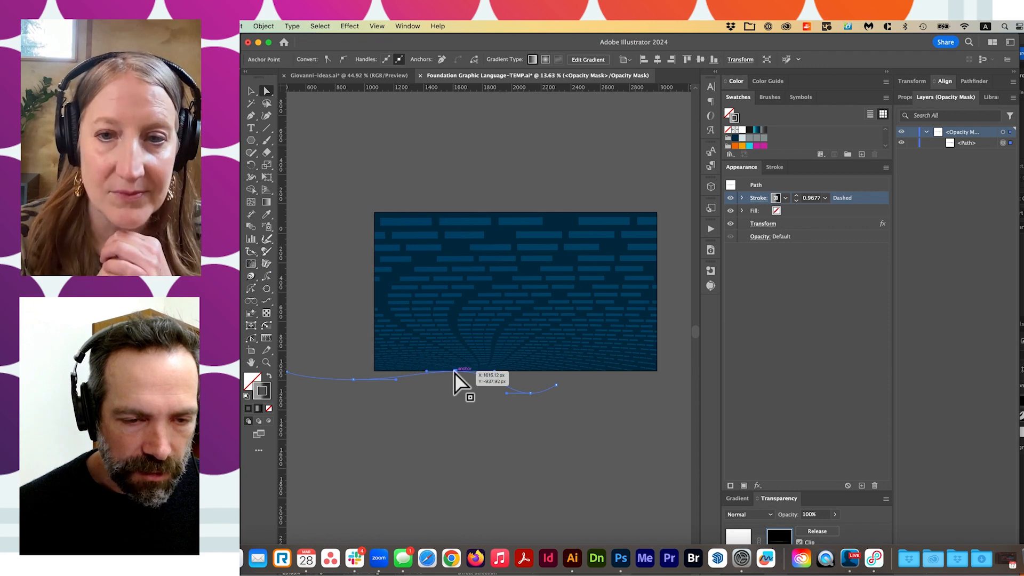
{"action": "mouse_move", "coordinate": [476, 344]}
{"action": "left_mouse_down"}
{"action": "mouse_move", "coordinate": [517, 288]}
{"action": "mouse_move", "coordinate": [521, 302]}
{"action": "left_mouse_up"}
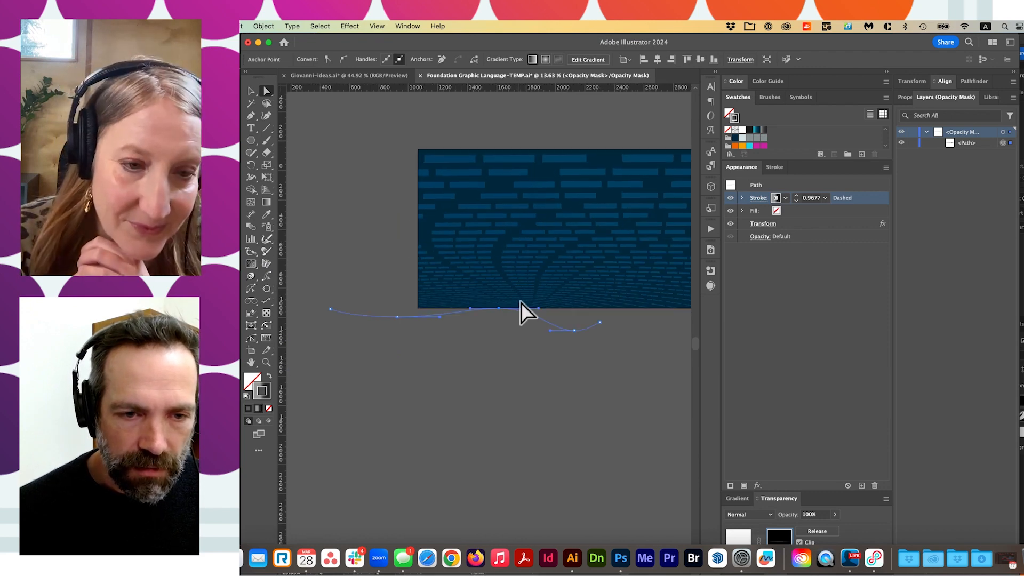
{"action": "left_click", "coordinate": [397, 316]}
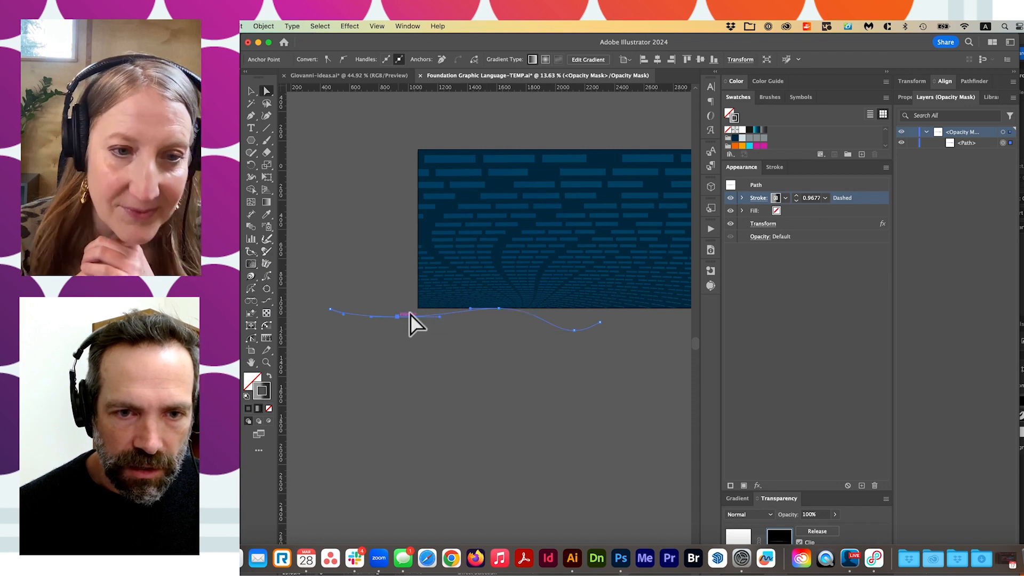
Step: Find the second artboard with the swirling dashed pattern and clear the path selection
{"action": "left_click", "coordinate": [525, 257]}
{"action": "left_click_drag", "start_coordinate": [525, 254], "coordinate": [455, 270]}
{"action": "key", "text": "space"}
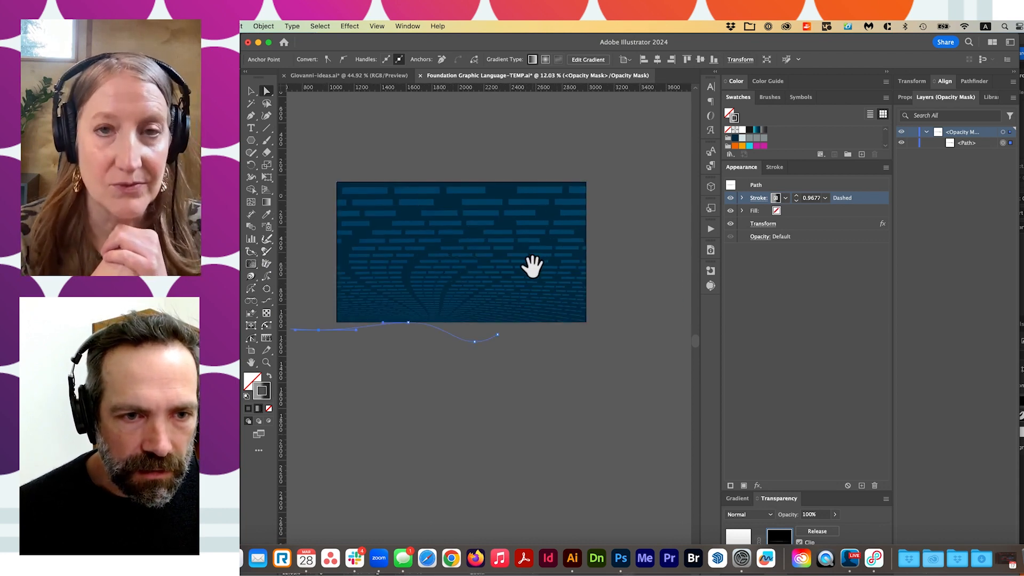
{"action": "left_click", "coordinate": [601, 274], "text": "alt+super"}
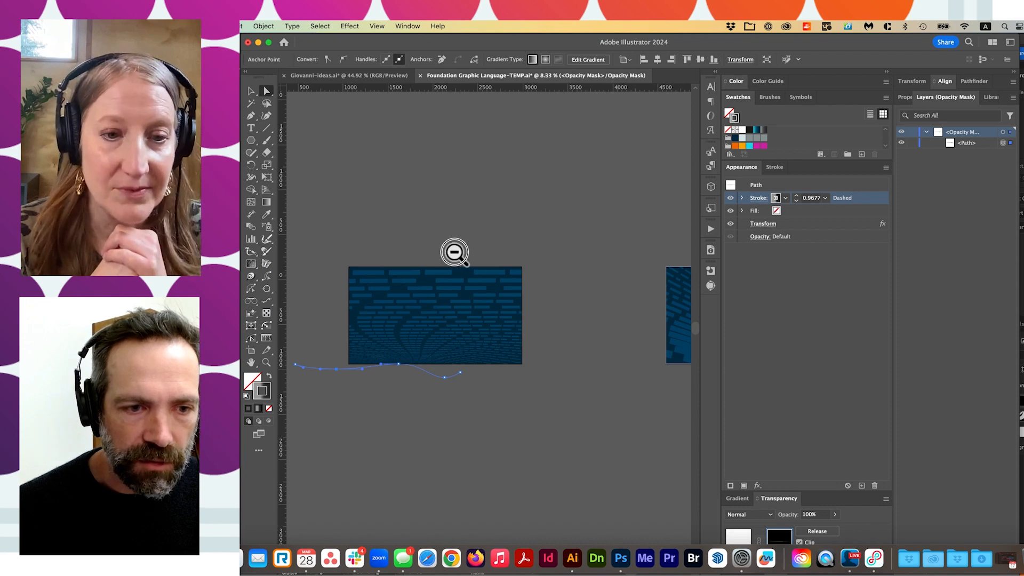
{"action": "scroll", "coordinate": [454, 253], "scroll_direction": "right", "scroll_amount": 10}
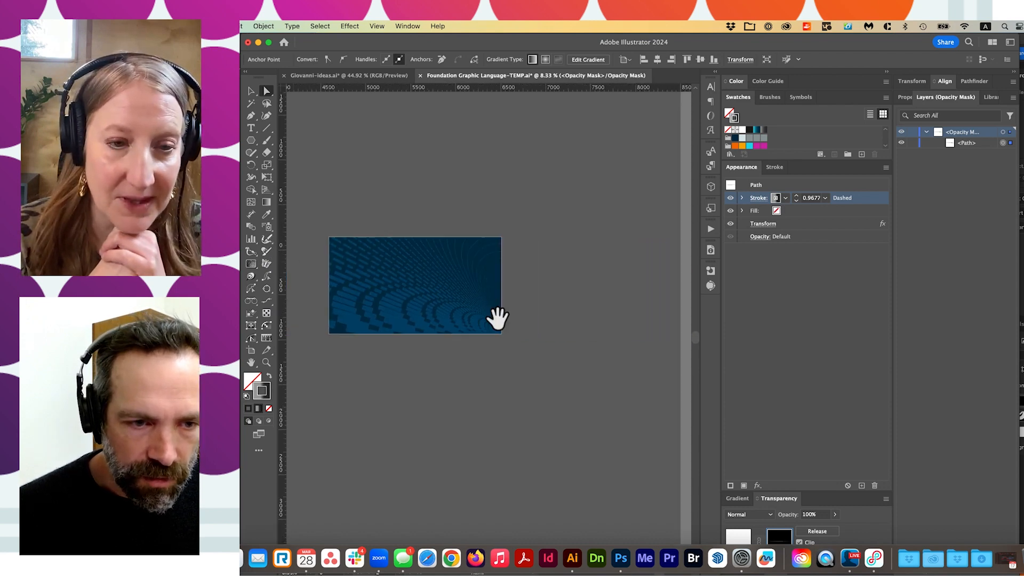
{"action": "left_click", "coordinate": [427, 319]}
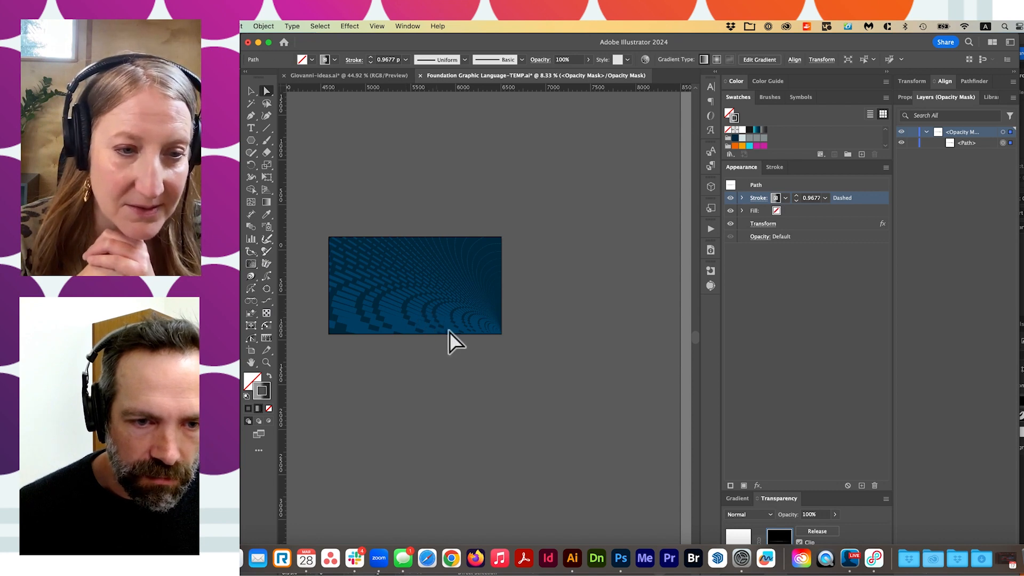
{"action": "left_click", "coordinate": [490, 203]}
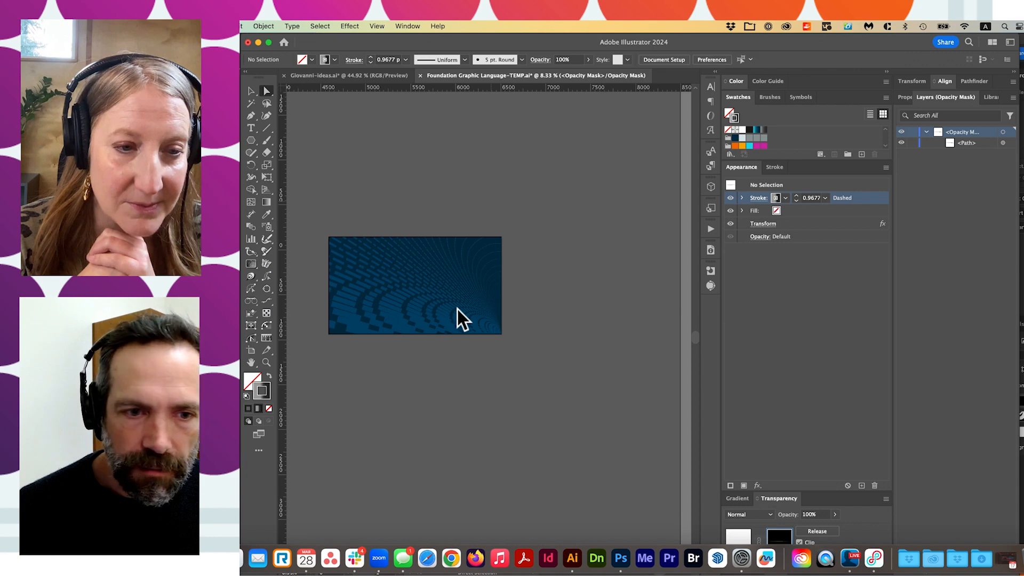
Step: Examine the swirling dashed pattern up close and leave opacity mask editing to return to the masked blue rectangle
{"action": "scroll", "coordinate": [473, 274], "scroll_direction": "down", "scroll_amount": 2}
{"action": "scroll", "coordinate": [473, 274], "scroll_direction": "left", "scroll_amount": 3}
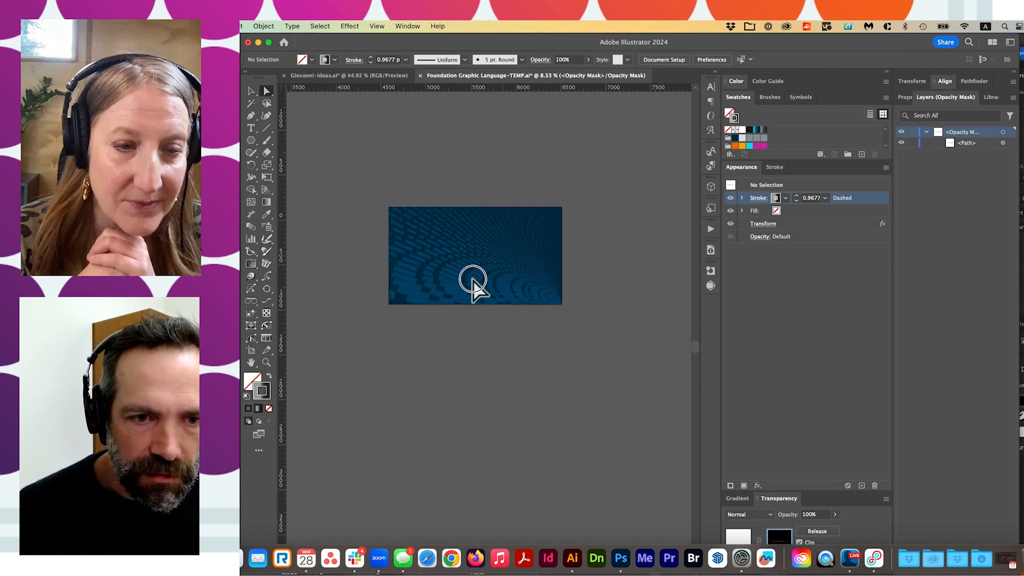
{"action": "scroll", "coordinate": [597, 295], "scroll_direction": "up", "scroll_amount": 3}
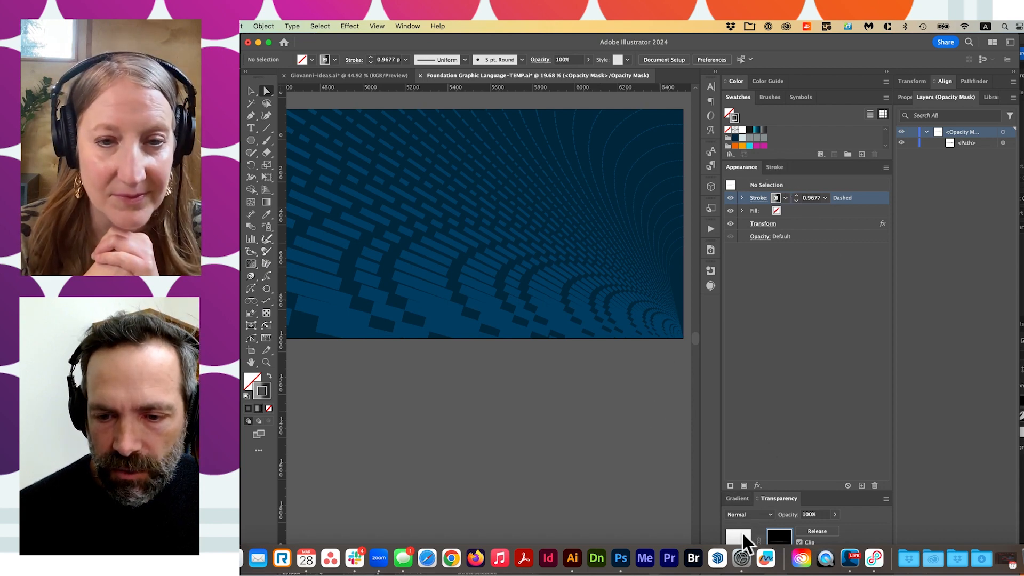
{"action": "left_click", "coordinate": [776, 535]}
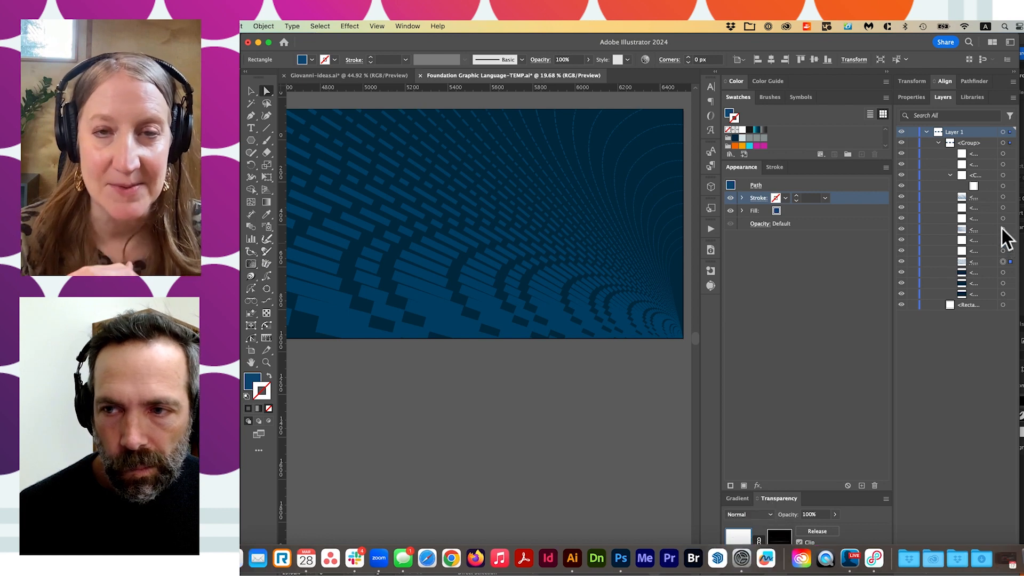
Step: Select the masked blue rectangle listed just below the clipping set in the group and examine its full extent over the pattern
{"action": "left_click", "coordinate": [1003, 198]}
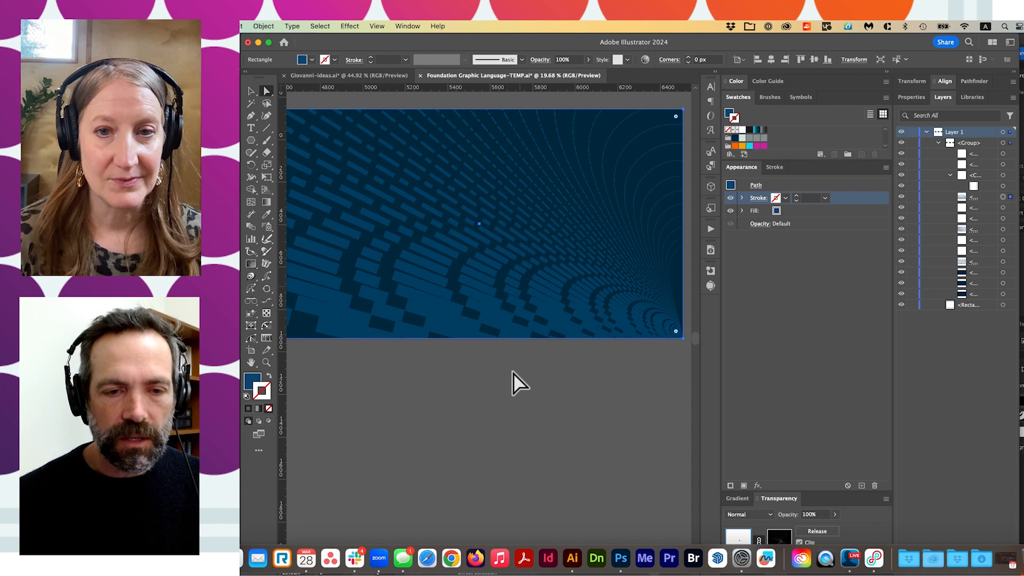
{"action": "left_click_drag", "start_coordinate": [489, 332], "coordinate": [510, 354]}
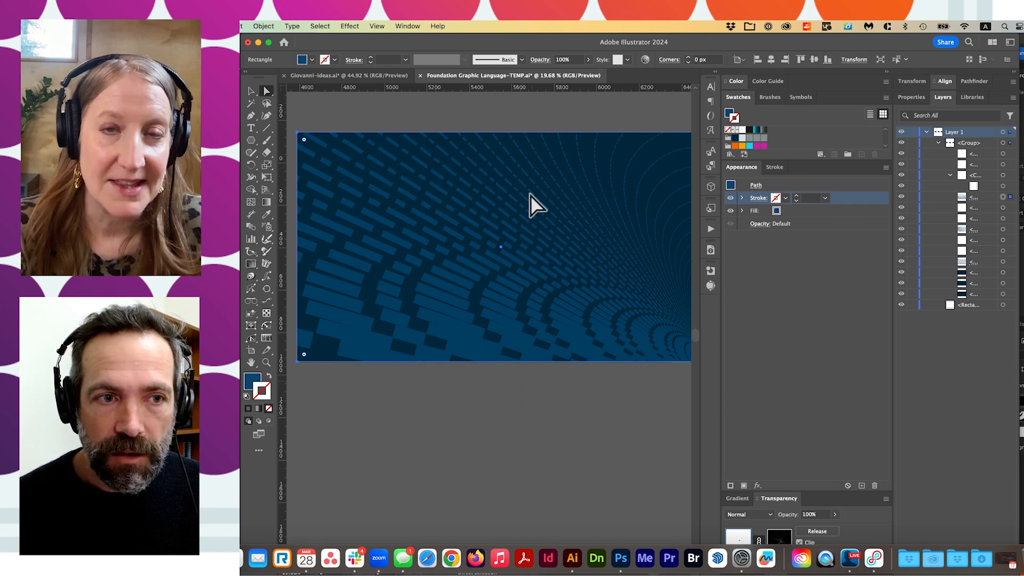
Step: Switch to the blank portrait document and draw a straight vertical line about 60 pt long with the Pen tool
{"action": "left_click", "coordinate": [356, 75]}
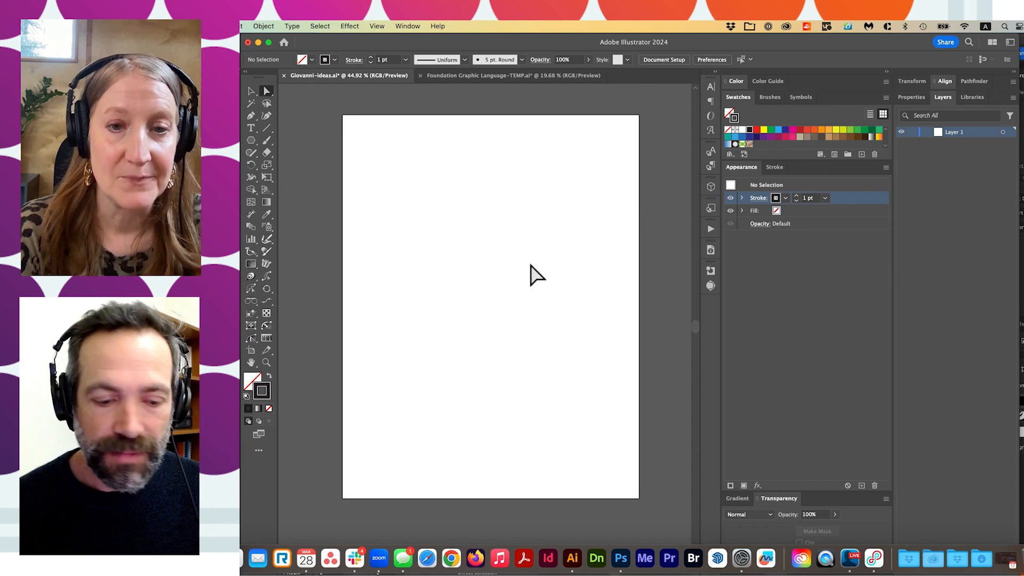
{"action": "key", "text": "p"}
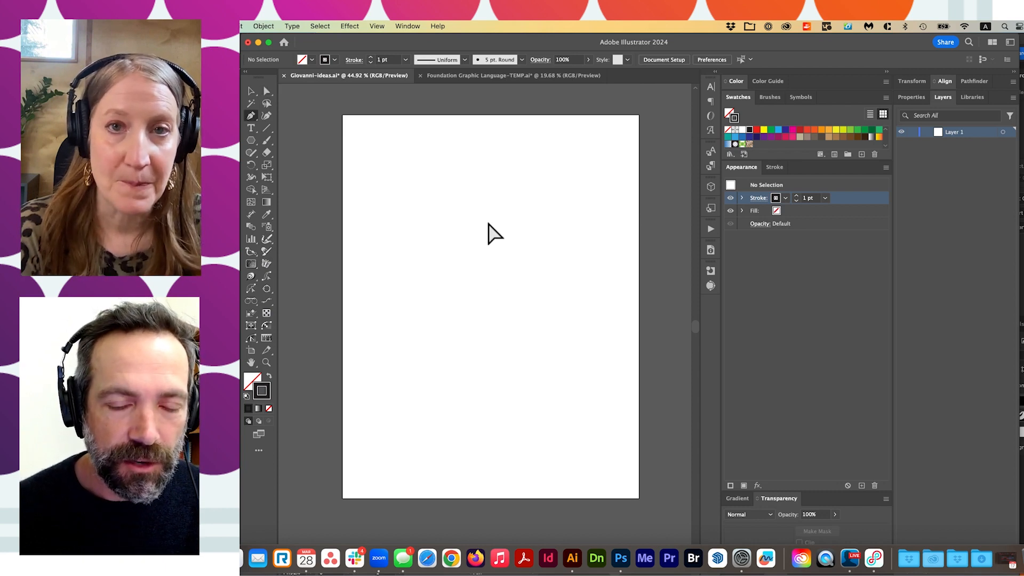
{"action": "left_click", "coordinate": [483, 210]}
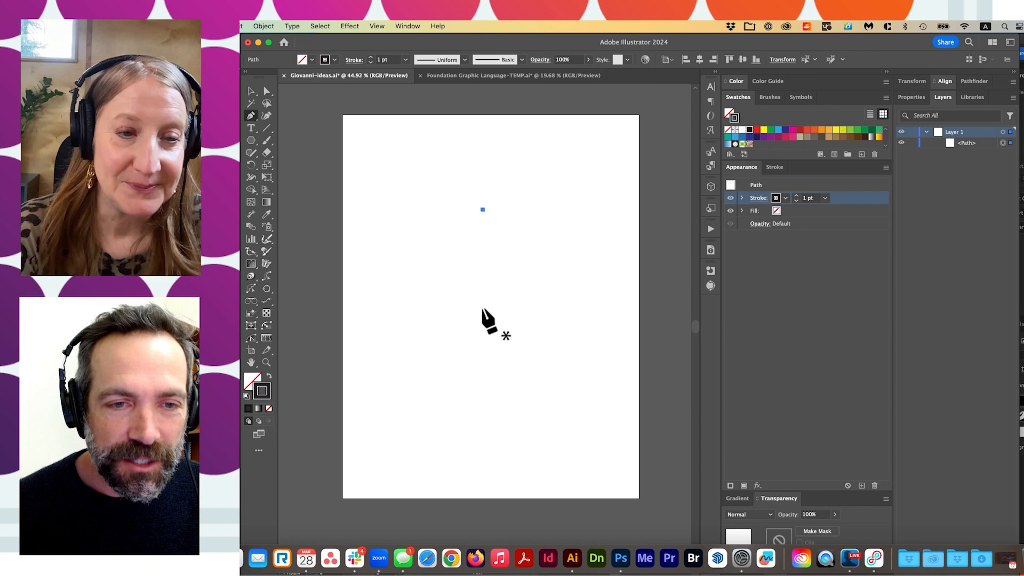
{"action": "left_click", "coordinate": [483, 260]}
{"action": "key", "text": "a"}
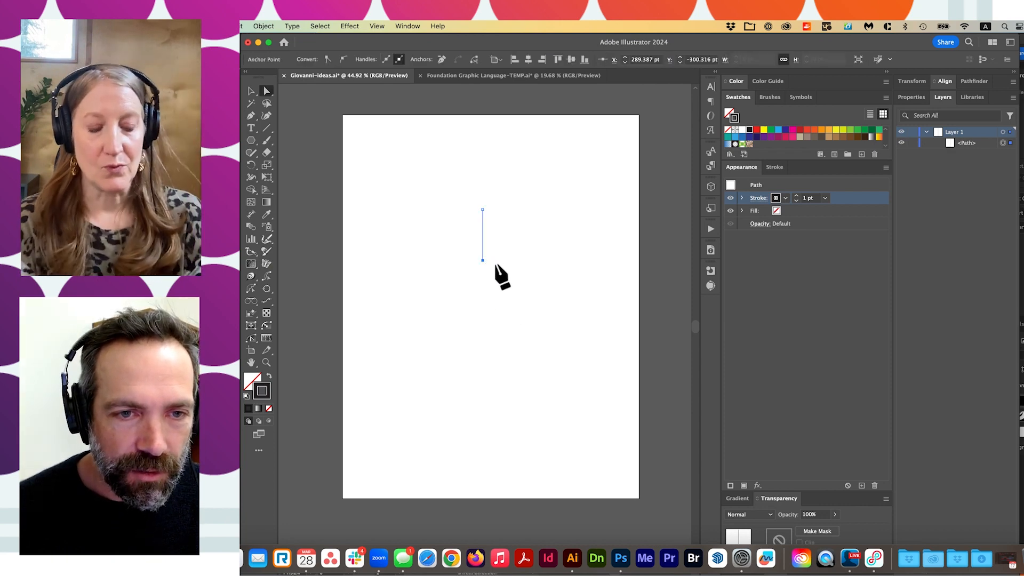
Step: Select the vertical line's end anchors and move the whole line straight down about 35 pt
{"action": "left_click_drag", "start_coordinate": [498, 258], "coordinate": [612, 267]}
{"action": "left_click_drag", "start_coordinate": [483, 133], "coordinate": [484, 186]}
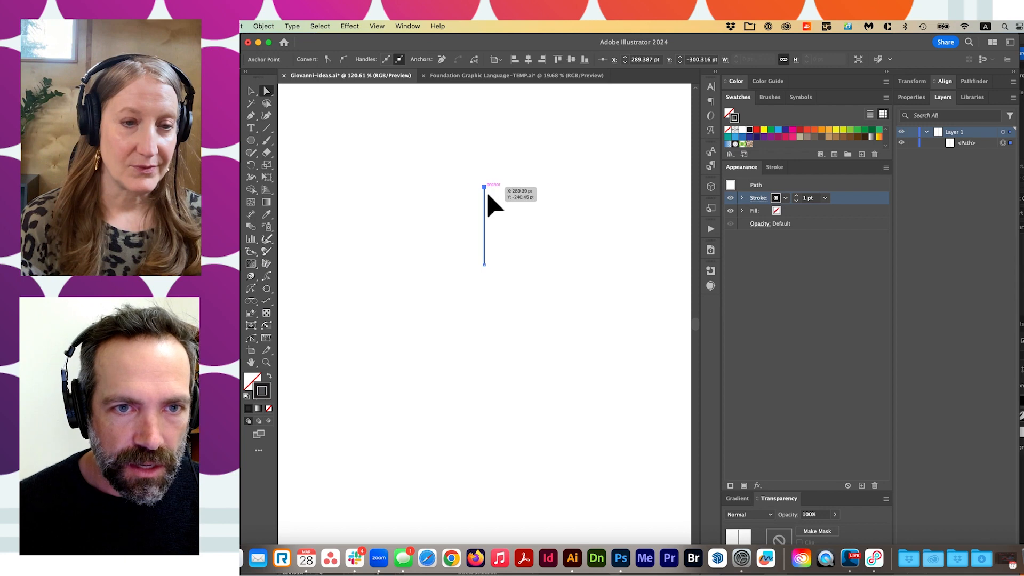
{"action": "left_click", "coordinate": [253, 91]}
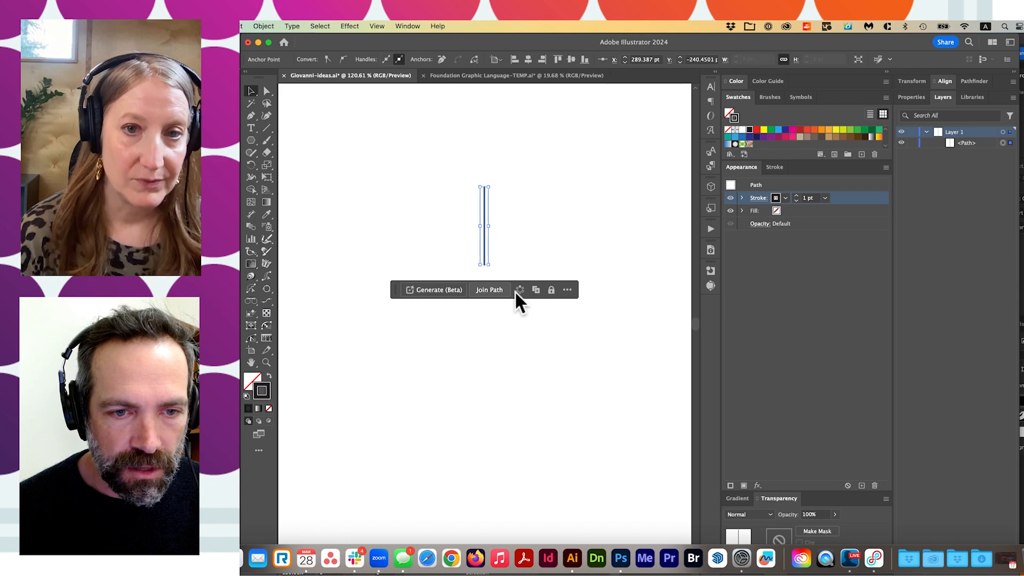
{"action": "key", "text": "a"}
{"action": "left_click", "coordinate": [526, 264]}
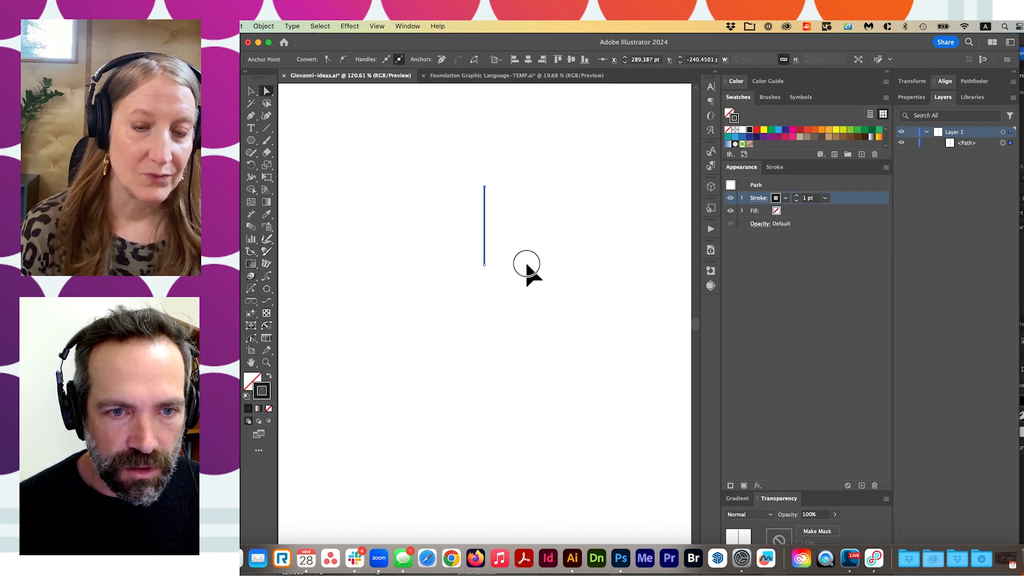
{"action": "left_click", "coordinate": [484, 266]}
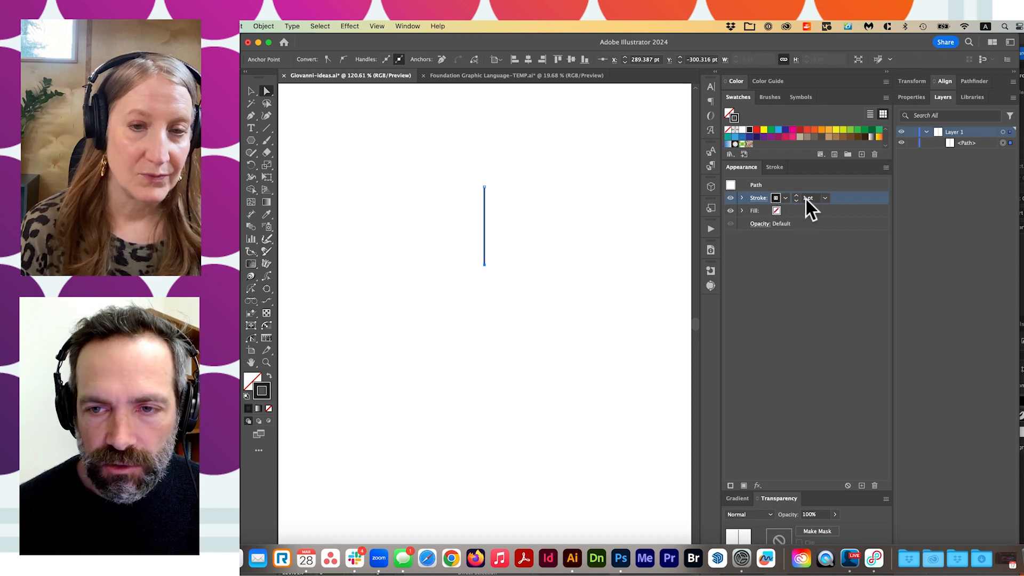
{"action": "left_click", "coordinate": [484, 186]}
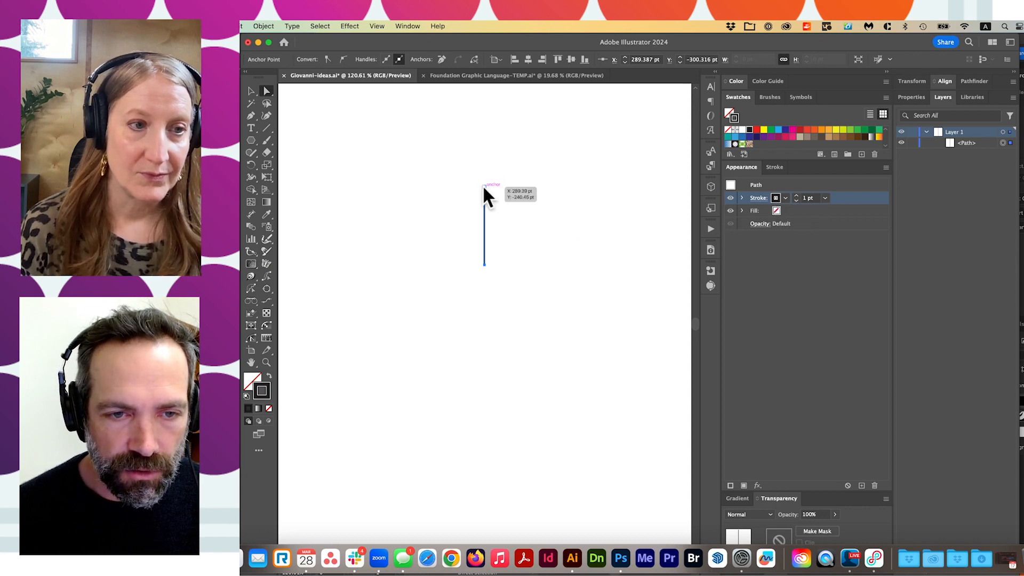
{"action": "left_click_drag", "start_coordinate": [483, 266], "coordinate": [487, 313]}
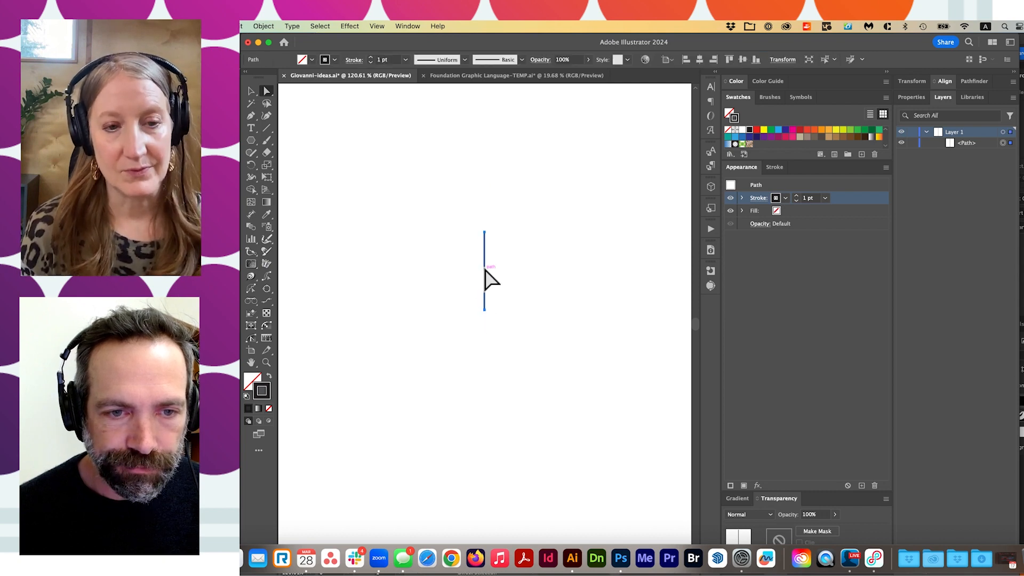
Step: Set the vertical line's stroke weight to 10 pt
{"action": "left_click_drag", "start_coordinate": [492, 270], "coordinate": [681, 275]}
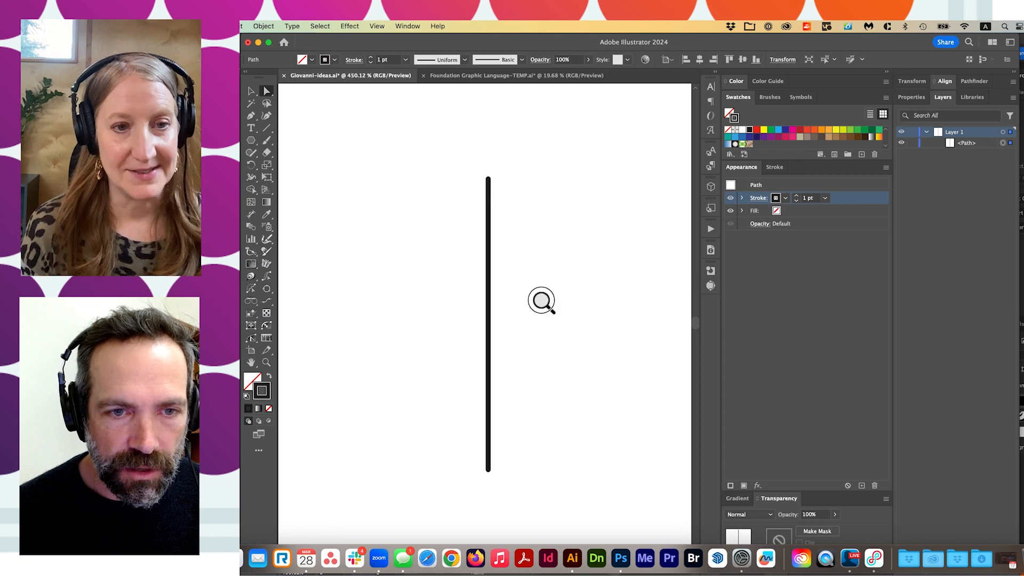
{"action": "left_click", "coordinate": [805, 199]}
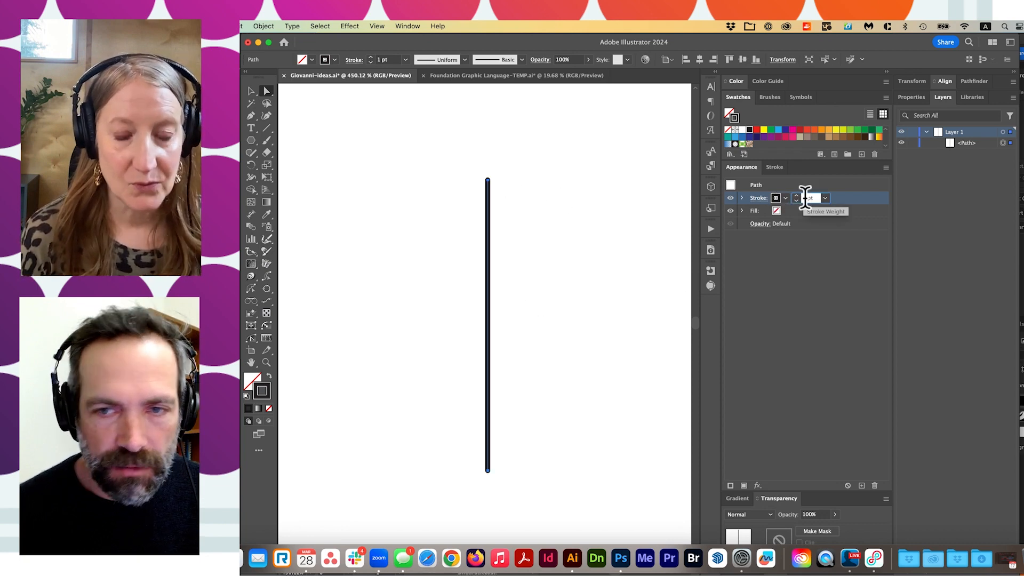
{"action": "type", "text": "10"}
{"action": "key", "text": "Return"}
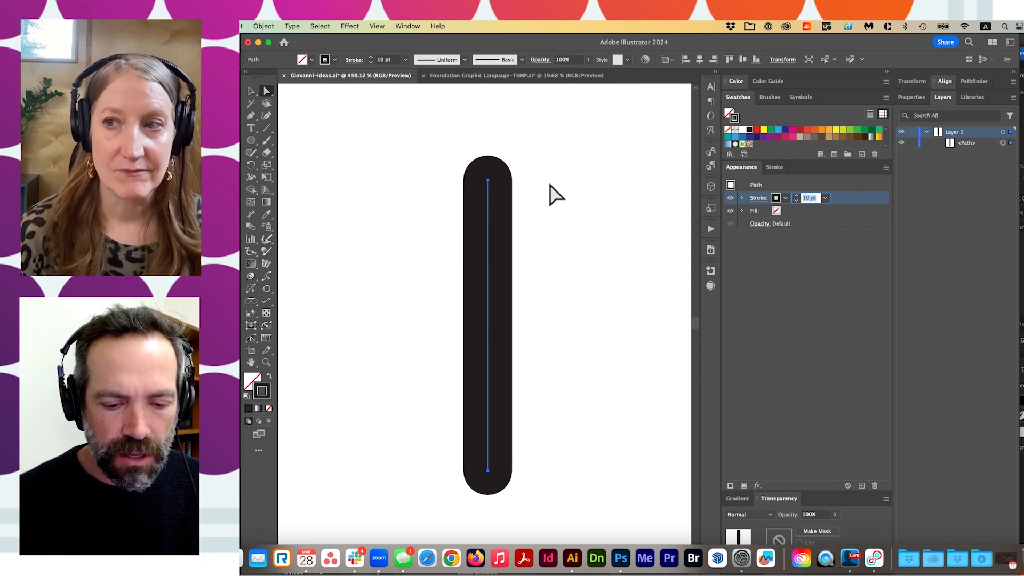
Step: Deselect the line, show the document rulers and display the available ruler units without choosing another one
{"action": "key", "text": "super+0"}
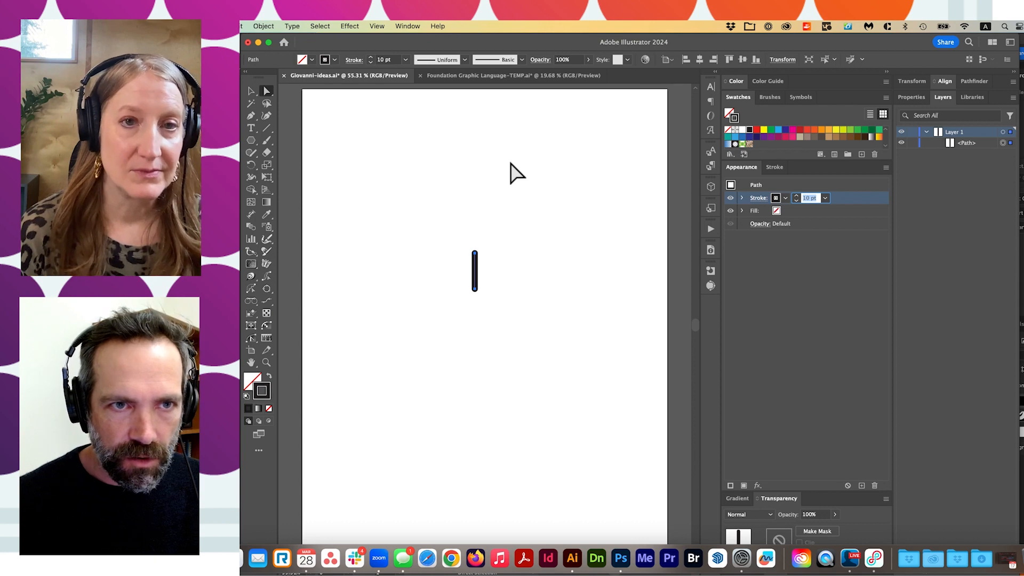
{"action": "key", "text": "super+shift+b"}
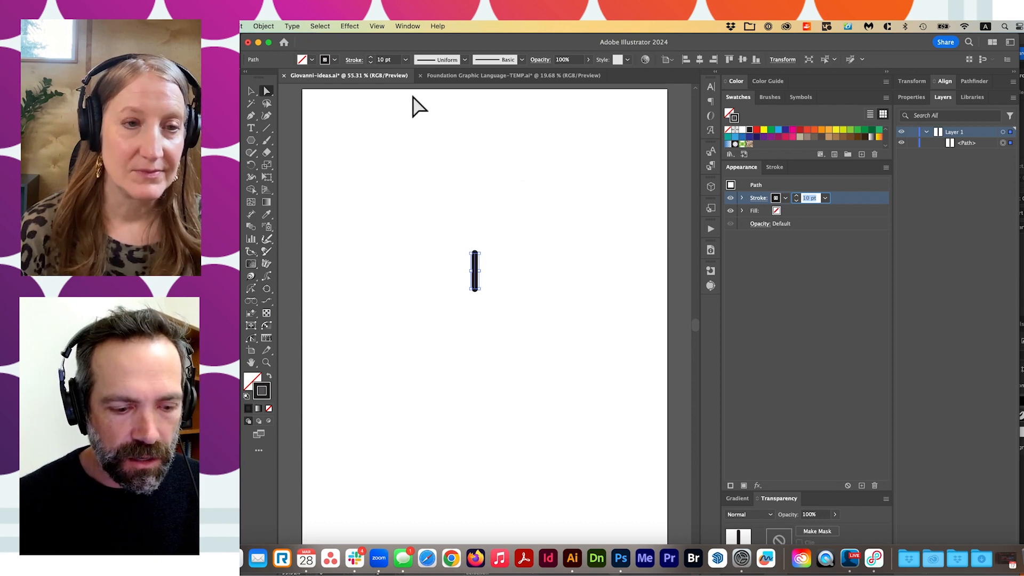
{"action": "key", "text": "super+t"}
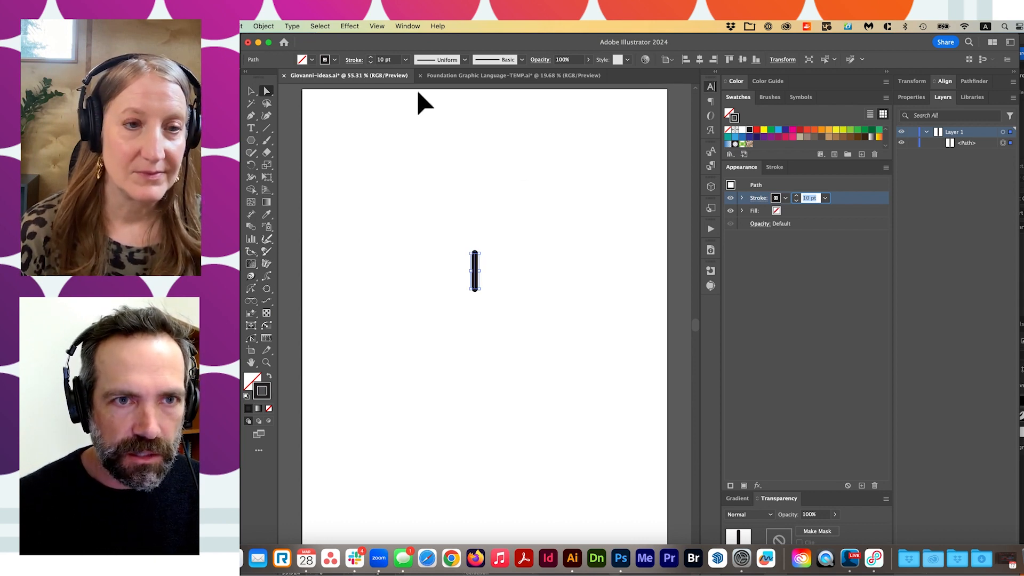
{"action": "left_click", "coordinate": [451, 98]}
{"action": "key", "text": "super+t"}
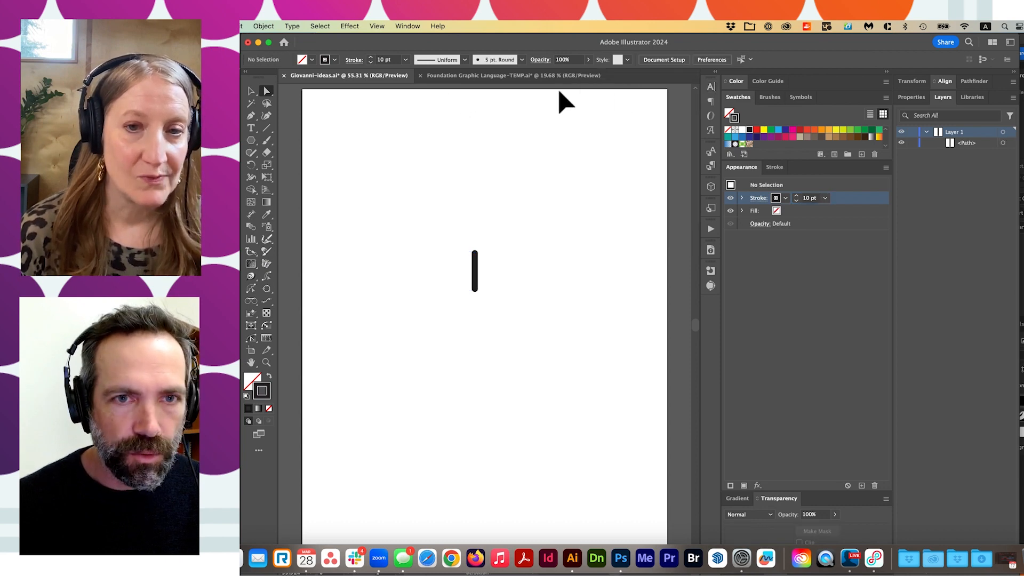
{"action": "key", "text": "super+r"}
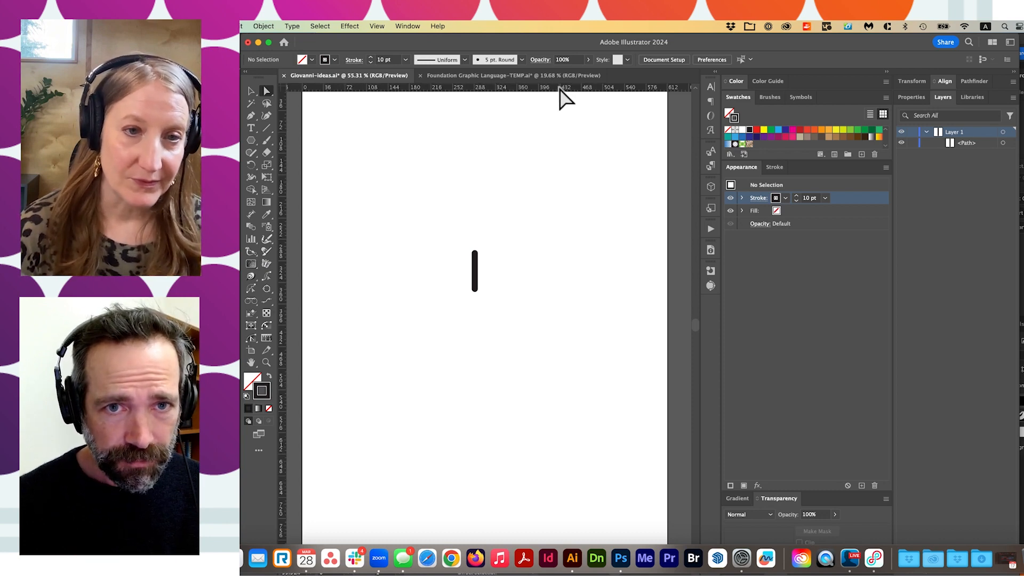
{"action": "right_click", "coordinate": [562, 89]}
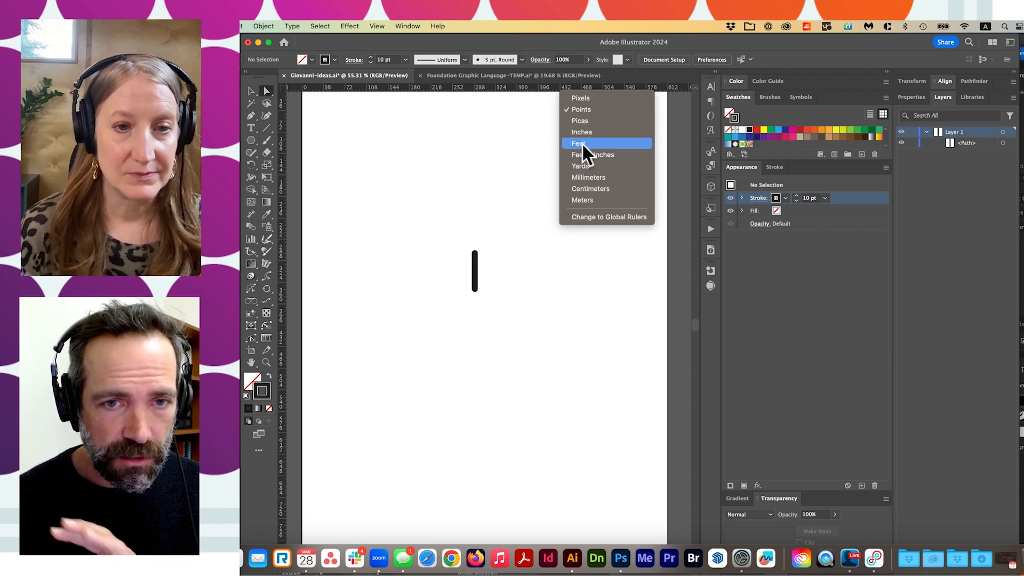
{"action": "left_click", "coordinate": [454, 148]}
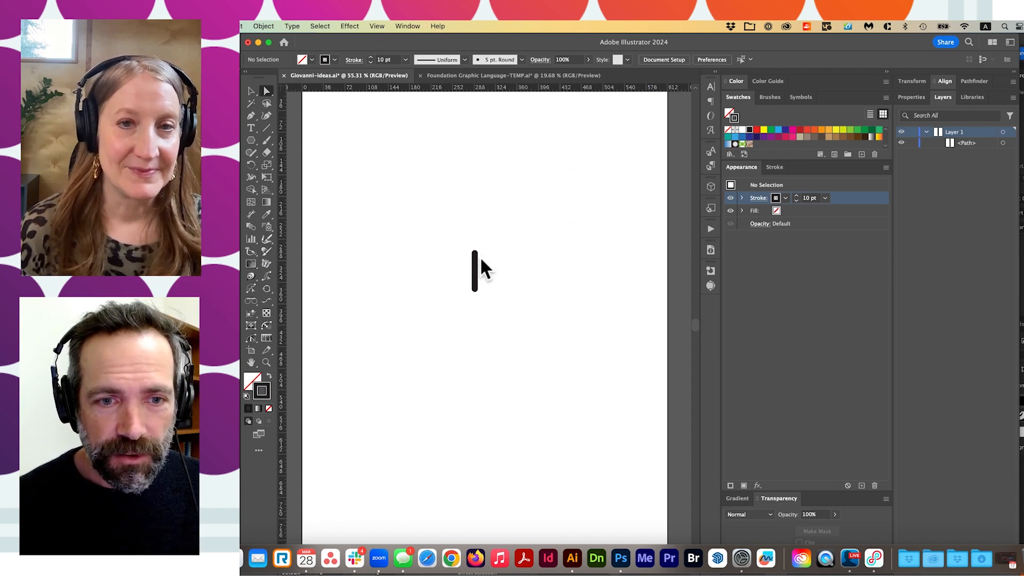
Step: Bring the thick line into close view and open the full stroke options with cap, dash and profile settings
{"action": "key", "text": "super+space"}
{"action": "left_click_drag", "start_coordinate": [477, 273], "coordinate": [752, 277]}
{"action": "left_click_drag", "start_coordinate": [542, 274], "coordinate": [566, 301]}
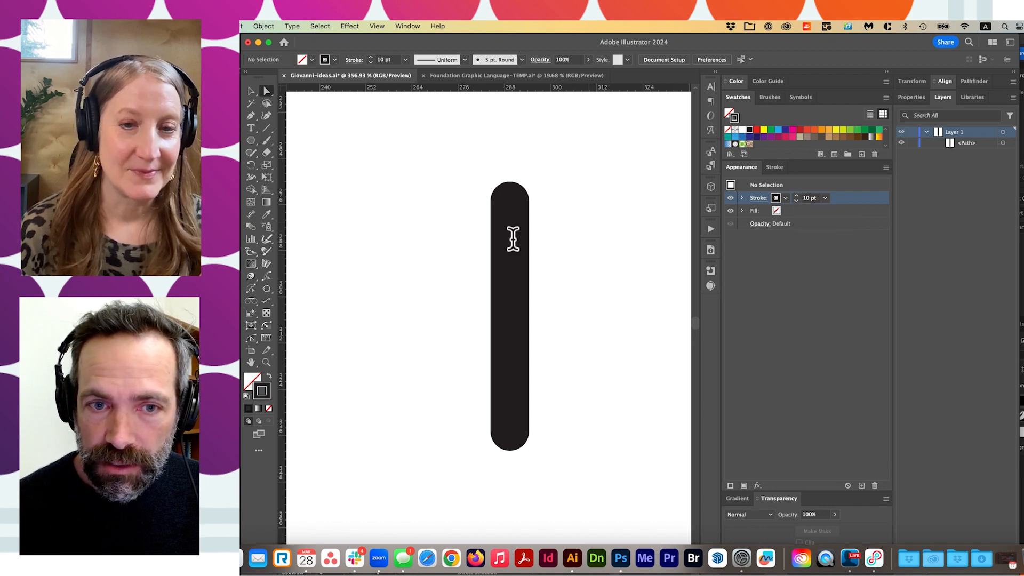
{"action": "left_click", "coordinate": [775, 168]}
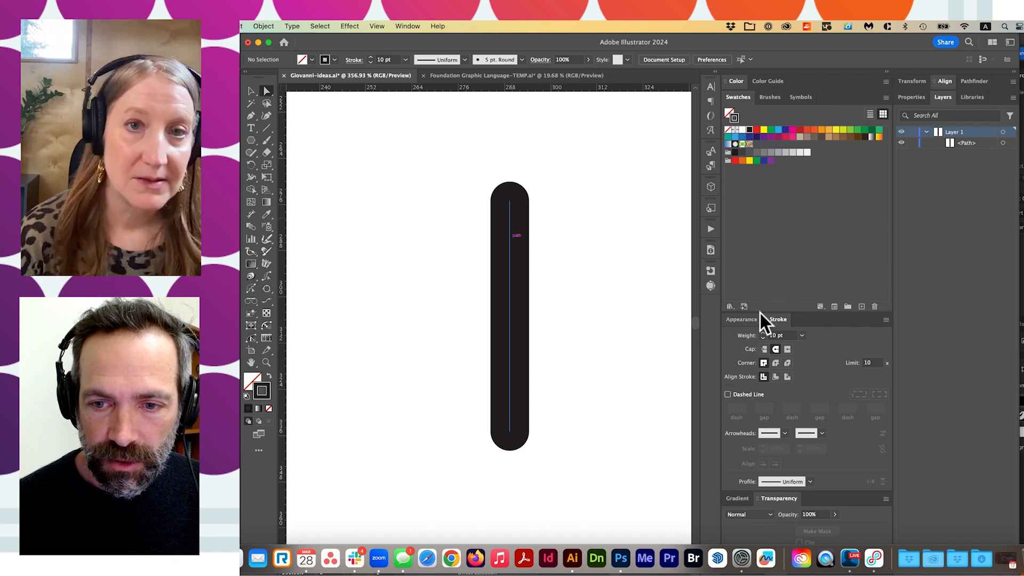
{"action": "mouse_move", "coordinate": [794, 312]}
{"action": "left_mouse_down"}
{"action": "mouse_move", "coordinate": [798, 188]}
{"action": "mouse_move", "coordinate": [777, 197]}
{"action": "mouse_move", "coordinate": [796, 416]}
{"action": "mouse_move", "coordinate": [790, 498]}
{"action": "mouse_move", "coordinate": [793, 487]}
{"action": "left_mouse_up"}
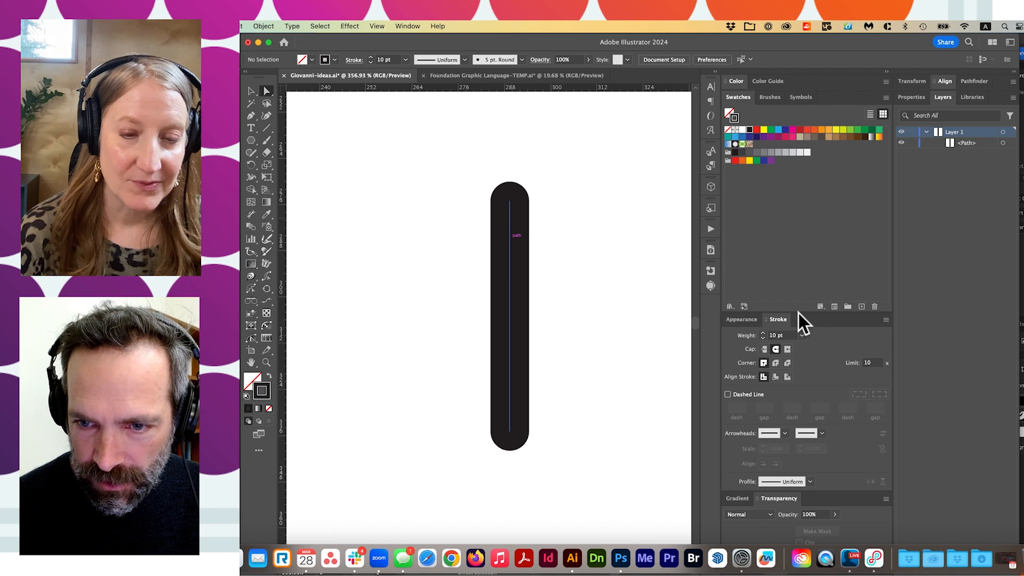
{"action": "left_click", "coordinate": [745, 319]}
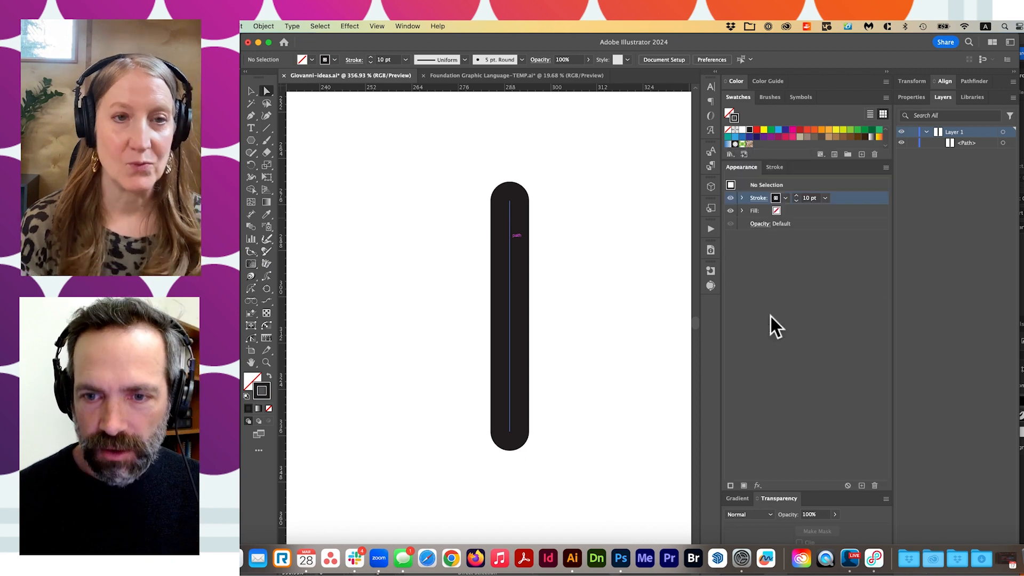
{"action": "left_click", "coordinate": [773, 167]}
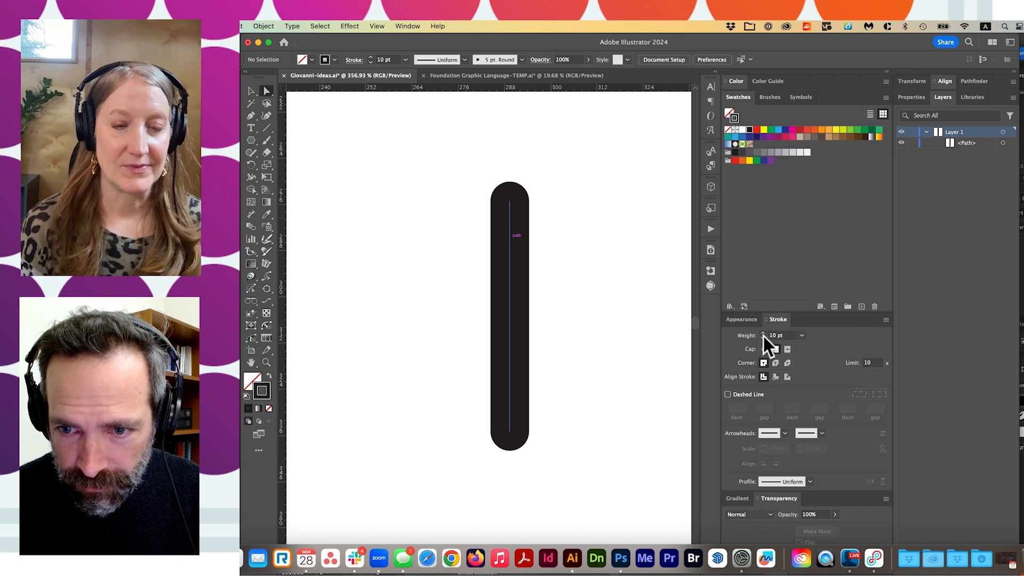
{"action": "left_click", "coordinate": [745, 491]}
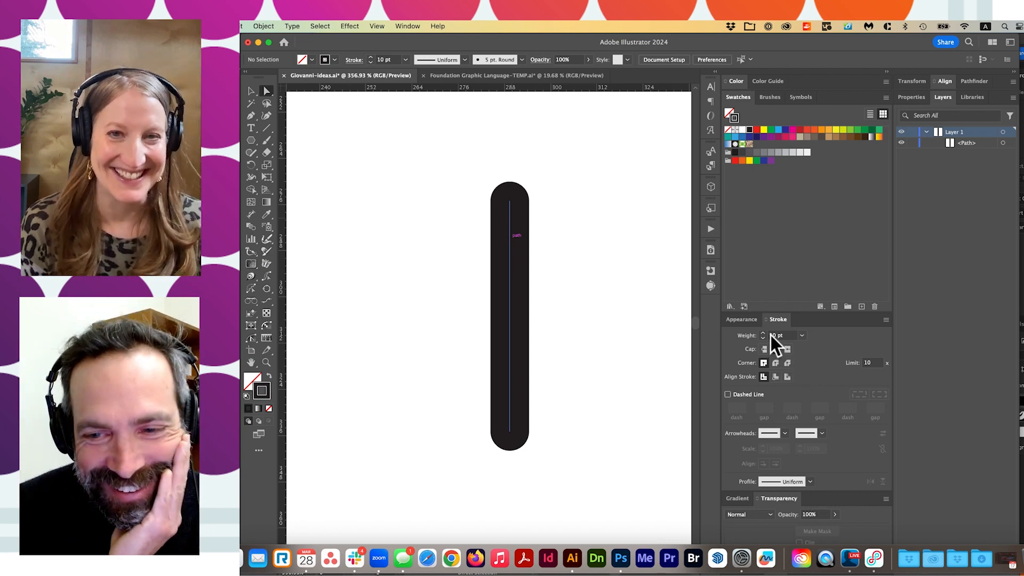
Step: Turn on Dashed Line for the vertical line's stroke and pull its upper anchor straight up about 11 pt
{"action": "left_click", "coordinate": [727, 395]}
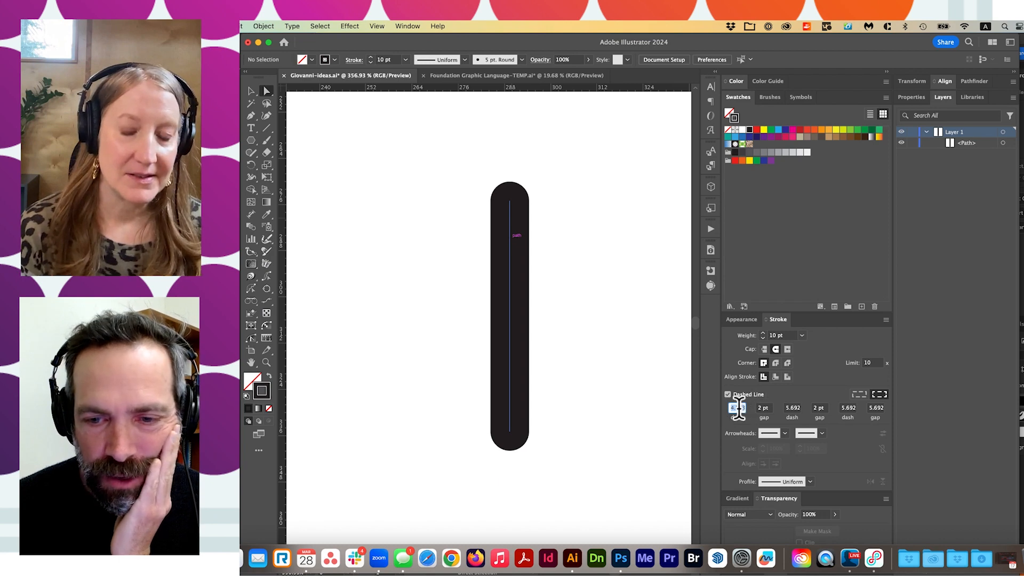
{"action": "left_click", "coordinate": [510, 203]}
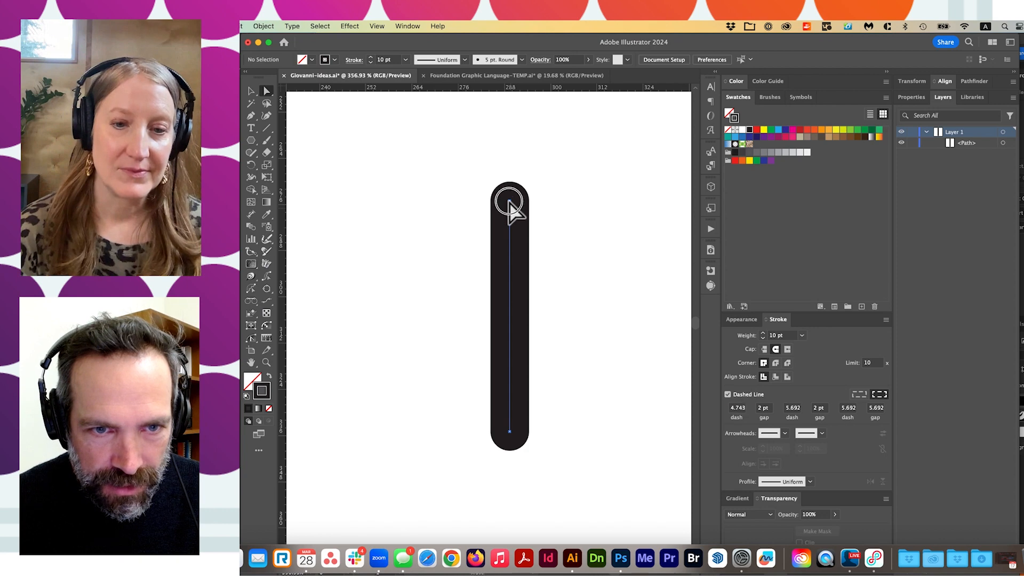
{"action": "left_click", "coordinate": [517, 222]}
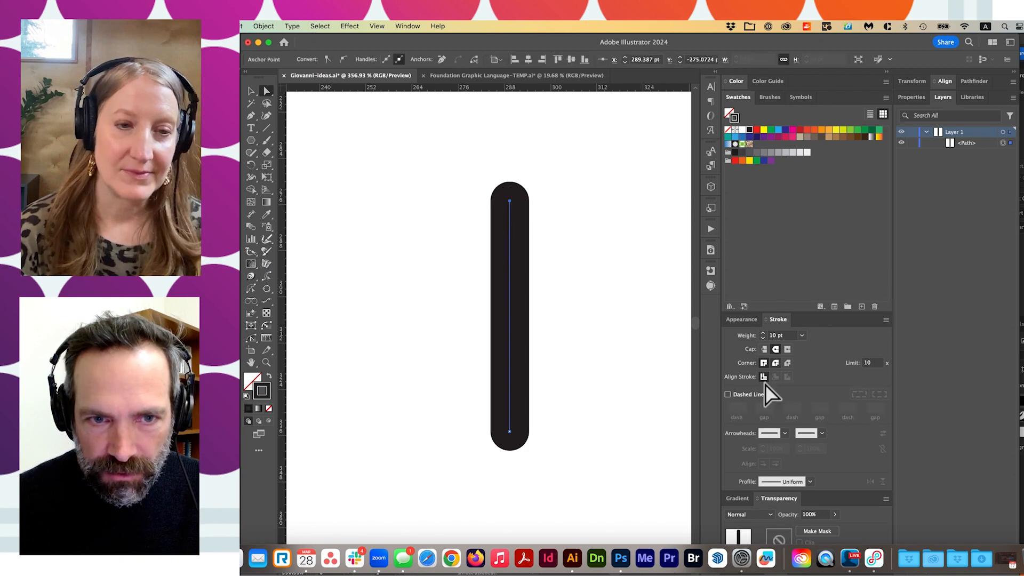
{"action": "left_click", "coordinate": [729, 395]}
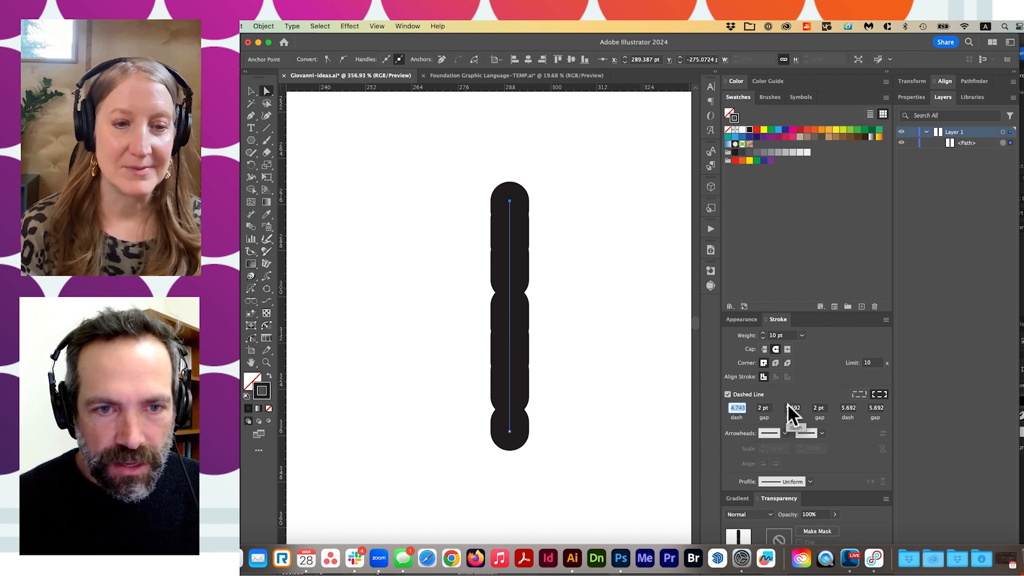
{"action": "mouse_move", "coordinate": [507, 199]}
{"action": "left_mouse_down"}
{"action": "mouse_move", "coordinate": [513, 160]}
{"action": "mouse_move", "coordinate": [553, 192]}
{"action": "left_mouse_up"}
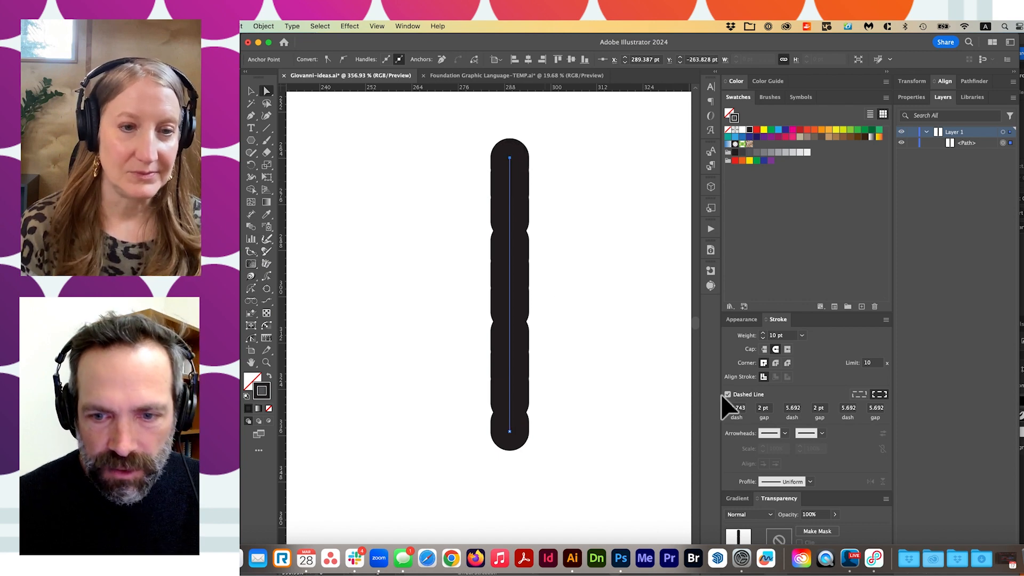
Step: Clear the first dash value of the vertical line, turn Dashed Line back on and preserve exact dash and gap lengths
{"action": "left_click", "coordinate": [737, 408]}
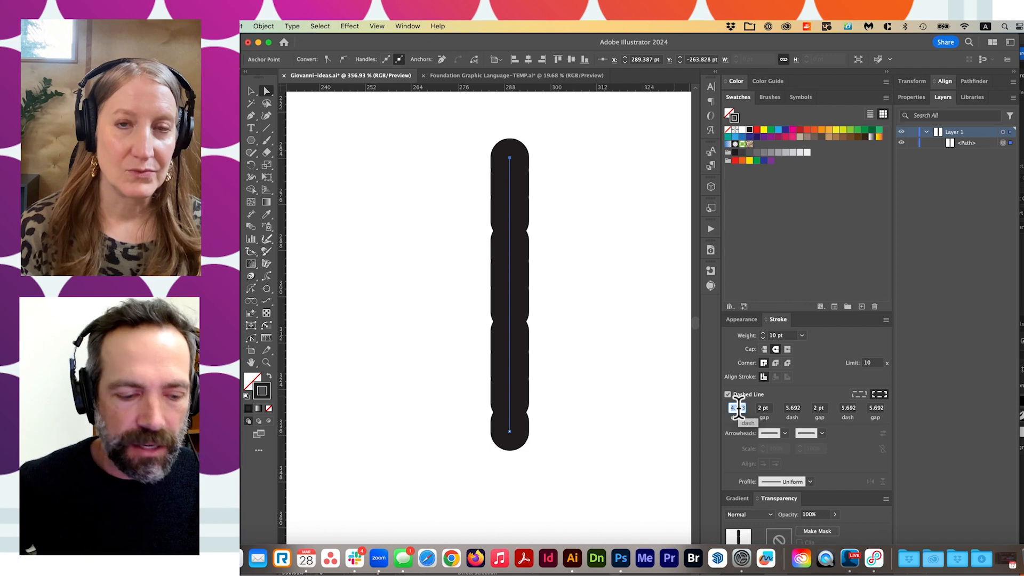
{"action": "key", "text": "BackSpace"}
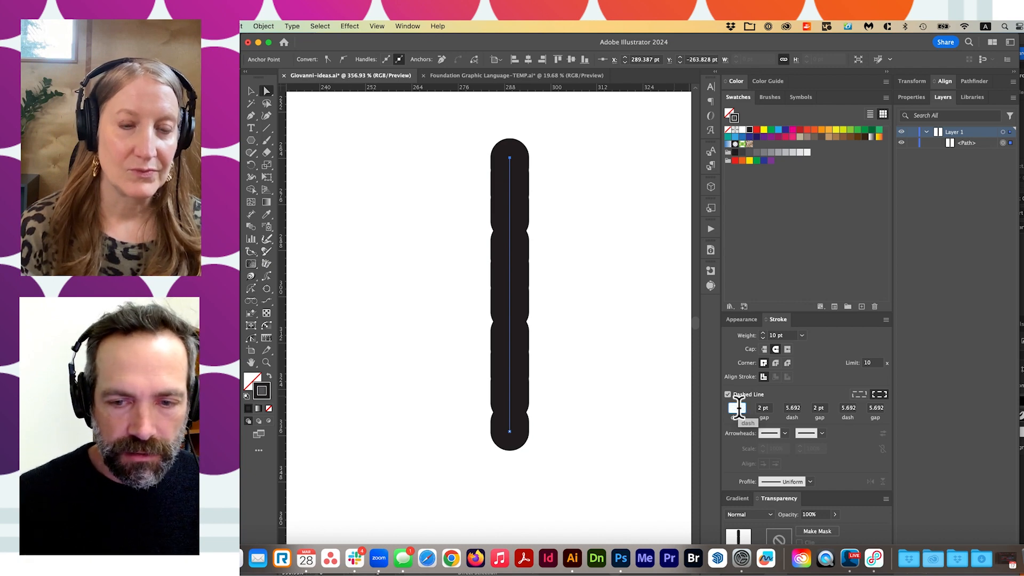
{"action": "key", "text": "Tab"}
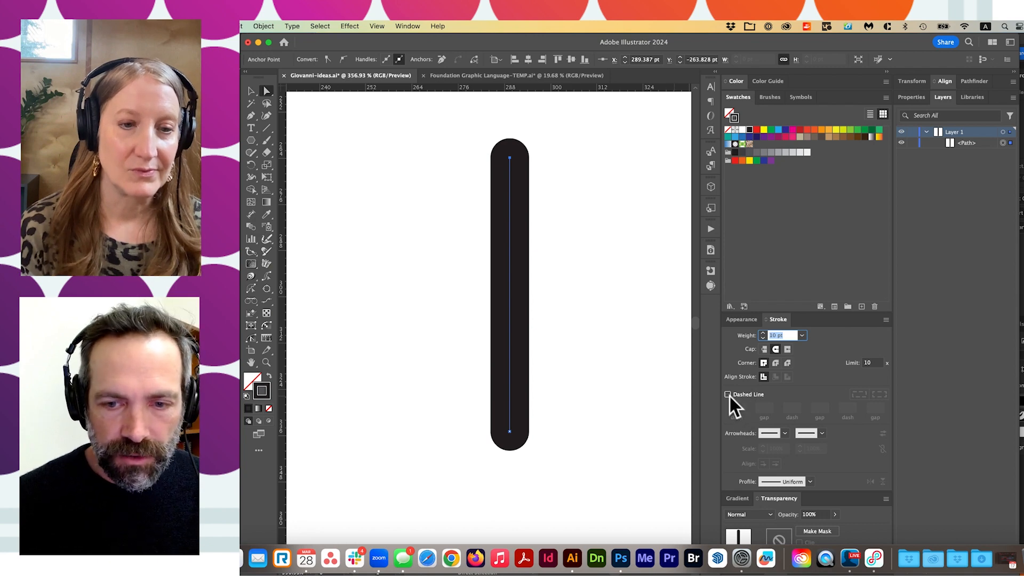
{"action": "left_click", "coordinate": [728, 395]}
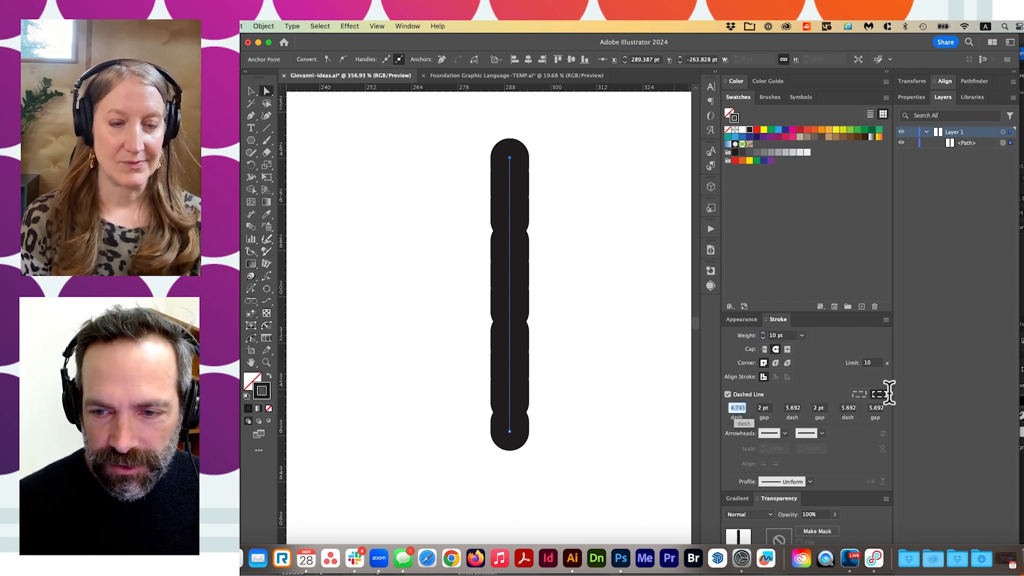
{"action": "left_click", "coordinate": [860, 395]}
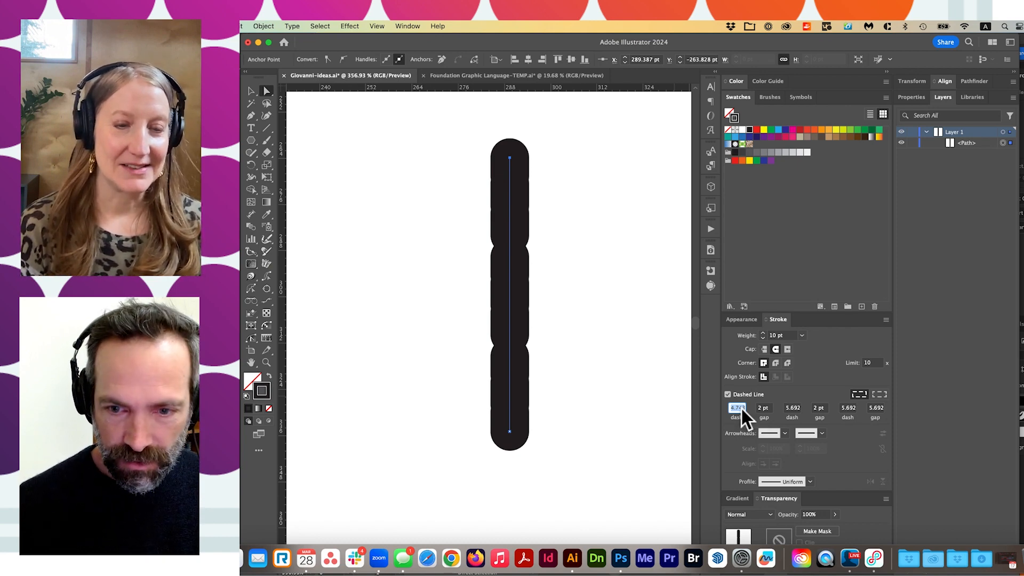
Step: Set the line's first dash to 0 pt and its first gap to 10 pt
{"action": "type", "text": "0"}
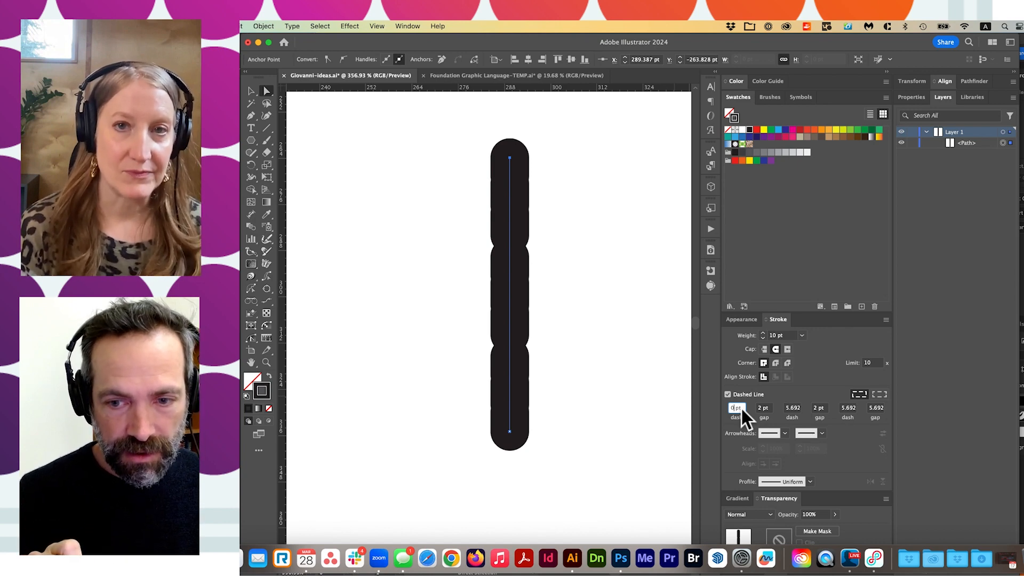
{"action": "key", "text": "Tab"}
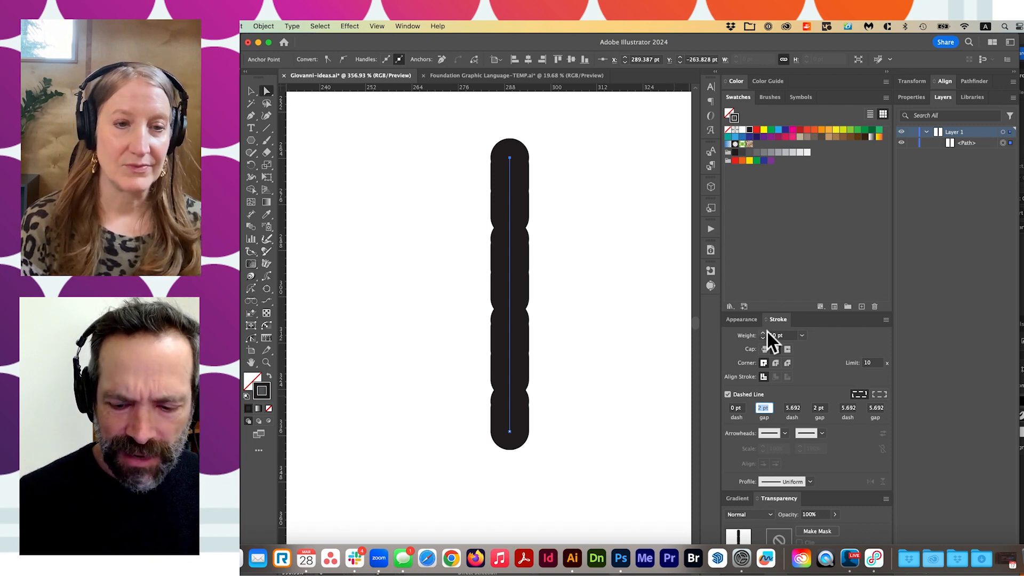
{"action": "type", "text": "10"}
{"action": "key", "text": "Tab"}
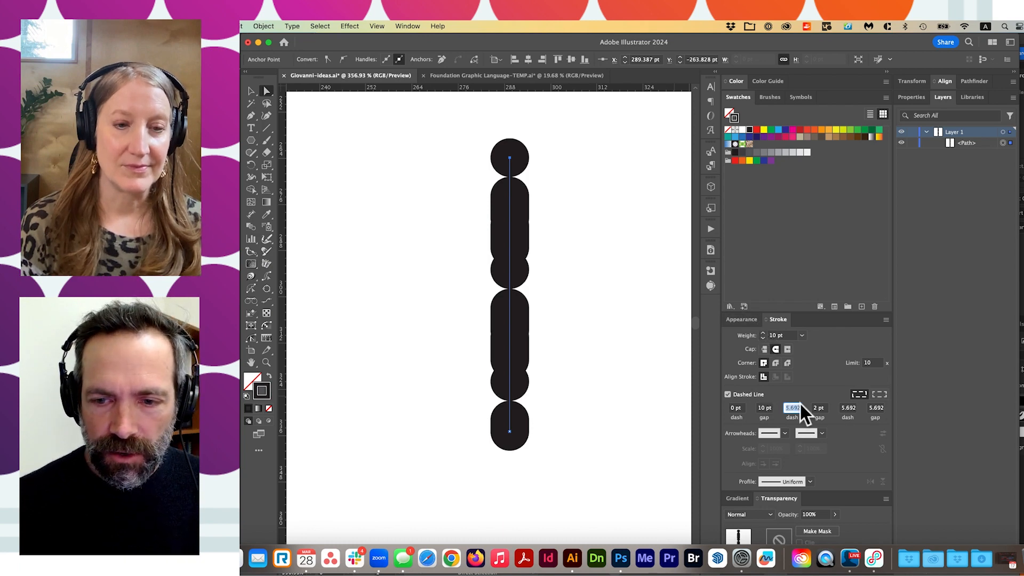
Step: Set the second dash to 0 pt and clear the third dash and gap values
{"action": "type", "text": "0"}
{"action": "key", "text": "Tab"}
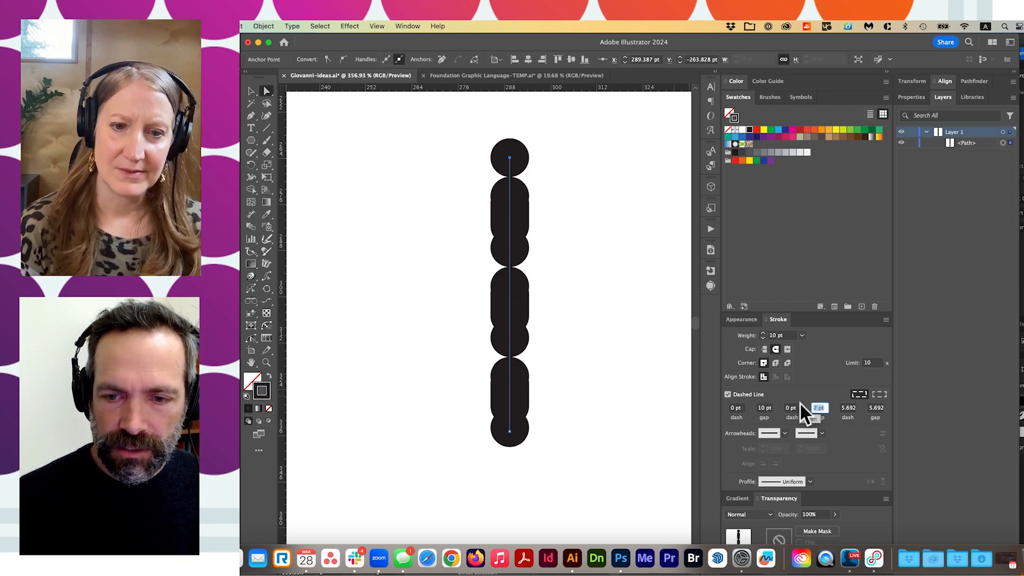
{"action": "key", "text": "Tab"}
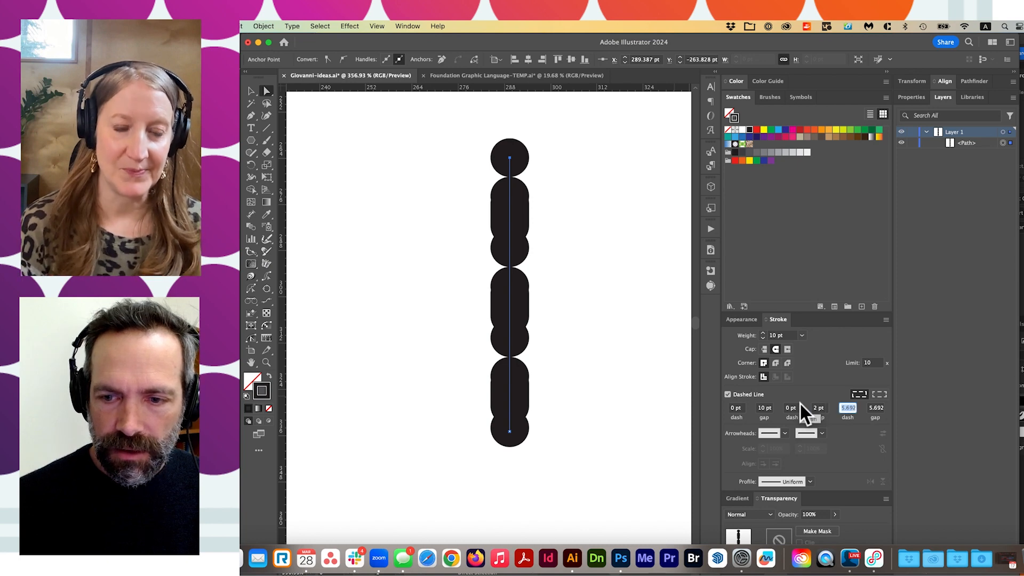
{"action": "key", "text": "BackSpace"}
{"action": "key", "text": "Tab"}
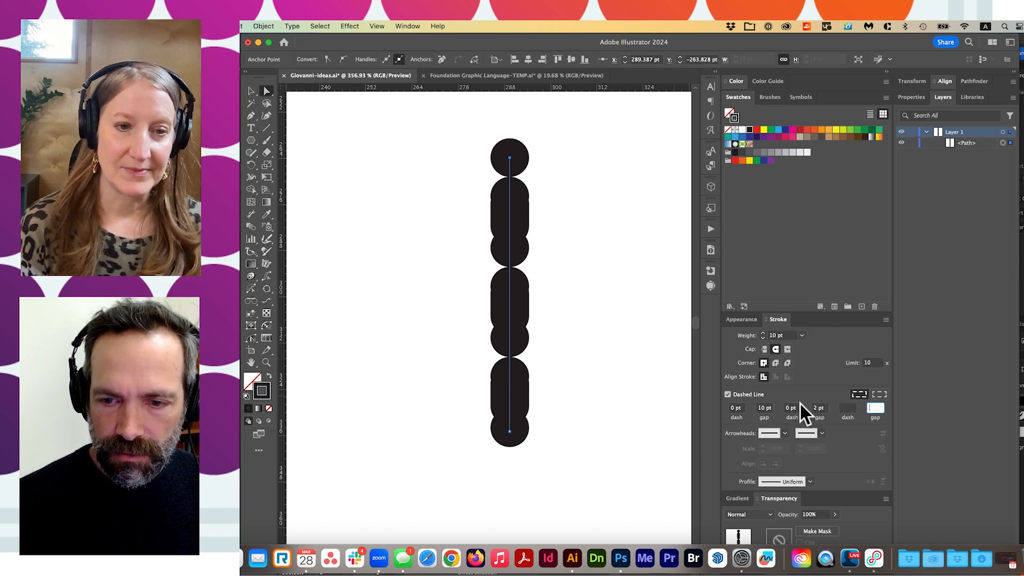
{"action": "key", "text": "BackSpace"}
{"action": "left_click", "coordinate": [820, 407]}
{"action": "key", "text": "Tab"}
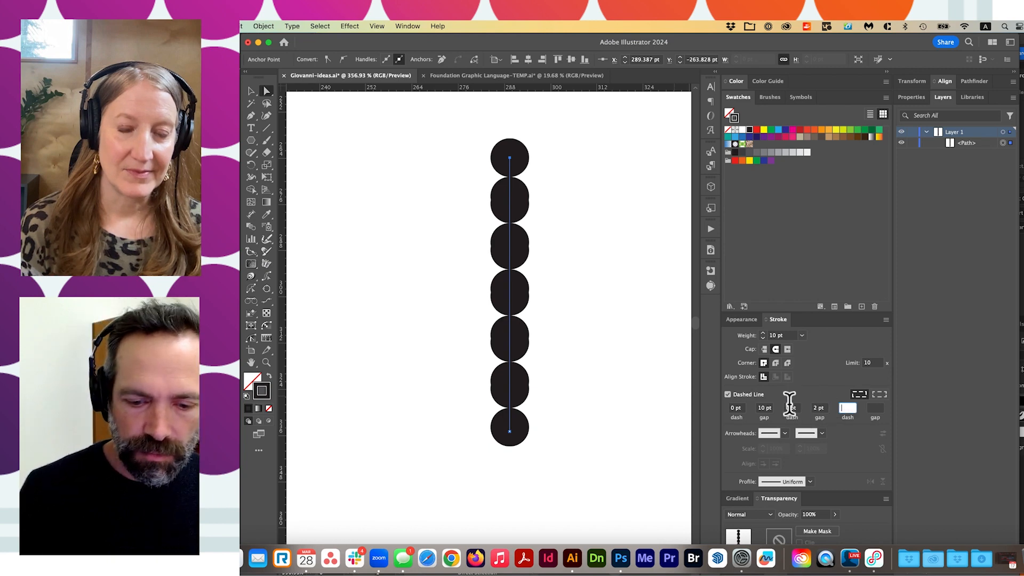
Step: Clear the second dash and gap values, leaving a single dash-gap pair, and deselect the line
{"action": "left_click", "coordinate": [788, 408]}
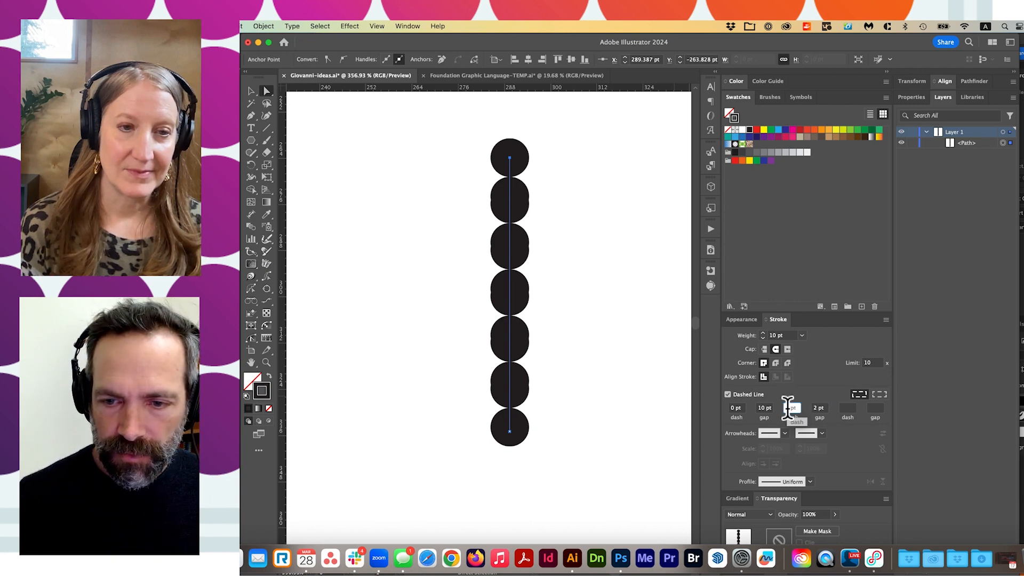
{"action": "key", "text": "Tab"}
{"action": "key", "text": "BackSpace"}
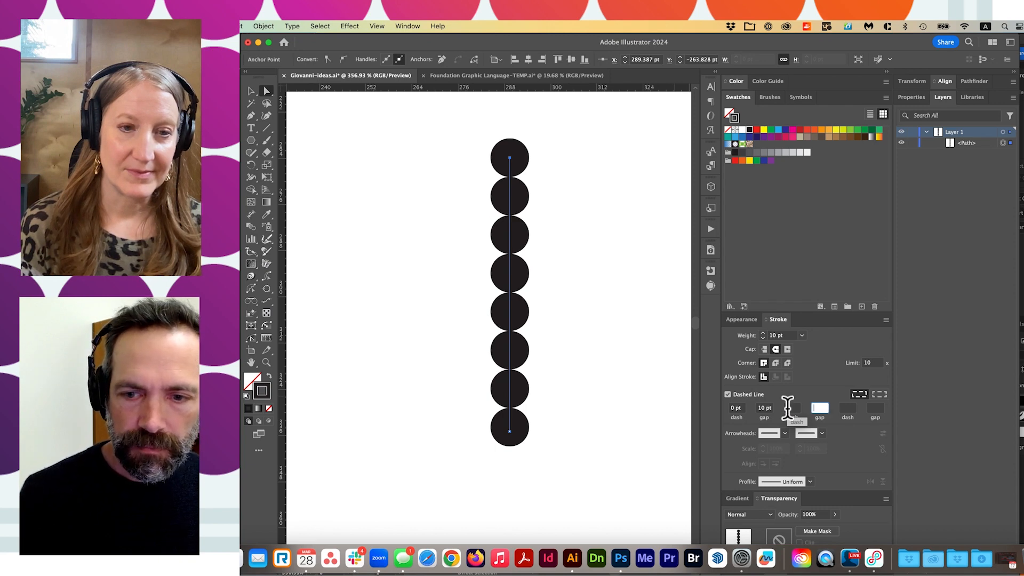
{"action": "left_click", "coordinate": [530, 184]}
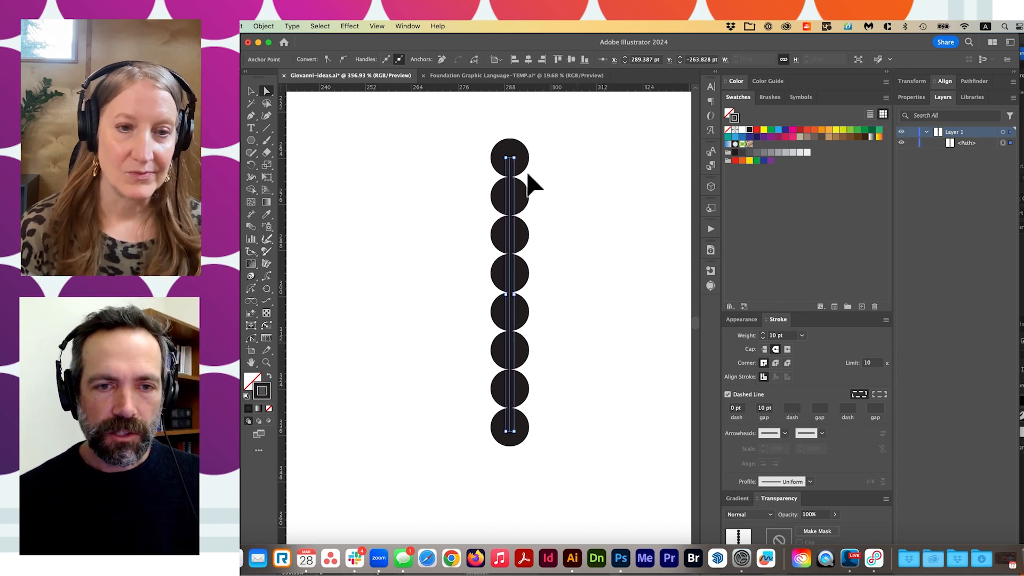
{"action": "left_click", "coordinate": [531, 184]}
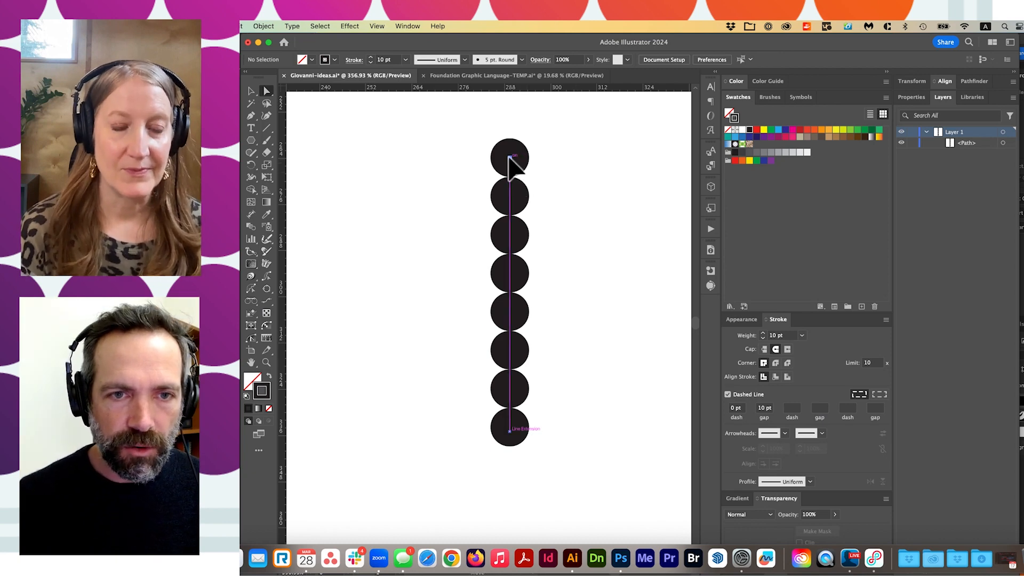
Step: Reselect the dotted line by its upper anchor and set both the second dash and second gap to 10 pt
{"action": "left_click", "coordinate": [510, 157]}
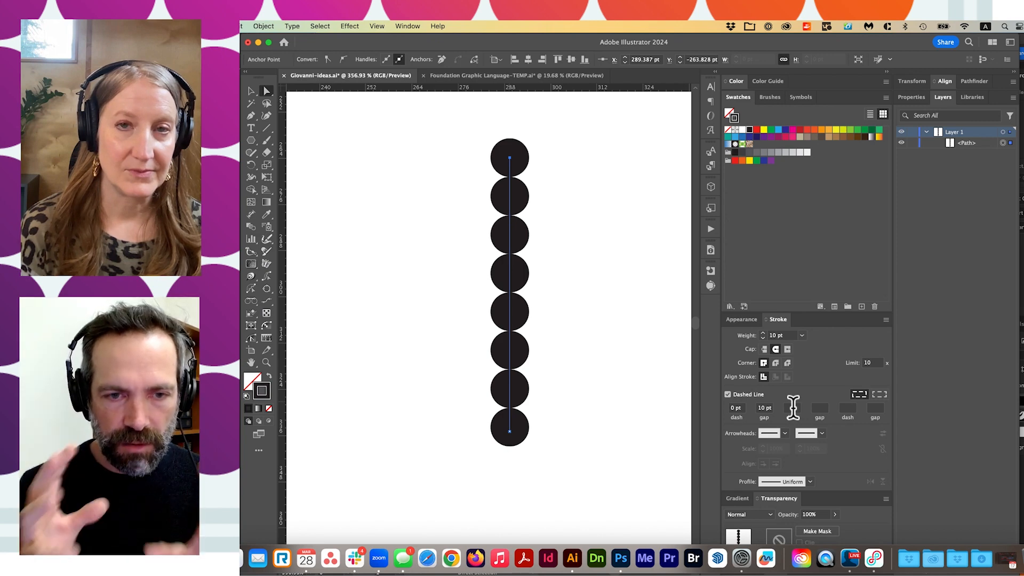
{"action": "left_click", "coordinate": [793, 408]}
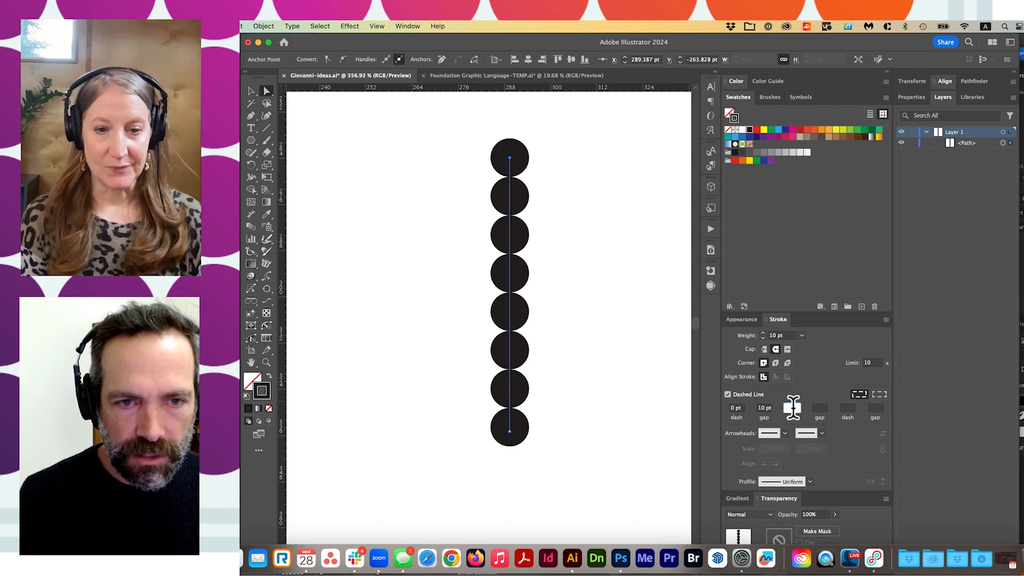
{"action": "type", "text": "10"}
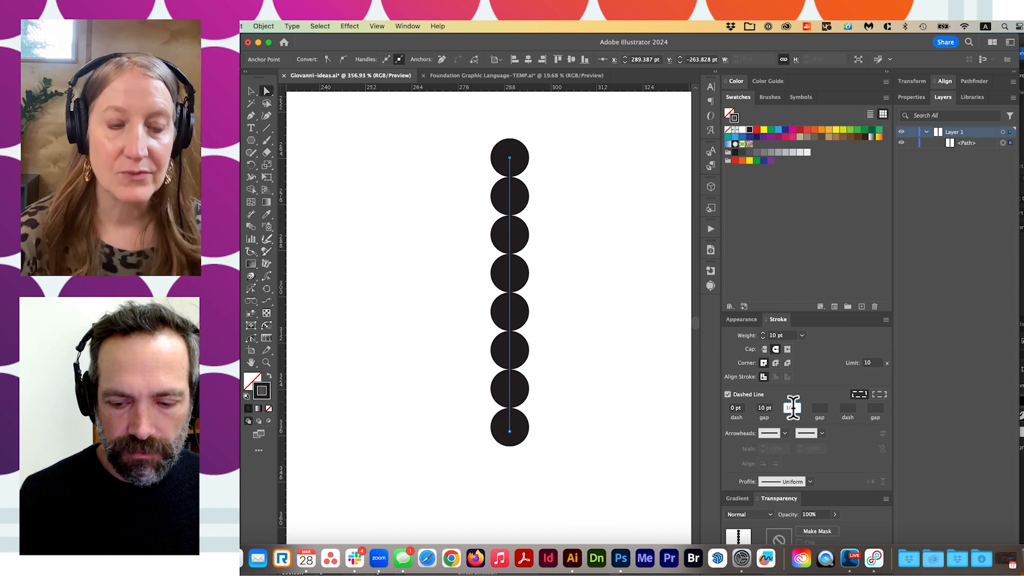
{"action": "key", "text": "Tab"}
{"action": "type", "text": "10"}
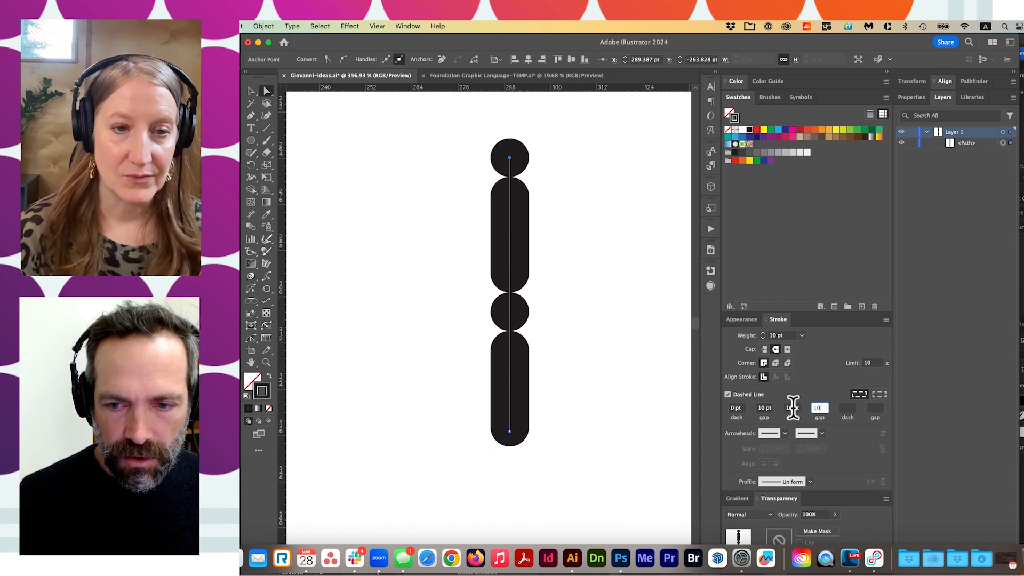
{"action": "key", "text": "Tab"}
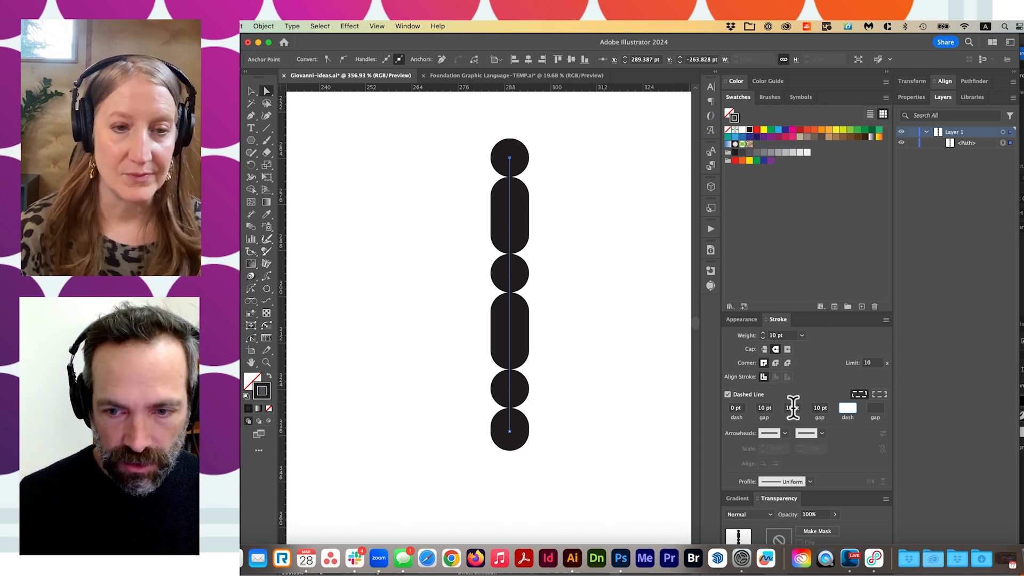
Step: Set the third dash to 0 pt and the third gap to 10 pt, and deselect the line
{"action": "type", "text": "0"}
{"action": "key", "text": "Tab"}
{"action": "type", "text": "1"}
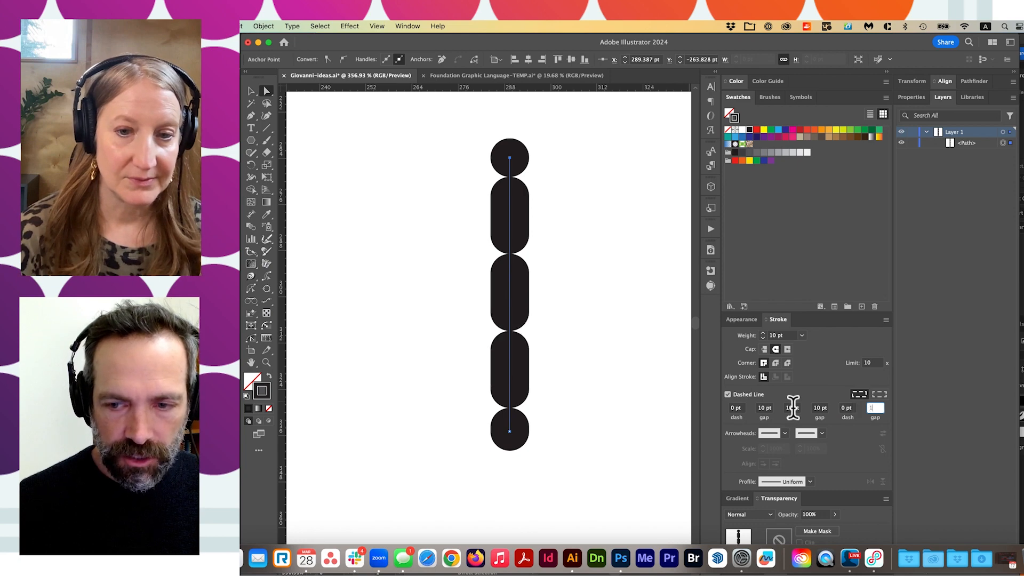
{"action": "type", "text": "0"}
{"action": "key", "text": "Tab"}
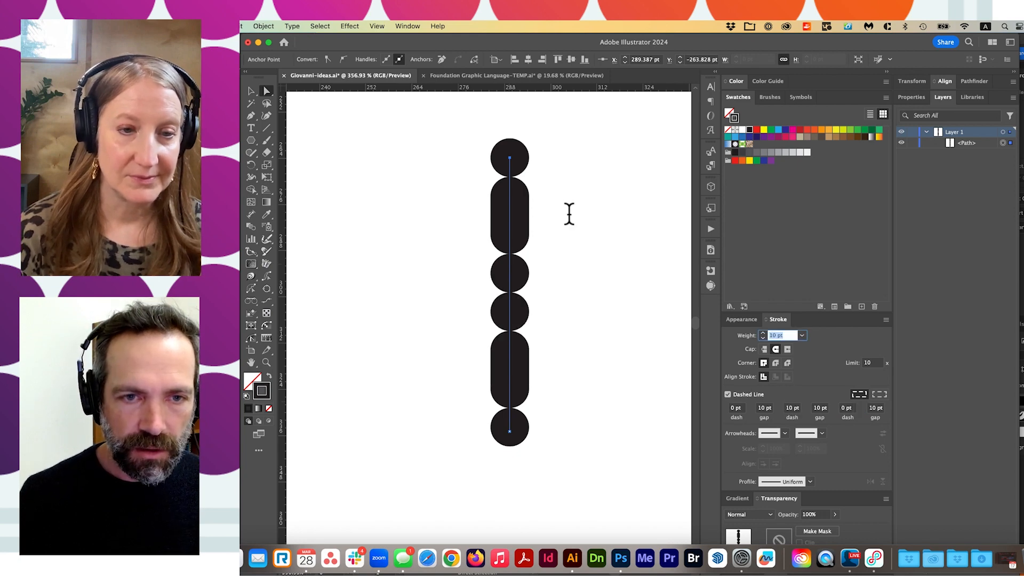
{"action": "key", "text": "Return"}
{"action": "left_click", "coordinate": [586, 271]}
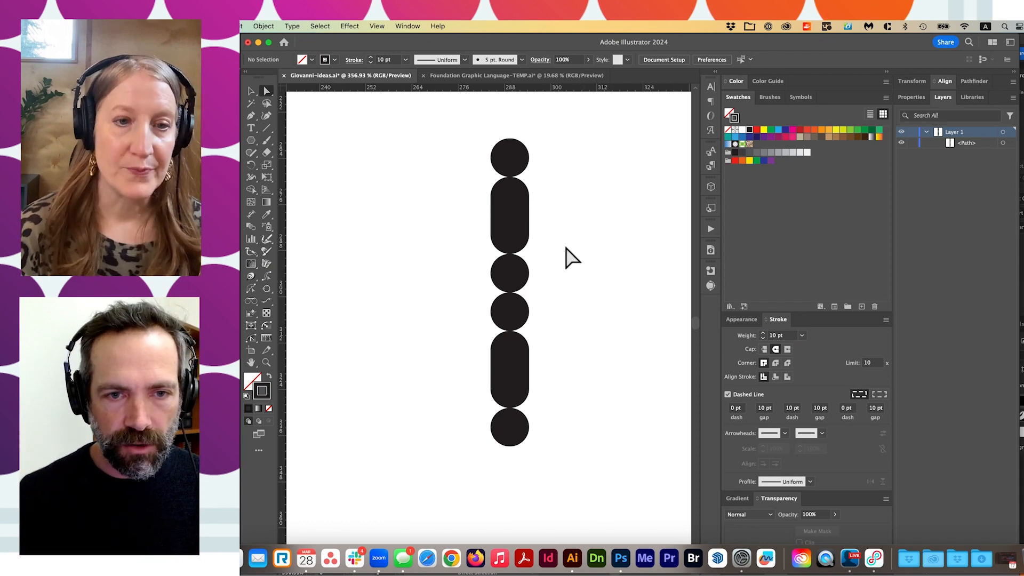
Step: Lengthen the dashed line by pulling its upper anchor straight up about 23 pt
{"action": "left_click", "coordinate": [542, 272]}
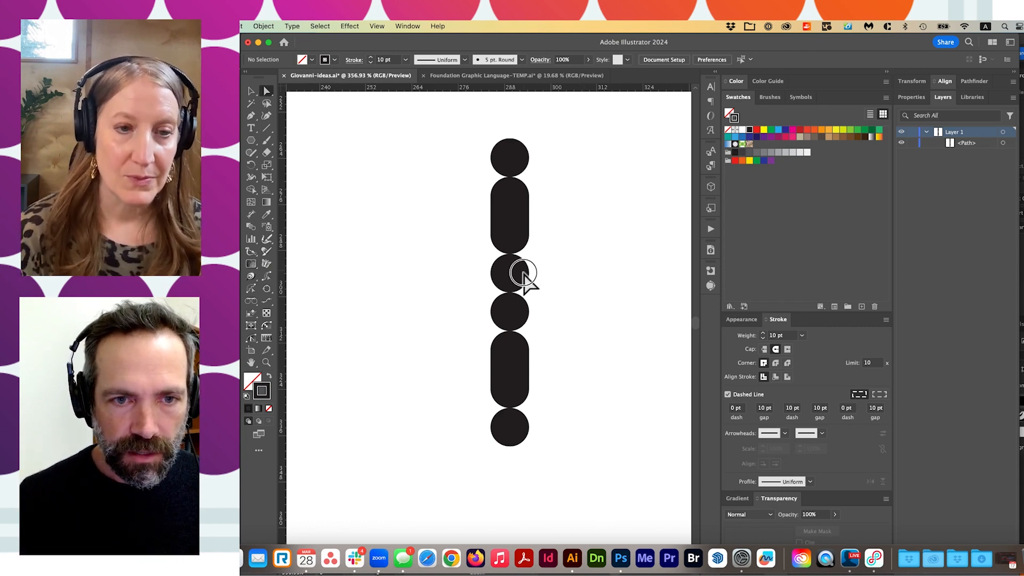
{"action": "left_click", "coordinate": [521, 274], "text": "alt"}
{"action": "left_click", "coordinate": [512, 275], "text": "alt"}
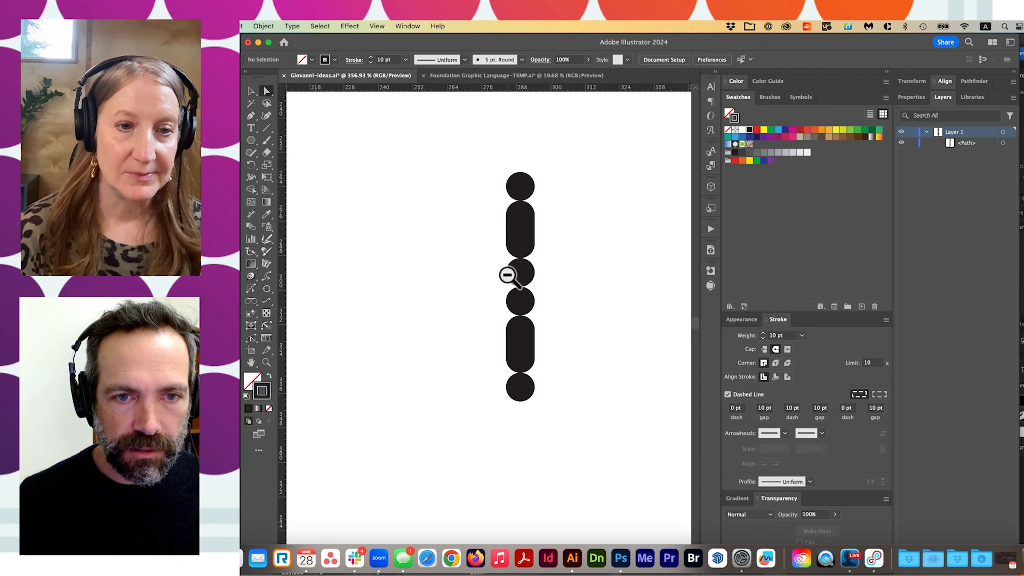
{"action": "left_click", "coordinate": [520, 182]}
{"action": "left_click_drag", "start_coordinate": [520, 181], "coordinate": [521, 120]}
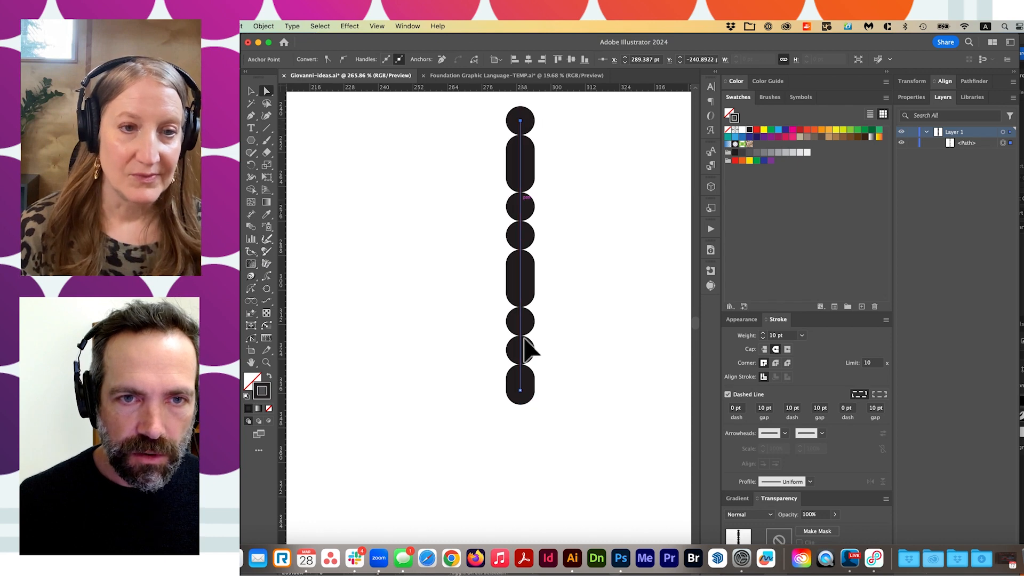
Step: Try aligning the dashes to the path ends, restore exact dash lengths, and lower the line's upper anchor about 34 pt
{"action": "left_click", "coordinate": [879, 393]}
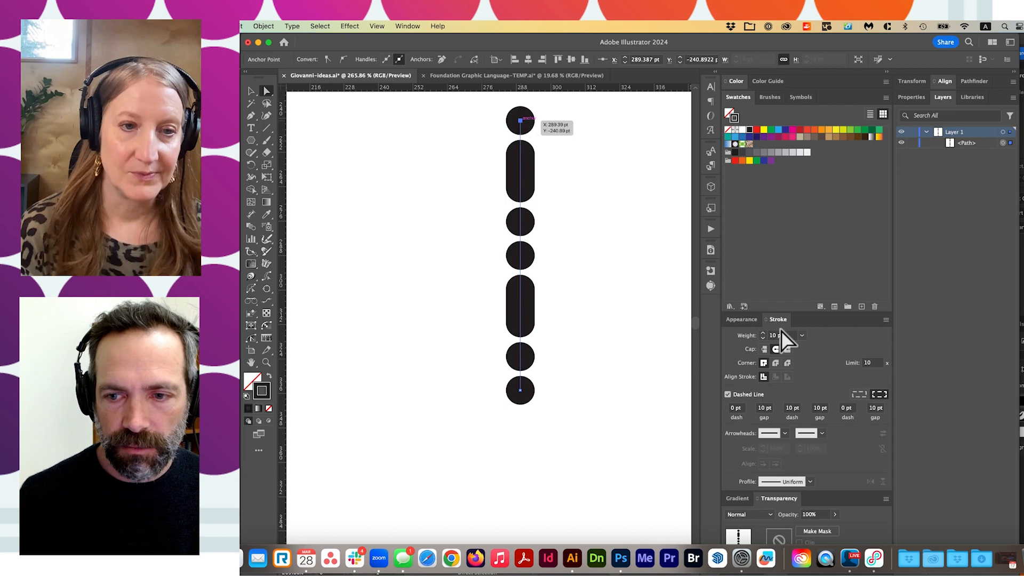
{"action": "left_click", "coordinate": [859, 395]}
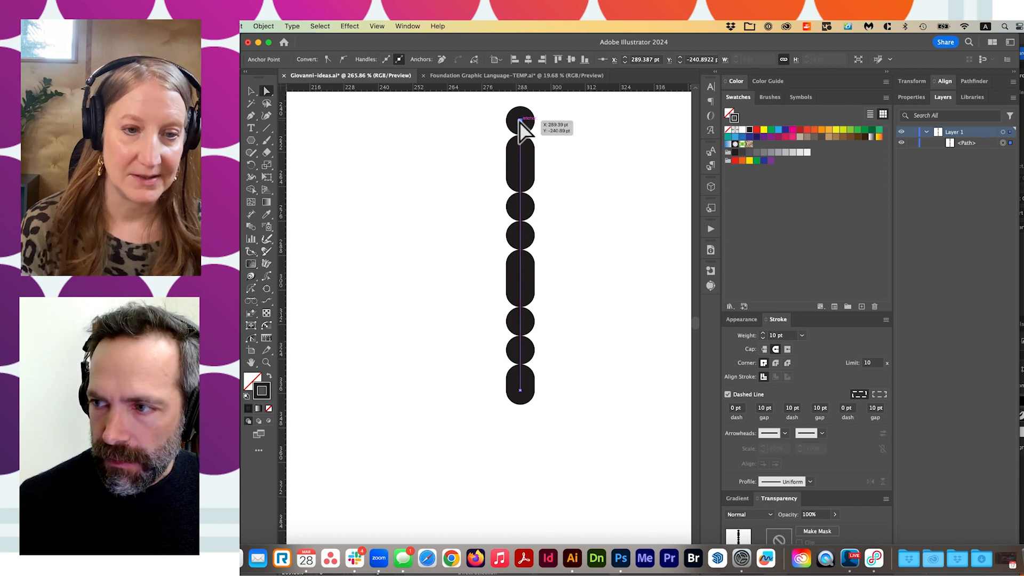
{"action": "left_click_drag", "start_coordinate": [520, 119], "coordinate": [520, 201]}
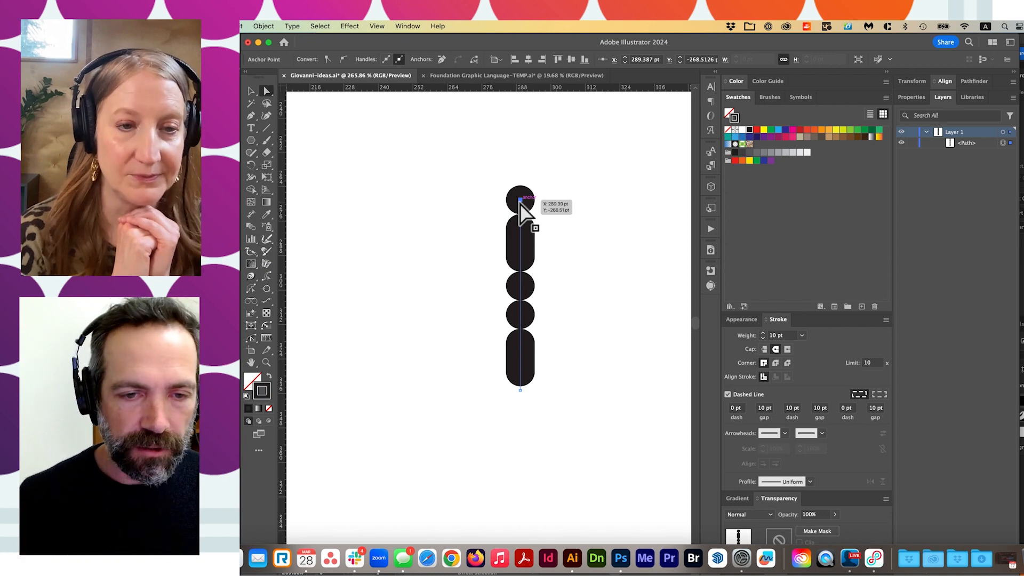
{"action": "left_click_drag", "start_coordinate": [520, 201], "coordinate": [521, 220]}
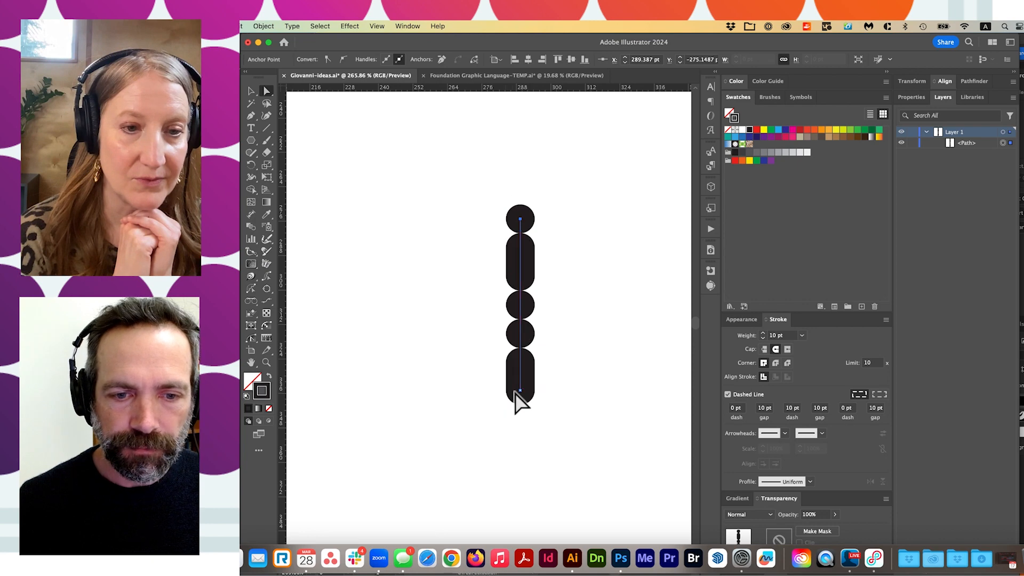
Step: Select the whole dashed line and widen its middle symmetrically with the Width tool to about 16.79 pt
{"action": "left_click_drag", "start_coordinate": [449, 187], "coordinate": [587, 428]}
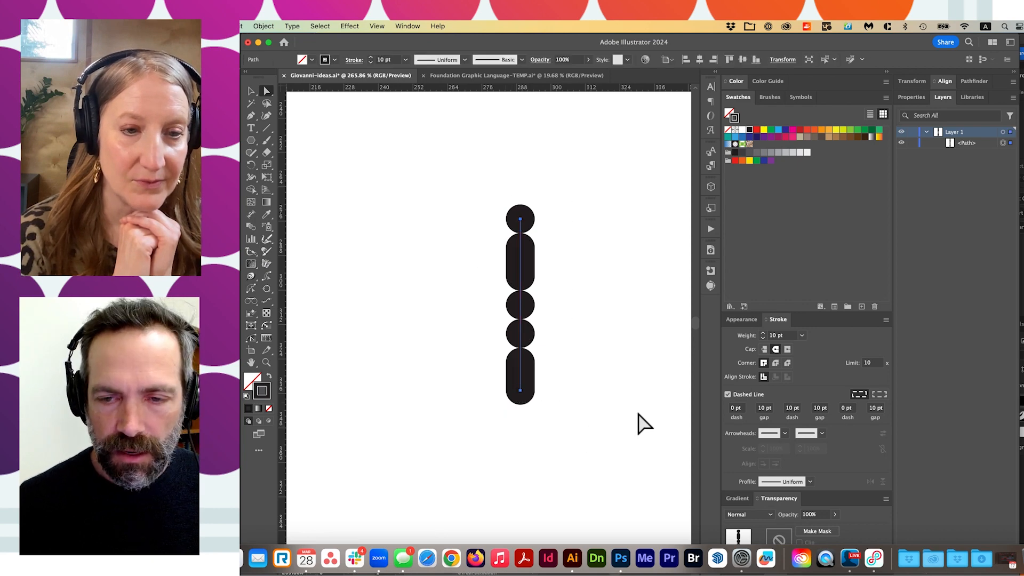
{"action": "left_click", "coordinate": [739, 320]}
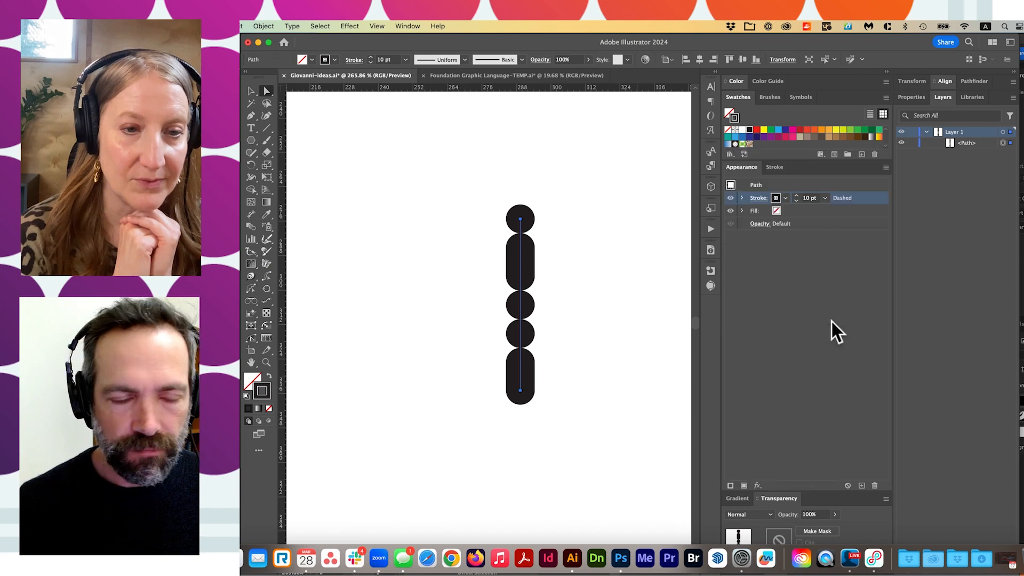
{"action": "left_click", "coordinate": [254, 179]}
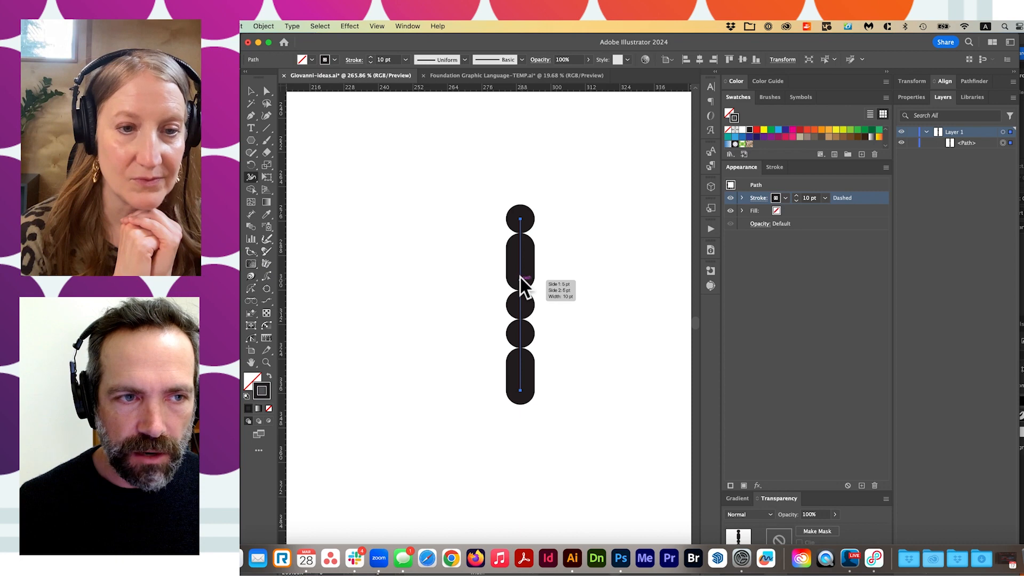
{"action": "left_click", "coordinate": [252, 177]}
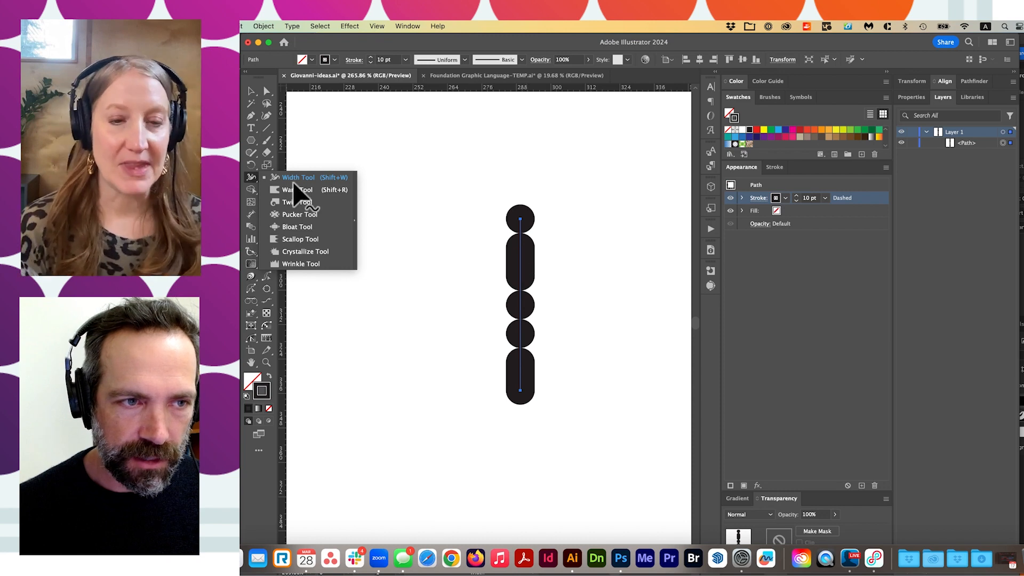
{"action": "left_click", "coordinate": [254, 179]}
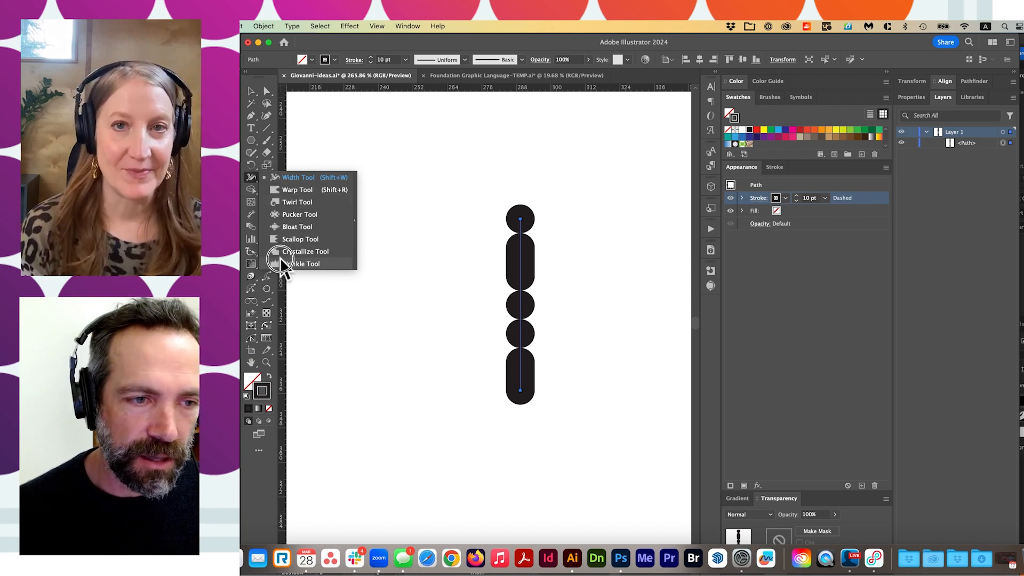
{"action": "left_click", "coordinate": [273, 178]}
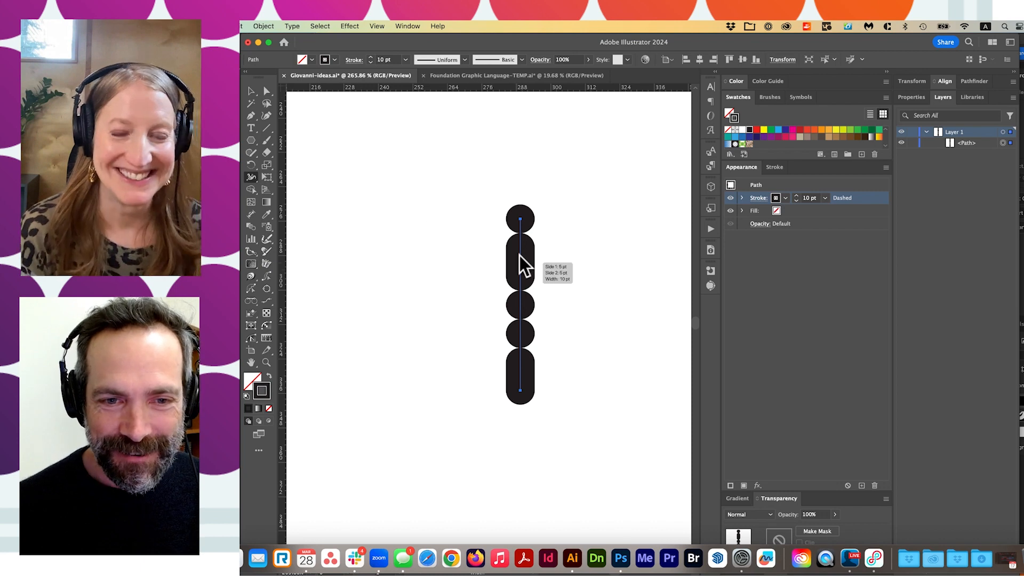
{"action": "left_click_drag", "start_coordinate": [521, 305], "coordinate": [545, 305]}
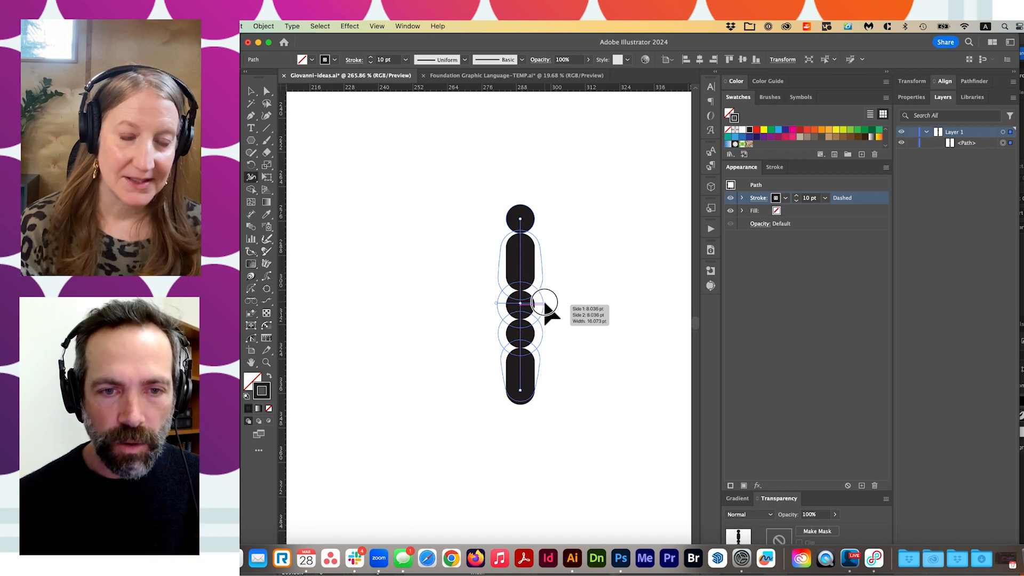
{"action": "left_click_drag", "start_coordinate": [544, 303], "coordinate": [549, 310]}
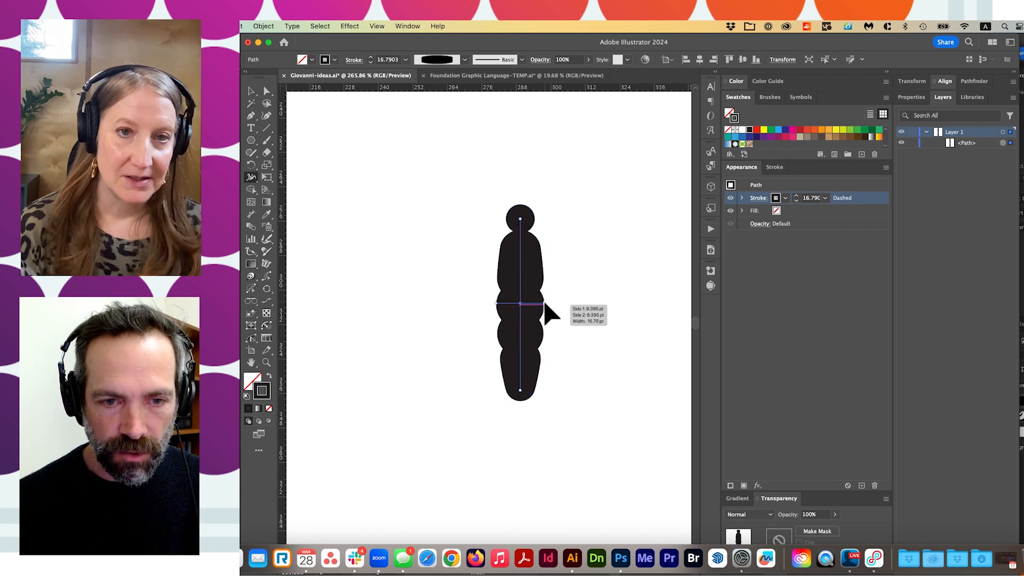
Step: Examine the variable width profiles available for the dashed stroke
{"action": "left_click", "coordinate": [775, 167]}
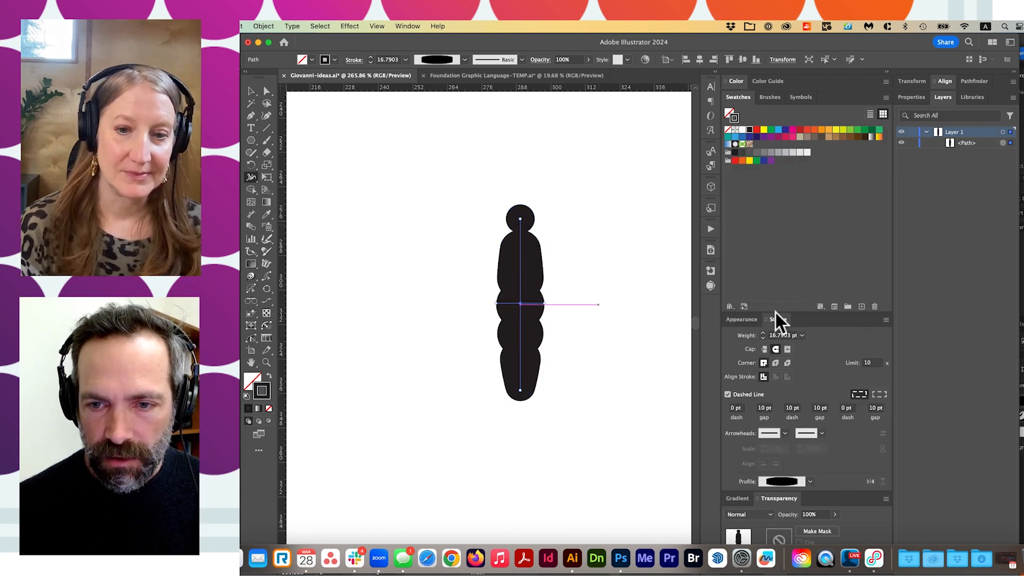
{"action": "left_click", "coordinate": [799, 481]}
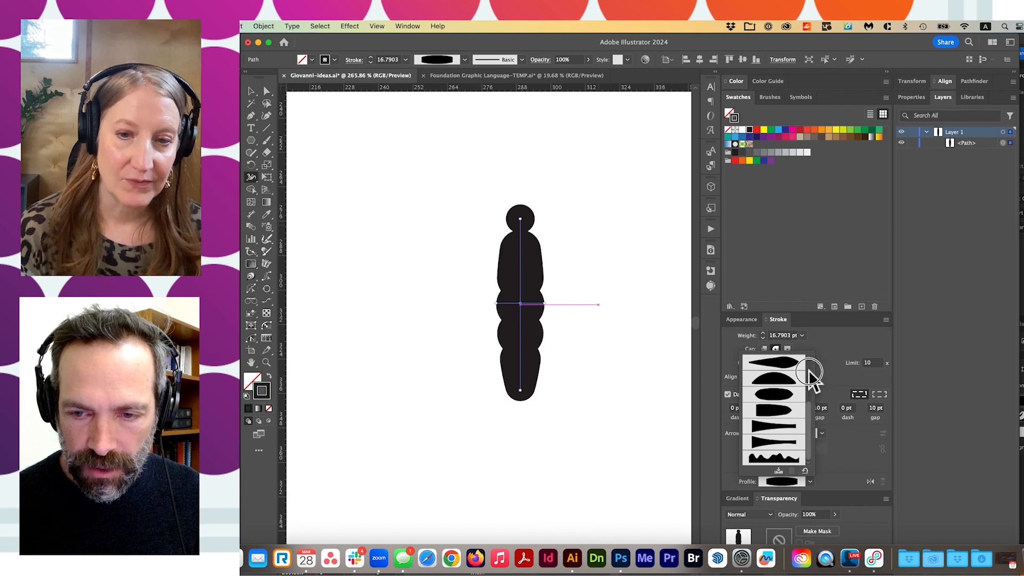
{"action": "scroll", "coordinate": [798, 418], "scroll_direction": "up", "scroll_amount": 5}
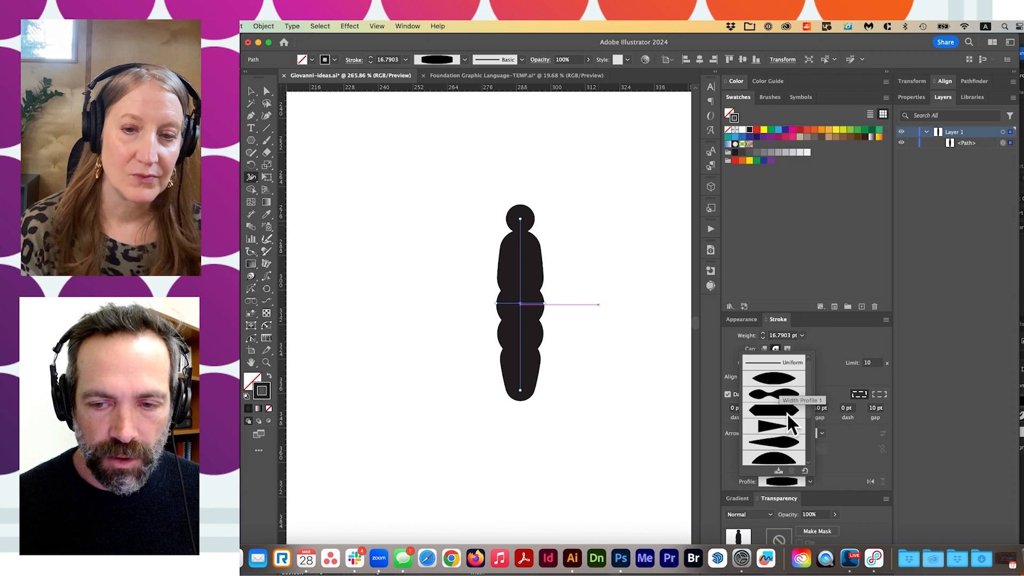
{"action": "left_click", "coordinate": [809, 429]}
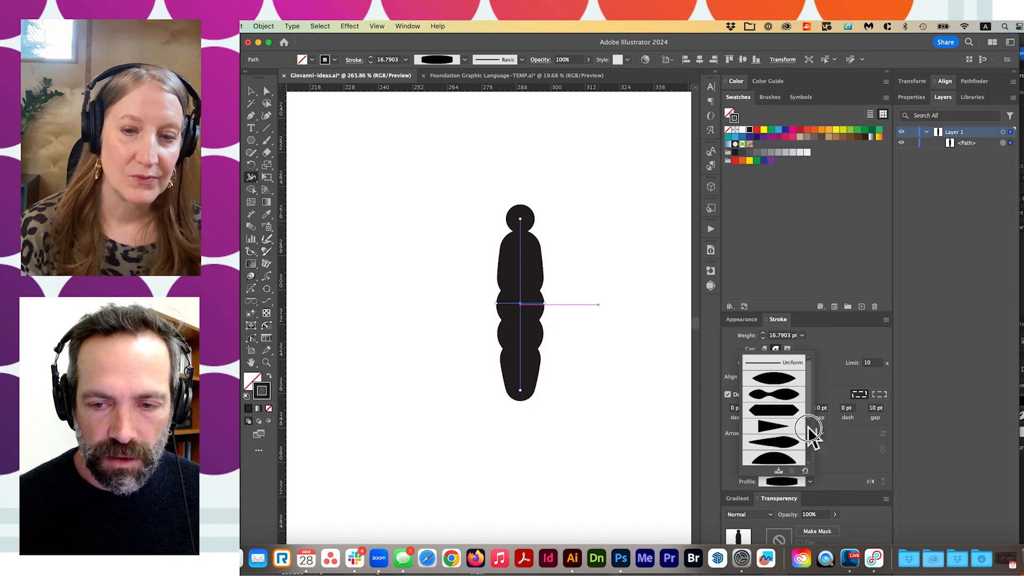
{"action": "scroll", "coordinate": [810, 428], "scroll_direction": "down", "scroll_amount": 3}
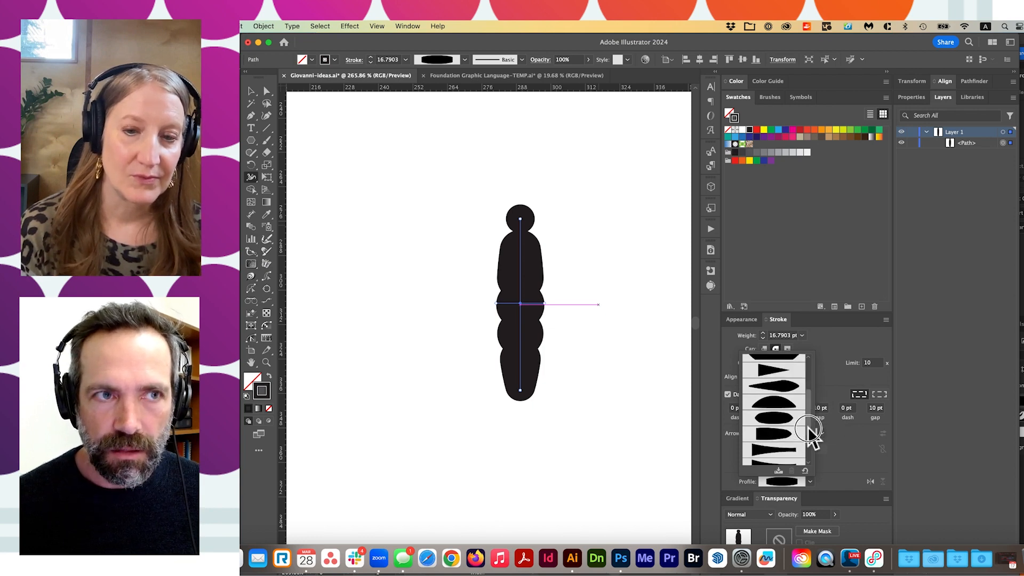
{"action": "scroll", "coordinate": [809, 432], "scroll_direction": "down", "scroll_amount": 2}
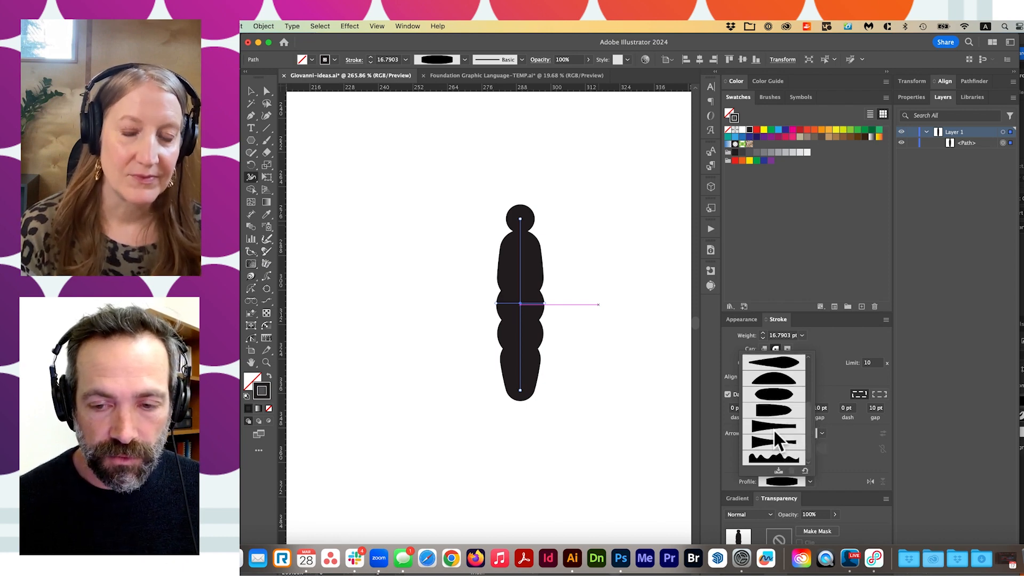
{"action": "left_click_drag", "start_coordinate": [808, 453], "coordinate": [810, 426]}
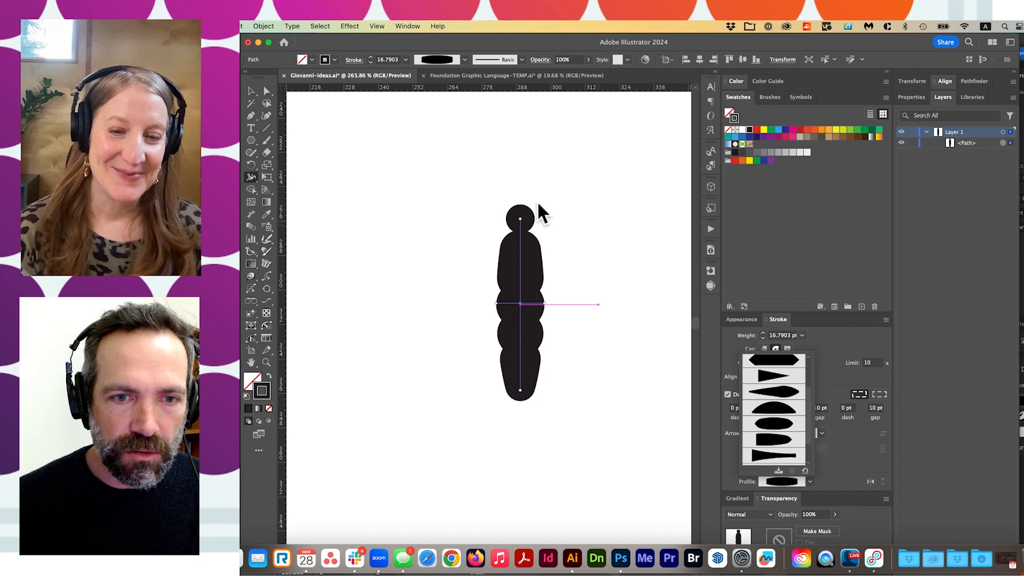
Step: Adjust the stroke width at the line's upper end point with the Width tool
{"action": "left_click", "coordinate": [520, 224]}
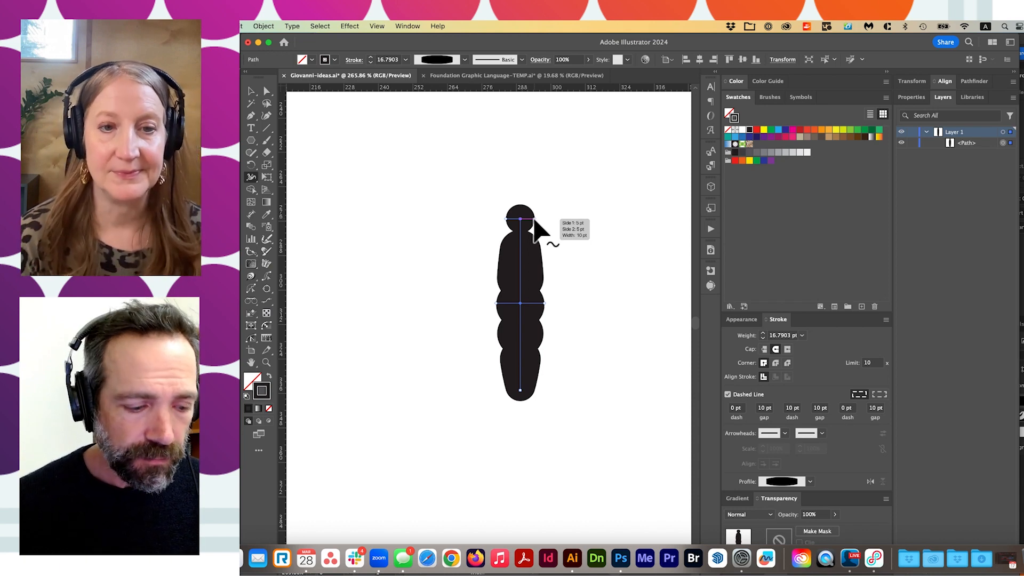
{"action": "mouse_move", "coordinate": [535, 220]}
{"action": "left_mouse_down"}
{"action": "mouse_move", "coordinate": [552, 220]}
{"action": "mouse_move", "coordinate": [520, 220]}
{"action": "left_mouse_up"}
{"action": "left_click_drag", "start_coordinate": [520, 220], "coordinate": [537, 224]}
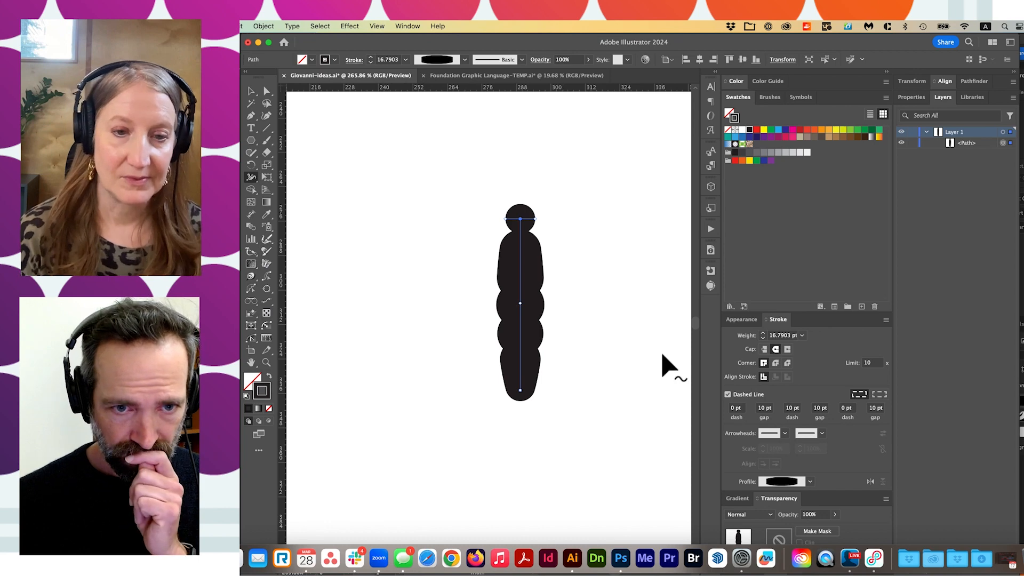
Step: Duplicate the dashed stroke in the path's appearance, placing the copy directly beneath the original
{"action": "left_click", "coordinate": [742, 319]}
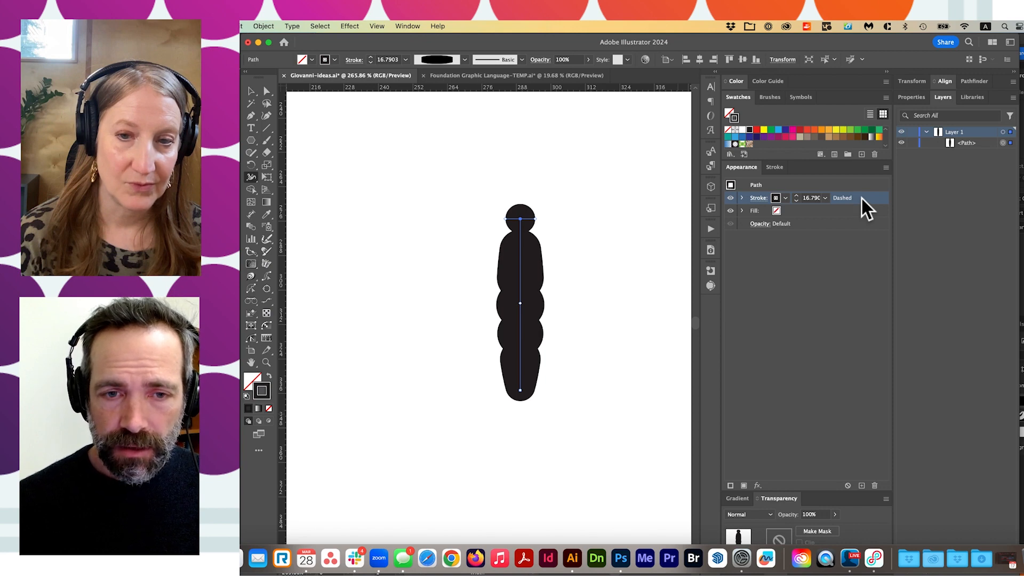
{"action": "mouse_move", "coordinate": [861, 197]}
{"action": "left_mouse_down"}
{"action": "mouse_move", "coordinate": [865, 487]}
{"action": "mouse_move", "coordinate": [844, 198]}
{"action": "mouse_move", "coordinate": [857, 489]}
{"action": "mouse_move", "coordinate": [838, 203]}
{"action": "mouse_move", "coordinate": [827, 206]}
{"action": "left_mouse_up"}
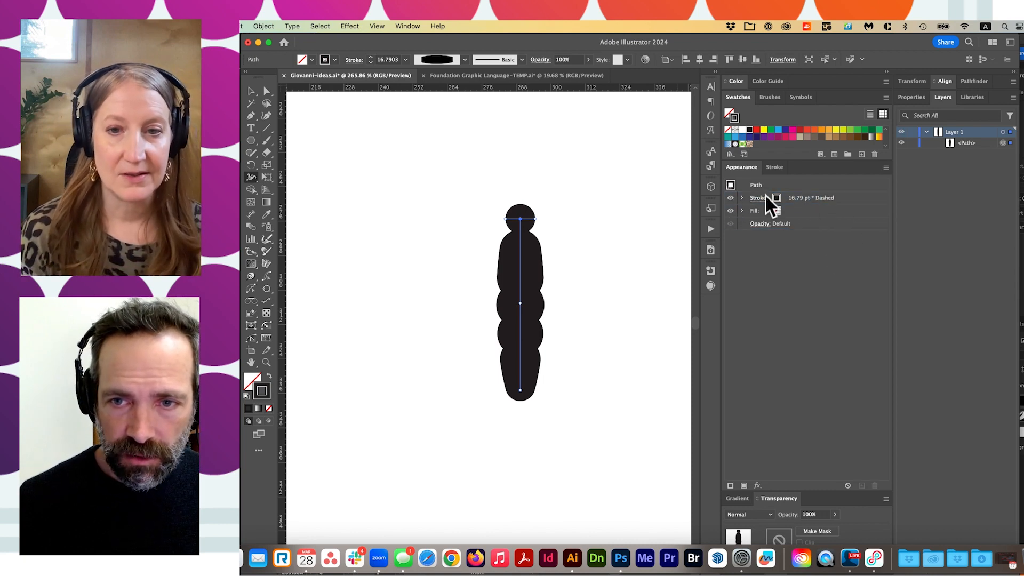
{"action": "left_click", "coordinate": [804, 196]}
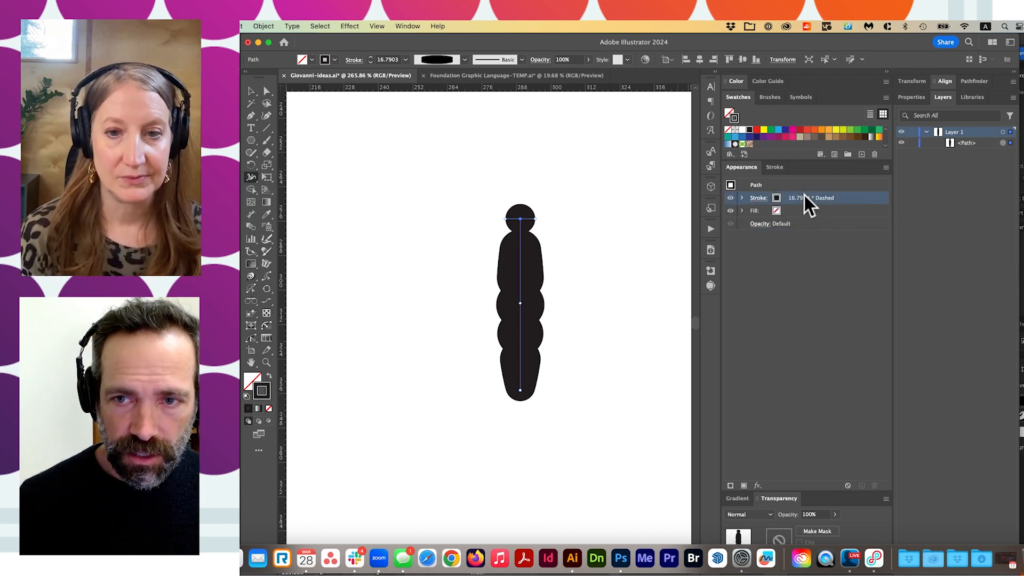
{"action": "left_click", "coordinate": [843, 196]}
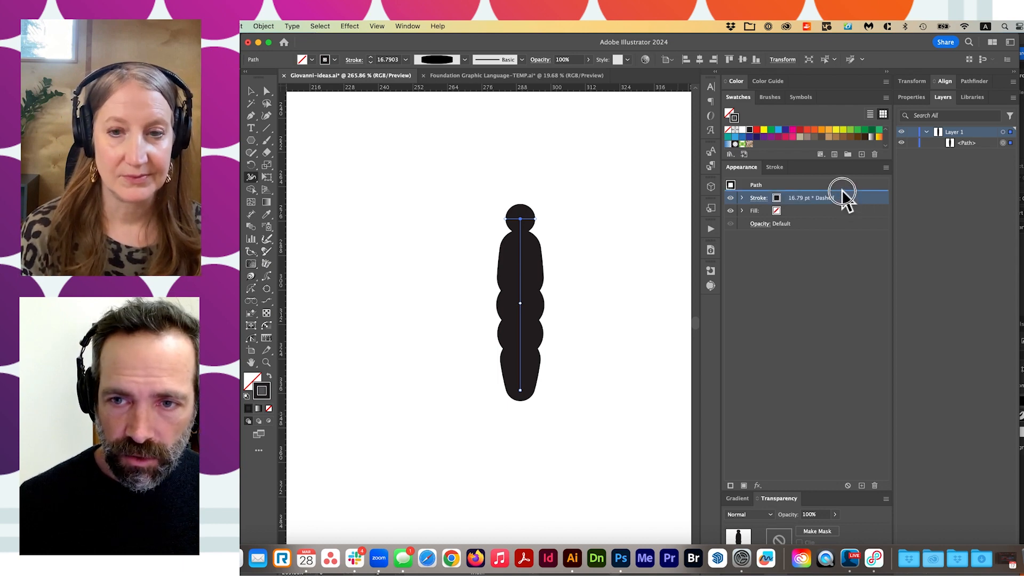
{"action": "left_click_drag", "start_coordinate": [843, 196], "coordinate": [842, 195]}
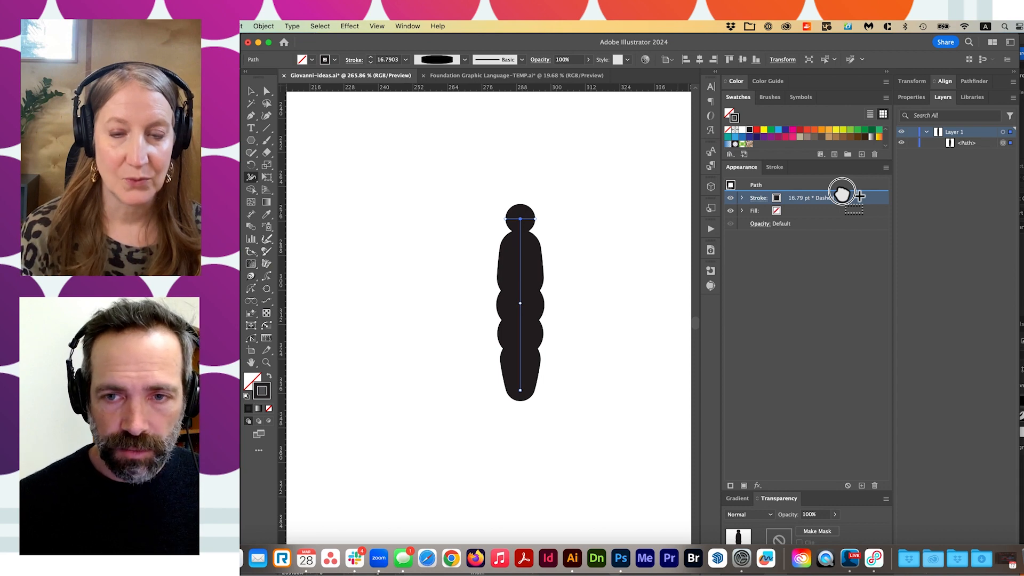
{"action": "left_click_drag", "start_coordinate": [841, 195], "coordinate": [843, 213]}
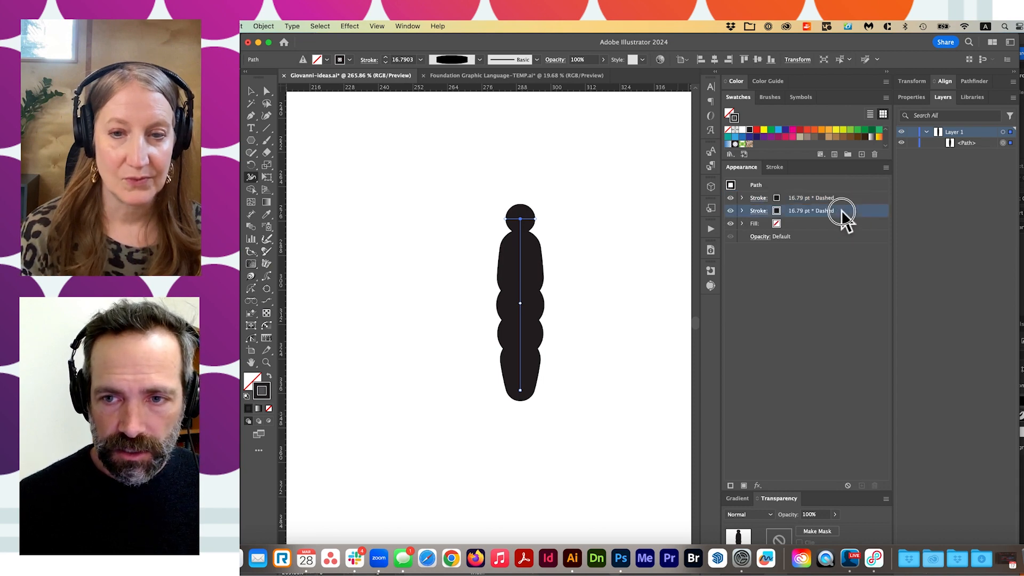
{"action": "left_click", "coordinate": [842, 213]}
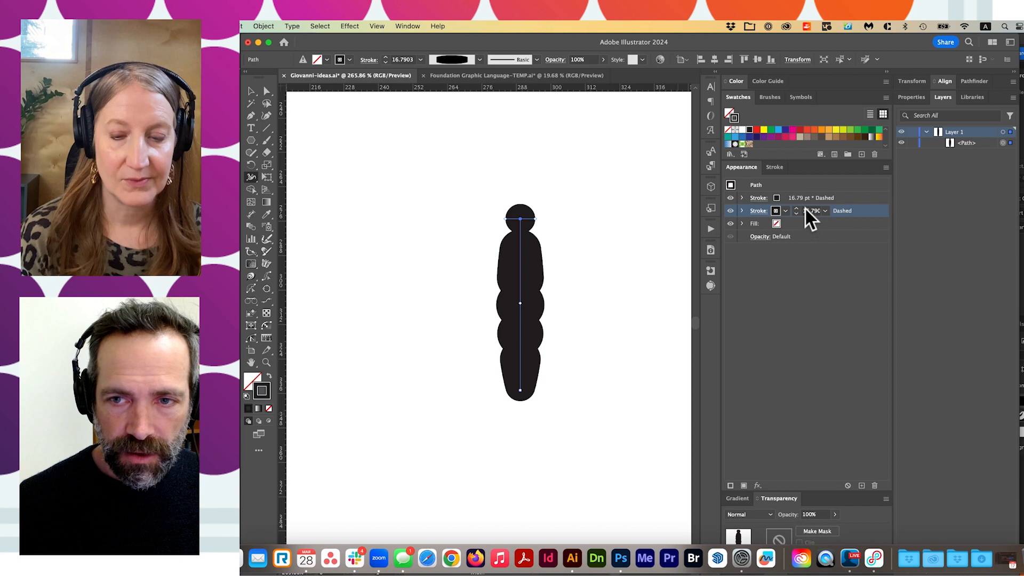
Step: Color the upper dashed stroke bright pink and the lower dashed stroke a darker pink
{"action": "left_click", "coordinate": [824, 196]}
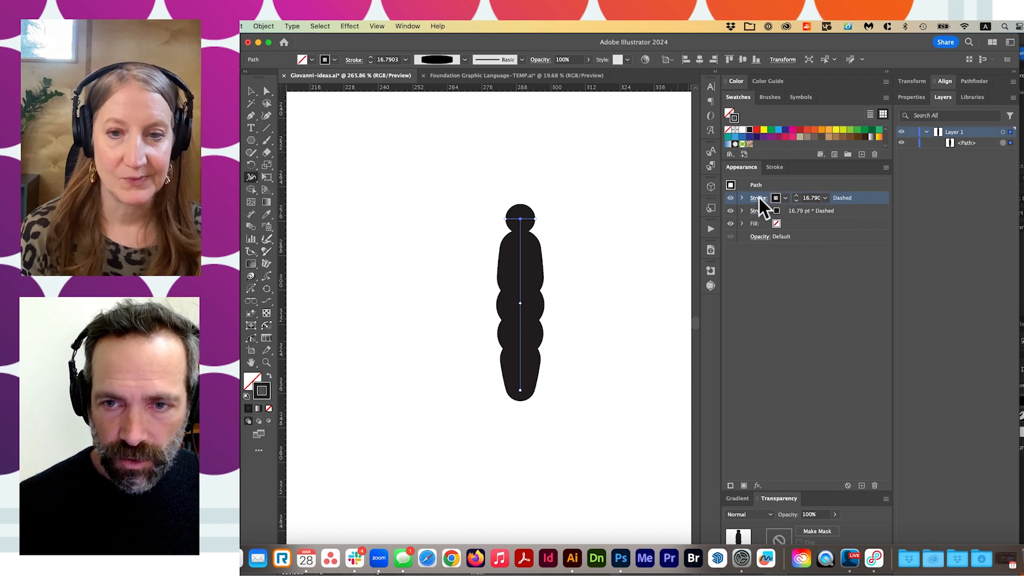
{"action": "left_click", "coordinate": [776, 198]}
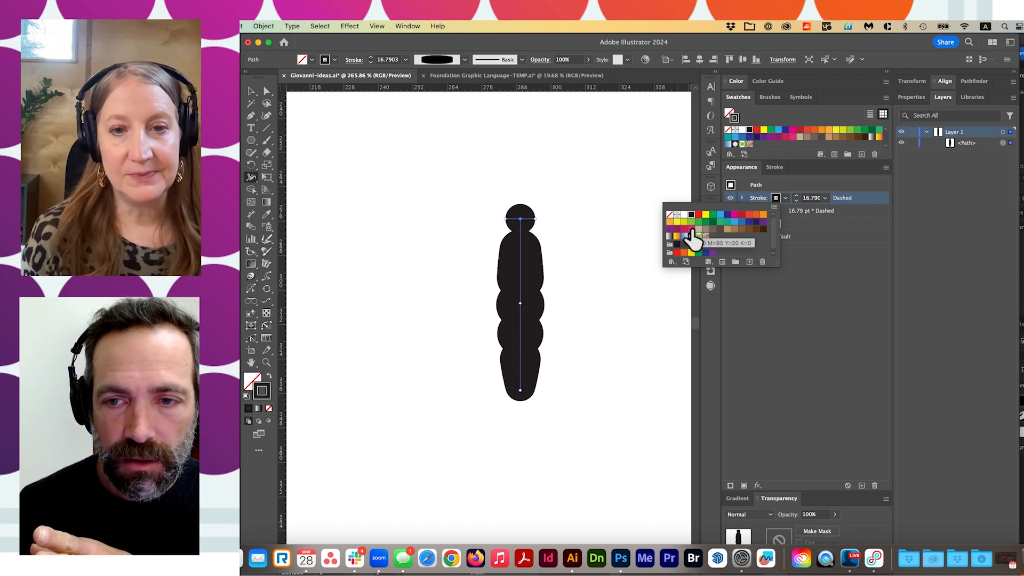
{"action": "left_click", "coordinate": [789, 211]}
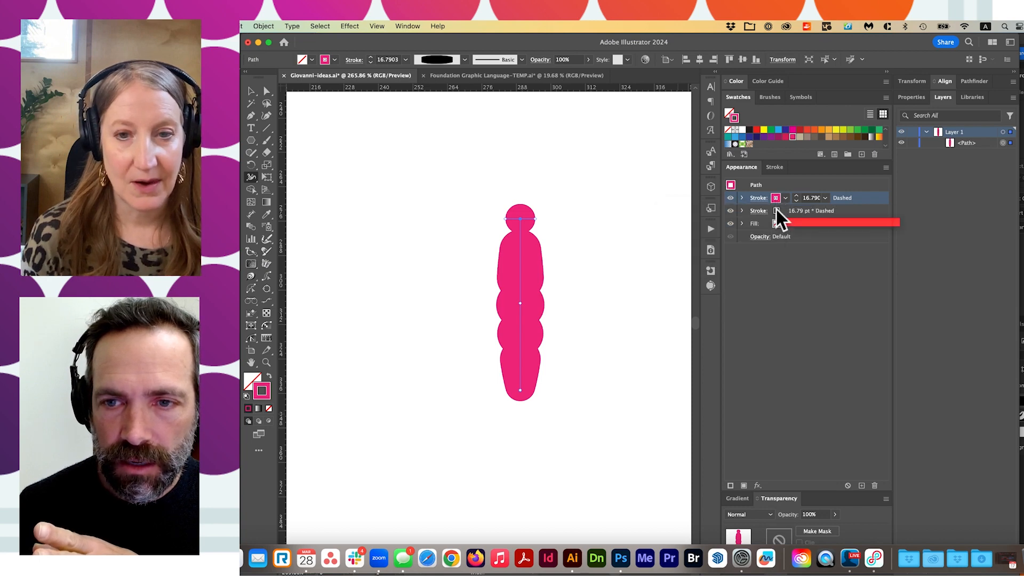
{"action": "left_click", "coordinate": [776, 208]}
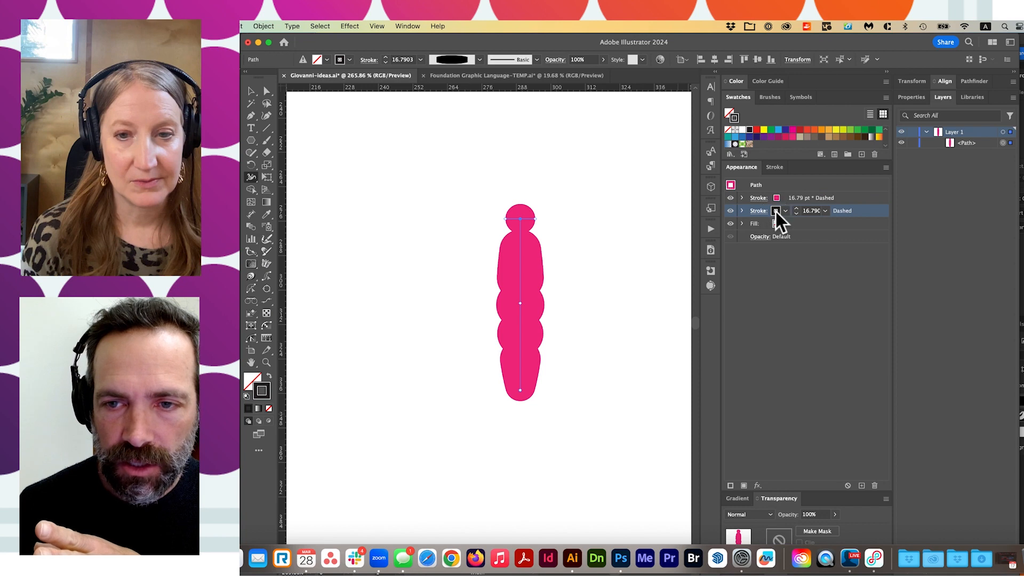
{"action": "left_click", "coordinate": [775, 211]}
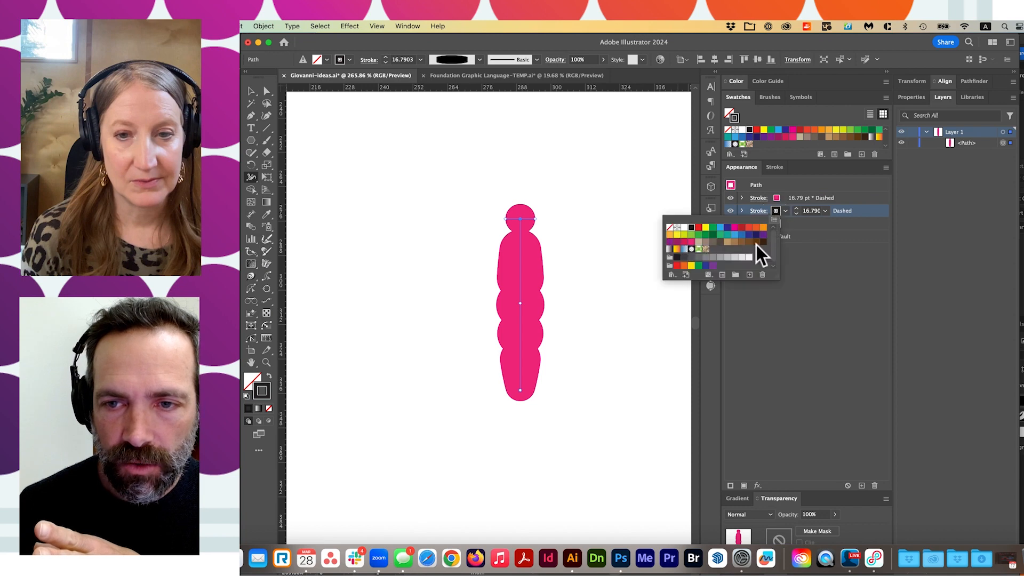
{"action": "left_click", "coordinate": [683, 240]}
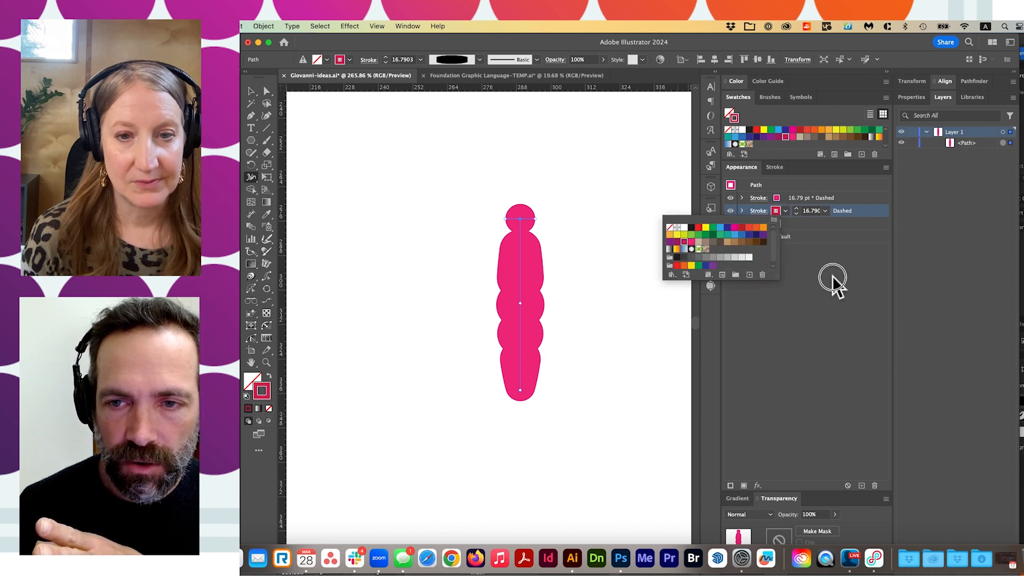
Step: Narrow the upper pink stroke to about 12.49 pt at the middle, adjust its top-end width, and deselect the line
{"action": "left_click", "coordinate": [807, 203]}
{"action": "left_click", "coordinate": [800, 200]}
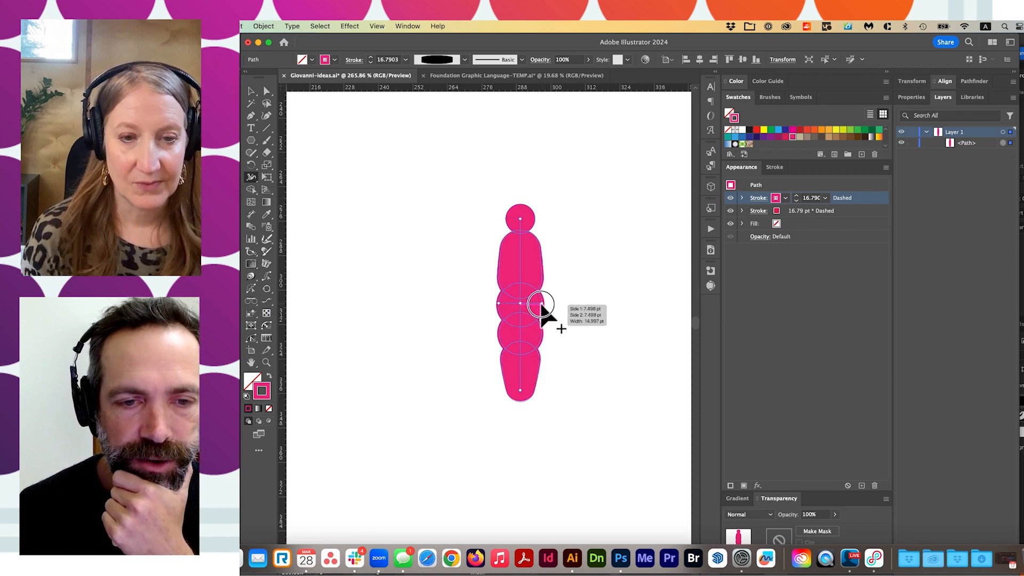
{"action": "left_click", "coordinate": [540, 304]}
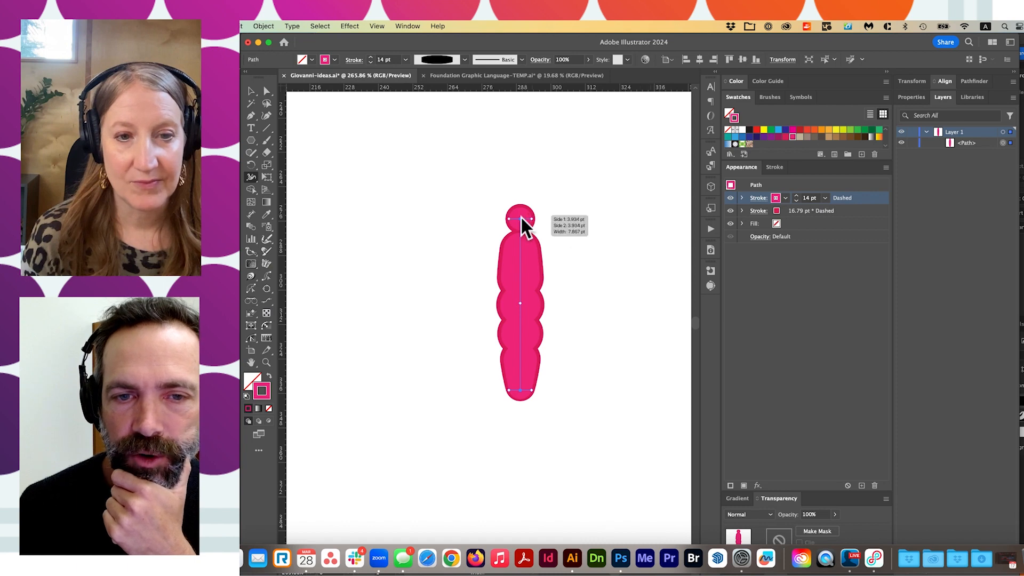
{"action": "left_click_drag", "start_coordinate": [532, 219], "coordinate": [534, 222]}
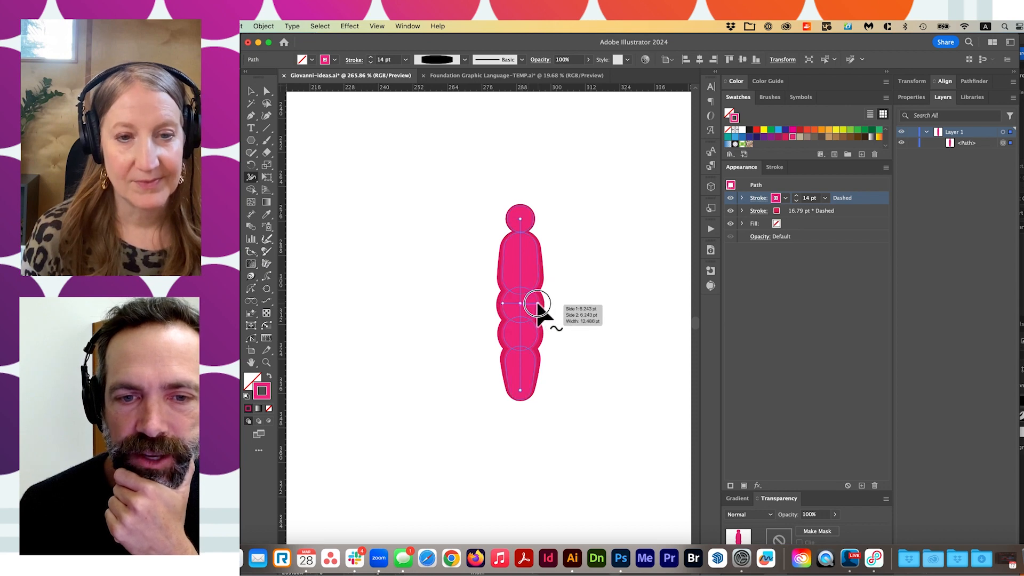
{"action": "left_click_drag", "start_coordinate": [538, 304], "coordinate": [539, 303]}
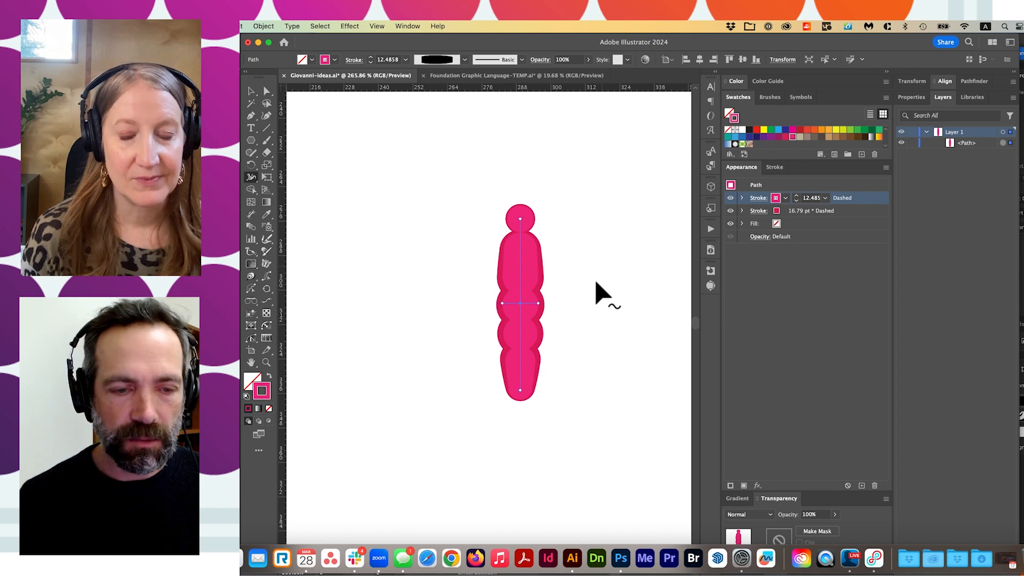
{"action": "key", "text": "a"}
{"action": "left_click", "coordinate": [590, 293]}
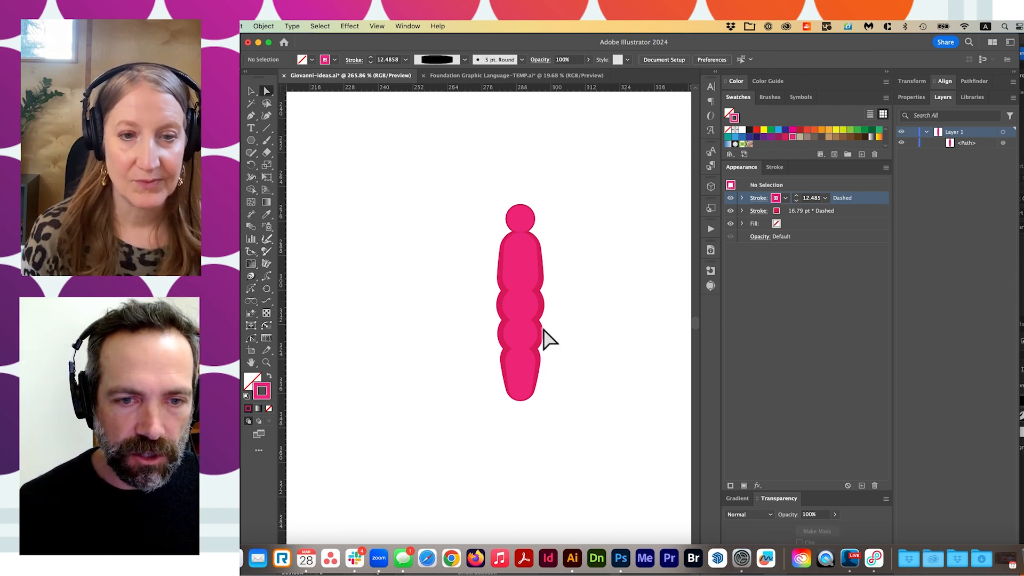
Step: Select the pink dashed line and create a radial repeat from it
{"action": "left_click_drag", "start_coordinate": [485, 183], "coordinate": [576, 425]}
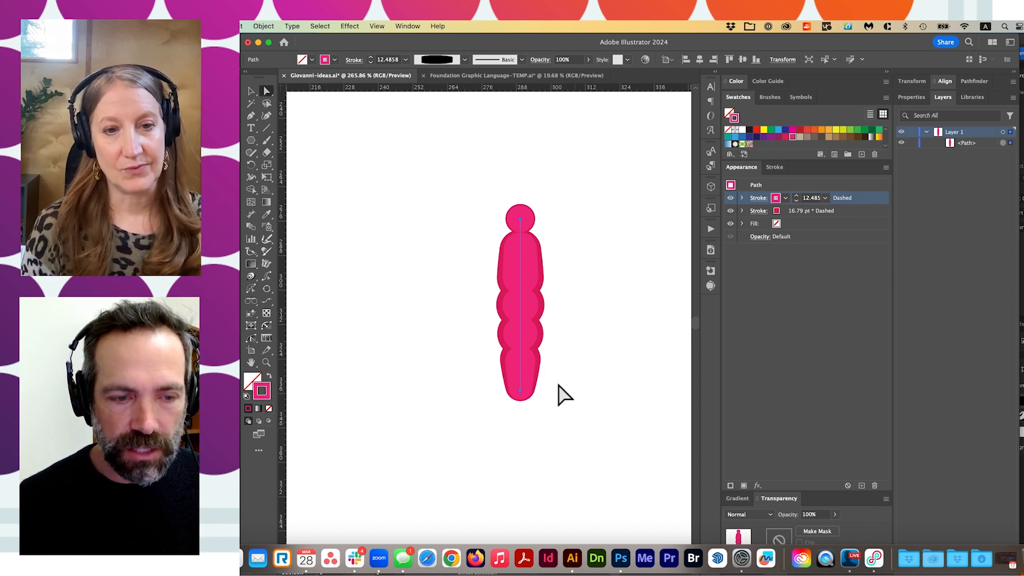
{"action": "left_click", "coordinate": [510, 331]}
{"action": "key", "text": "v"}
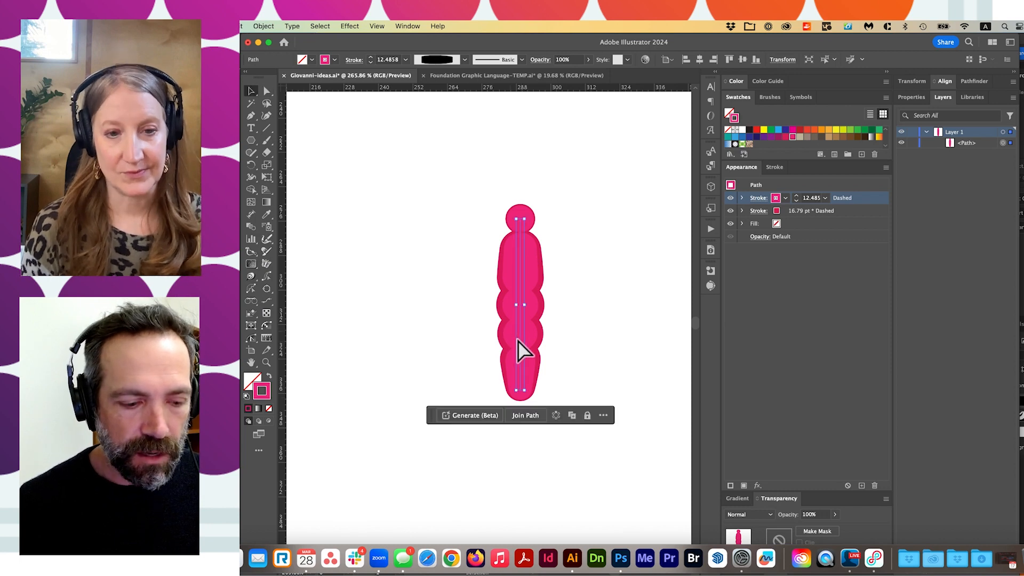
{"action": "left_click", "coordinate": [556, 416]}
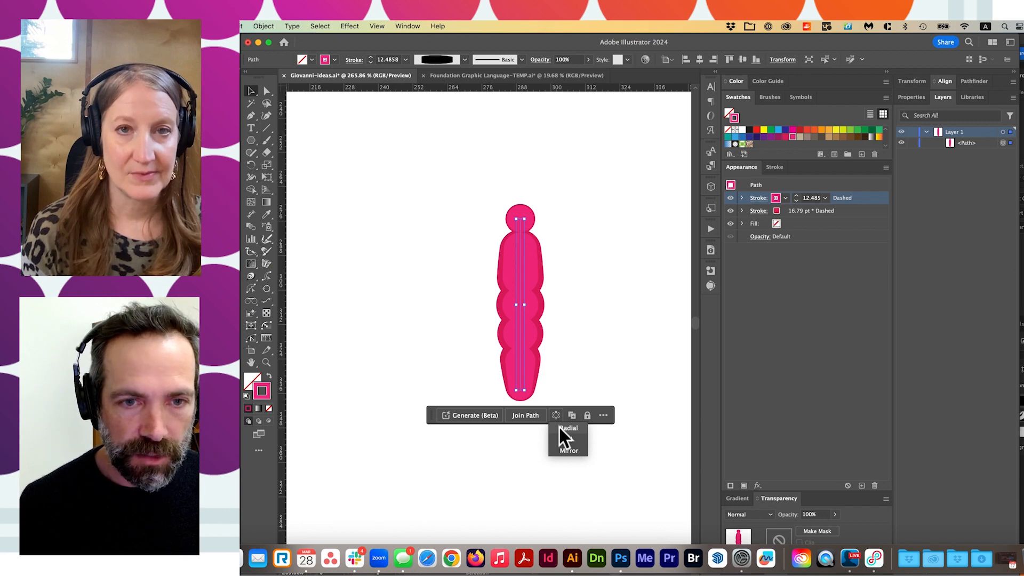
{"action": "left_click", "coordinate": [560, 427]}
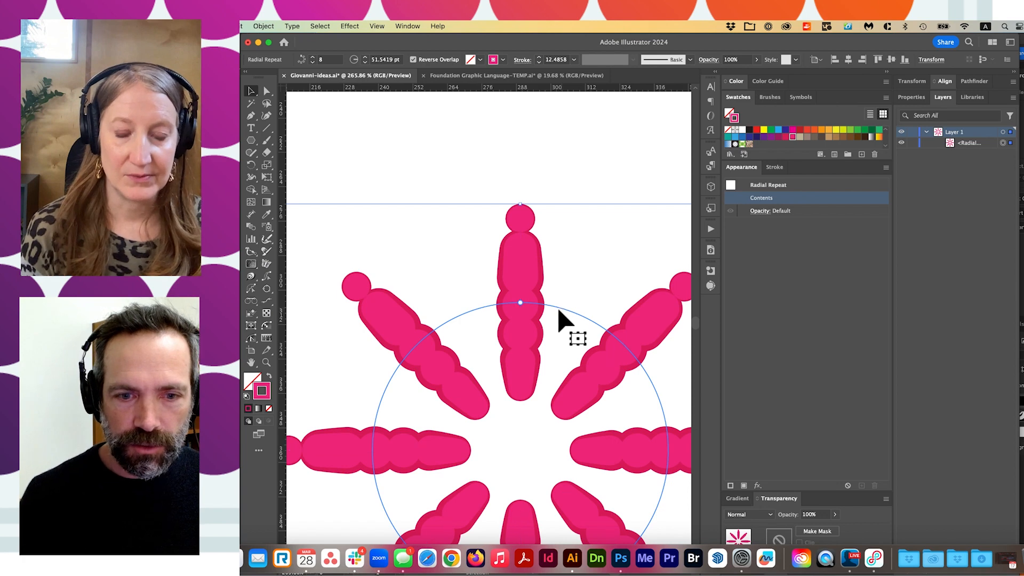
{"action": "left_click_drag", "start_coordinate": [563, 320], "coordinate": [538, 202]}
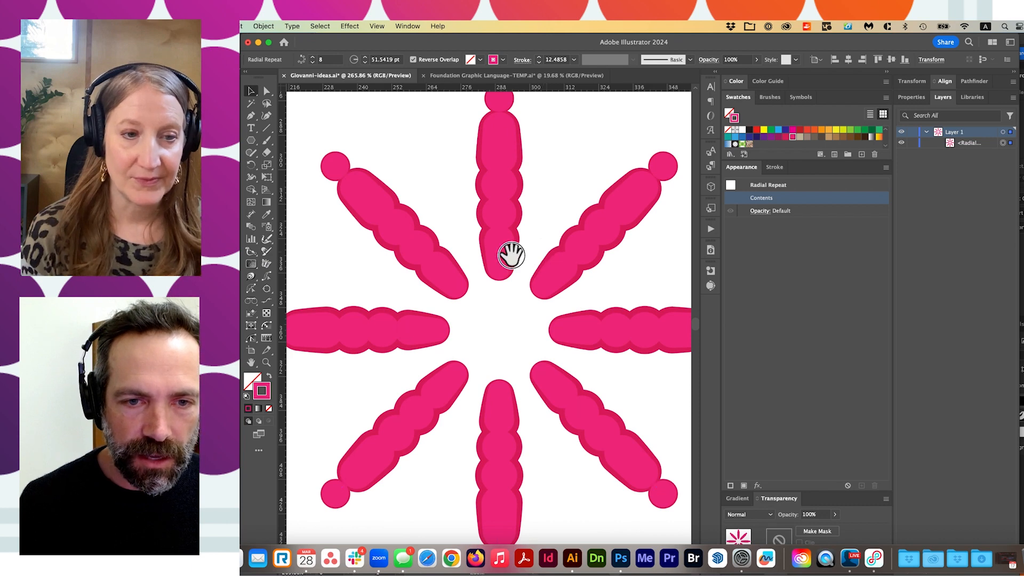
{"action": "left_click", "coordinate": [511, 256], "text": "alt+super"}
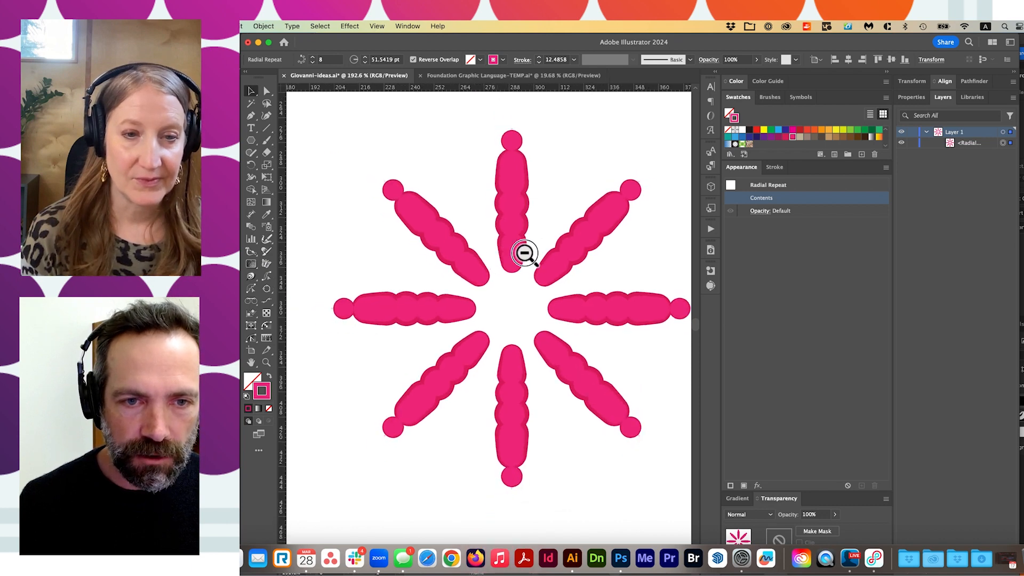
{"action": "left_click", "coordinate": [506, 258], "text": "alt+super"}
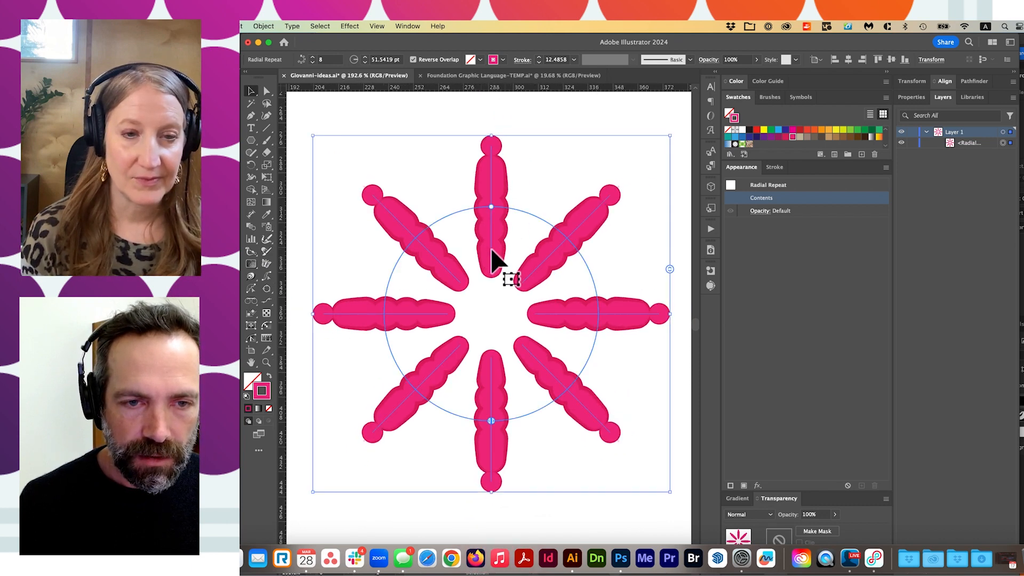
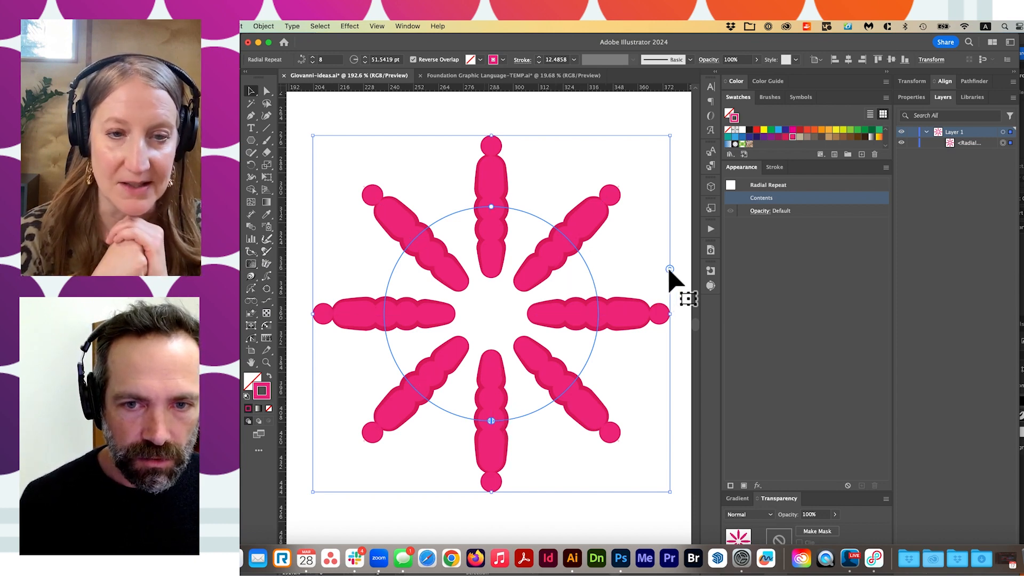
Step: Toggle the selection edges off and on, then release the radial repeat back to the single dashed line
{"action": "left_click", "coordinate": [492, 288]}
{"action": "left_click", "coordinate": [489, 254]}
{"action": "key", "text": "super+h"}
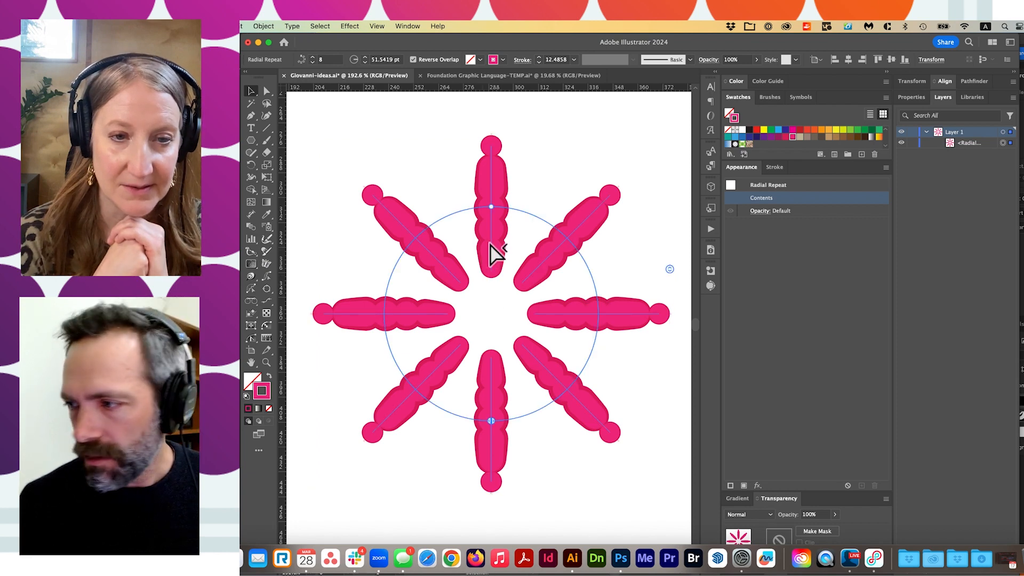
{"action": "key", "text": "super+h"}
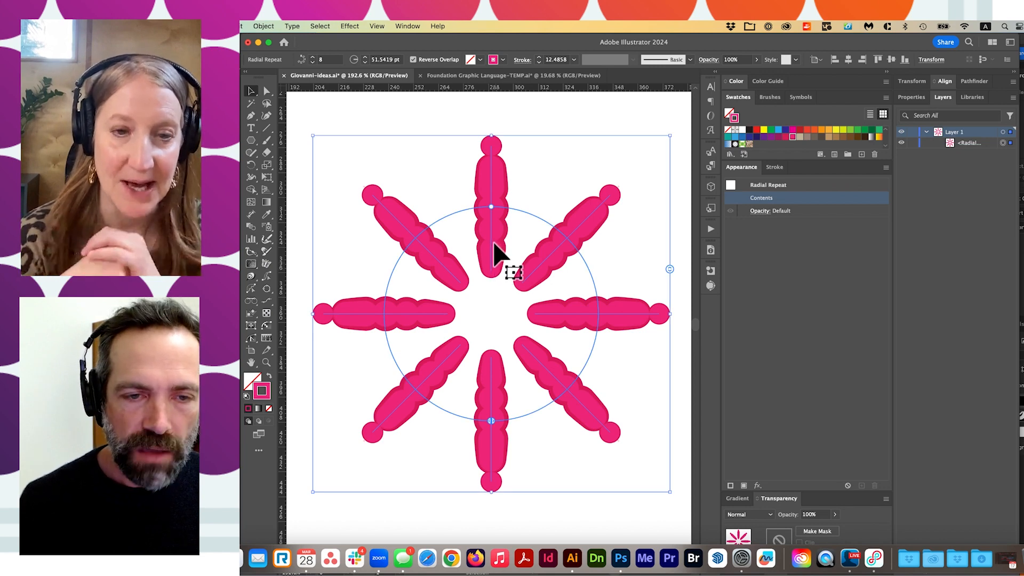
{"action": "left_click", "coordinate": [264, 26]}
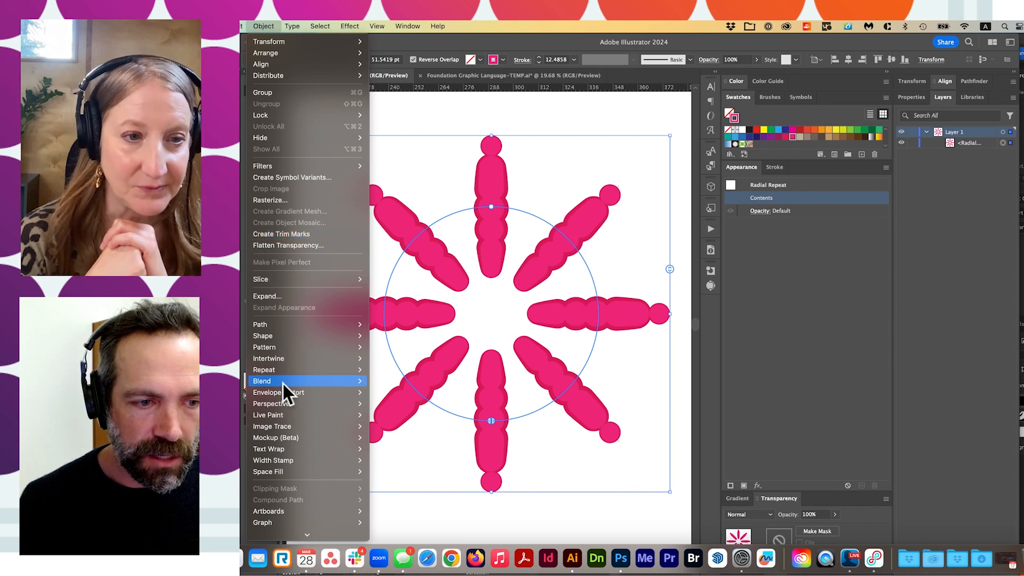
{"action": "mouse_move", "coordinate": [283, 383]}
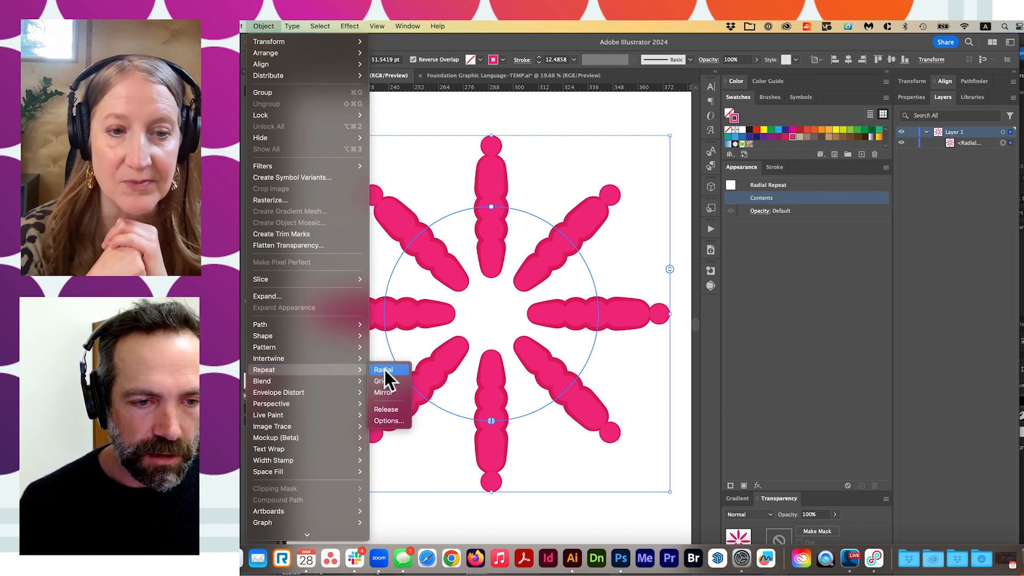
{"action": "left_click", "coordinate": [389, 408]}
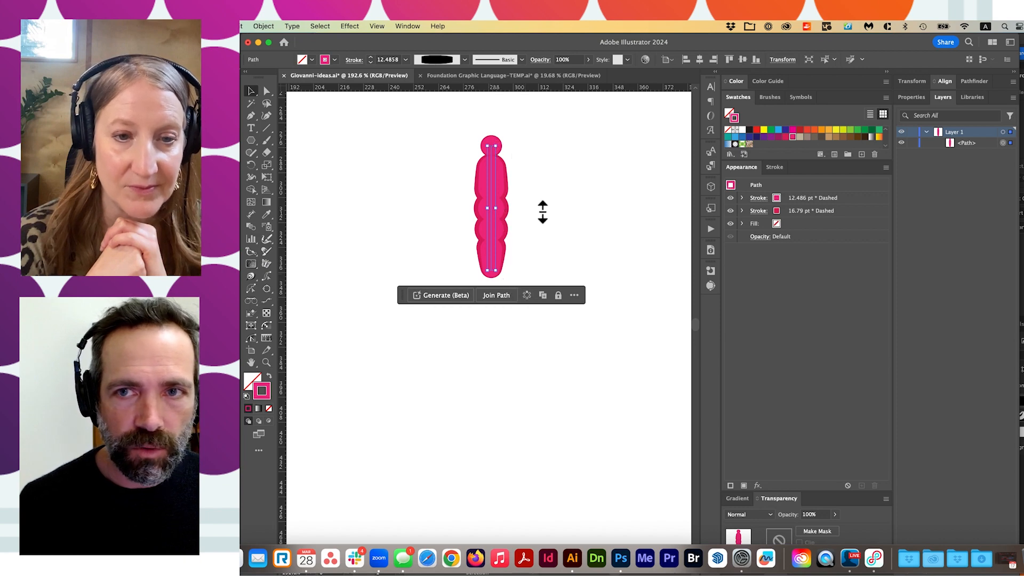
Step: Create a radial repeat of the dashed line again, increase it to 37 instances, and deselect it
{"action": "left_click", "coordinate": [527, 295]}
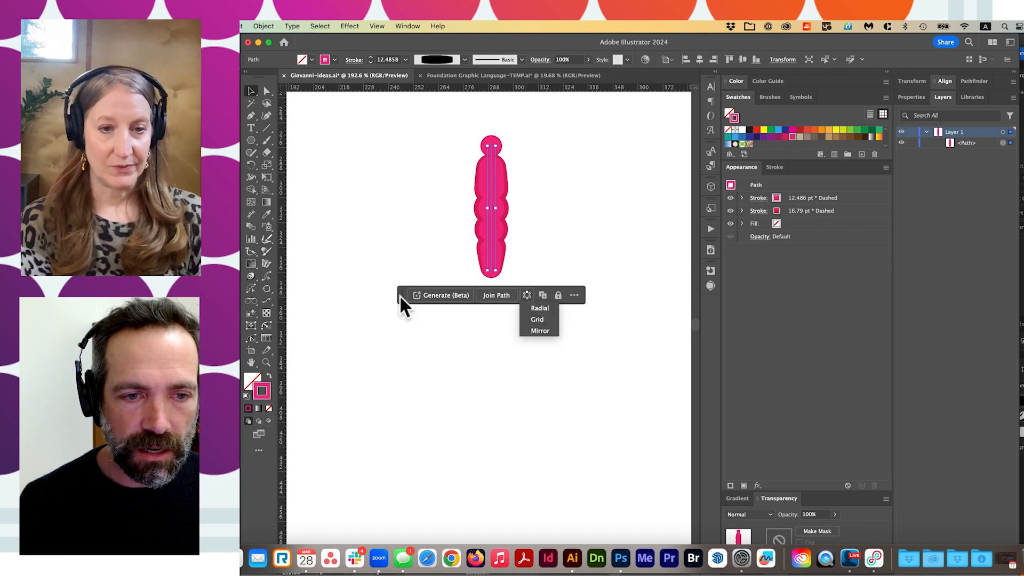
{"action": "left_click", "coordinate": [540, 308]}
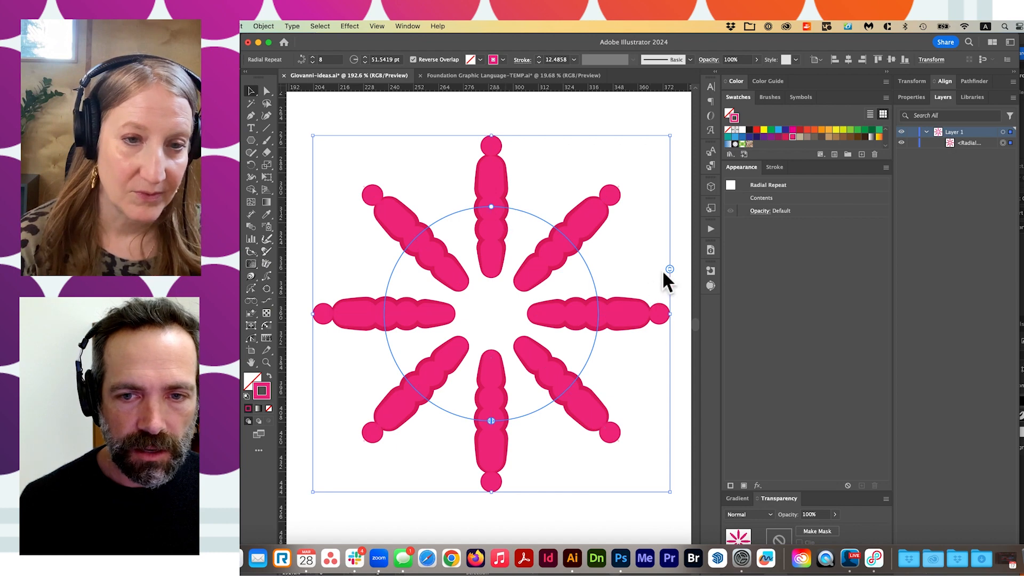
{"action": "left_click_drag", "start_coordinate": [670, 269], "coordinate": [676, 235]}
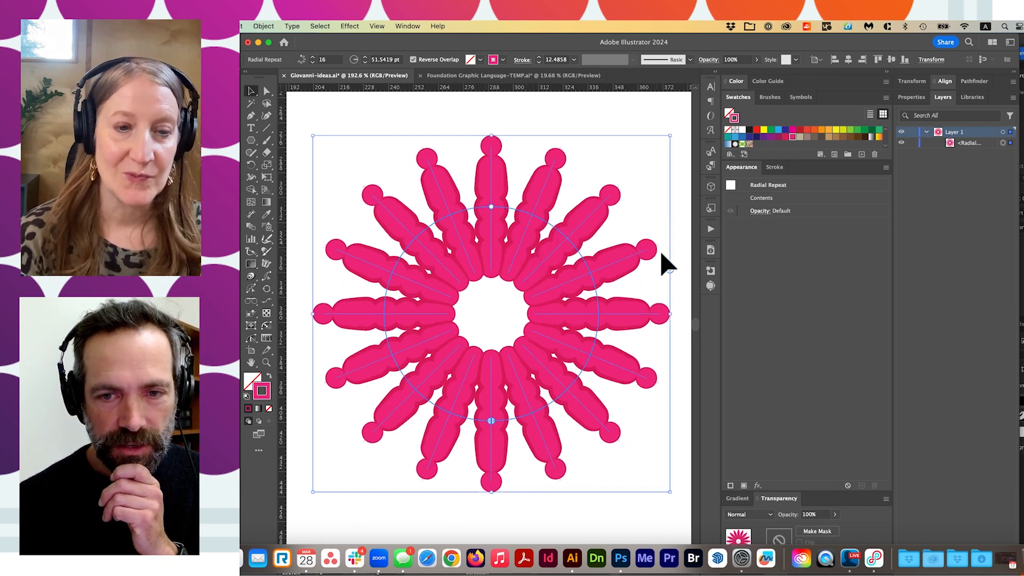
{"action": "left_click", "coordinate": [912, 98]}
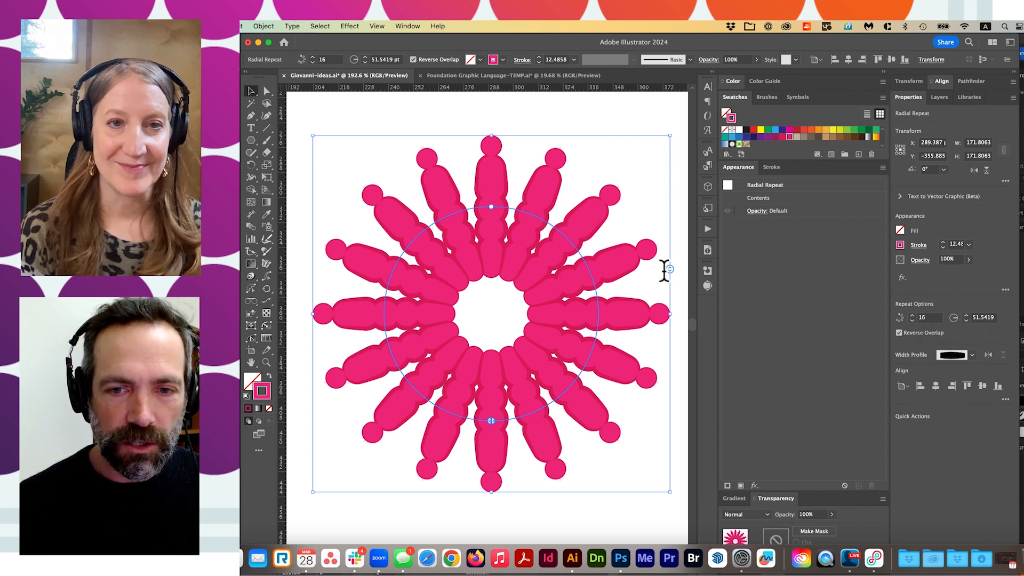
{"action": "left_click_drag", "start_coordinate": [670, 269], "coordinate": [667, 167]}
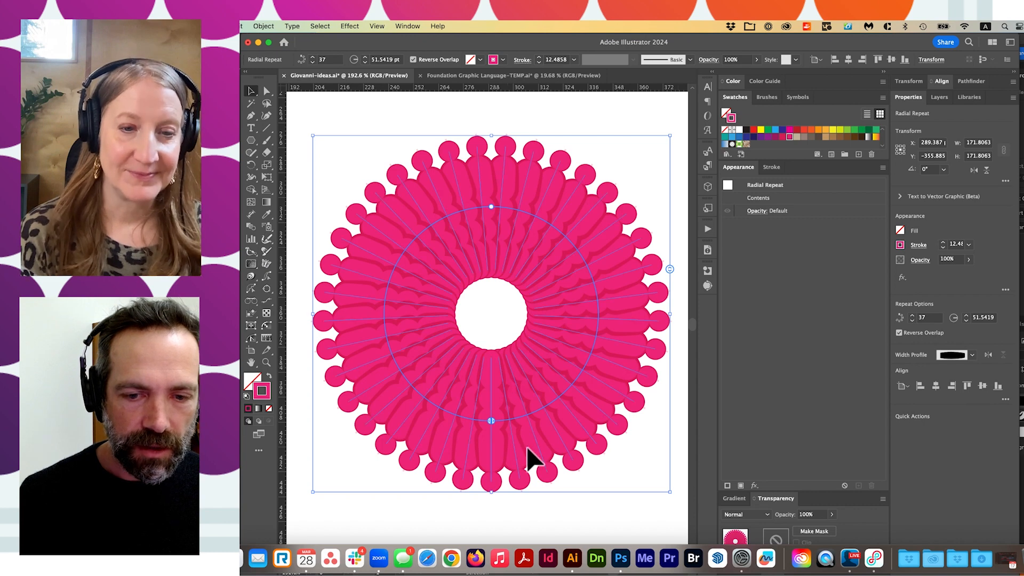
{"action": "left_click", "coordinate": [625, 504]}
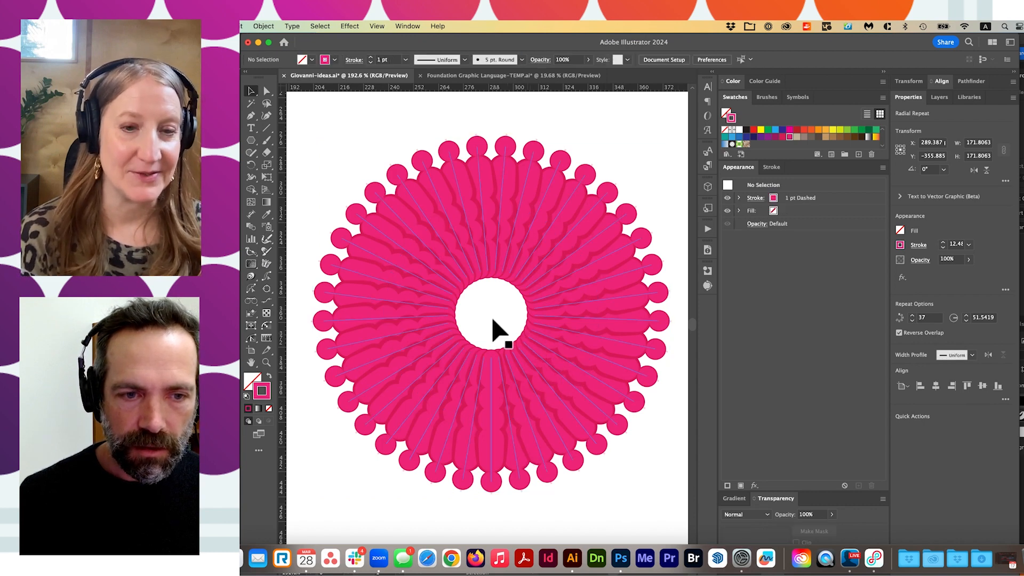
Step: Isolate a single dashed line inside the radial repeat for editing, using an instance near the top of the circle
{"action": "left_click_drag", "start_coordinate": [491, 318], "coordinate": [469, 319]}
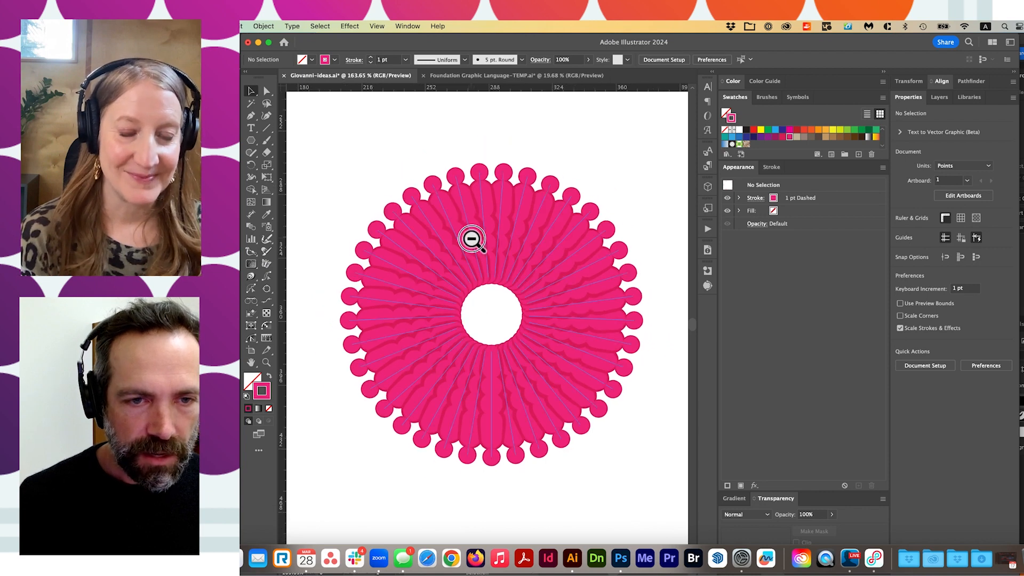
{"action": "left_click", "coordinate": [487, 275]}
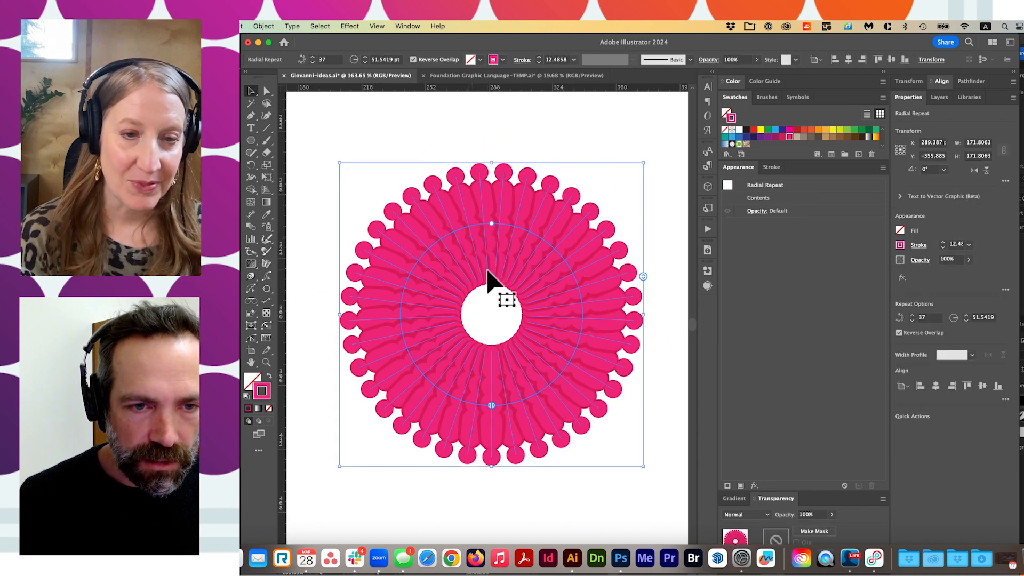
{"action": "double_click", "coordinate": [487, 274]}
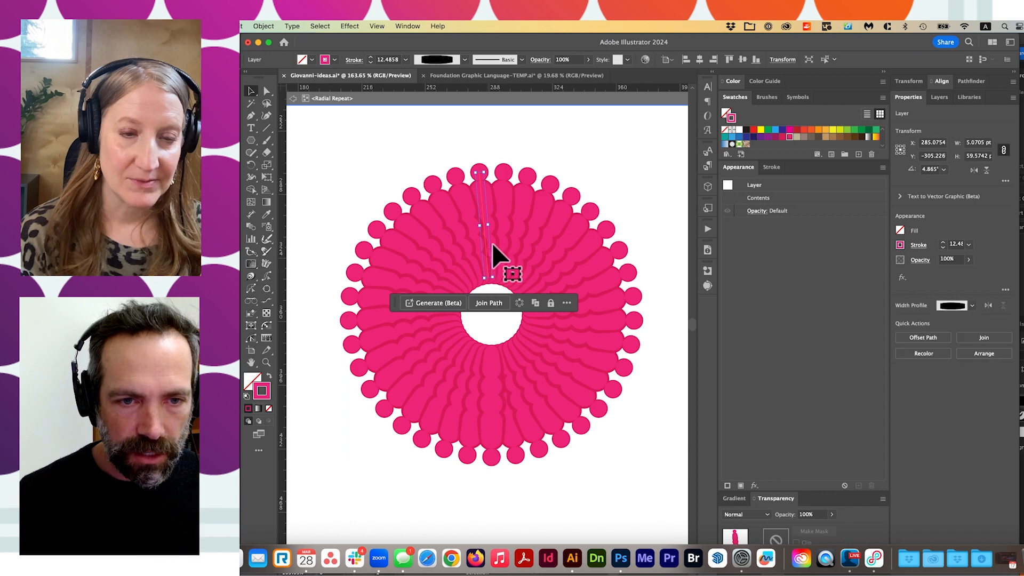
{"action": "double_click", "coordinate": [512, 201]}
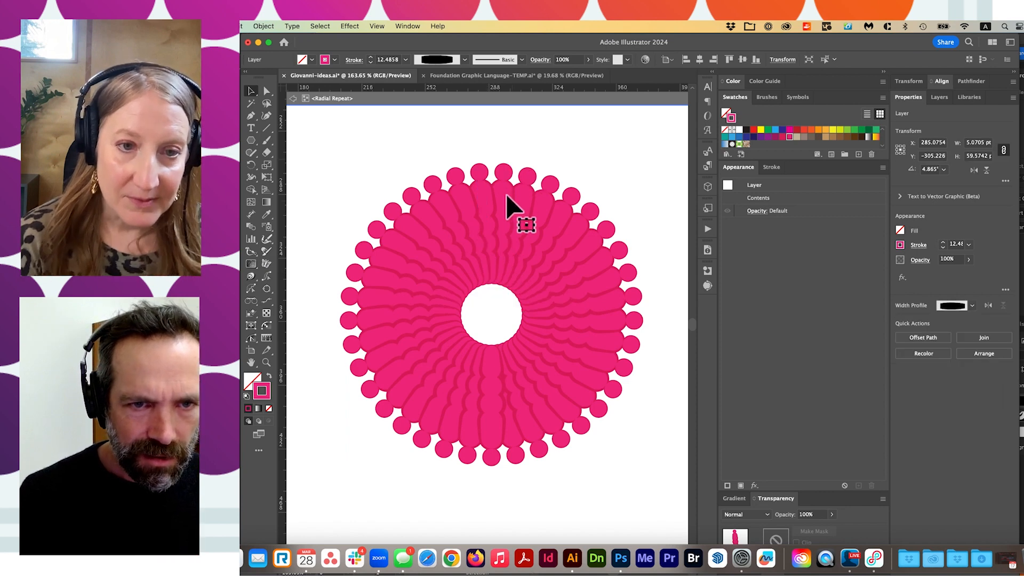
{"action": "left_click", "coordinate": [504, 214]}
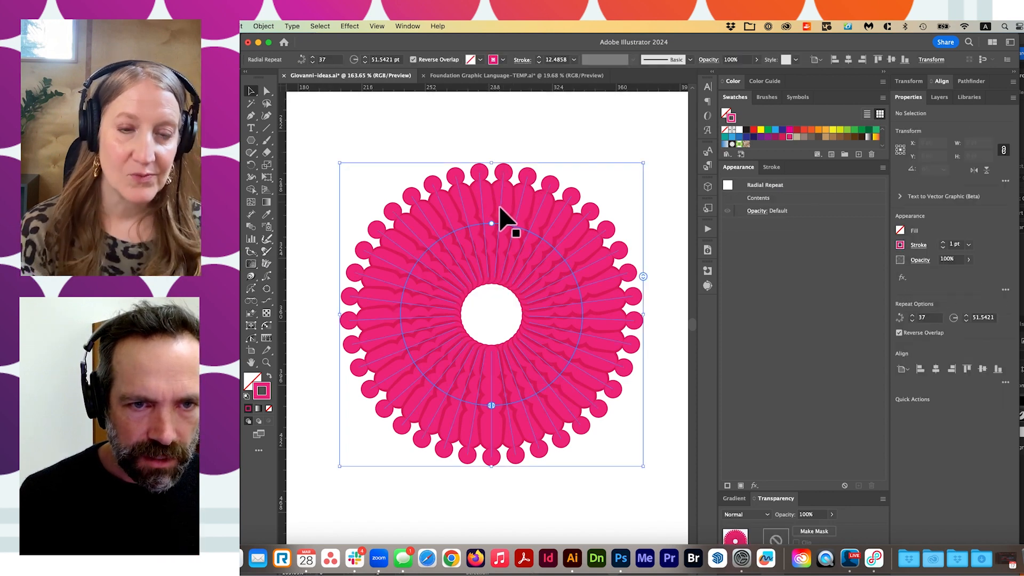
{"action": "double_click", "coordinate": [504, 217]}
{"action": "double_click", "coordinate": [508, 224]}
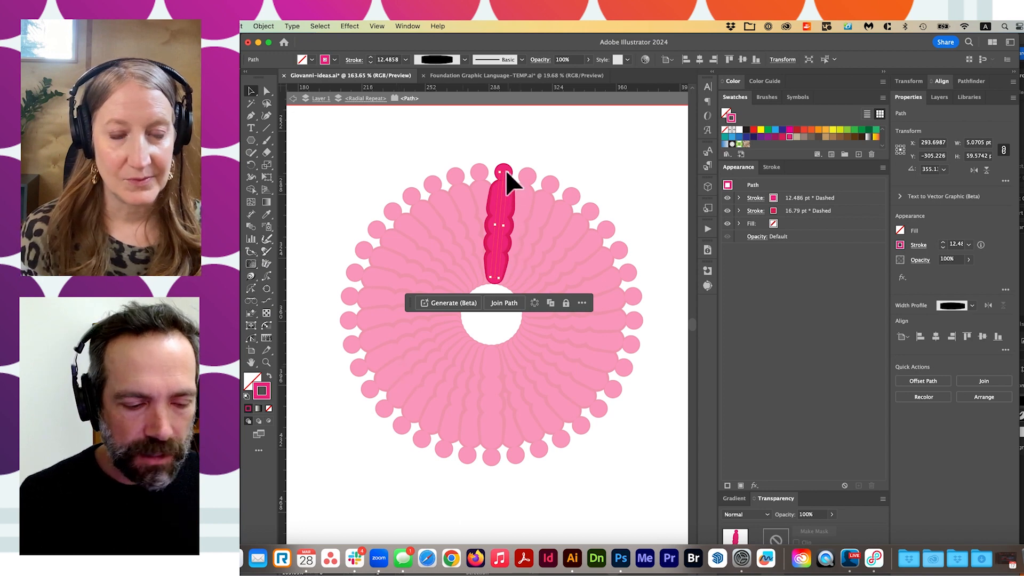
Step: Stretch the isolated line inward and outward, scaling its strokes to about 27.68 pt and 37.22 pt
{"action": "key", "text": "a"}
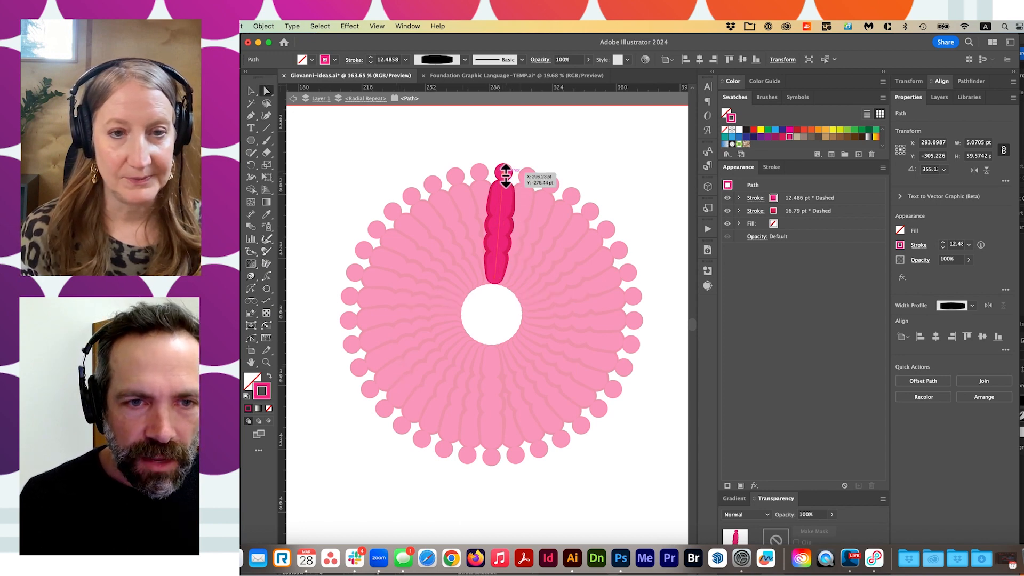
{"action": "left_click", "coordinate": [504, 173]}
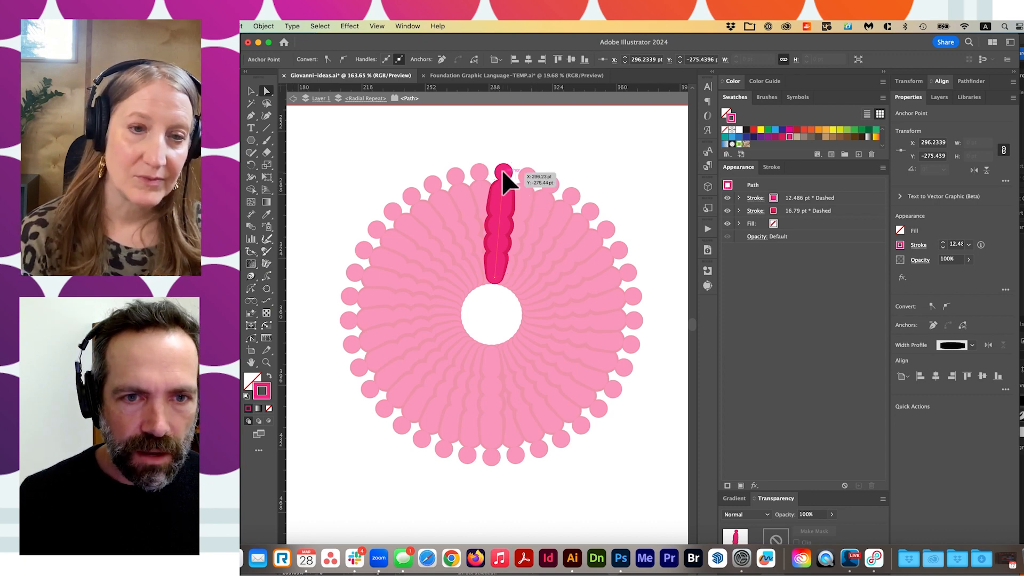
{"action": "key", "text": "v"}
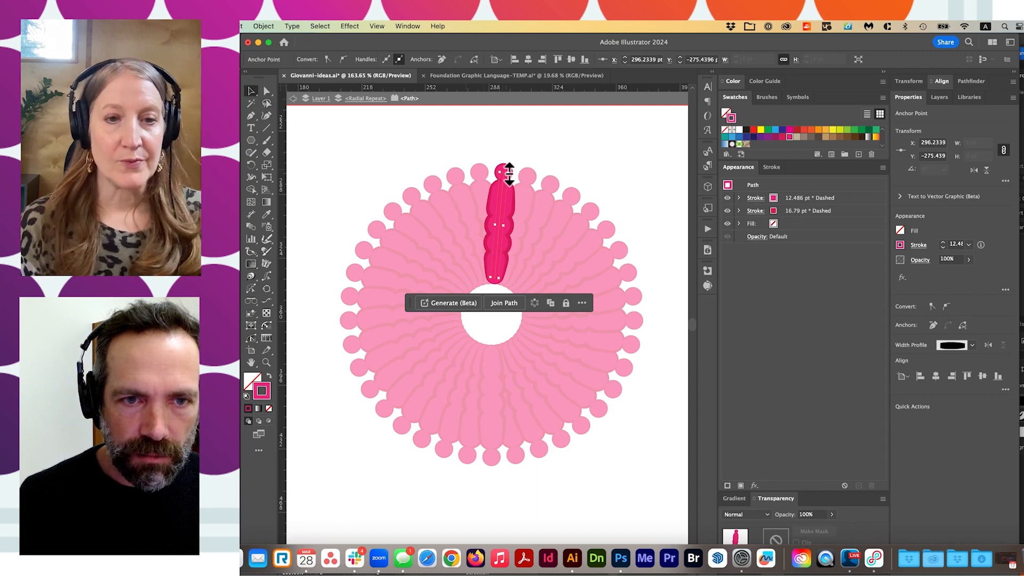
{"action": "left_click_drag", "start_coordinate": [507, 175], "coordinate": [485, 336]}
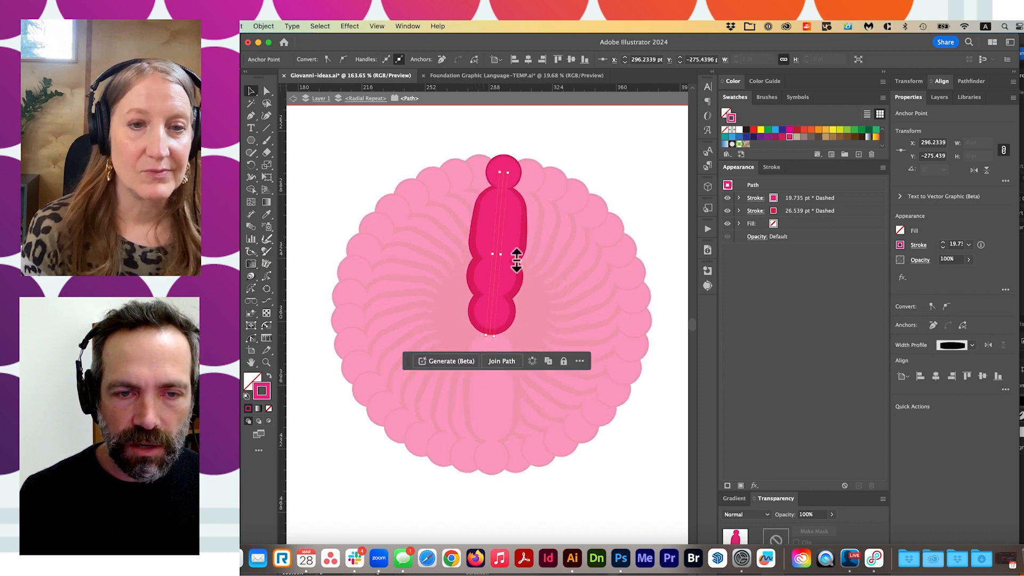
{"action": "left_click_drag", "start_coordinate": [511, 174], "coordinate": [511, 130]}
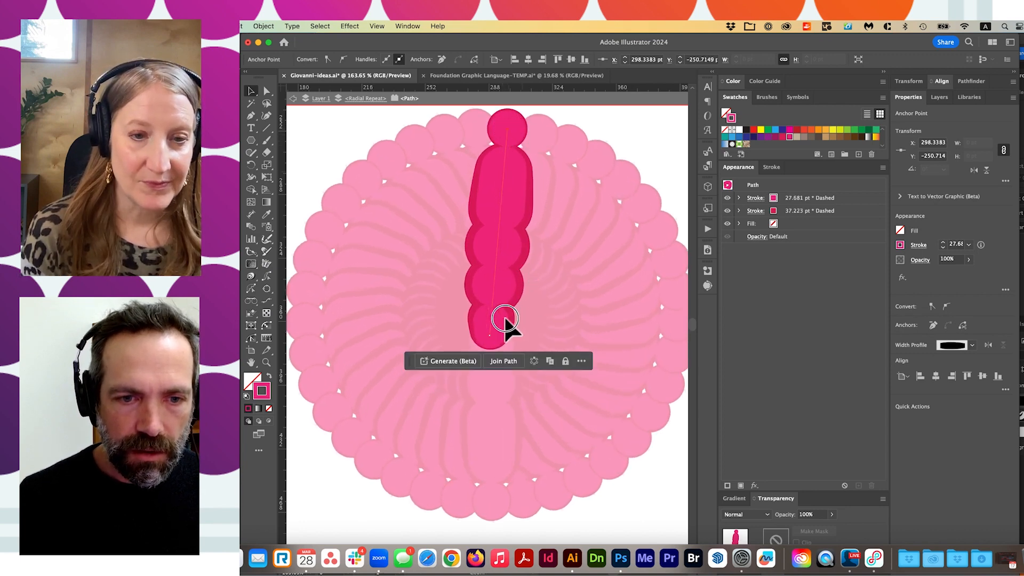
Step: Rotate the isolated dashed line clockwise until it lies nearly horizontal across the upper part of the ring
{"action": "scroll", "coordinate": [480, 327], "scroll_direction": "down", "scroll_amount": 2}
{"action": "scroll", "coordinate": [445, 330], "scroll_direction": "down", "scroll_amount": 2}
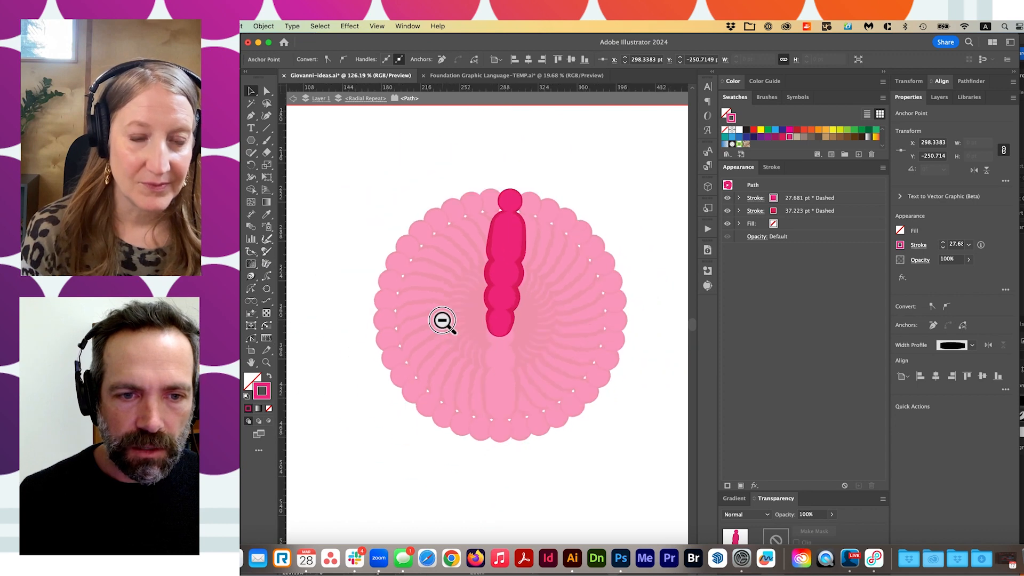
{"action": "scroll", "coordinate": [422, 321], "scroll_direction": "down", "scroll_amount": 1}
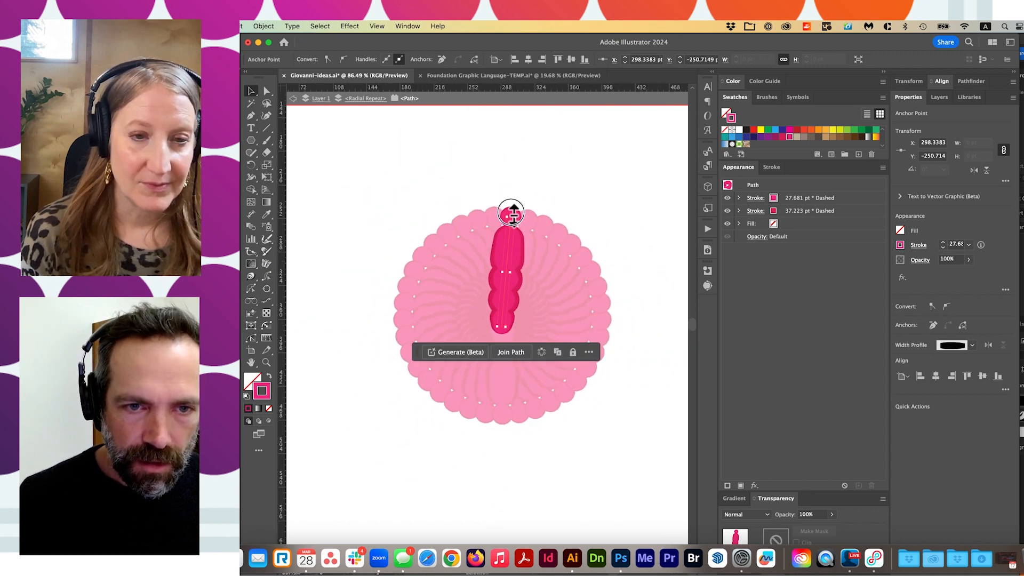
{"action": "left_click_drag", "start_coordinate": [513, 216], "coordinate": [555, 257]}
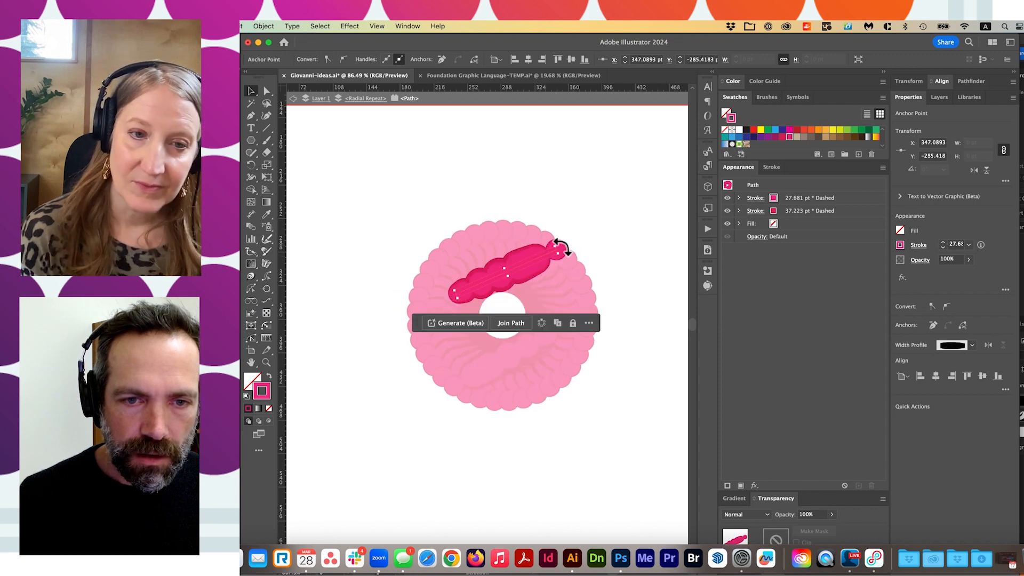
{"action": "left_click_drag", "start_coordinate": [560, 247], "coordinate": [566, 264]}
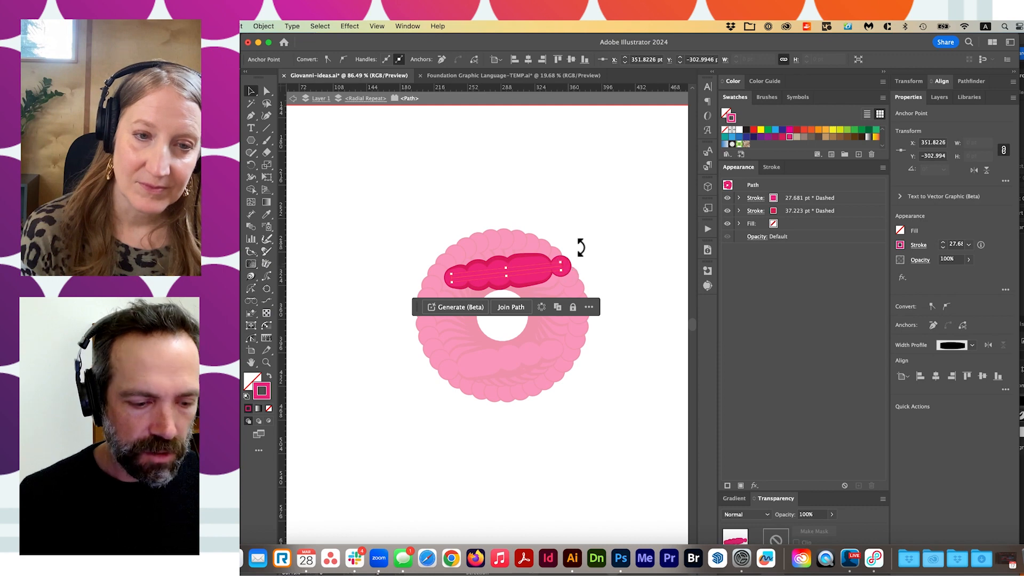
{"action": "key", "text": "r"}
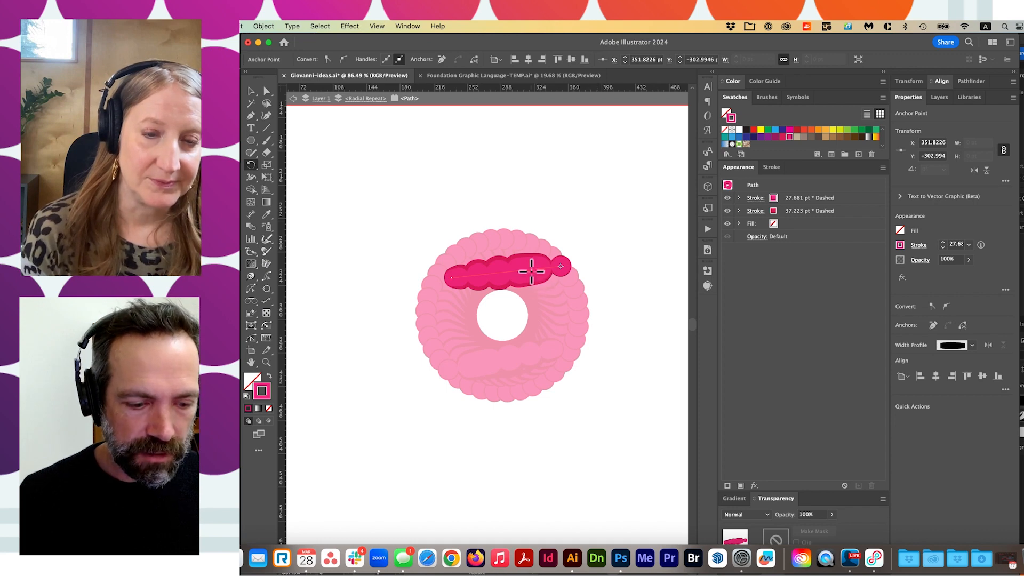
{"action": "key", "text": "v"}
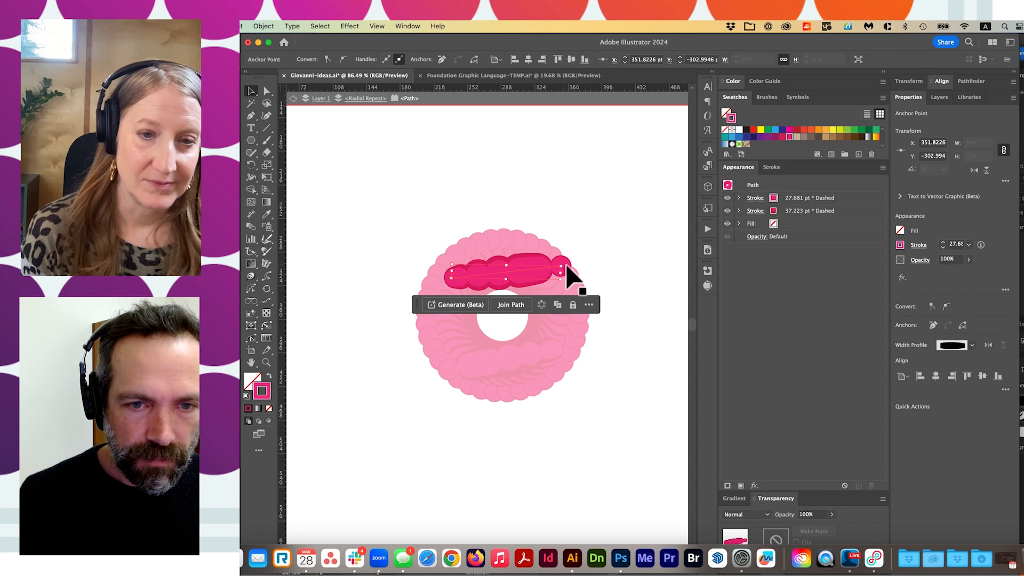
Step: Stretch the nearly horizontal line outward, scaling its strokes to about 36.81 pt and 49.50 pt
{"action": "left_click_drag", "start_coordinate": [572, 275], "coordinate": [562, 278]}
{"action": "mouse_move", "coordinate": [638, 282]}
{"action": "left_mouse_down"}
{"action": "mouse_move", "coordinate": [686, 279]}
{"action": "mouse_move", "coordinate": [644, 283]}
{"action": "left_mouse_up"}
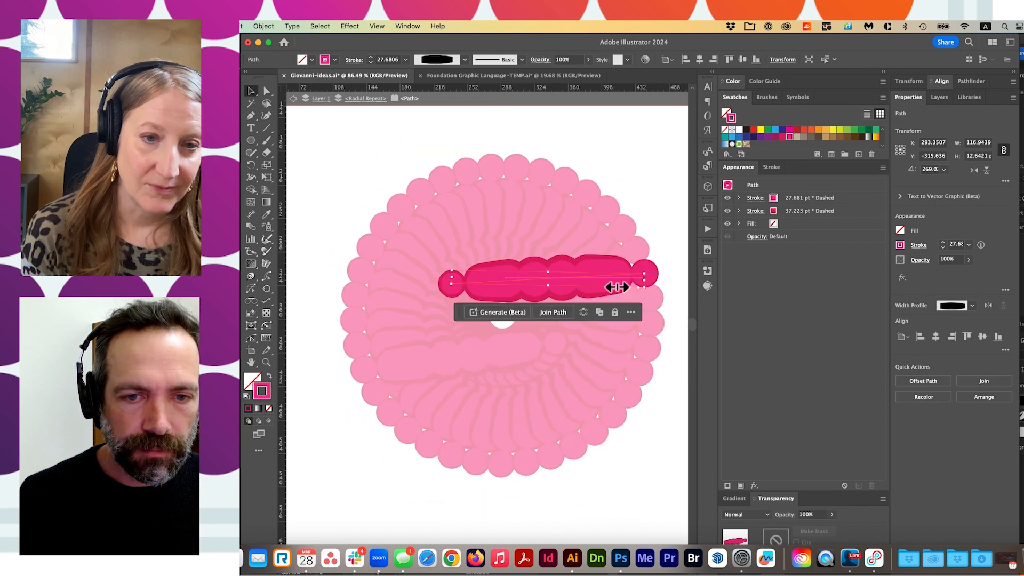
{"action": "left_click", "coordinate": [493, 287], "text": "alt+super"}
{"action": "left_click", "coordinate": [551, 295], "text": "alt+super"}
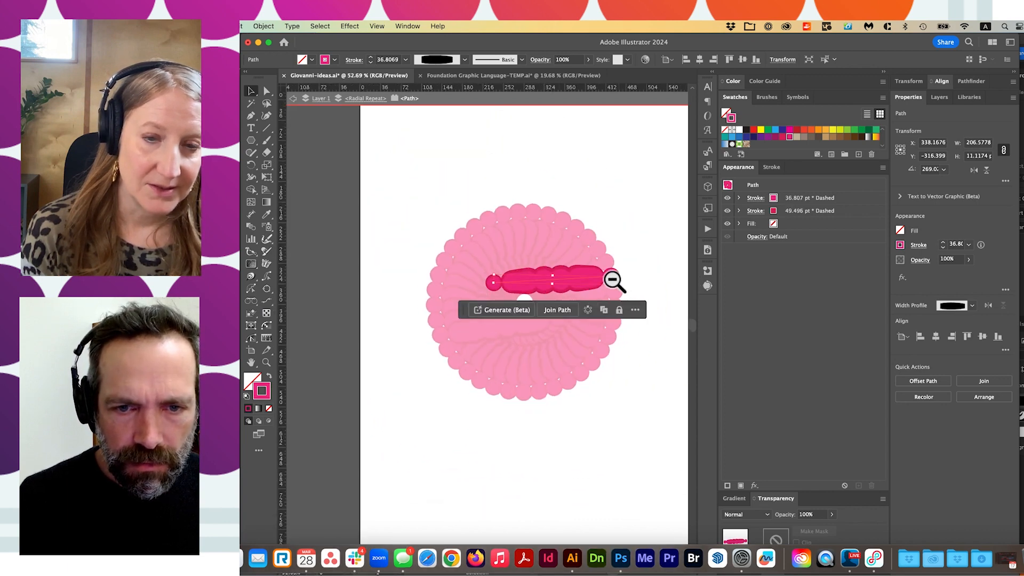
Step: Rotate the line to a steep diagonal, enlarge it to strokes of about 52.34 pt and 70.38 pt, and exit isolation mode
{"action": "left_click_drag", "start_coordinate": [613, 288], "coordinate": [575, 330]}
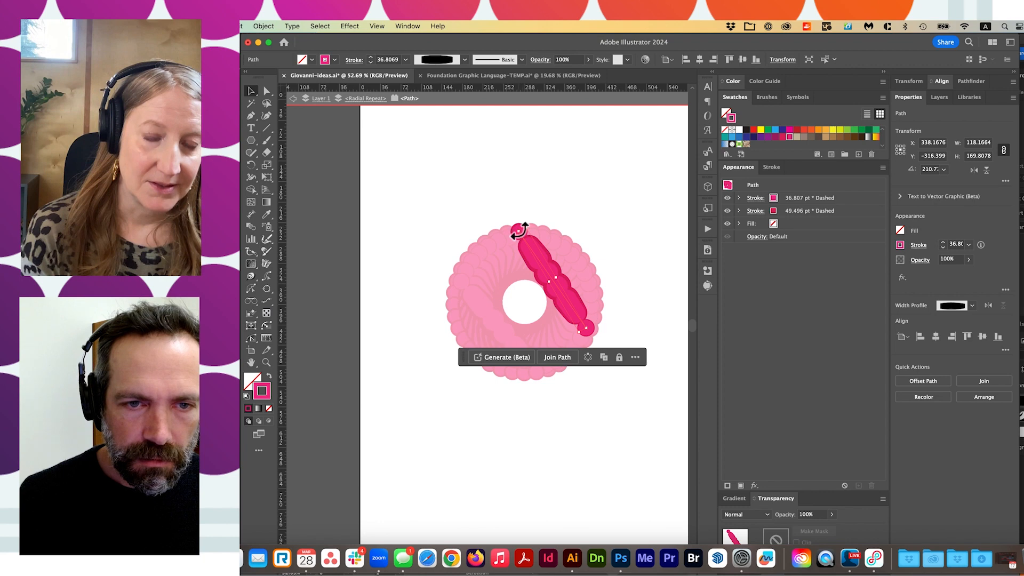
{"action": "left_click_drag", "start_coordinate": [519, 230], "coordinate": [437, 137]}
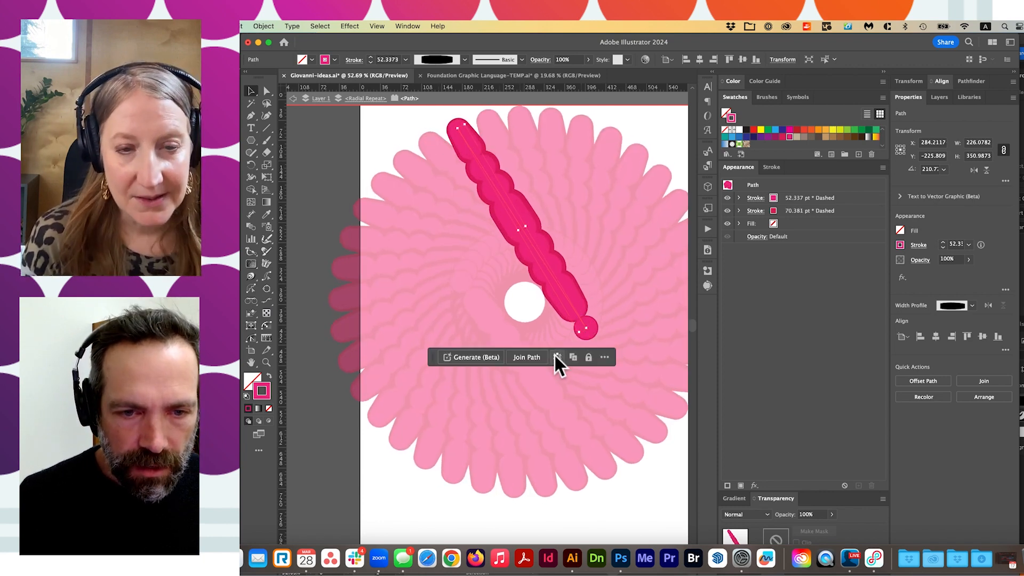
{"action": "key", "text": "super+minus"}
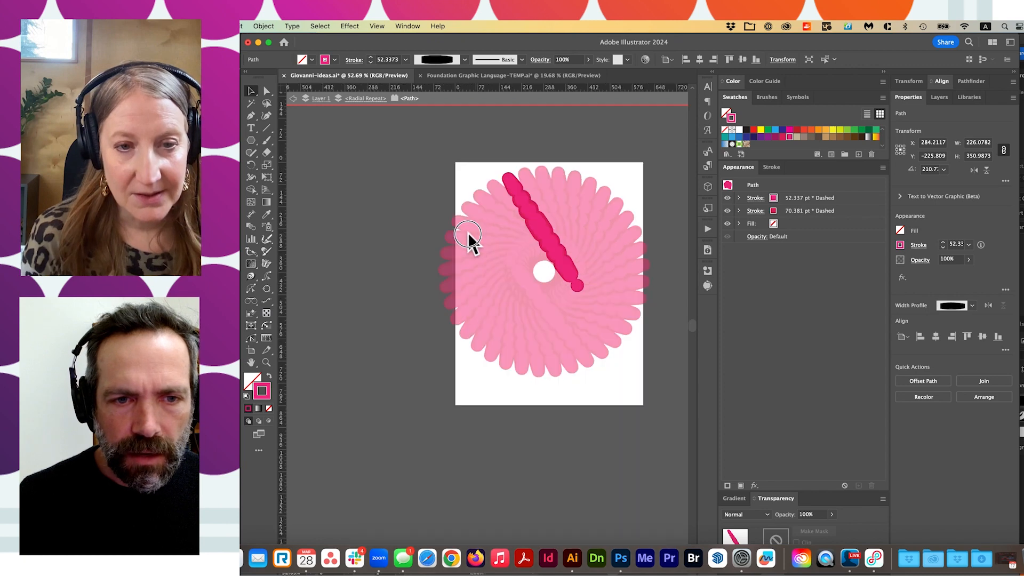
{"action": "left_click_drag", "start_coordinate": [544, 249], "coordinate": [523, 245]}
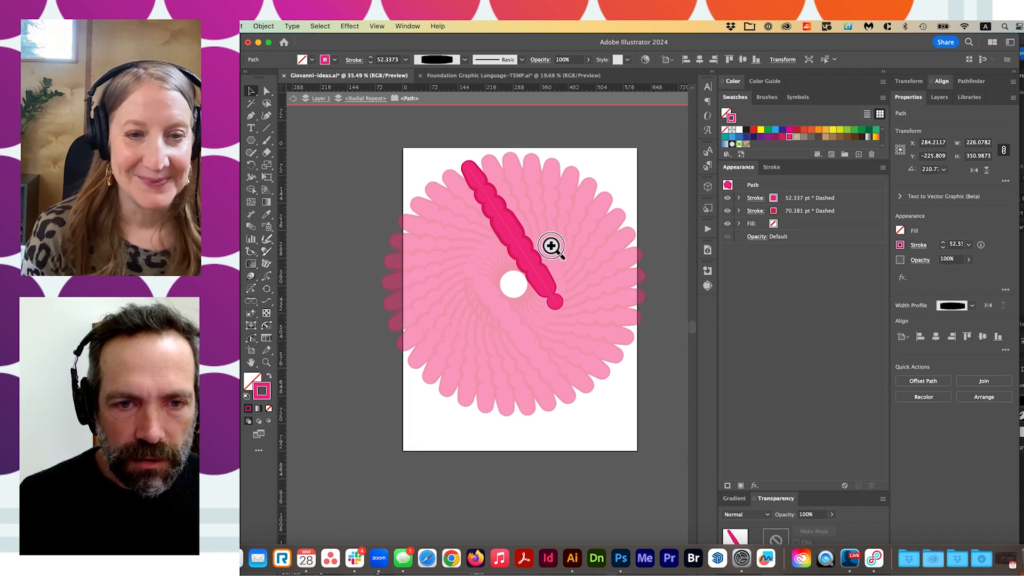
{"action": "double_click", "coordinate": [606, 175]}
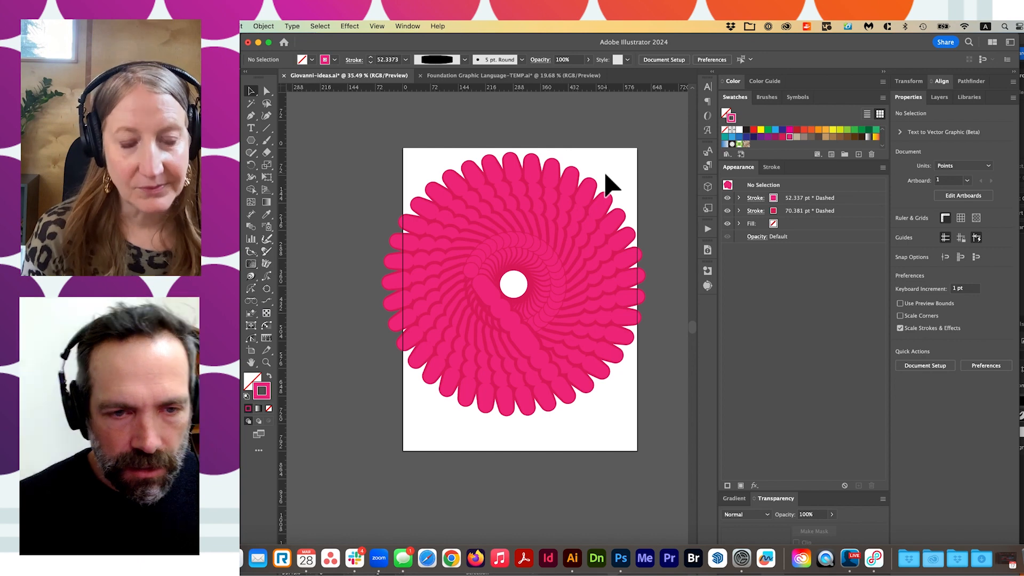
Step: Cut an opening into the radial repeat's circle, leaving an arc of 22 instances
{"action": "left_click", "coordinate": [573, 245]}
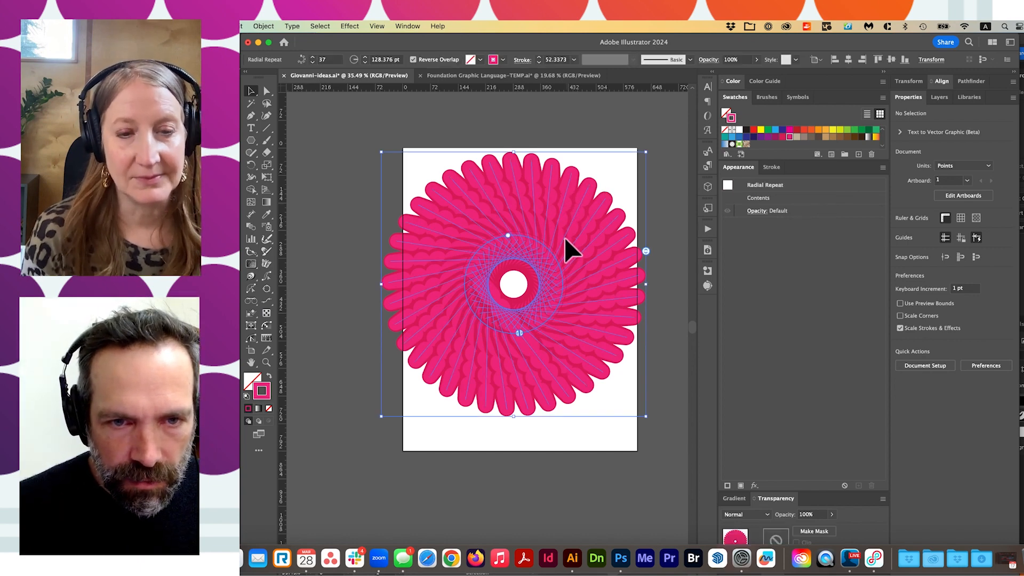
{"action": "key", "text": "space"}
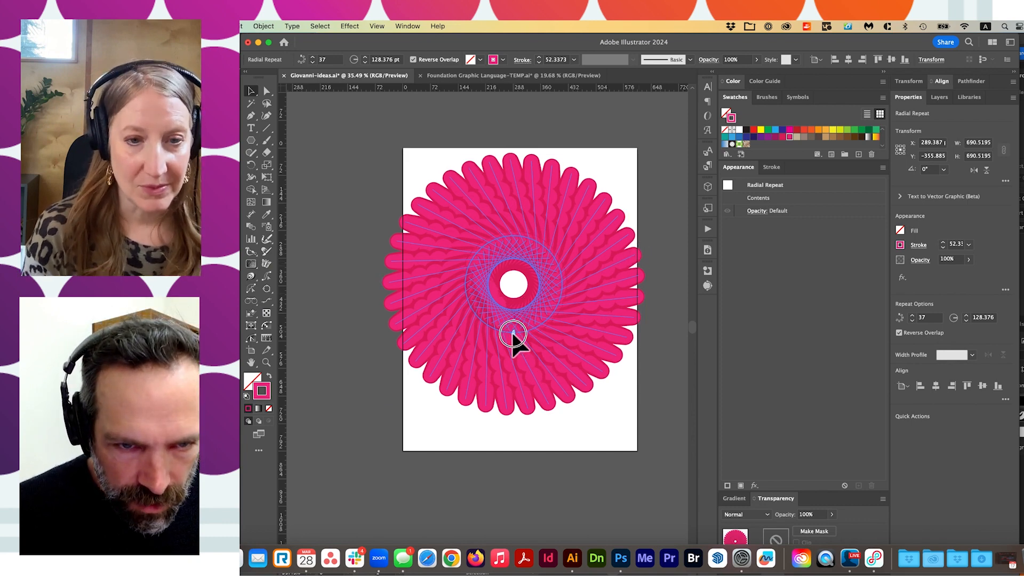
{"action": "left_click_drag", "start_coordinate": [511, 333], "coordinate": [491, 245]}
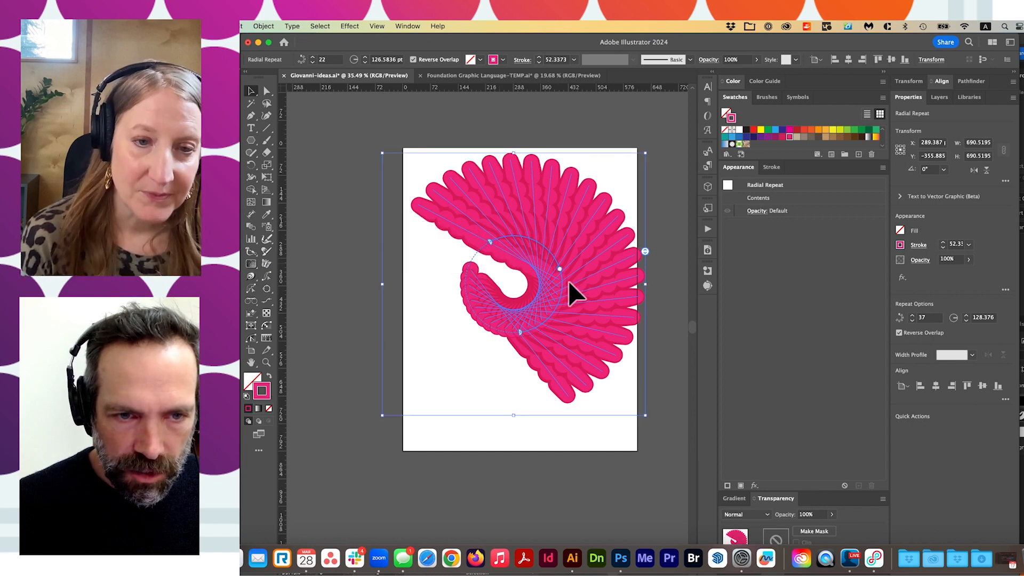
Step: Make the radial repeat a full circle with a radius of about 252.48 pt and 14 instances
{"action": "left_click_drag", "start_coordinate": [557, 268], "coordinate": [608, 262]}
{"action": "left_click_drag", "start_coordinate": [471, 198], "coordinate": [419, 265]}
{"action": "left_click_drag", "start_coordinate": [479, 365], "coordinate": [516, 427]}
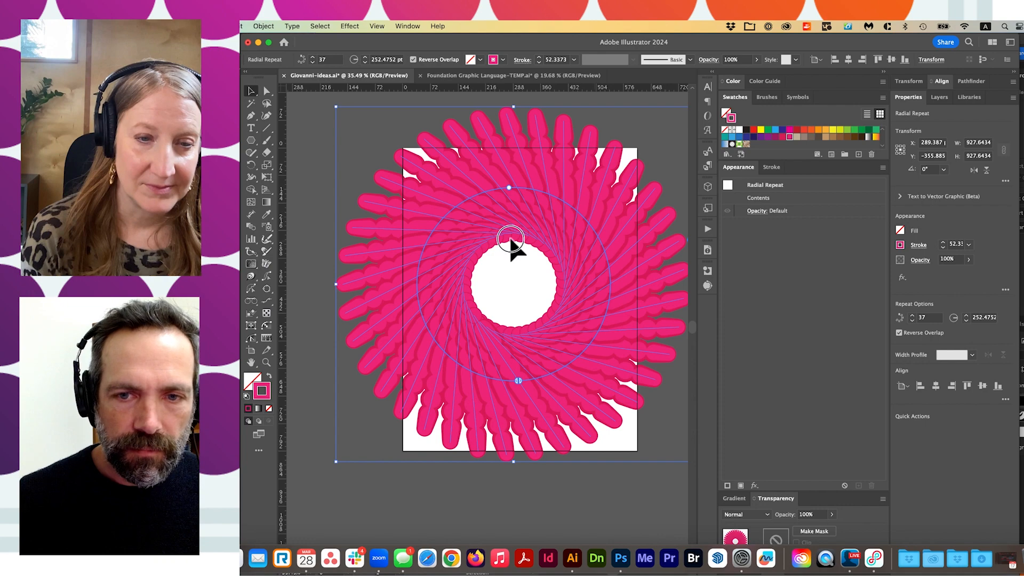
{"action": "scroll", "coordinate": [498, 246], "scroll_direction": "right", "scroll_amount": 3}
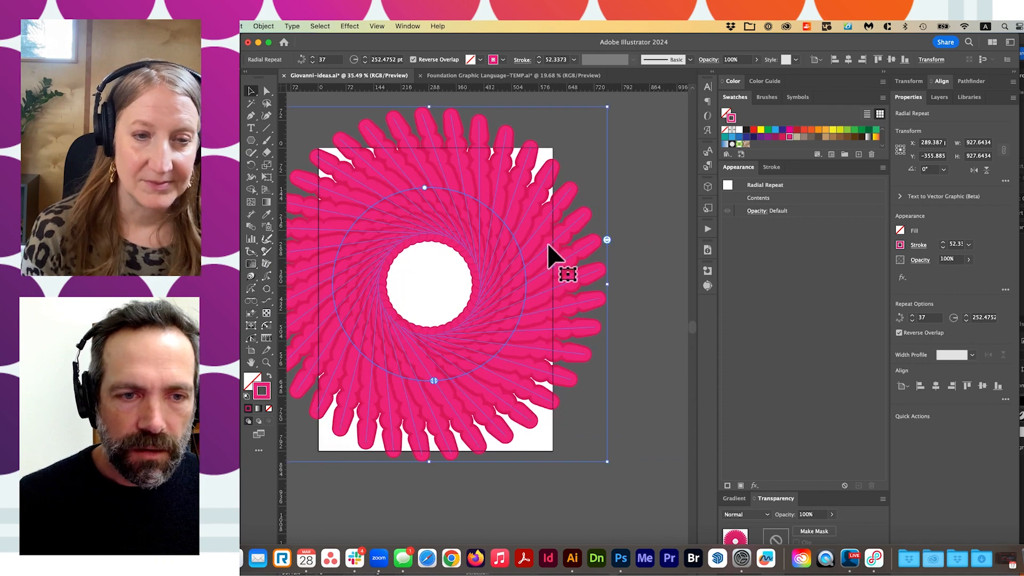
{"action": "left_click_drag", "start_coordinate": [607, 239], "coordinate": [607, 361]}
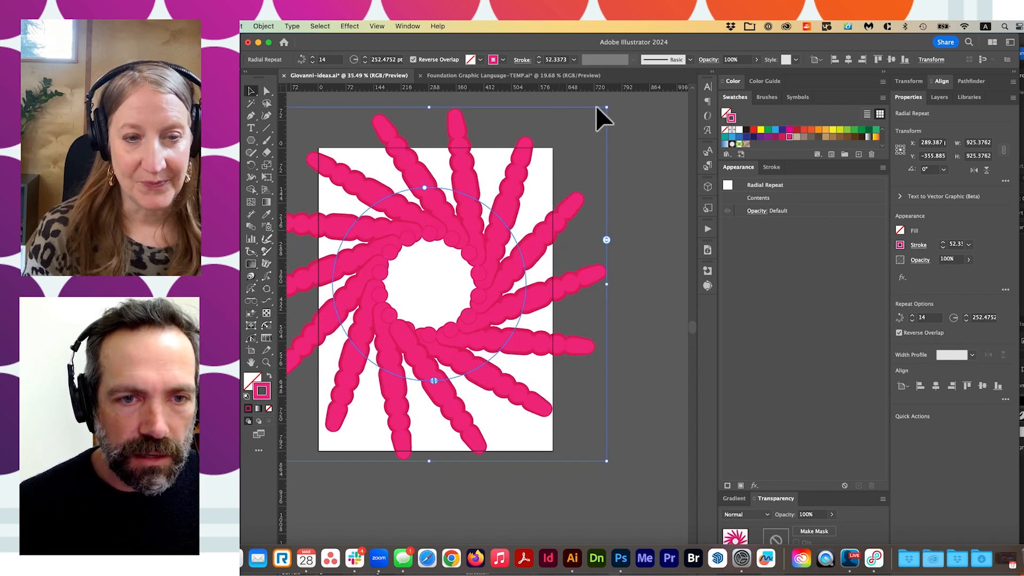
Step: Scale the radial repeat down to half its size and duplicate it toward the artboard's upper edge
{"action": "left_click_drag", "start_coordinate": [606, 107], "coordinate": [429, 284]}
{"action": "left_click_drag", "start_coordinate": [343, 331], "coordinate": [391, 189]}
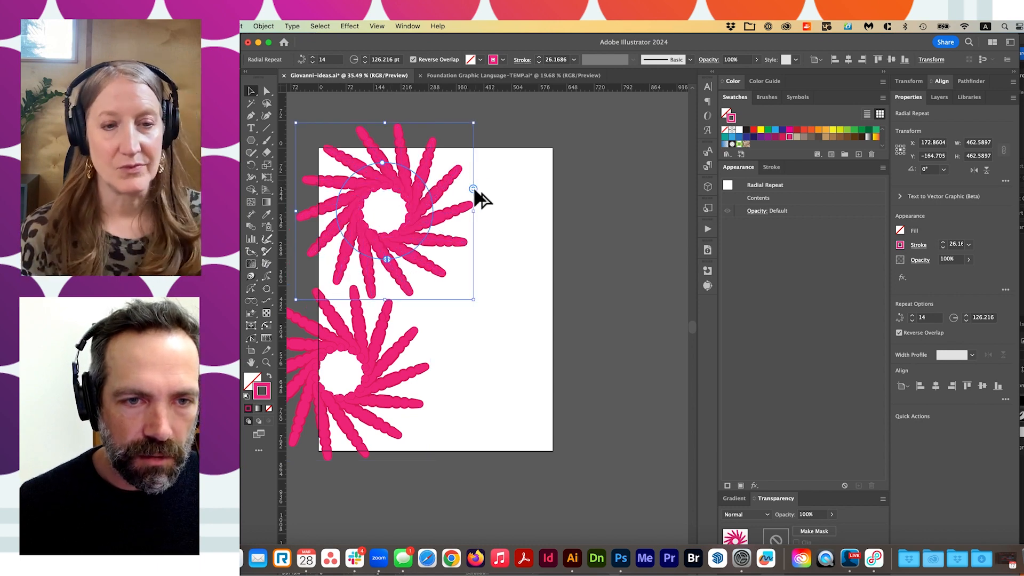
Step: Shrink the upper copy to a radius of about 67.34 pt and set it to 22 instances
{"action": "left_click_drag", "start_coordinate": [473, 188], "coordinate": [472, 209]}
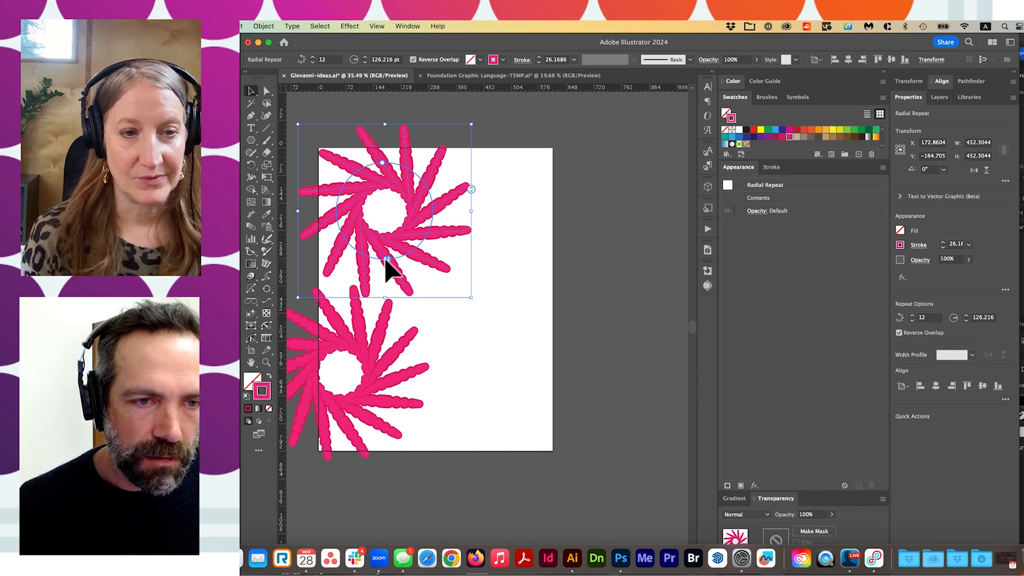
{"action": "left_click_drag", "start_coordinate": [469, 124], "coordinate": [410, 186]}
{"action": "left_click_drag", "start_coordinate": [354, 213], "coordinate": [403, 172]}
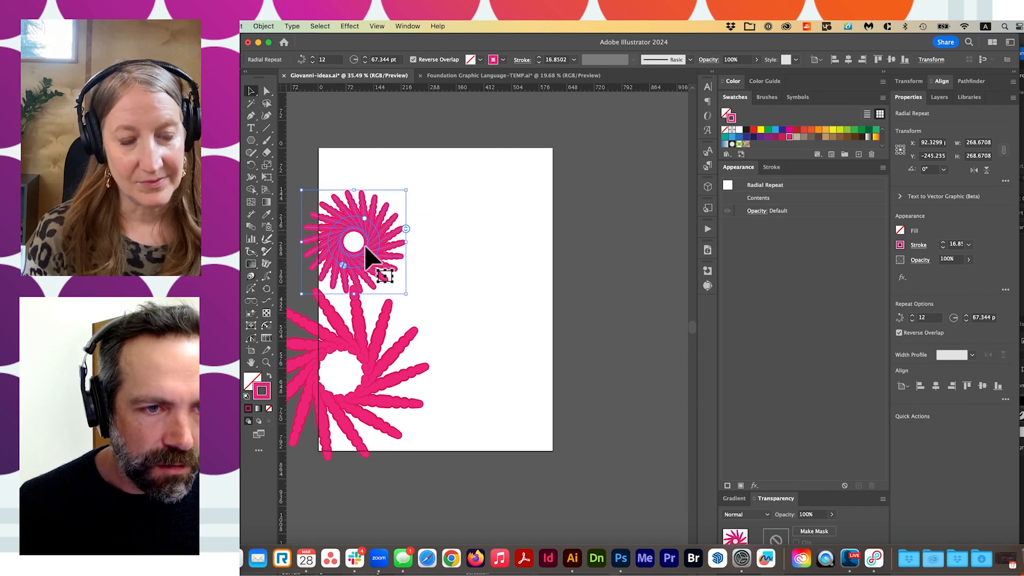
Step: Isolate the upper repeat's line, rotate and enlarge it to a stroke of about 23.17 pt, and exit isolation mode
{"action": "double_click", "coordinate": [365, 205]}
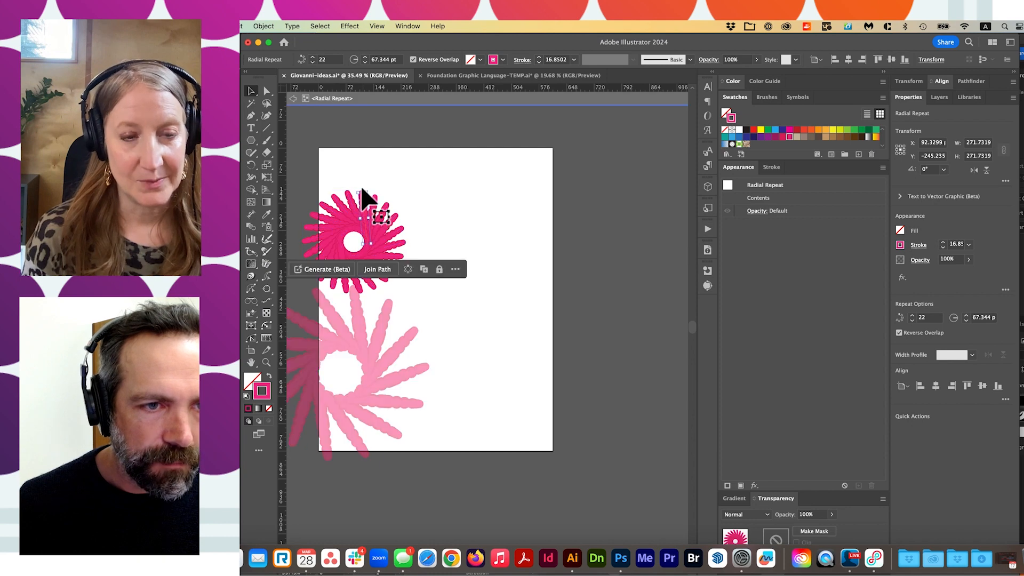
{"action": "left_click", "coordinate": [362, 202]}
{"action": "mouse_move", "coordinate": [368, 190]}
{"action": "left_mouse_down"}
{"action": "mouse_move", "coordinate": [366, 211]}
{"action": "mouse_move", "coordinate": [391, 214]}
{"action": "mouse_move", "coordinate": [390, 227]}
{"action": "mouse_move", "coordinate": [384, 212]}
{"action": "left_mouse_up"}
{"action": "left_click_drag", "start_coordinate": [323, 243], "coordinate": [295, 270]}
{"action": "left_click", "coordinate": [436, 182]}
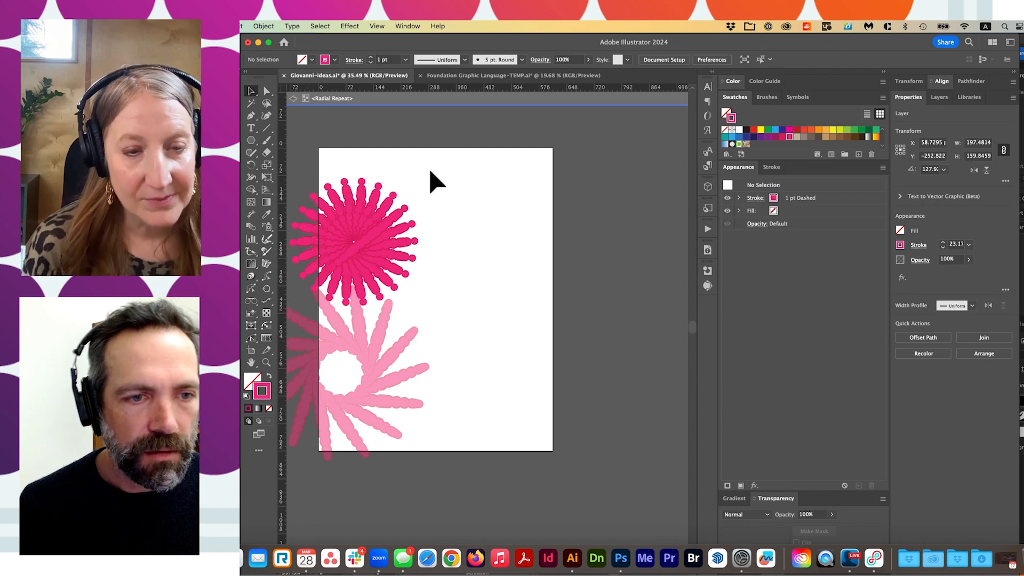
{"action": "double_click", "coordinate": [430, 171]}
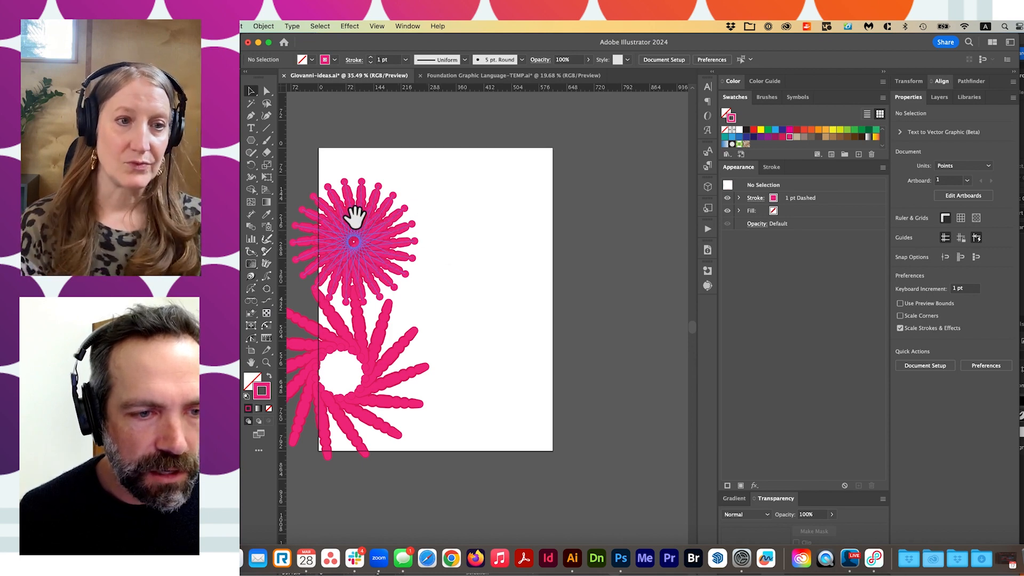
Step: Isolate the upper repeat's line again and move it down by about 25 pt
{"action": "key", "text": "a"}
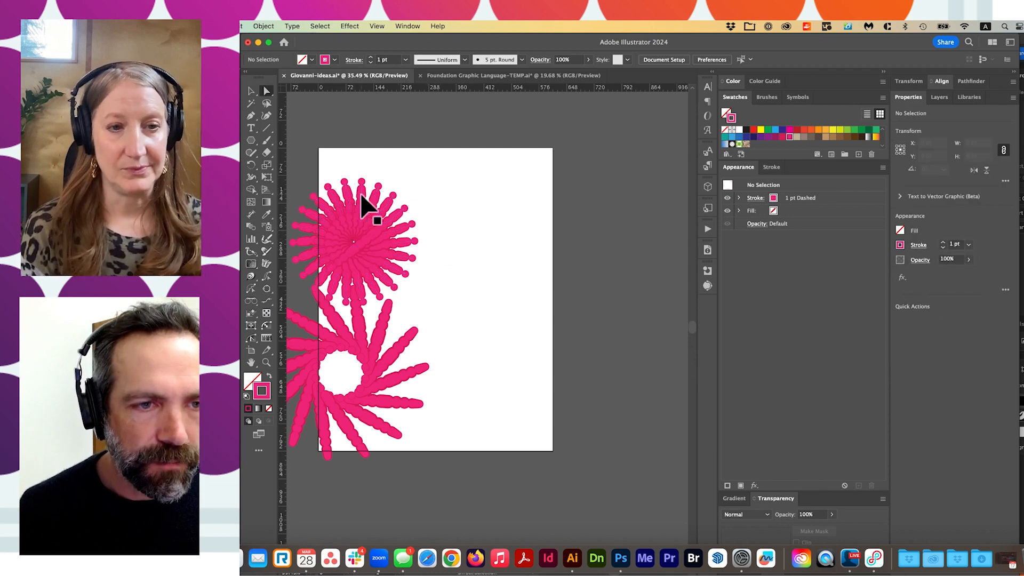
{"action": "key", "text": "v"}
{"action": "left_click", "coordinate": [351, 233]}
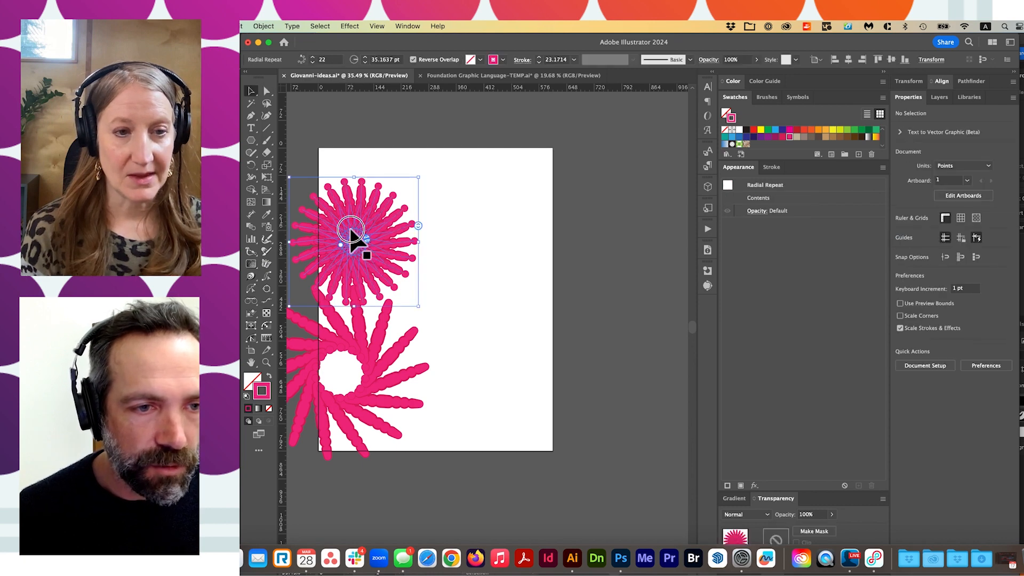
{"action": "double_click", "coordinate": [351, 232]}
{"action": "left_click", "coordinate": [354, 221]}
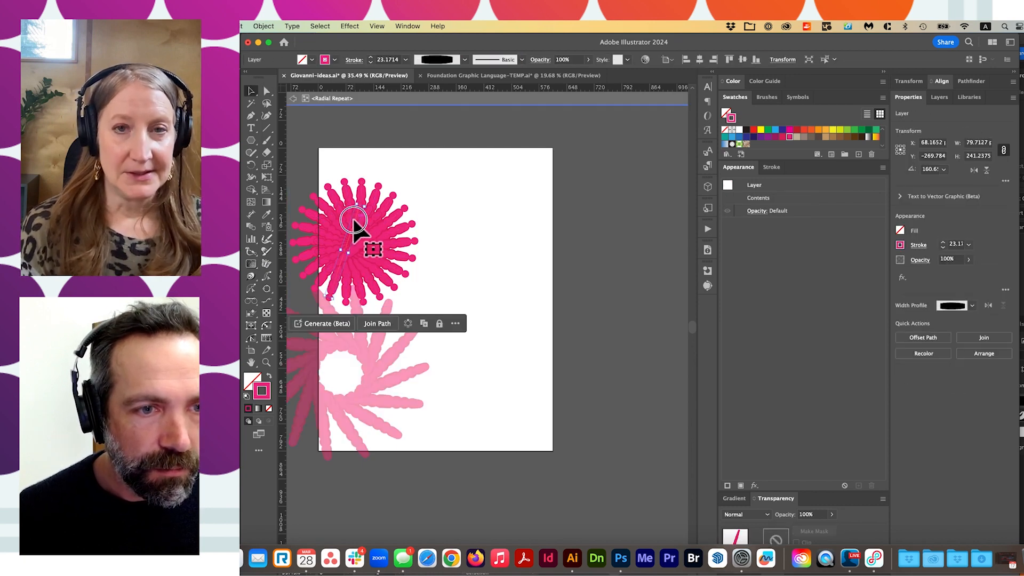
{"action": "left_click_drag", "start_coordinate": [354, 220], "coordinate": [354, 230]}
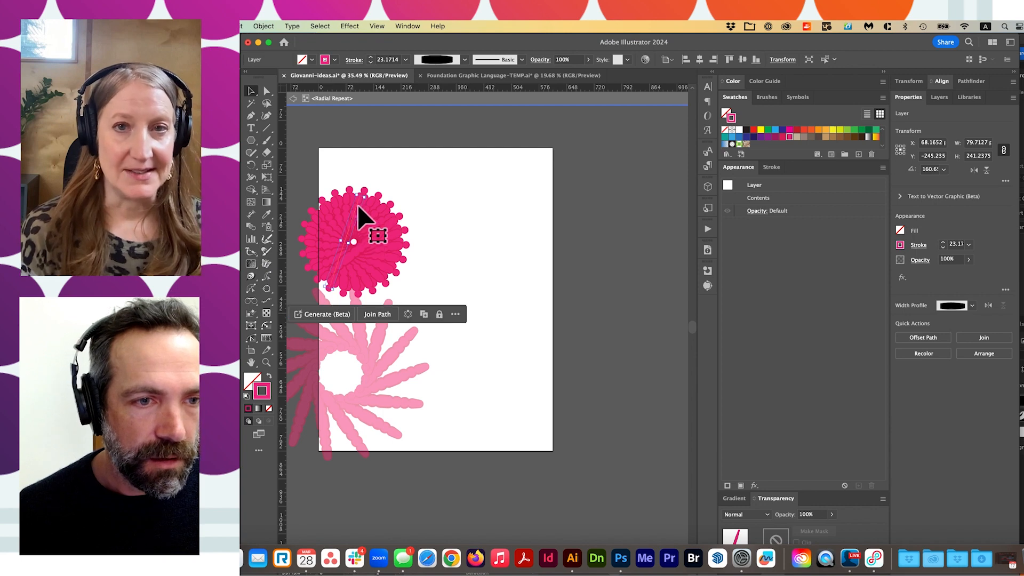
Step: Try deleting an end anchor point of the isolated line, and undo the deletion
{"action": "key", "text": "a"}
{"action": "left_click", "coordinate": [328, 289]}
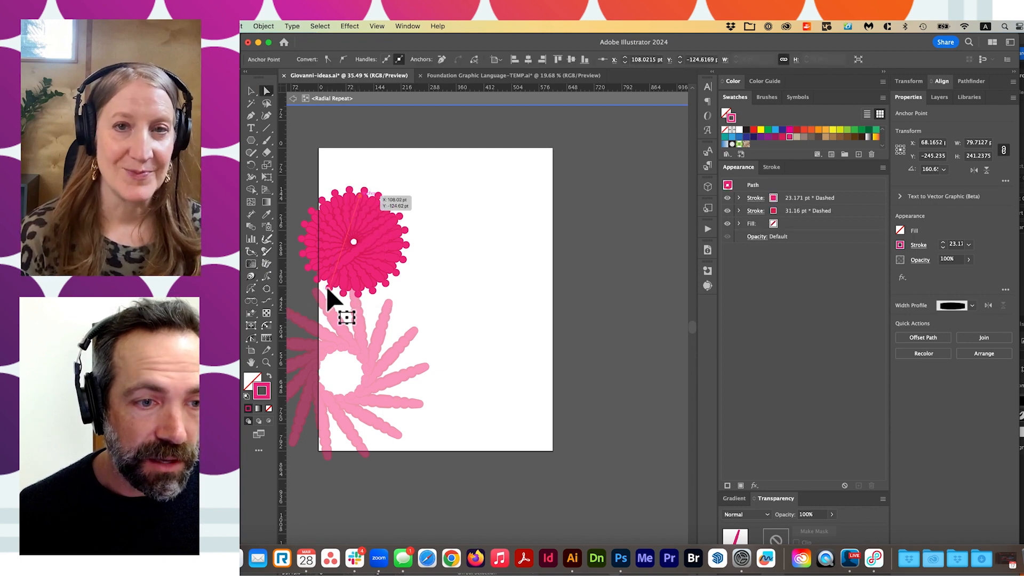
{"action": "key", "text": "Delete"}
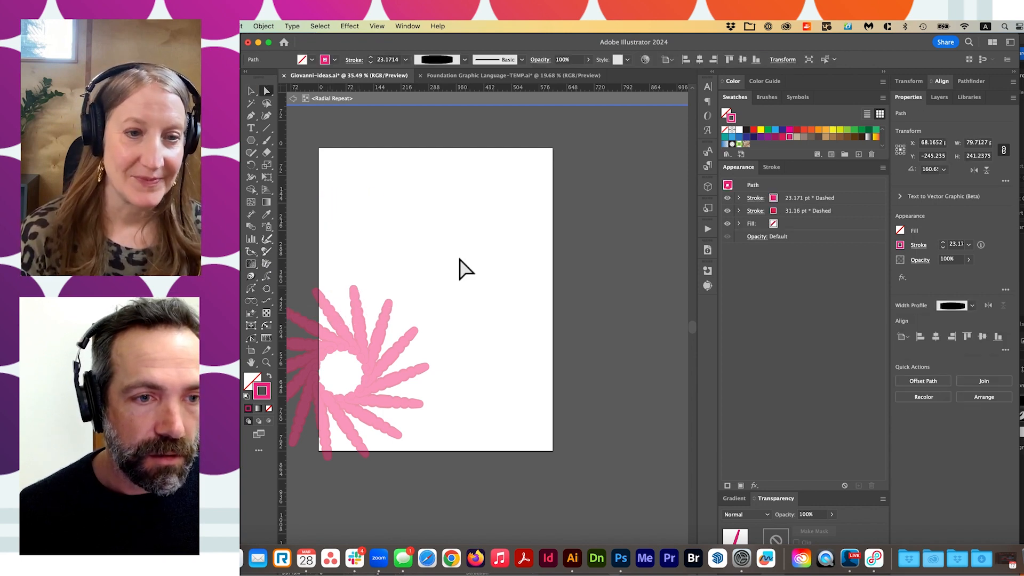
{"action": "key", "text": "super+z"}
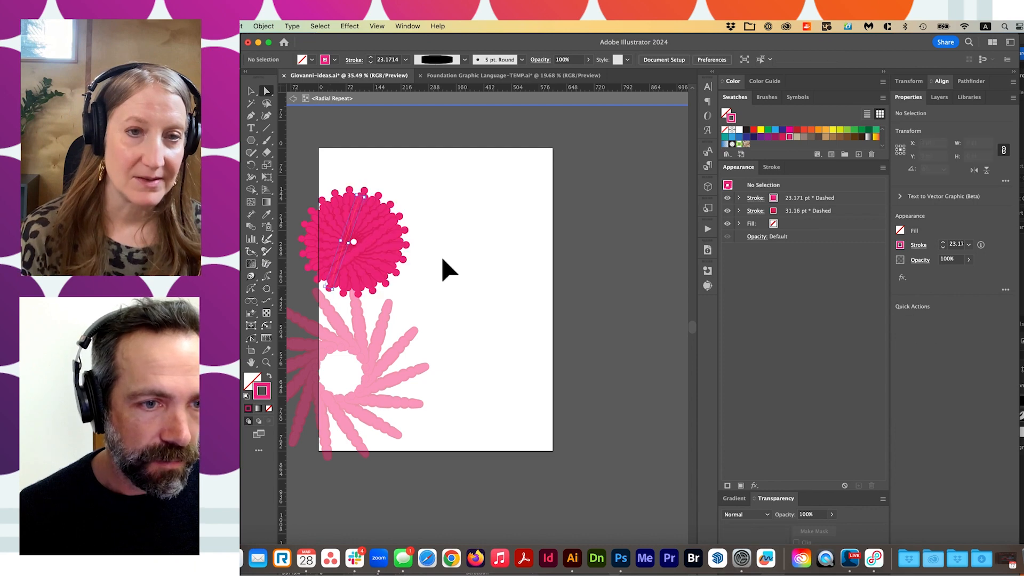
Step: Select the isolated line's upper end anchor point, try to reposition it, and exit isolation mode
{"action": "left_click", "coordinate": [360, 196]}
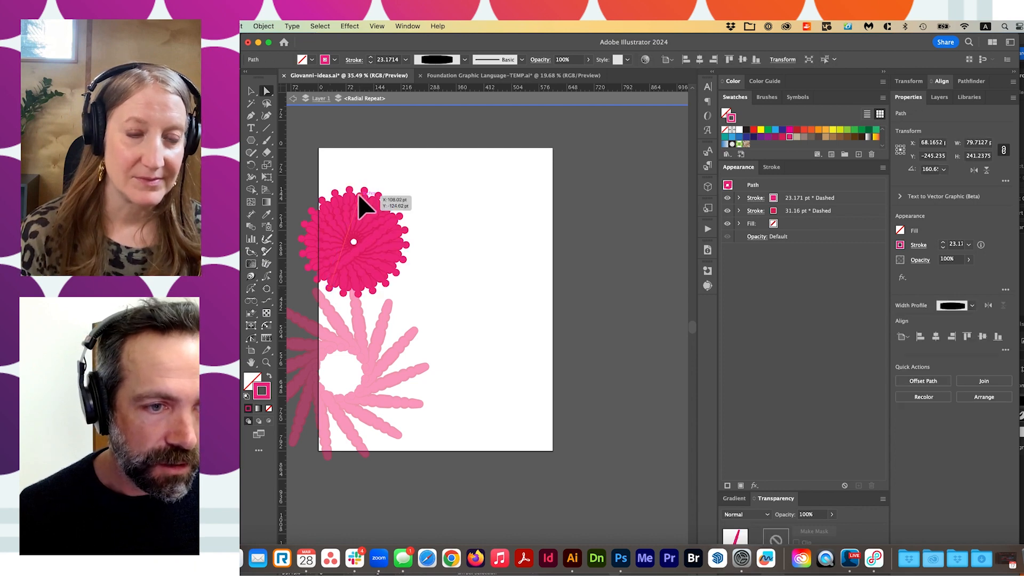
{"action": "left_click_drag", "start_coordinate": [357, 194], "coordinate": [351, 291]}
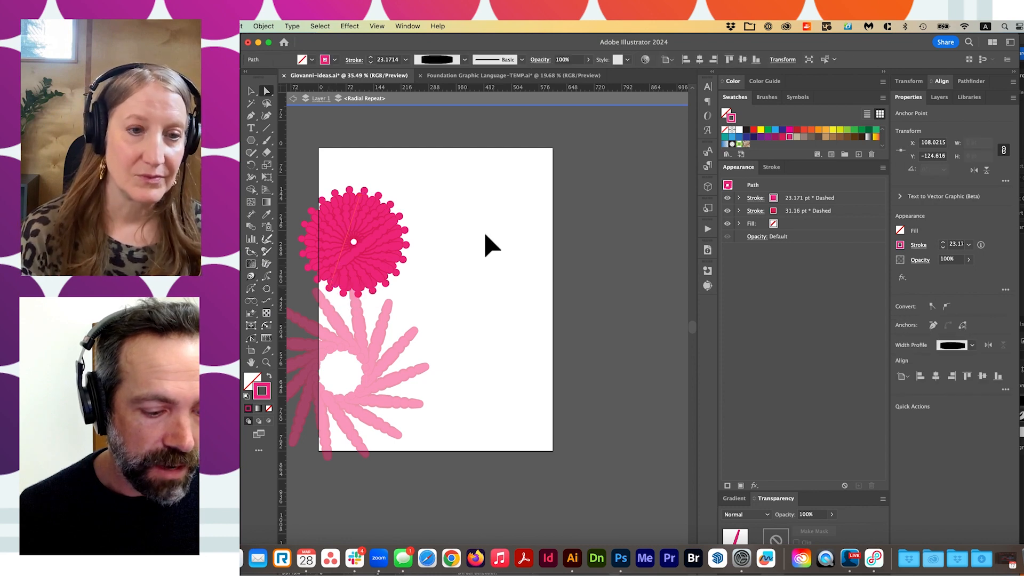
{"action": "double_click", "coordinate": [435, 226]}
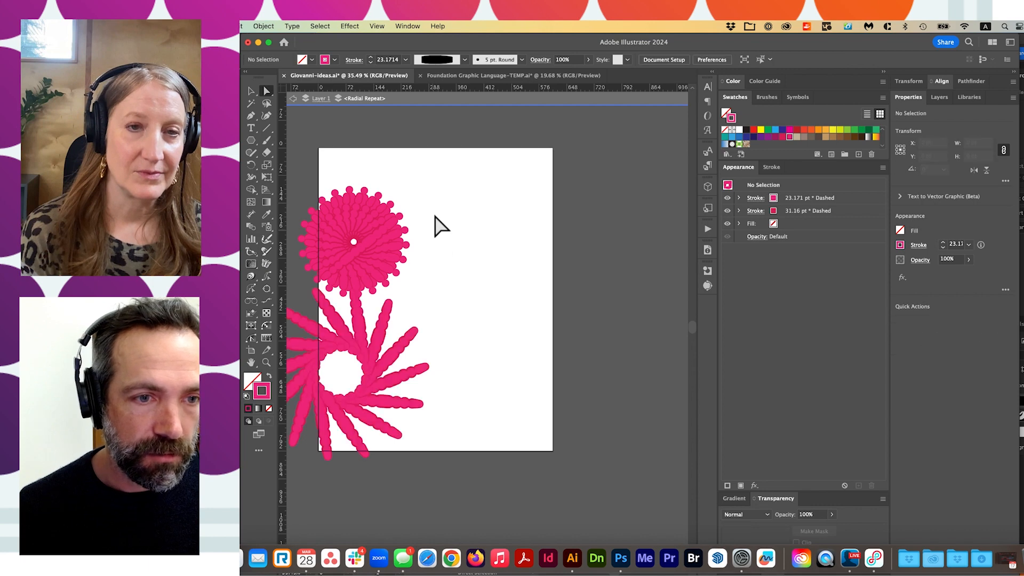
Step: Bring back the standalone dashed line in the empty area of the artboard beside the radial repeats
{"action": "key", "text": "space"}
{"action": "left_click_drag", "start_coordinate": [469, 252], "coordinate": [507, 245]}
{"action": "key", "text": "super+equal"}
{"action": "key", "text": "super+equal"}
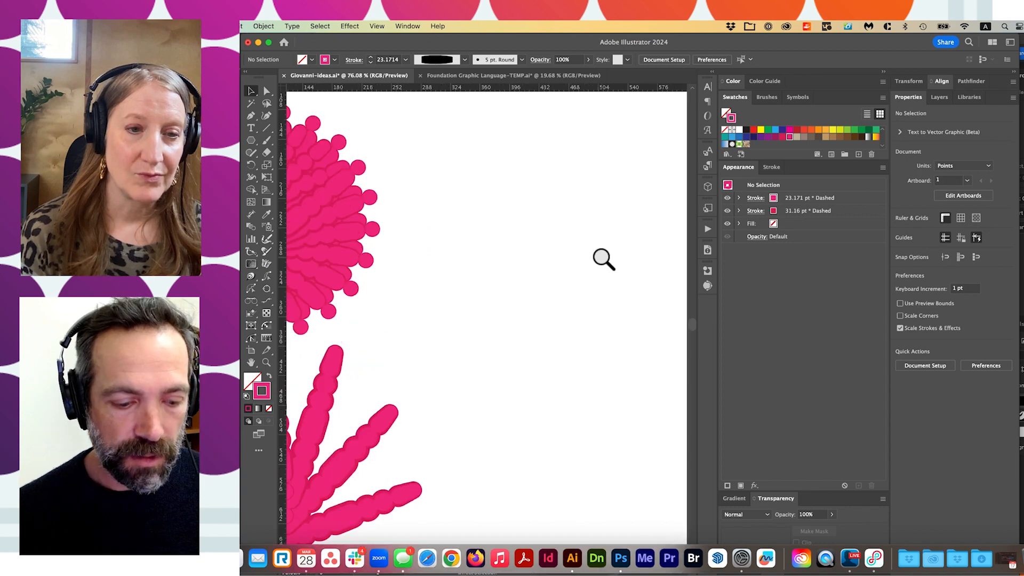
{"action": "key", "text": "super+z"}
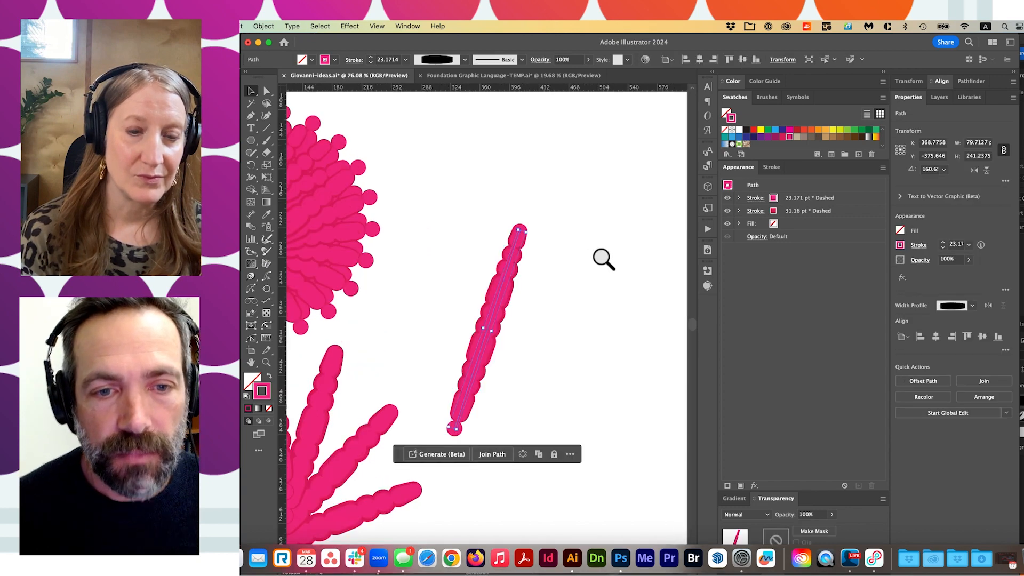
Step: Rotate the standalone dashed line about its upper end anchor point until it is vertical
{"action": "key", "text": "r"}
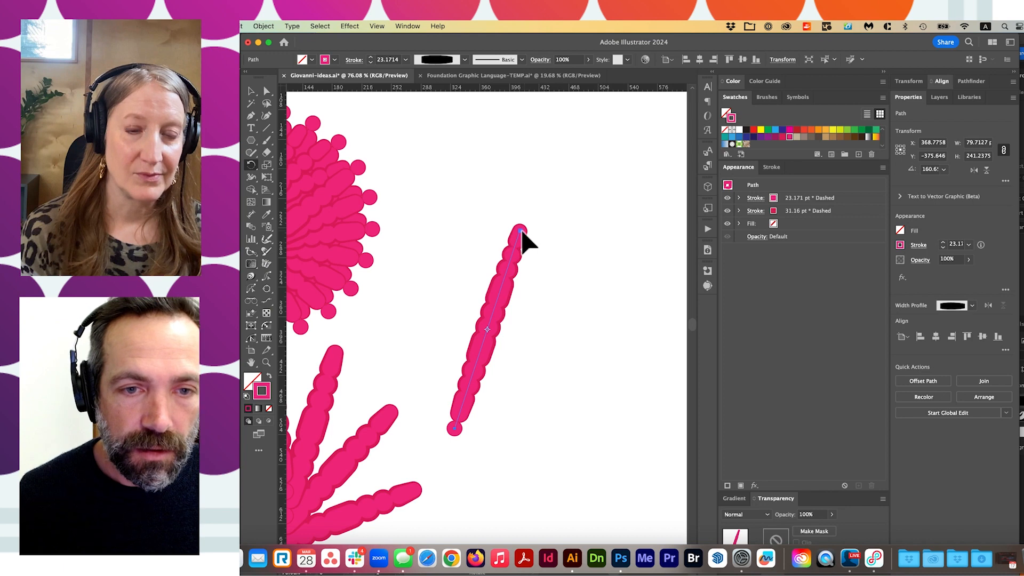
{"action": "left_click", "coordinate": [520, 231]}
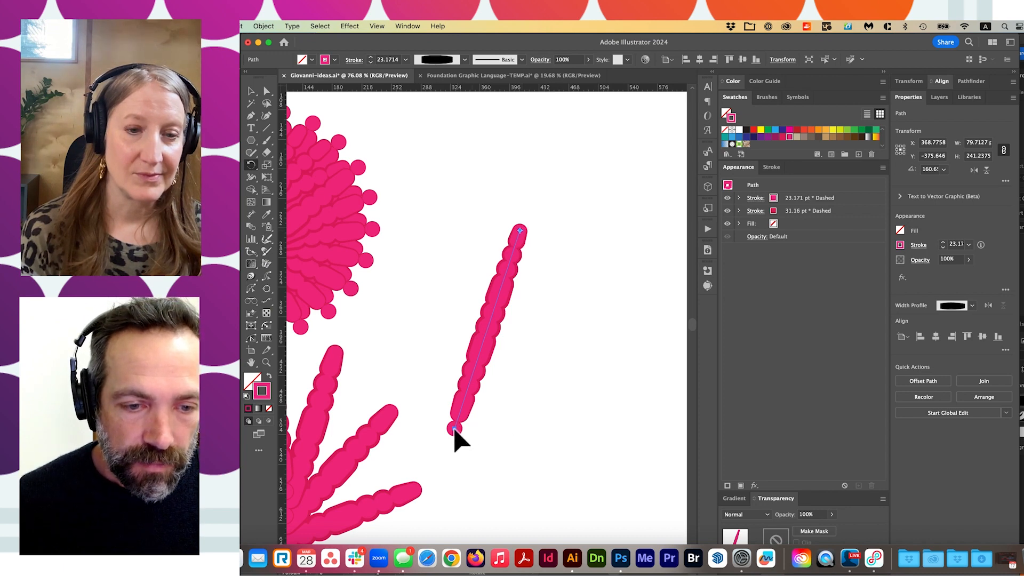
{"action": "left_click_drag", "start_coordinate": [521, 235], "coordinate": [524, 240]}
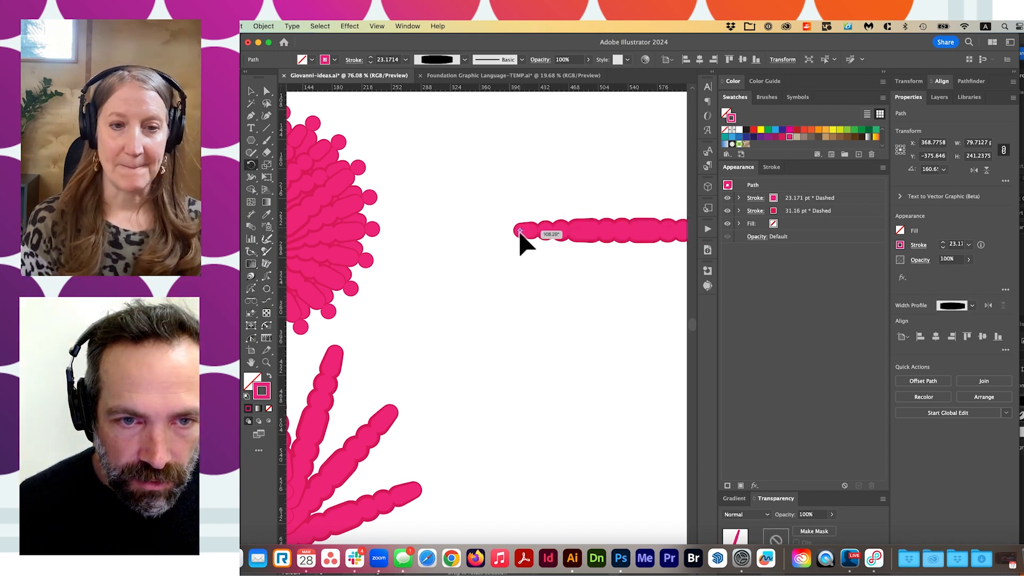
{"action": "left_click_drag", "start_coordinate": [608, 182], "coordinate": [519, 296]}
Step: Reposition the vertical line's end anchor points so the line is about 110 pt long, with its upper end at Y about 224.6 pt
{"action": "key", "text": "a"}
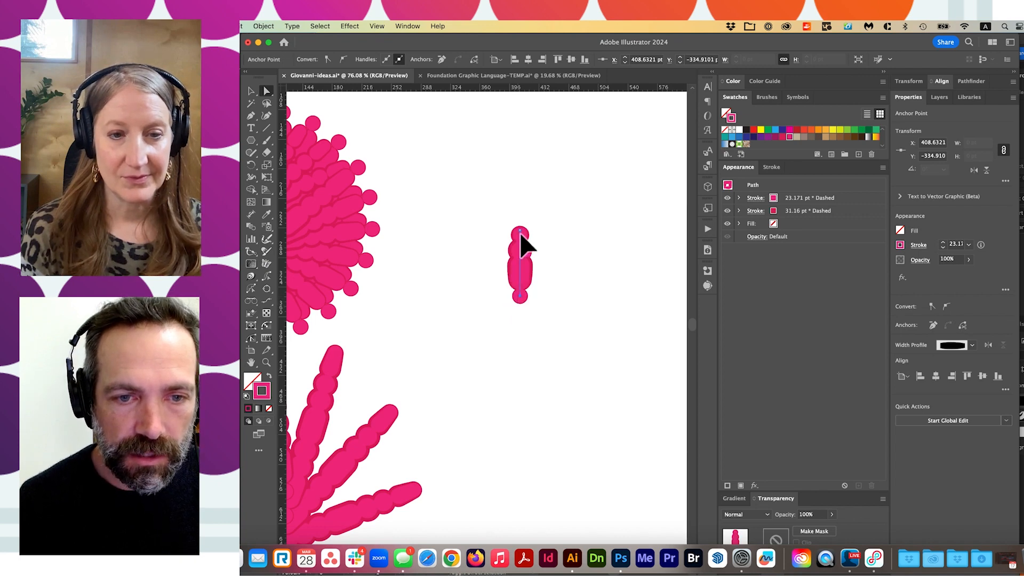
{"action": "left_click_drag", "start_coordinate": [520, 233], "coordinate": [519, 184]}
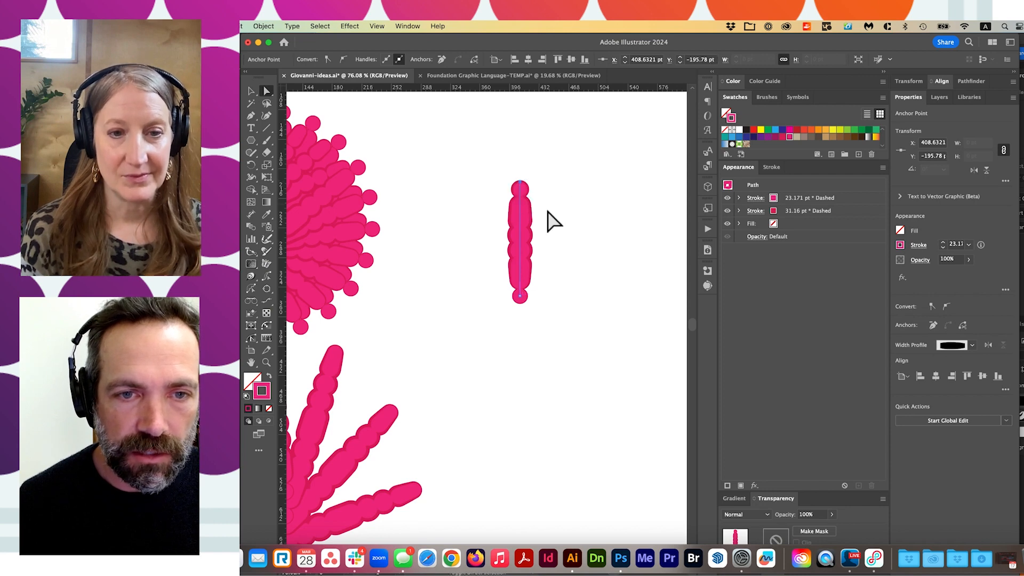
{"action": "left_click", "coordinate": [549, 270]}
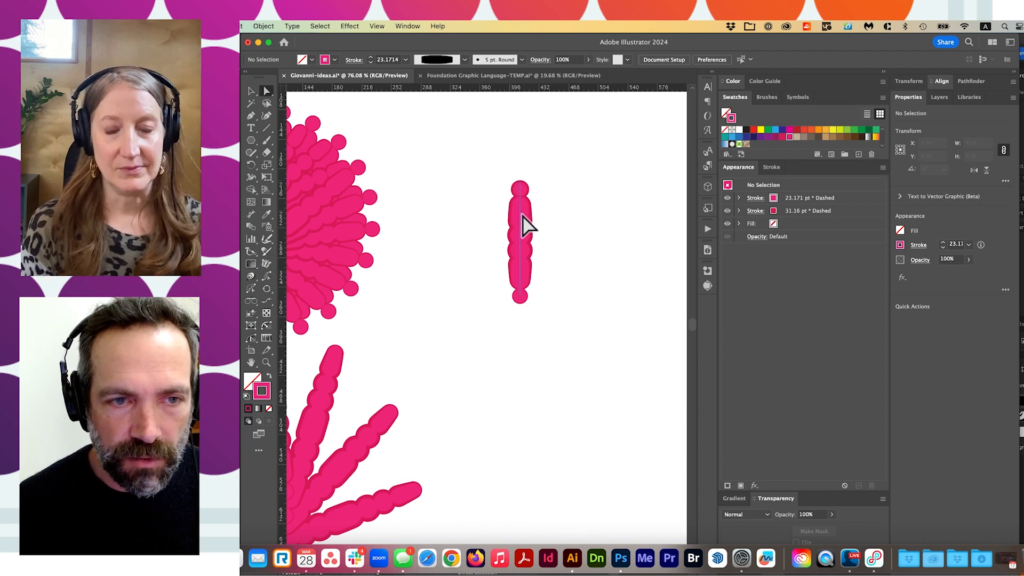
{"action": "left_click", "coordinate": [521, 186]}
{"action": "left_click_drag", "start_coordinate": [520, 186], "coordinate": [521, 205]}
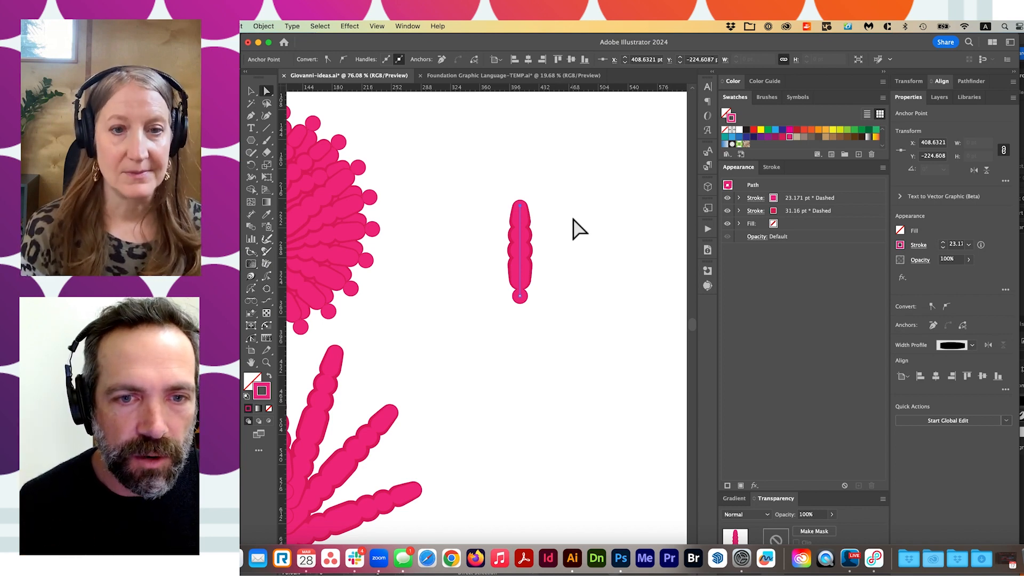
Step: Turn the short vertical line into a radial repeat with 22 instances
{"action": "scroll", "coordinate": [526, 246], "scroll_direction": "right", "scroll_amount": 4}
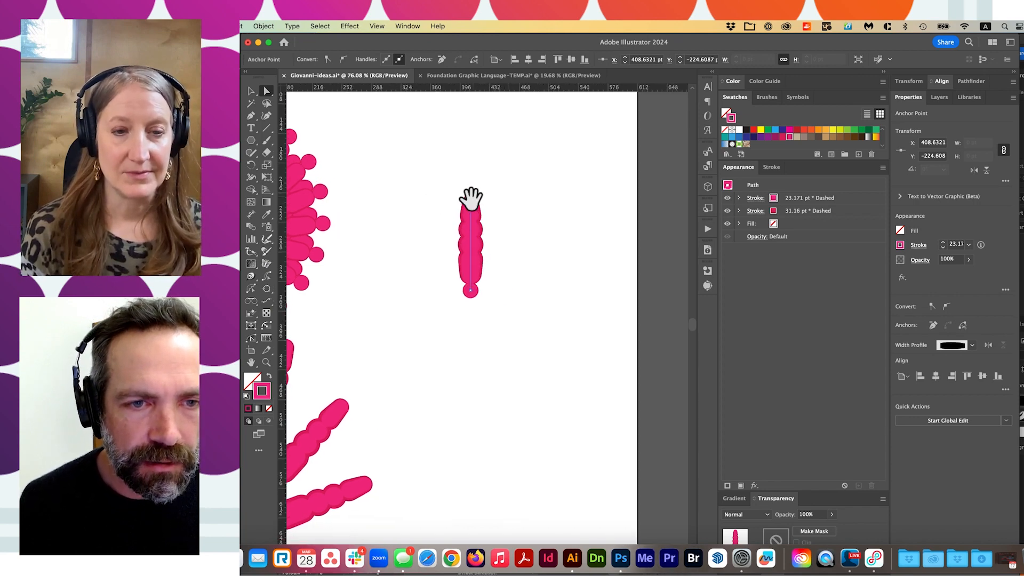
{"action": "left_click_drag", "start_coordinate": [511, 253], "coordinate": [482, 256]}
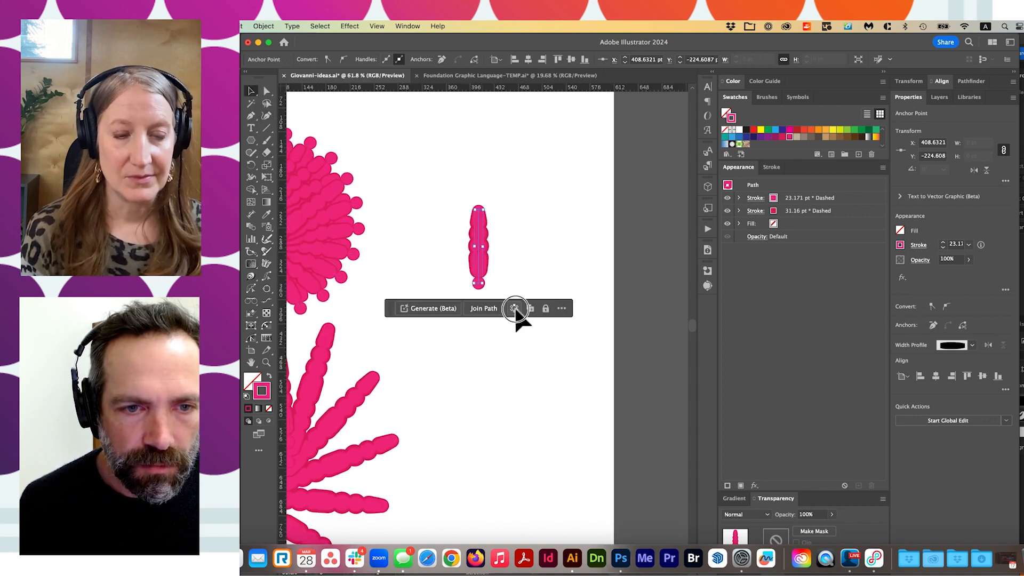
{"action": "left_click", "coordinate": [515, 309]}
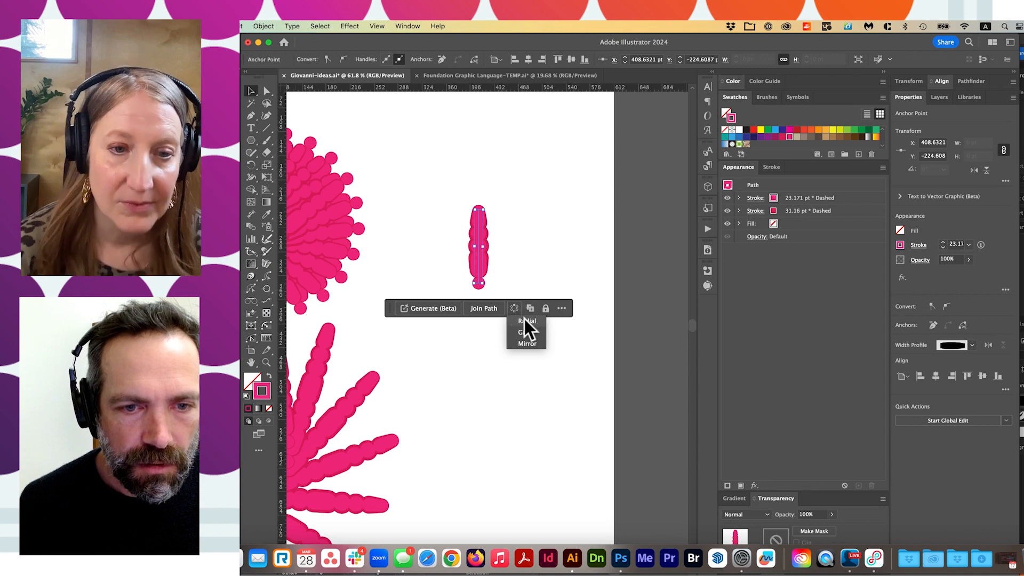
{"action": "left_click", "coordinate": [525, 320]}
{"action": "left_click_drag", "start_coordinate": [584, 285], "coordinate": [583, 214]}
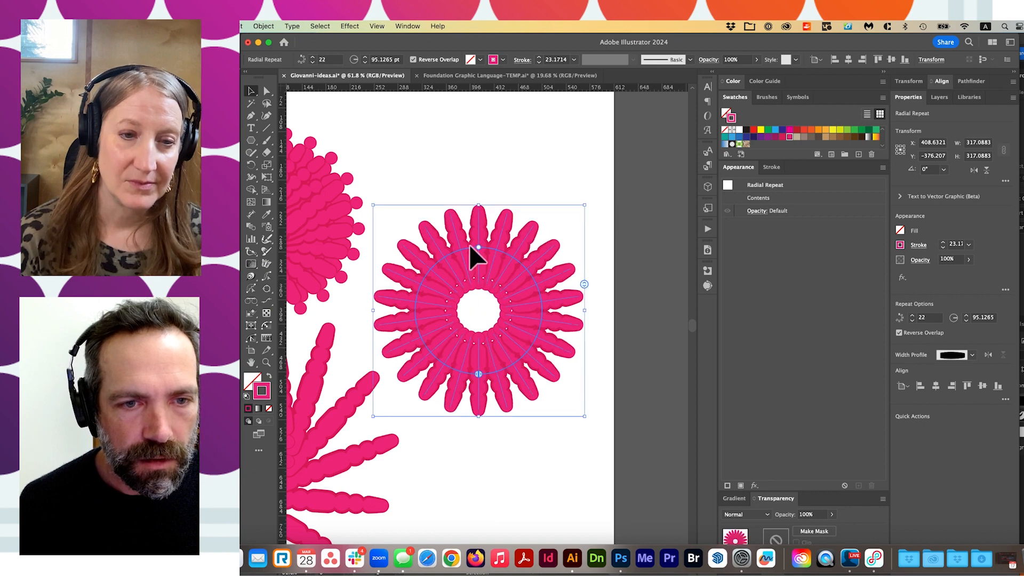
Step: Enlarge the new radial repeat's radius to about 205.55 pt and increase its instances to 45
{"action": "left_click_drag", "start_coordinate": [478, 246], "coordinate": [486, 185]}
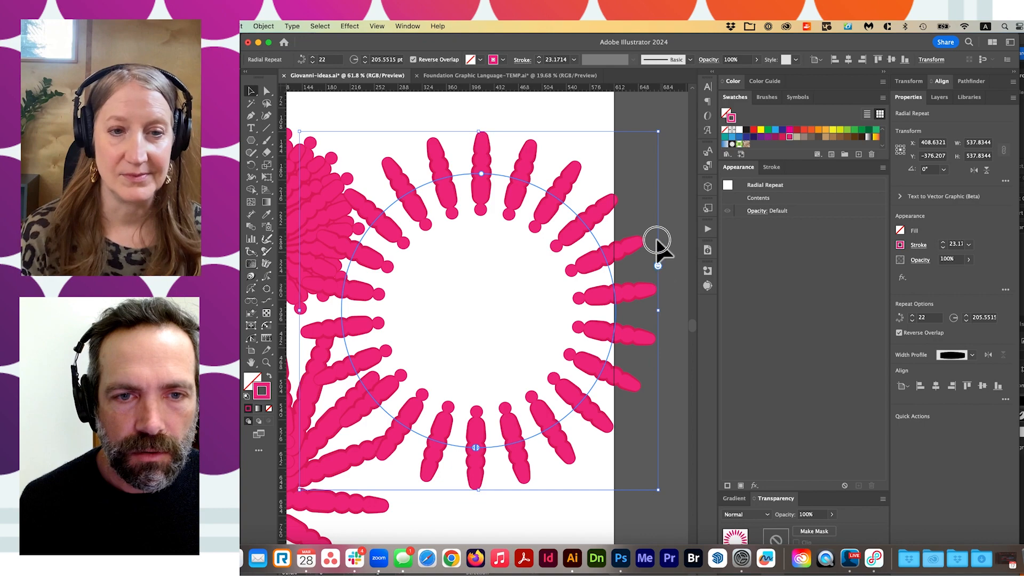
{"action": "left_click_drag", "start_coordinate": [655, 227], "coordinate": [649, 154]}
{"action": "key", "text": "super+space"}
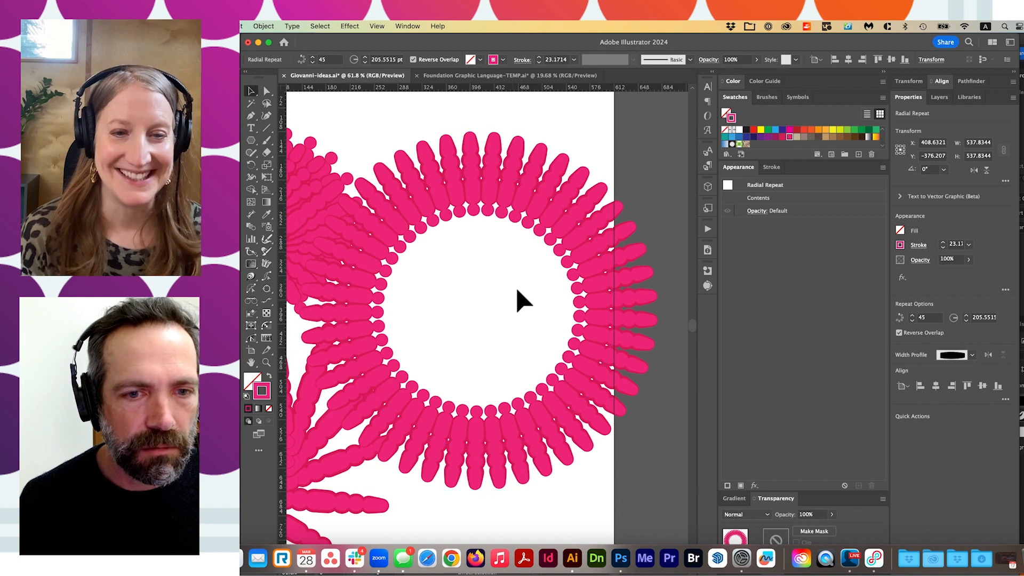
{"action": "left_click_drag", "start_coordinate": [515, 290], "coordinate": [459, 297]}
{"action": "left_click", "coordinate": [524, 293], "text": "alt"}
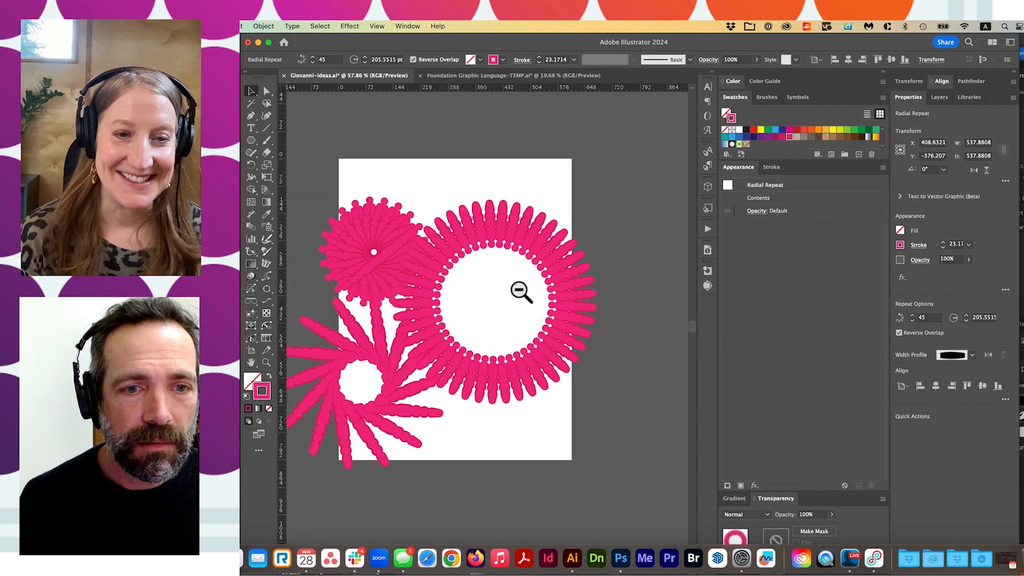
Step: Move the ring-shaped repeat so its centre sits on the artboard's right edge, at X 612 pt
{"action": "key", "text": "a"}
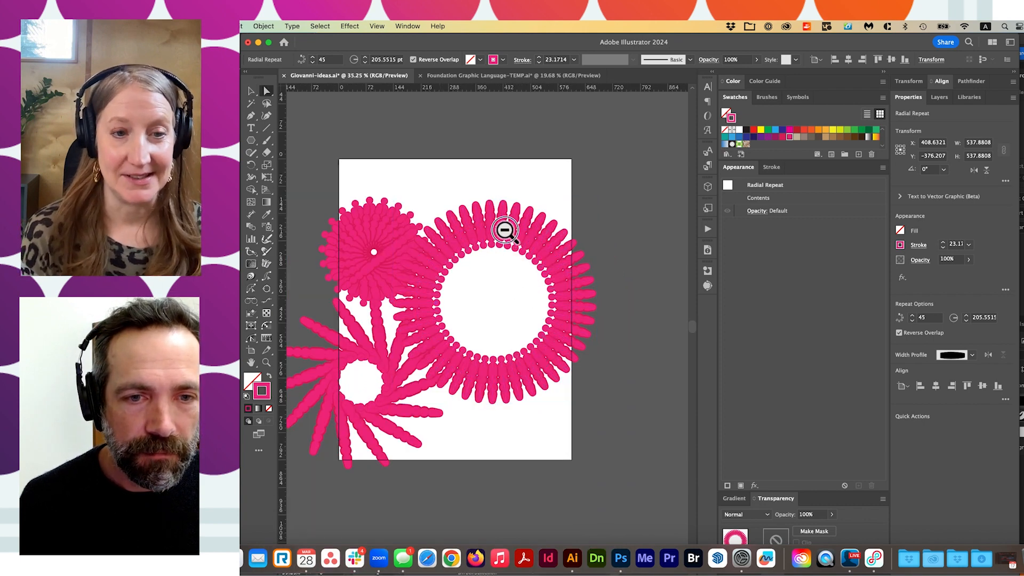
{"action": "left_click", "coordinate": [530, 241]}
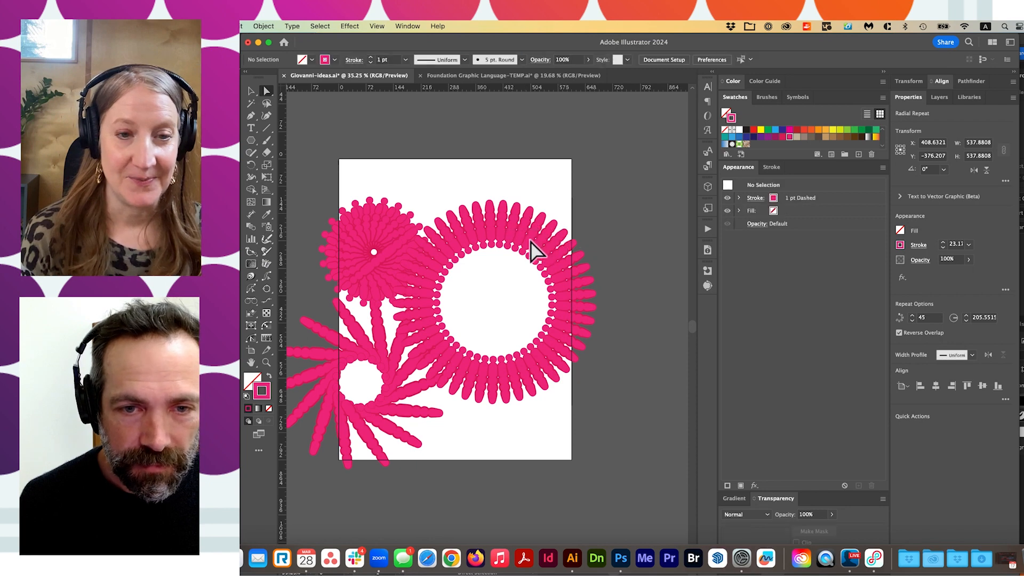
{"action": "scroll", "coordinate": [460, 250], "scroll_direction": "right", "scroll_amount": 5}
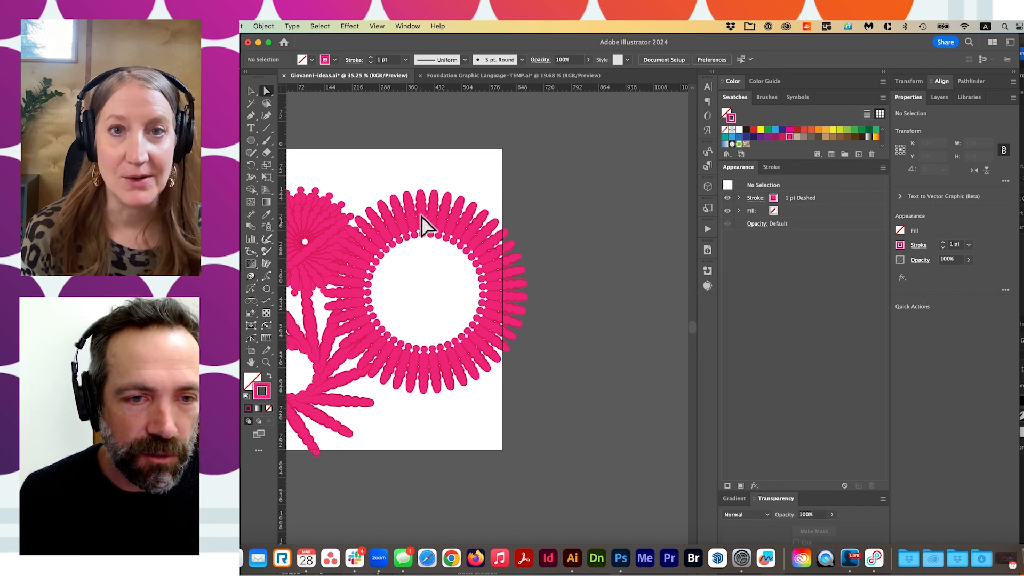
{"action": "key", "text": "v"}
{"action": "left_click_drag", "start_coordinate": [432, 225], "coordinate": [505, 232]}
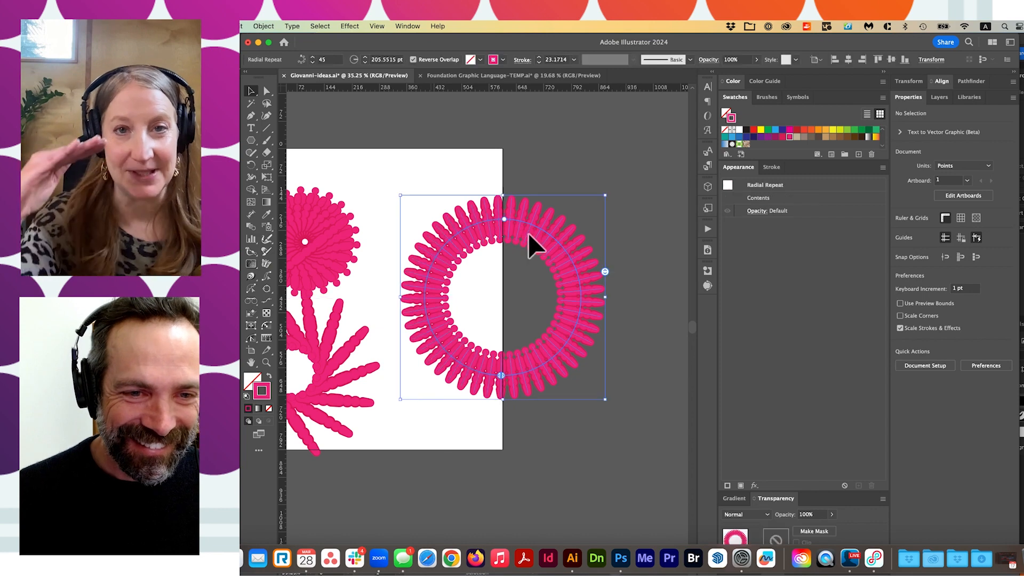
{"action": "key", "text": "a"}
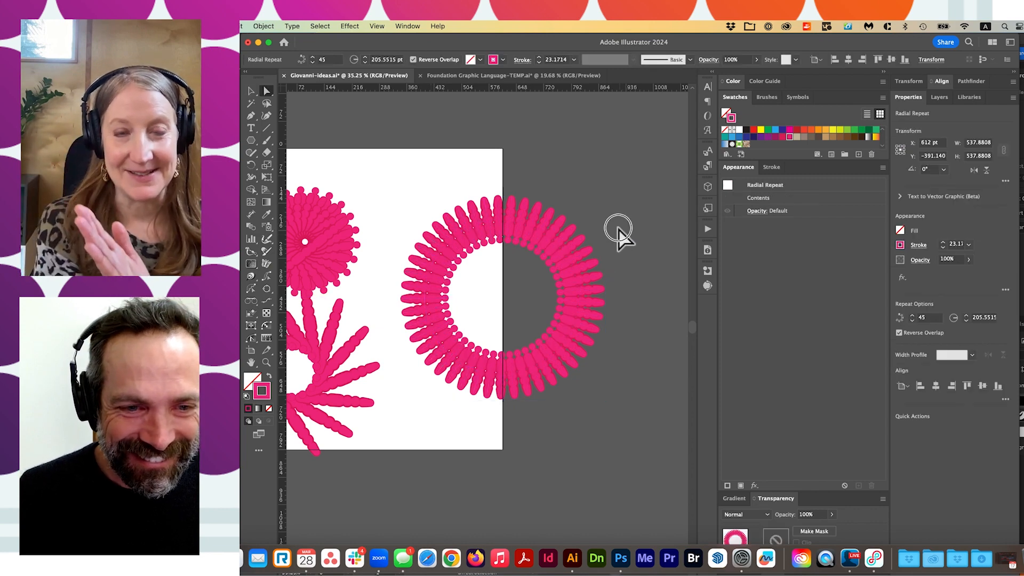
{"action": "left_click", "coordinate": [539, 231]}
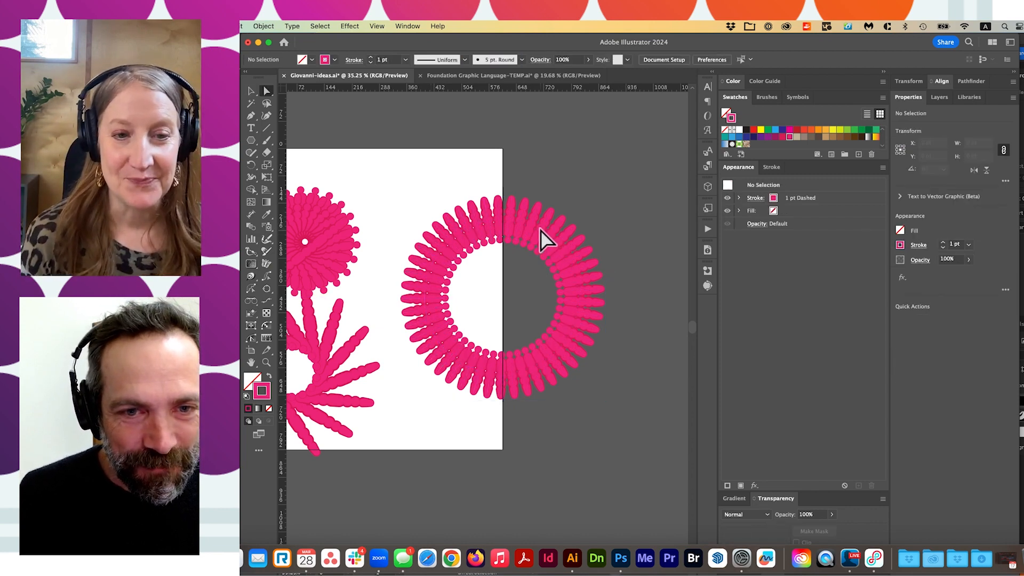
Step: Try drawing a square around the ring from its centre, and undo it
{"action": "key", "text": "v"}
{"action": "left_click", "coordinate": [480, 230]}
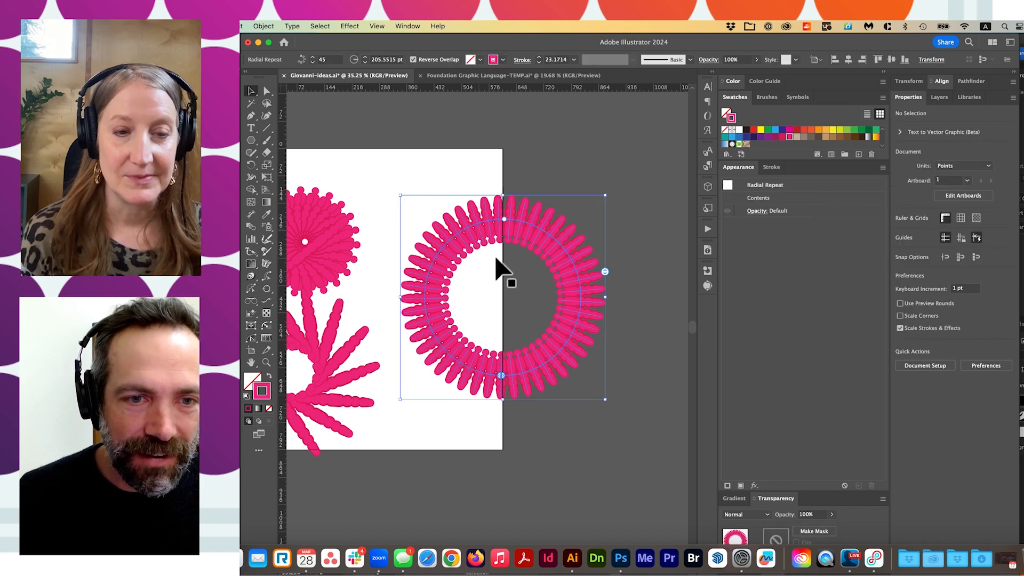
{"action": "key", "text": "m"}
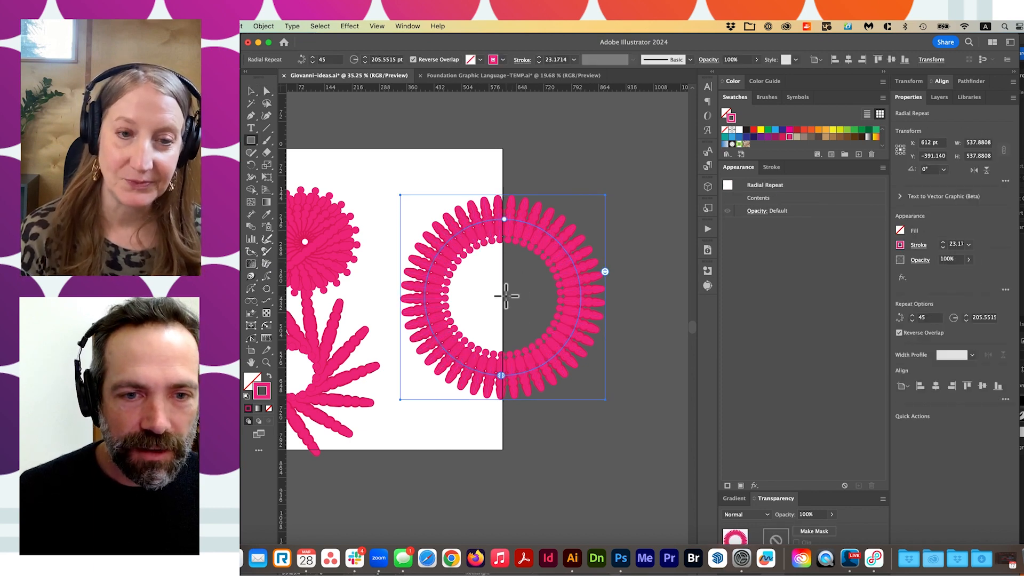
{"action": "mouse_move", "coordinate": [504, 296]}
{"action": "left_mouse_down"}
{"action": "mouse_move", "coordinate": [565, 334]}
{"action": "mouse_move", "coordinate": [634, 402]}
{"action": "mouse_move", "coordinate": [617, 411]}
{"action": "left_mouse_up"}
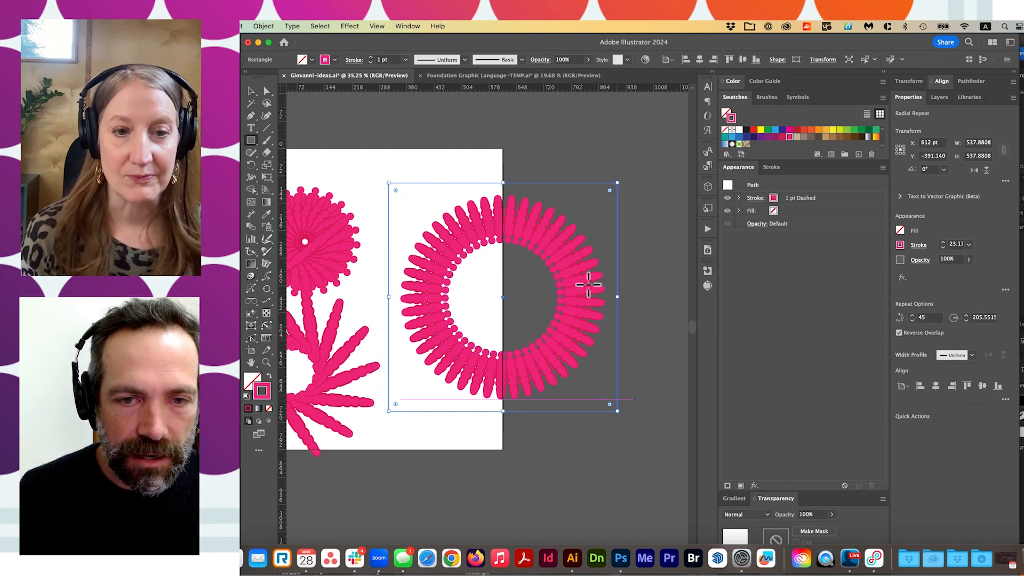
{"action": "key", "text": "ctrl+z"}
Step: Draw a circle about 563 pt in diameter around the ring, starting from the ring's centre
{"action": "key", "text": "l"}
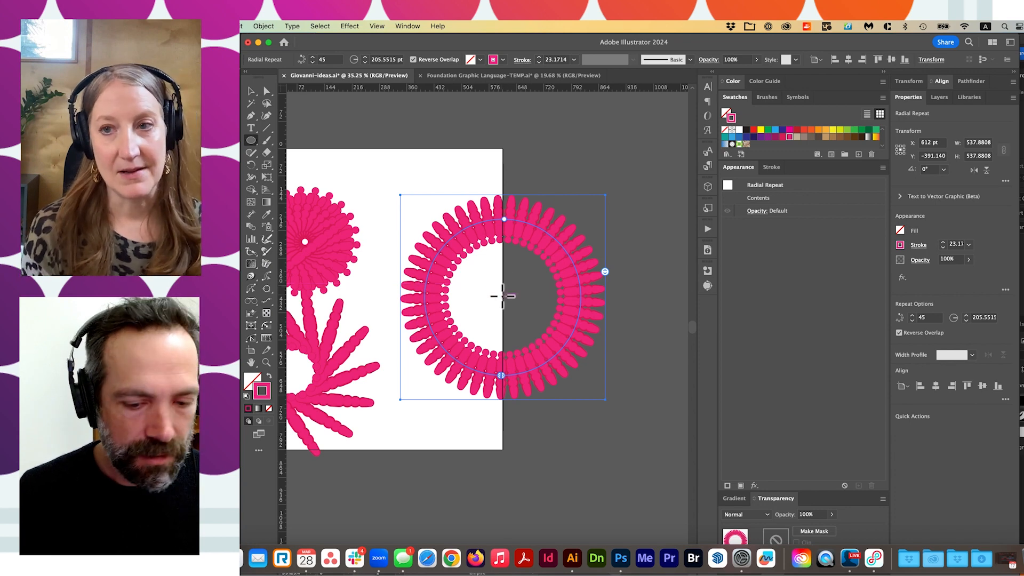
{"action": "left_click_drag", "start_coordinate": [502, 298], "coordinate": [612, 363]}
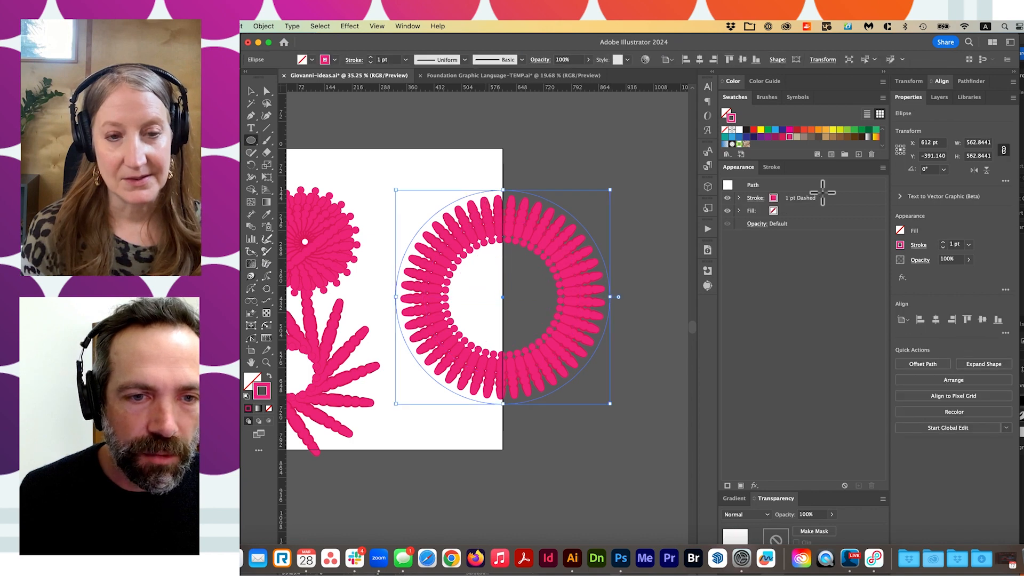
{"action": "key", "text": "a"}
Step: Set the circle's dashed stroke to None and deselect the circle
{"action": "left_click", "coordinate": [771, 199]}
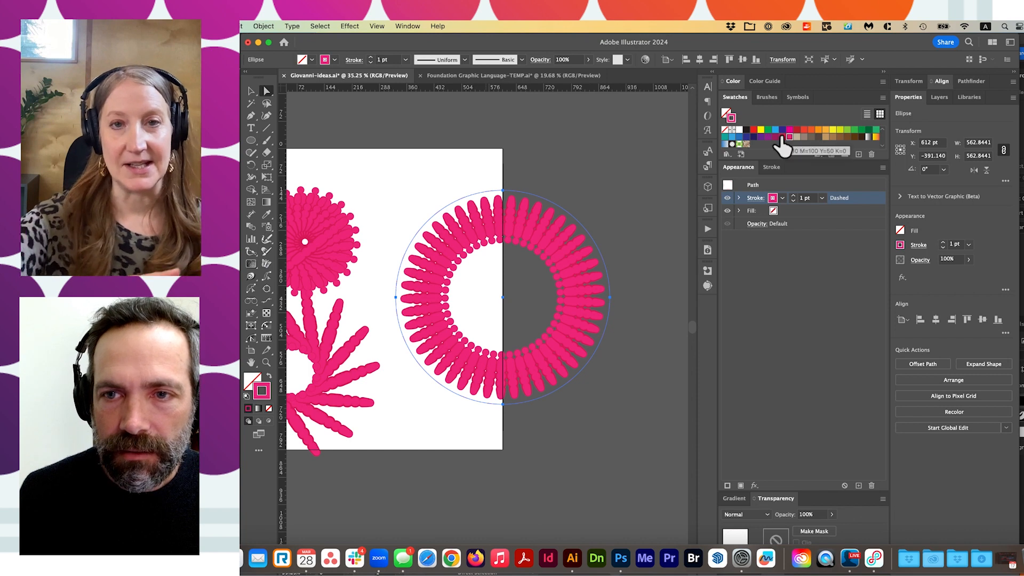
{"action": "left_click", "coordinate": [775, 198]}
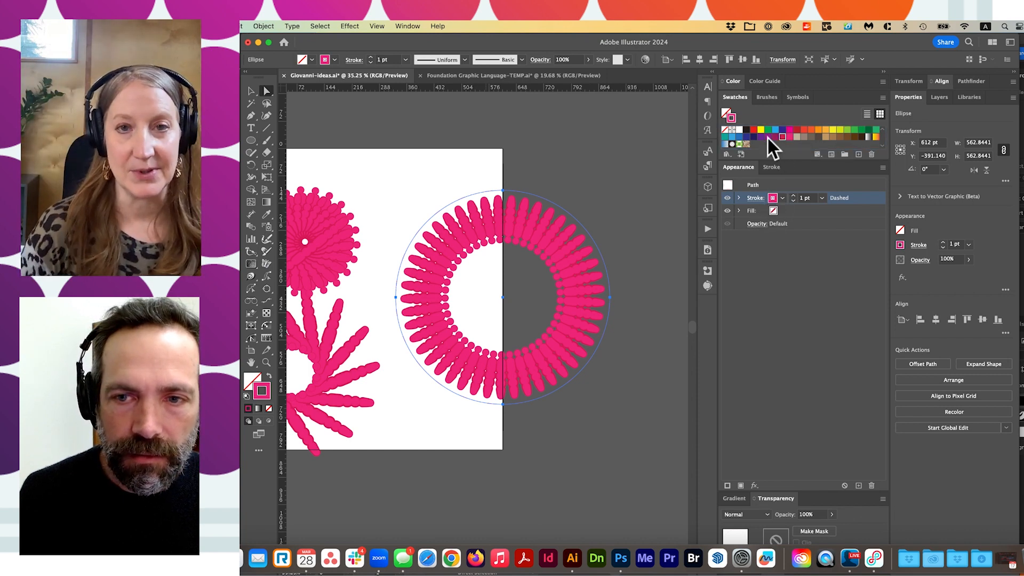
{"action": "left_click", "coordinate": [550, 168]}
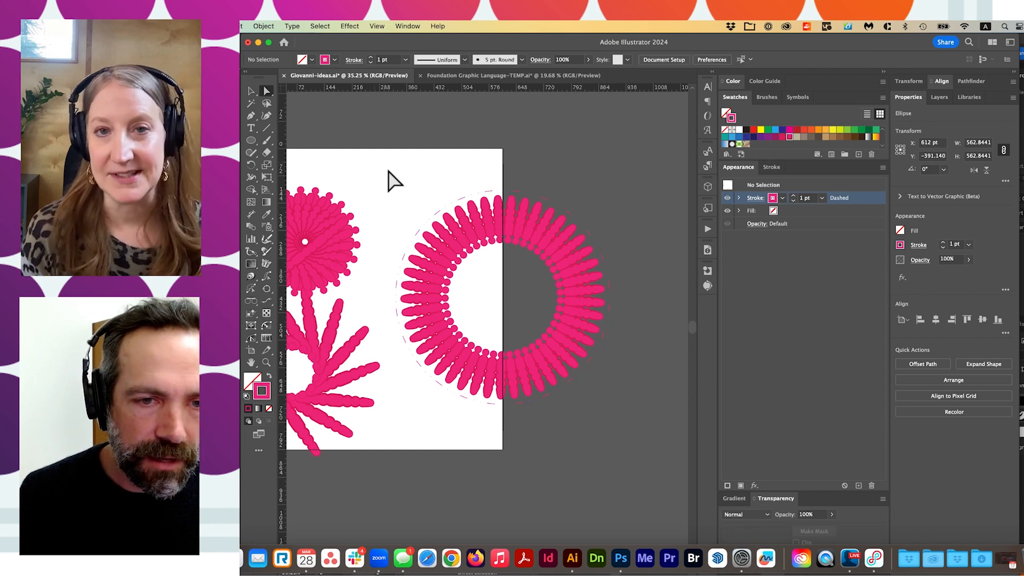
{"action": "left_click", "coordinate": [460, 199]}
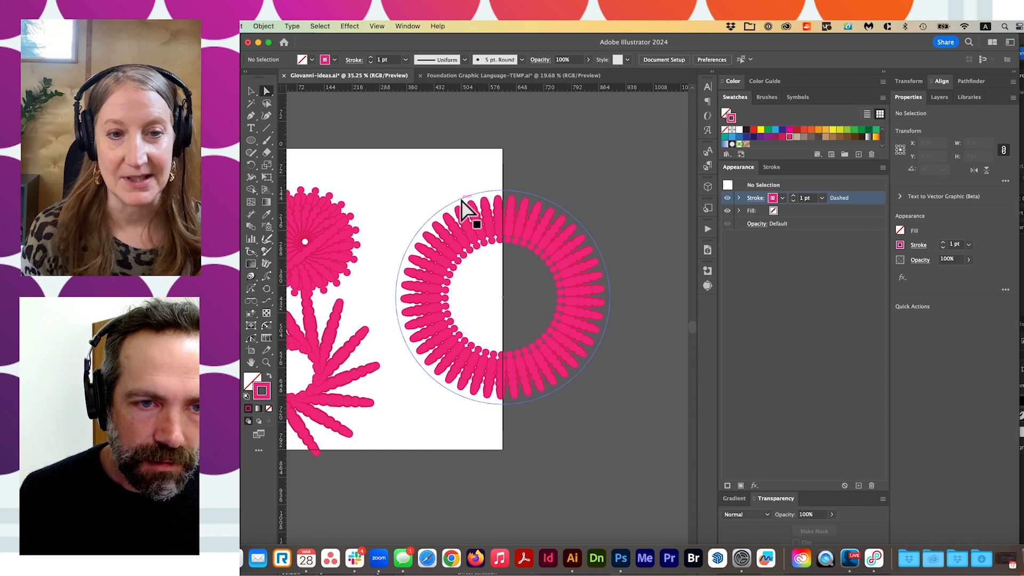
{"action": "left_click", "coordinate": [725, 129]}
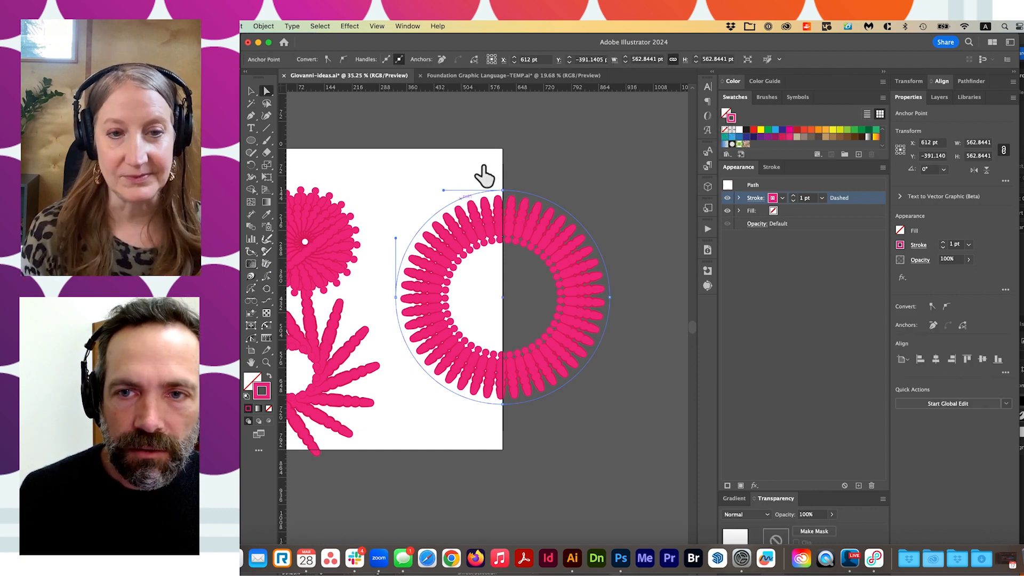
{"action": "left_click", "coordinate": [503, 192]}
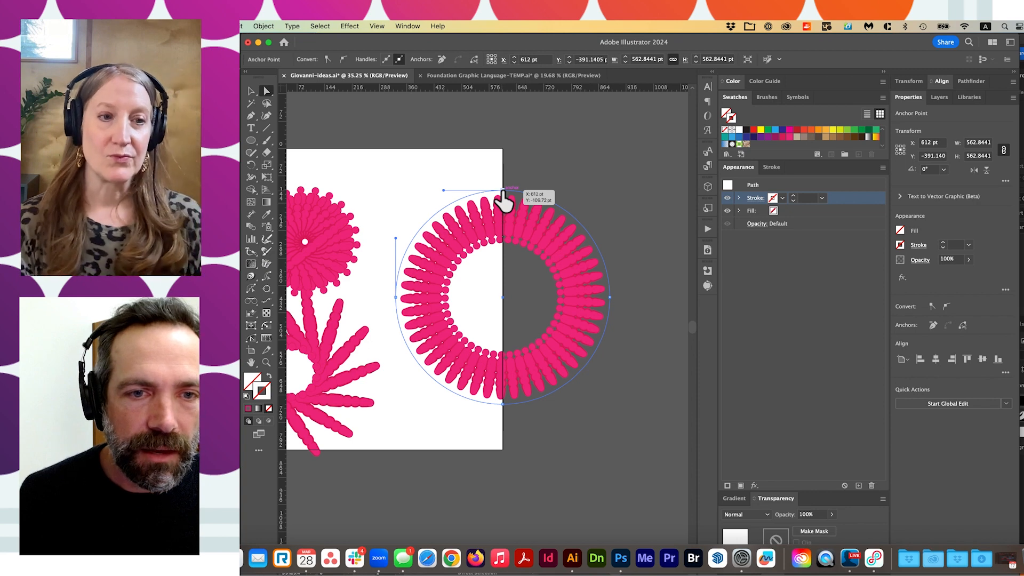
{"action": "left_click", "coordinate": [435, 222]}
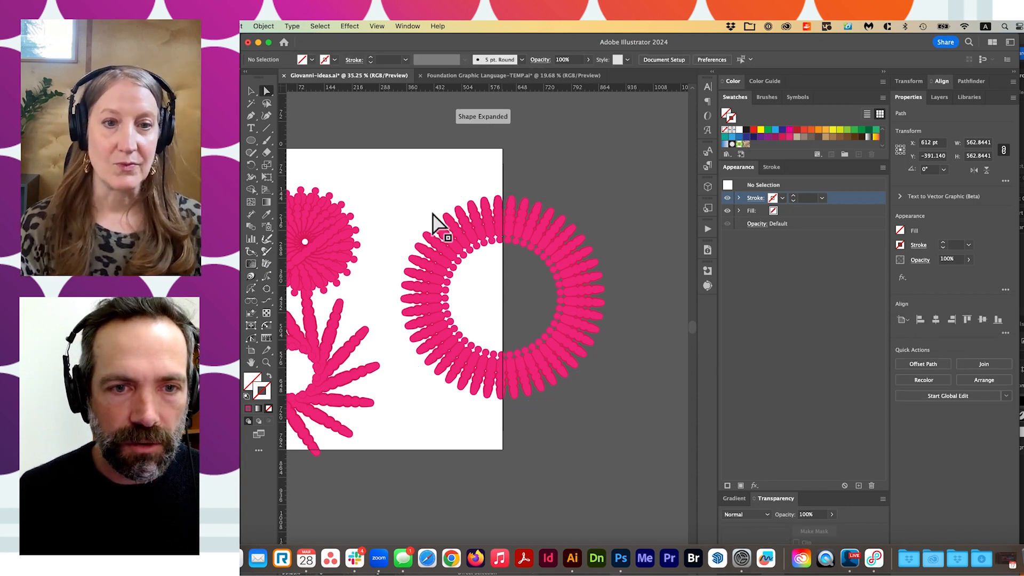
{"action": "left_click_drag", "start_coordinate": [448, 222], "coordinate": [428, 170]}
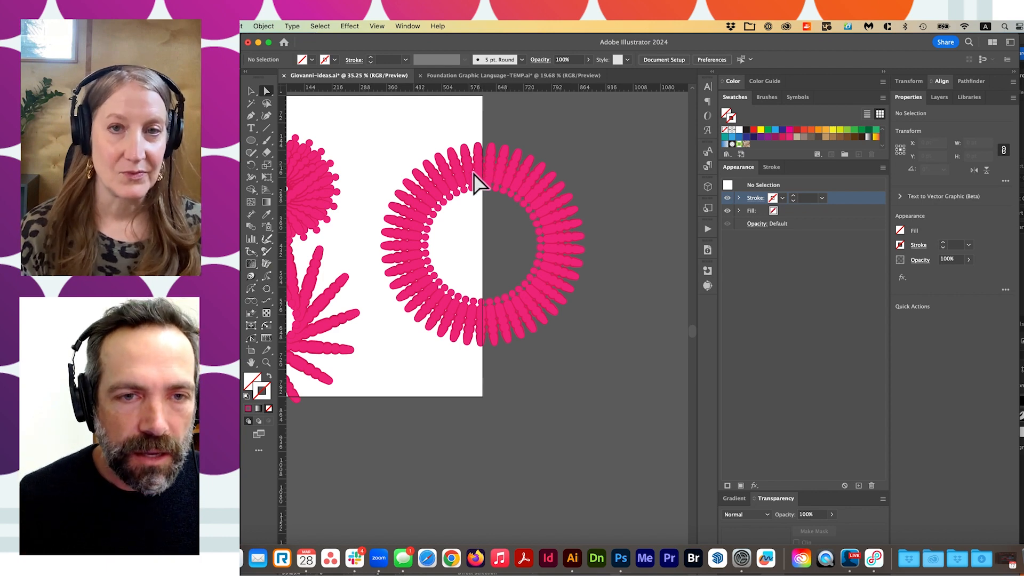
Step: Move the ring-shaped repeat left onto the artboard, with its centre at about X 413 pt
{"action": "key", "text": "v"}
{"action": "left_click_drag", "start_coordinate": [513, 198], "coordinate": [436, 197]}
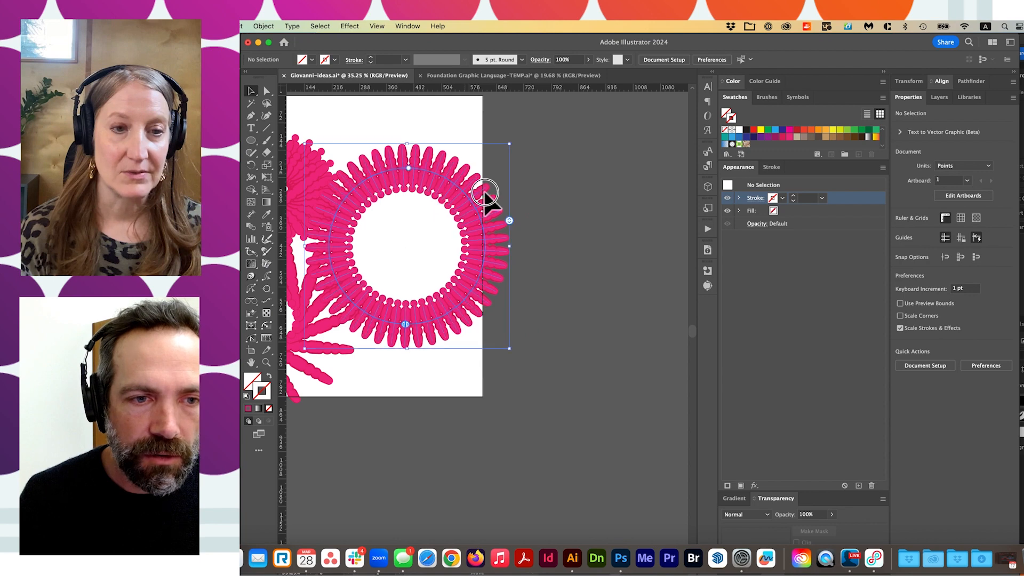
{"action": "left_click", "coordinate": [575, 197]}
{"action": "scroll", "coordinate": [575, 199], "scroll_direction": "left", "scroll_amount": 5}
{"action": "scroll", "coordinate": [575, 198], "scroll_direction": "up", "scroll_amount": 1}
{"action": "left_click", "coordinate": [586, 201]}
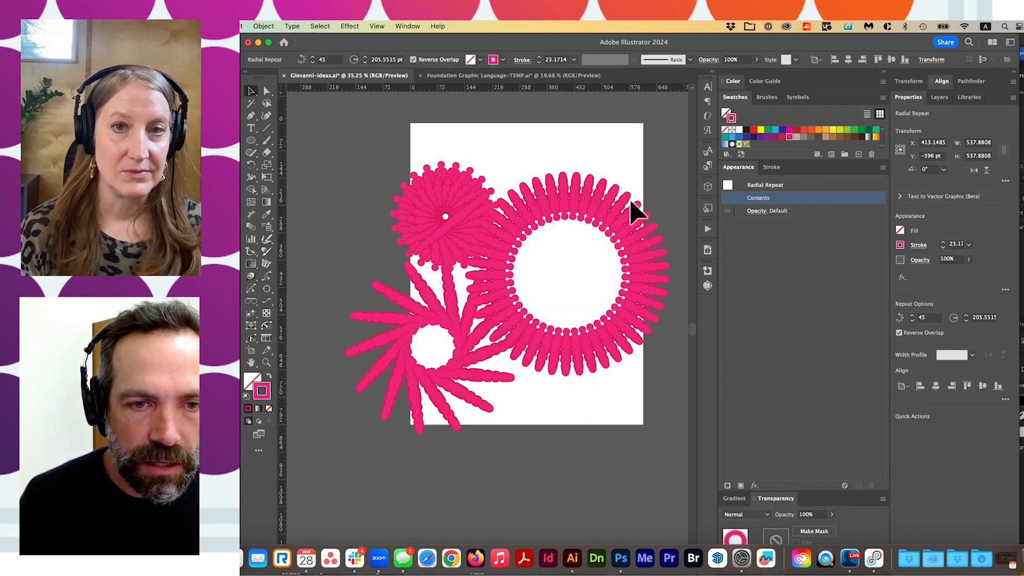
Step: Move the two smaller radial repeats off the artboard's left side, and centre the ring horizontally on the artboard at X 306 pt
{"action": "left_click", "coordinate": [425, 303]}
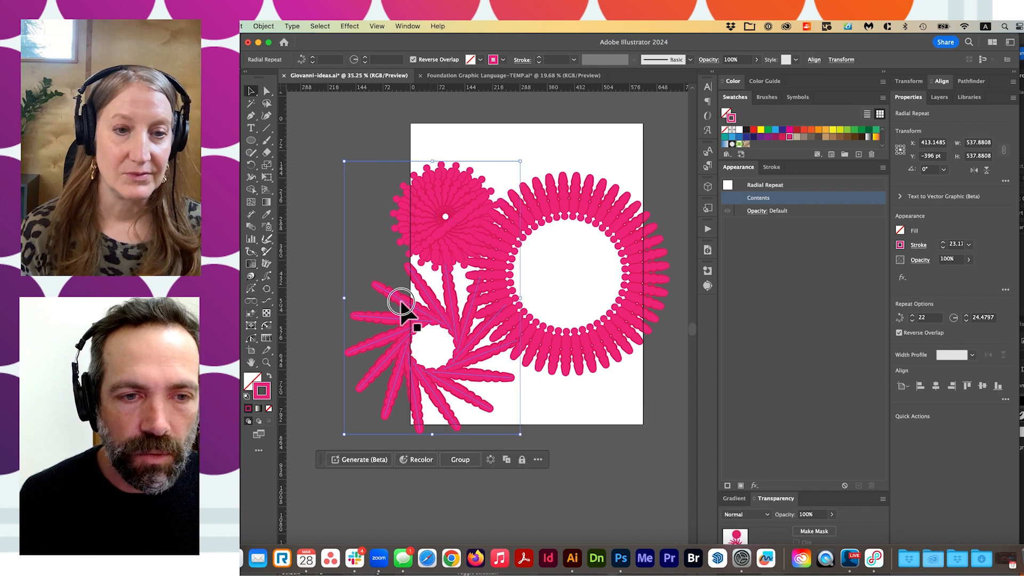
{"action": "left_click_drag", "start_coordinate": [337, 299], "coordinate": [337, 300]}
{"action": "left_click", "coordinate": [492, 243]}
{"action": "left_click_drag", "start_coordinate": [492, 241], "coordinate": [459, 241]}
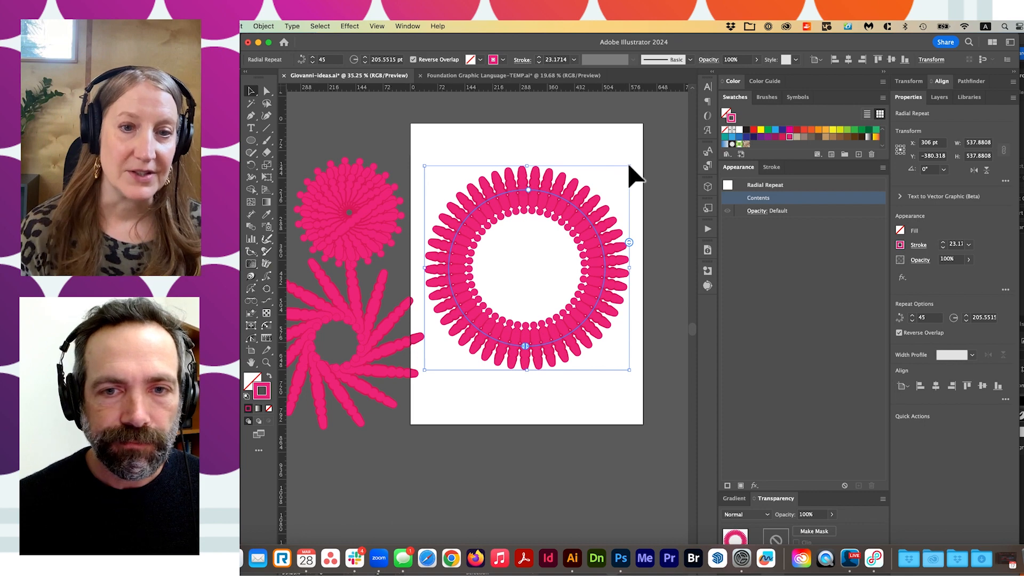
Step: Scale the ring proportionally from its centre to about 370 pt in diameter, and deselect it
{"action": "left_click_drag", "start_coordinate": [629, 163], "coordinate": [597, 201]}
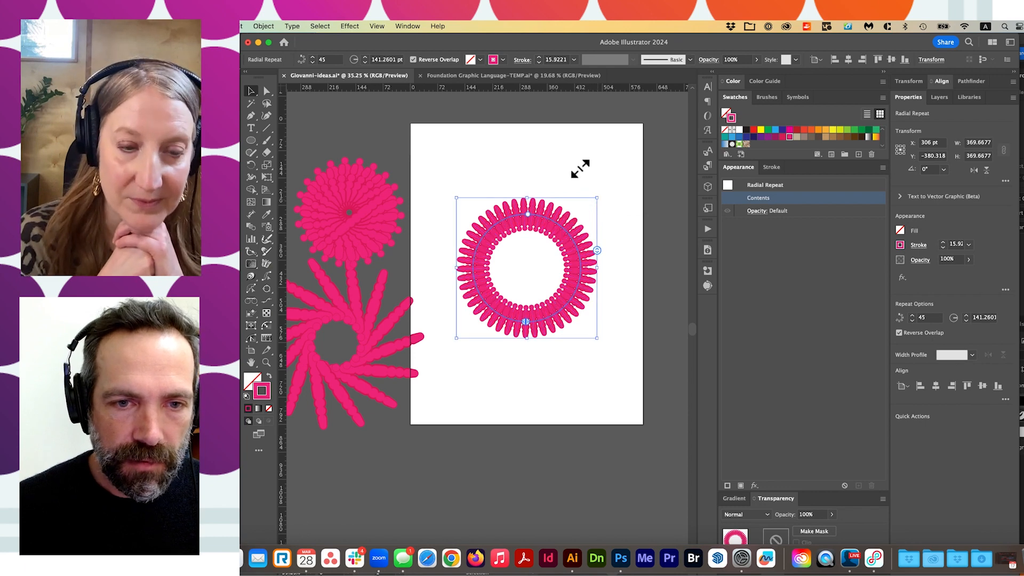
{"action": "left_click_drag", "start_coordinate": [534, 263], "coordinate": [624, 270]}
{"action": "scroll", "coordinate": [548, 273], "scroll_direction": "up", "scroll_amount": 2}
{"action": "scroll", "coordinate": [547, 273], "scroll_direction": "right", "scroll_amount": 2}
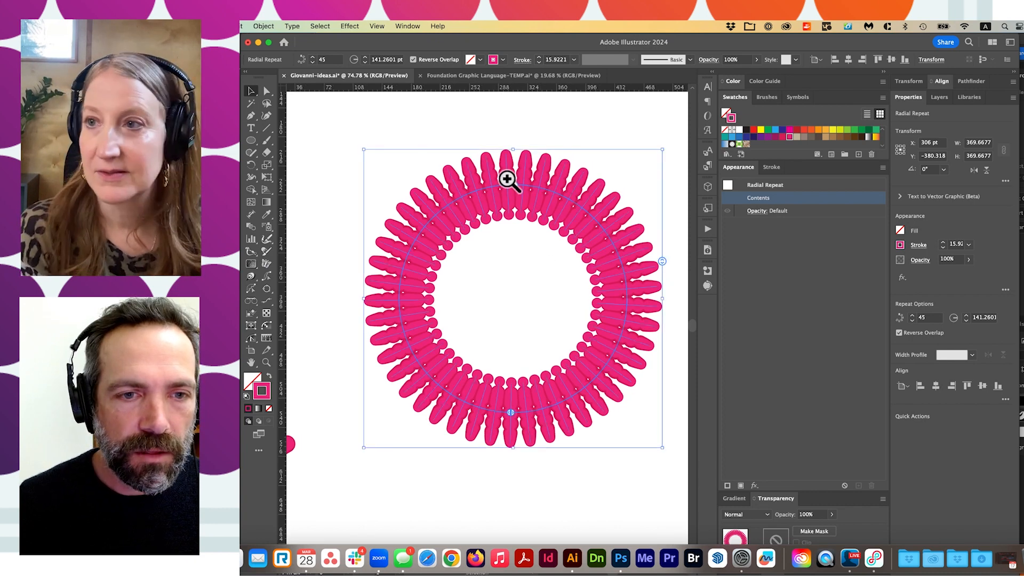
{"action": "key", "text": "a"}
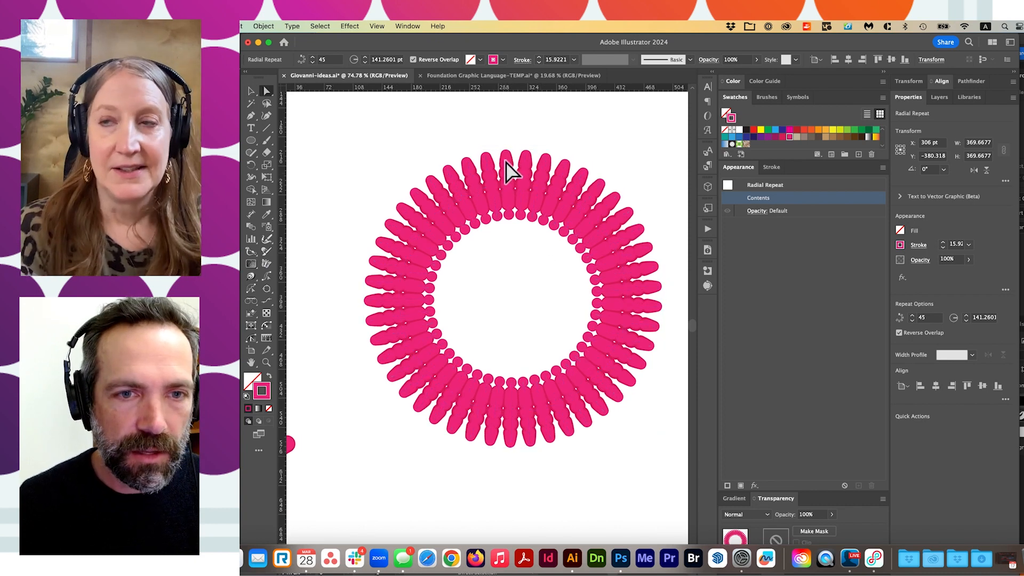
{"action": "key", "text": "super+shift+a"}
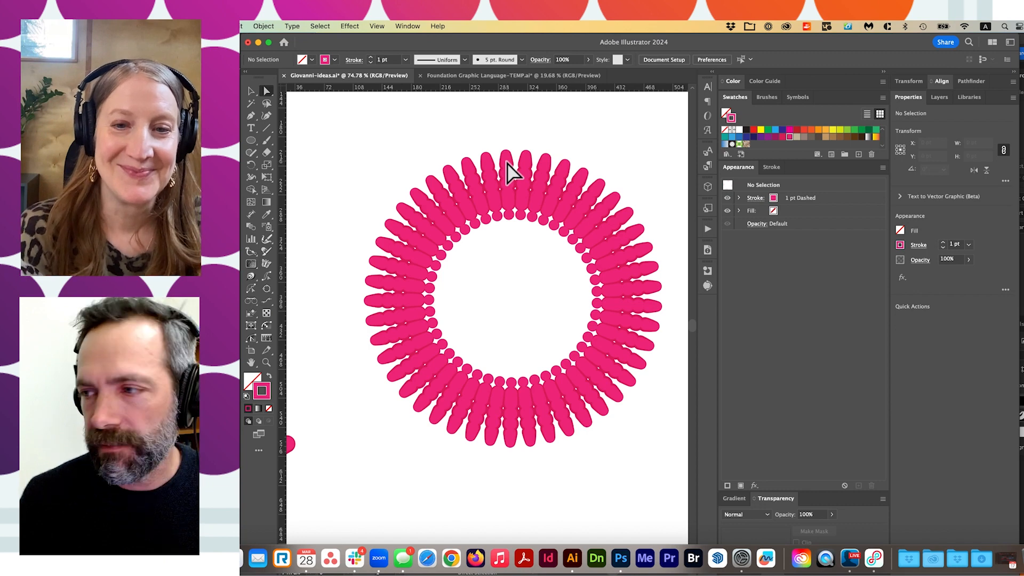